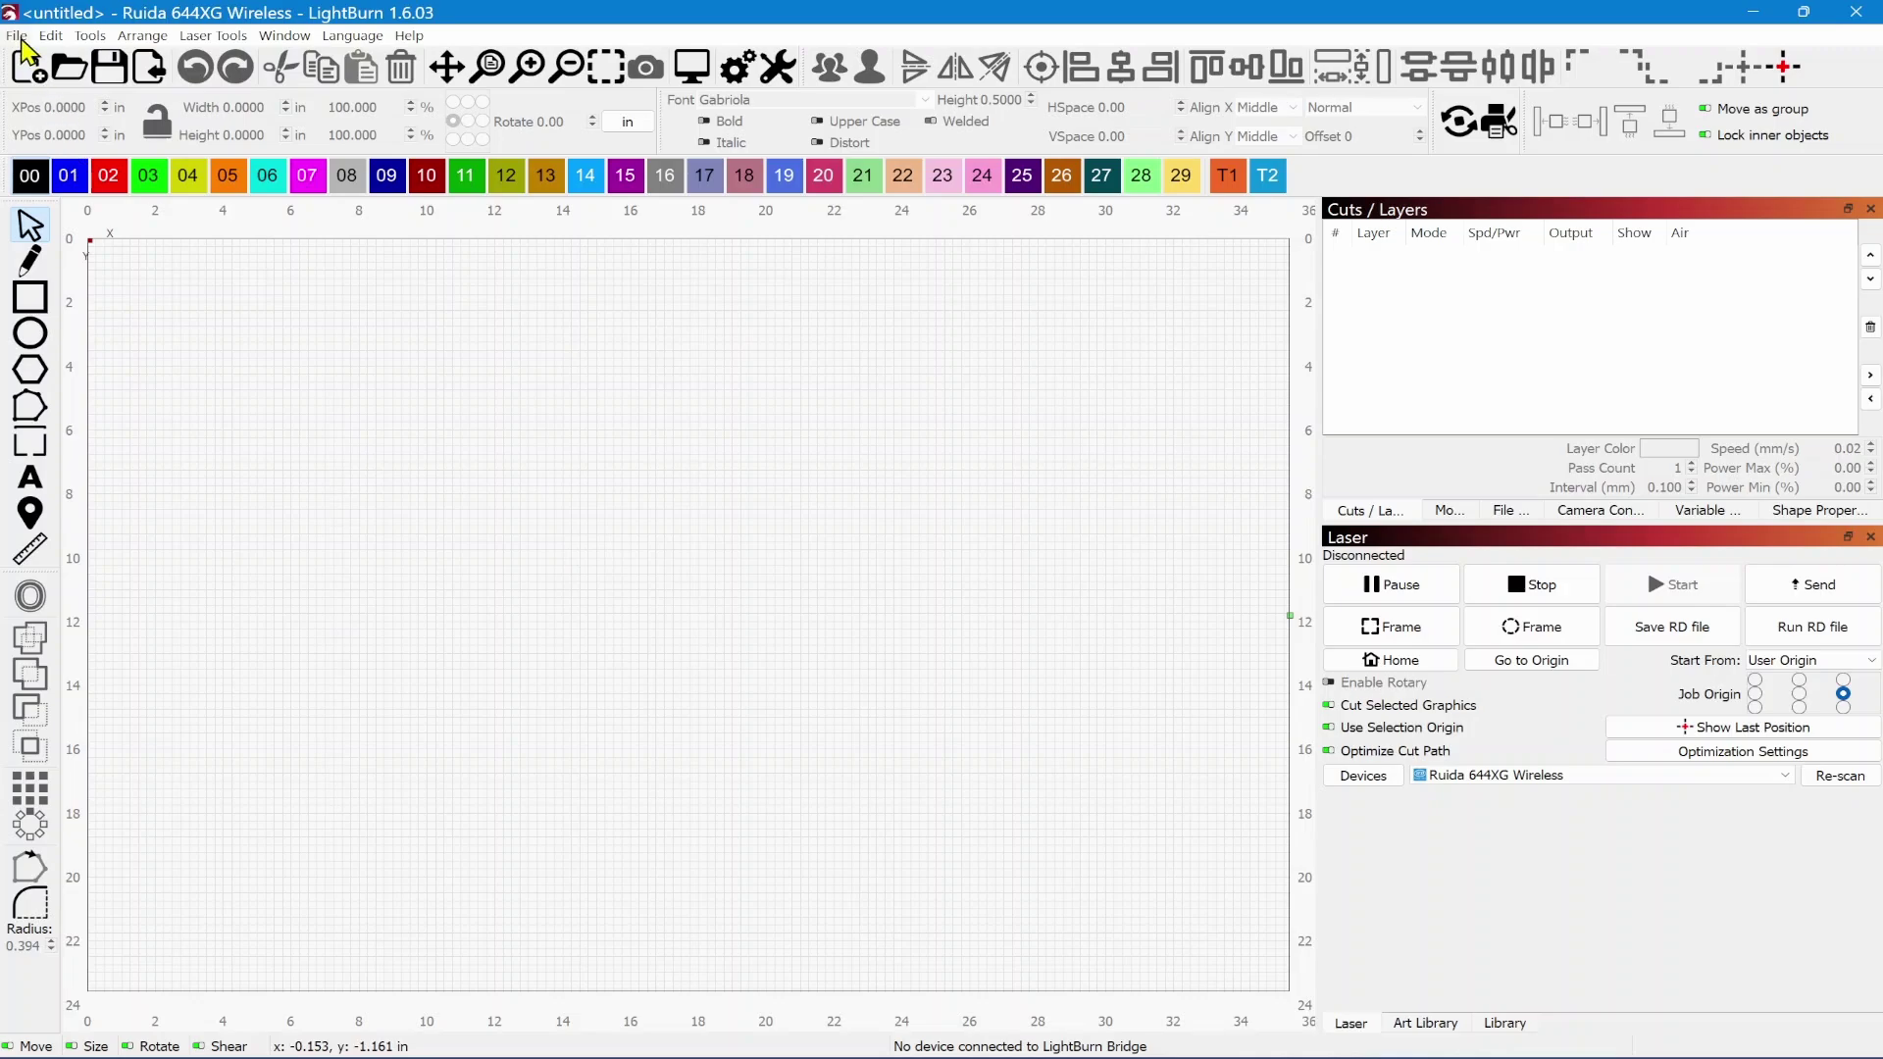
# - Open the bundle export and review the application settings, devices, material libraries and art libraries included in it
pyautogui.click(16, 36)
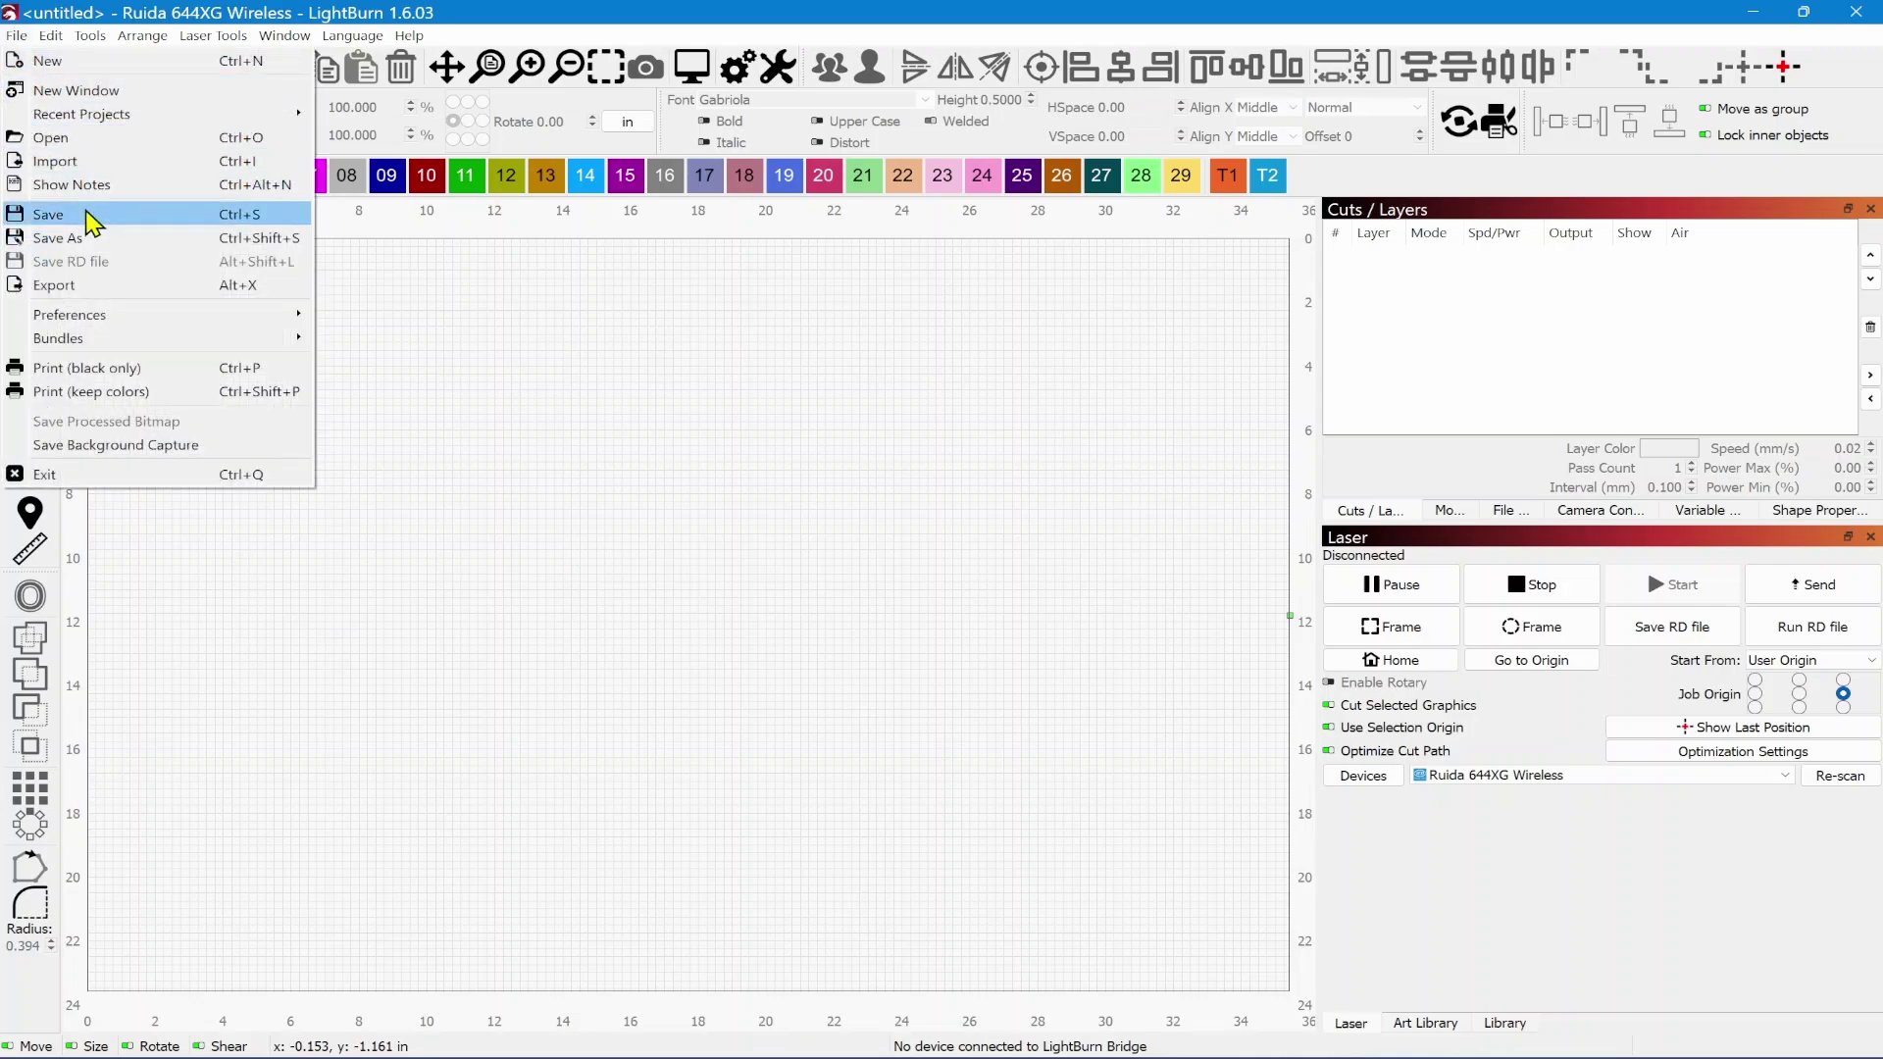
pyautogui.moveTo(88, 343)
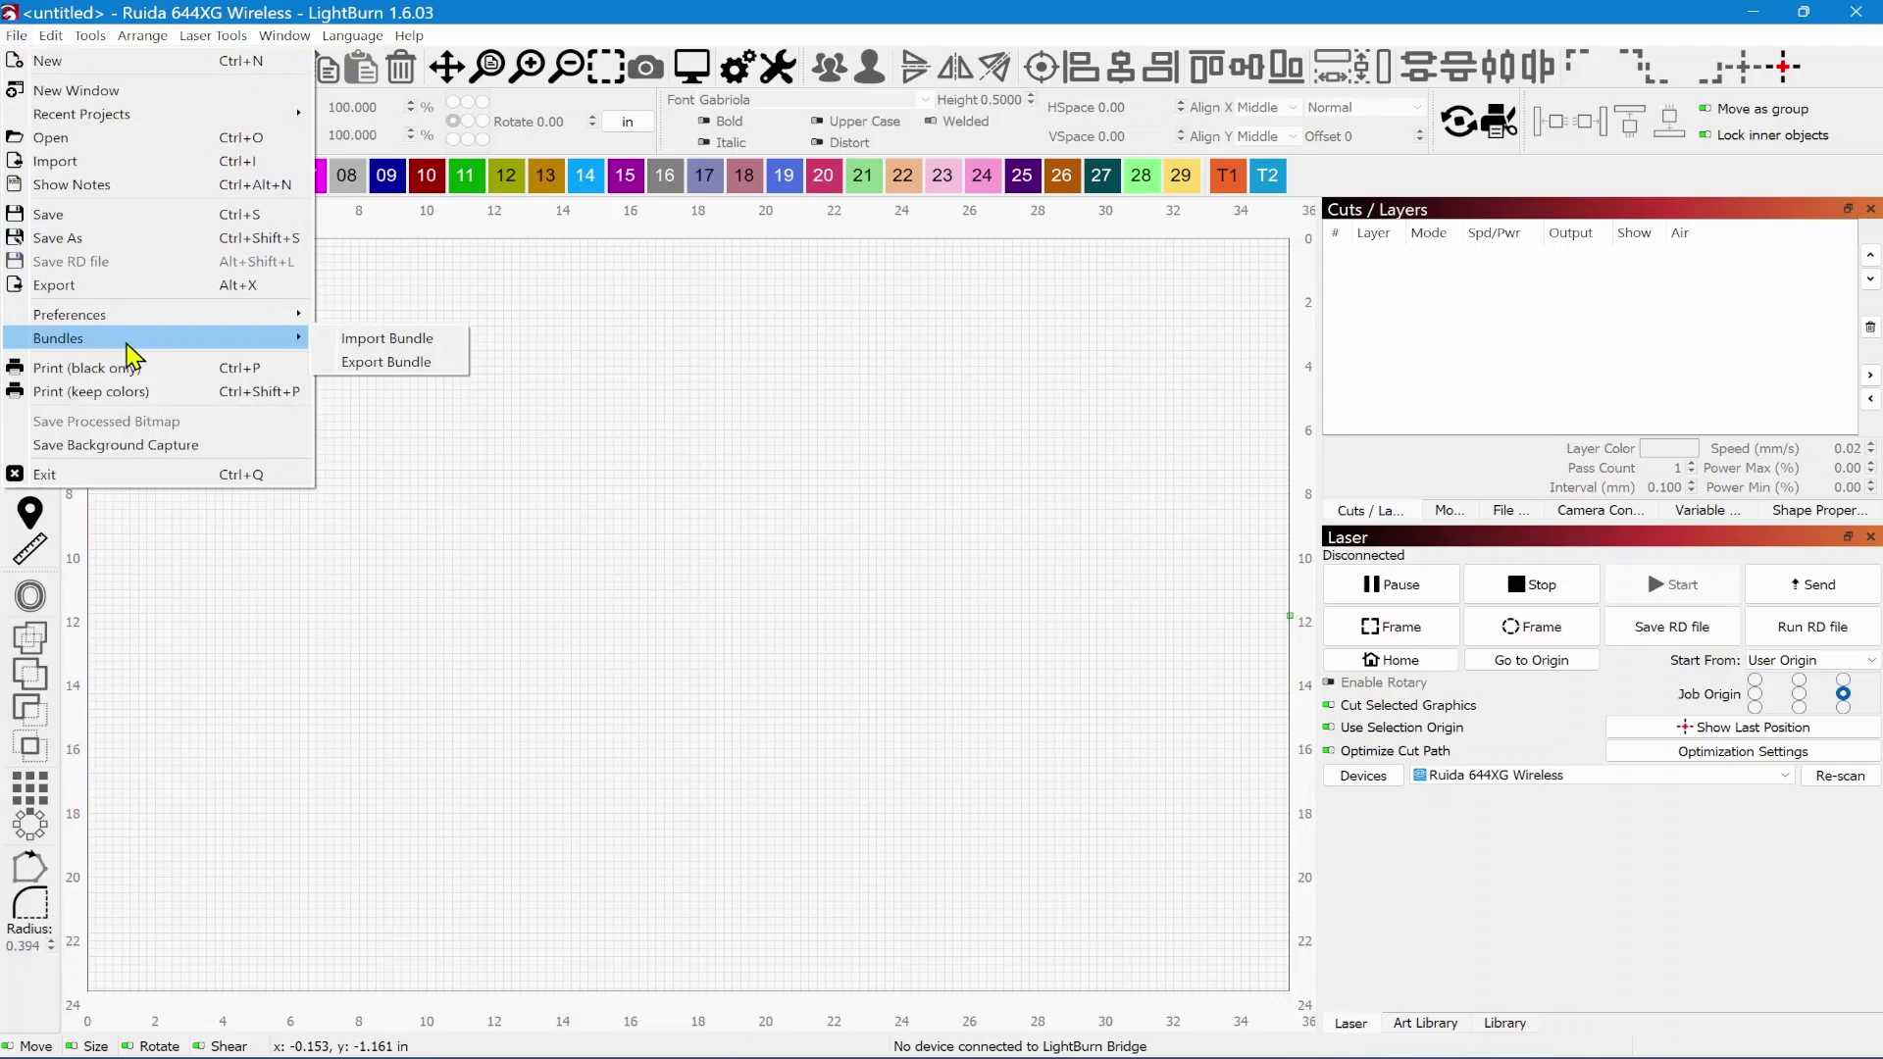
pyautogui.click(374, 363)
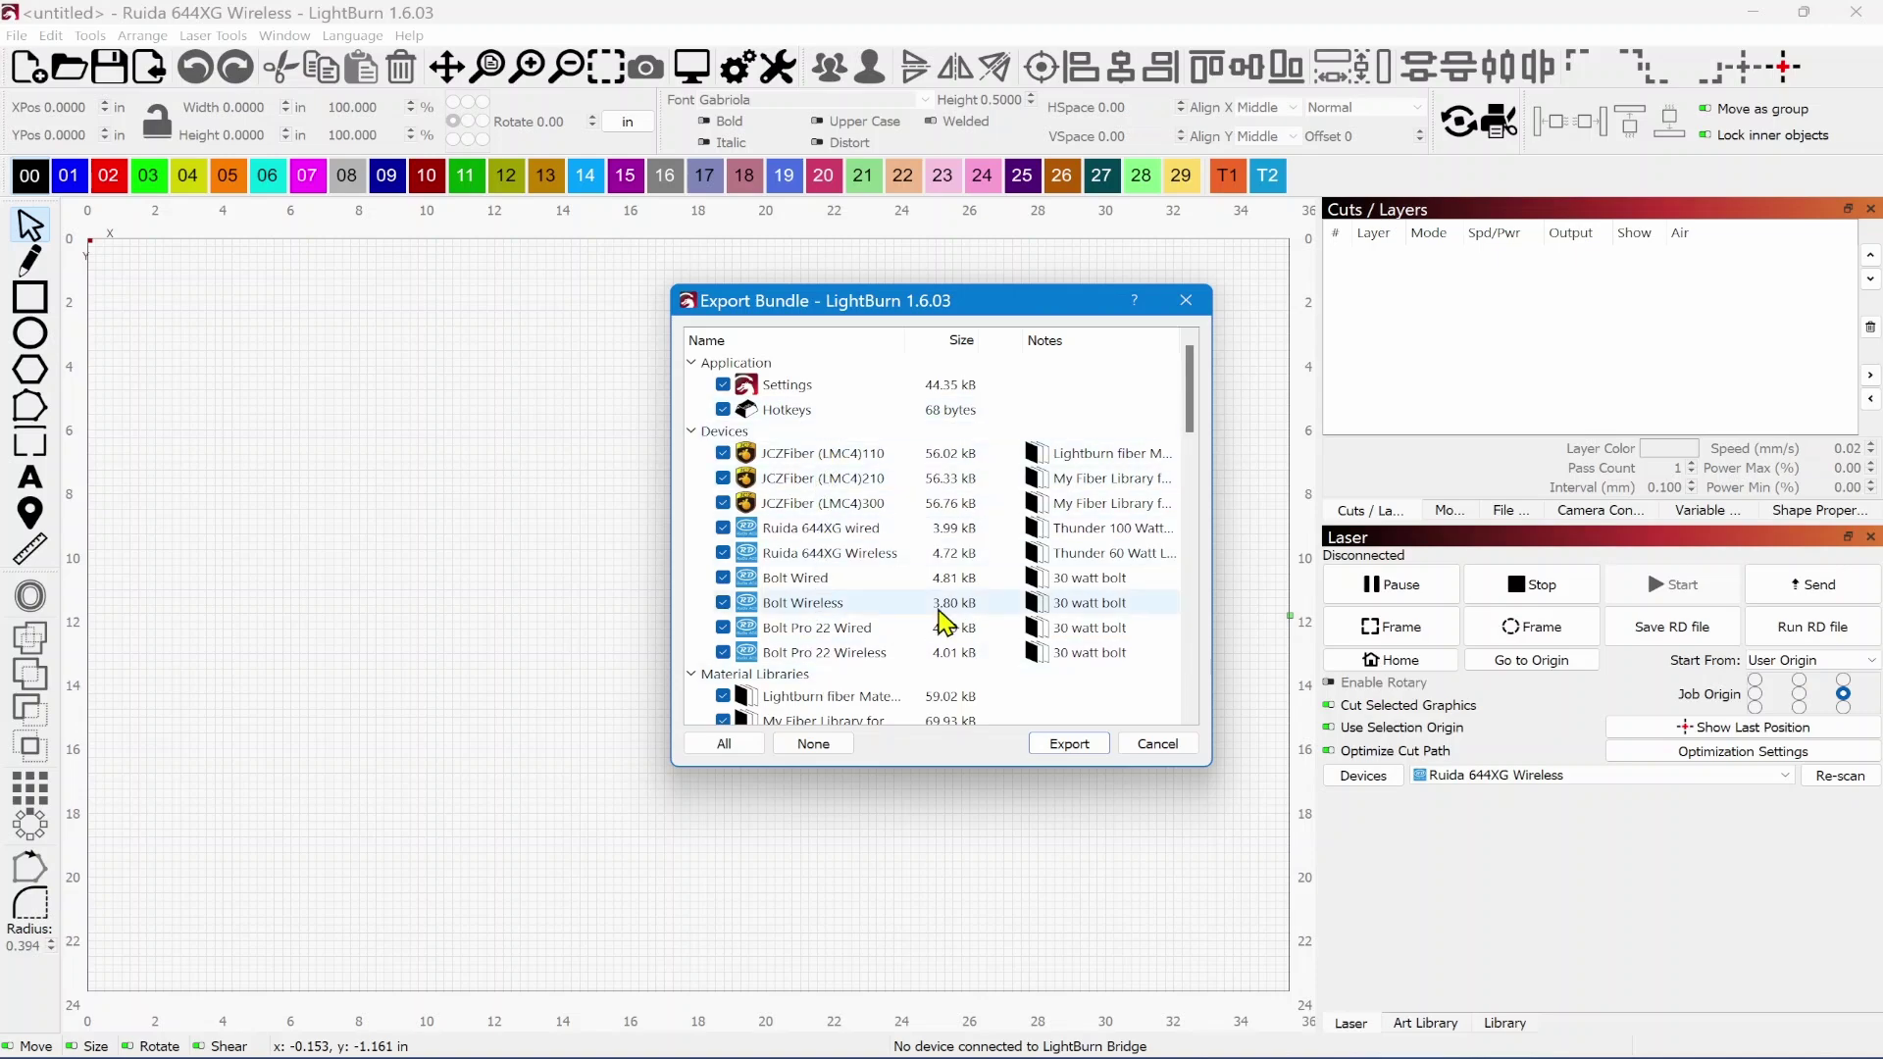
pyautogui.moveTo(1194, 429); pyautogui.dragTo(1213, 463)
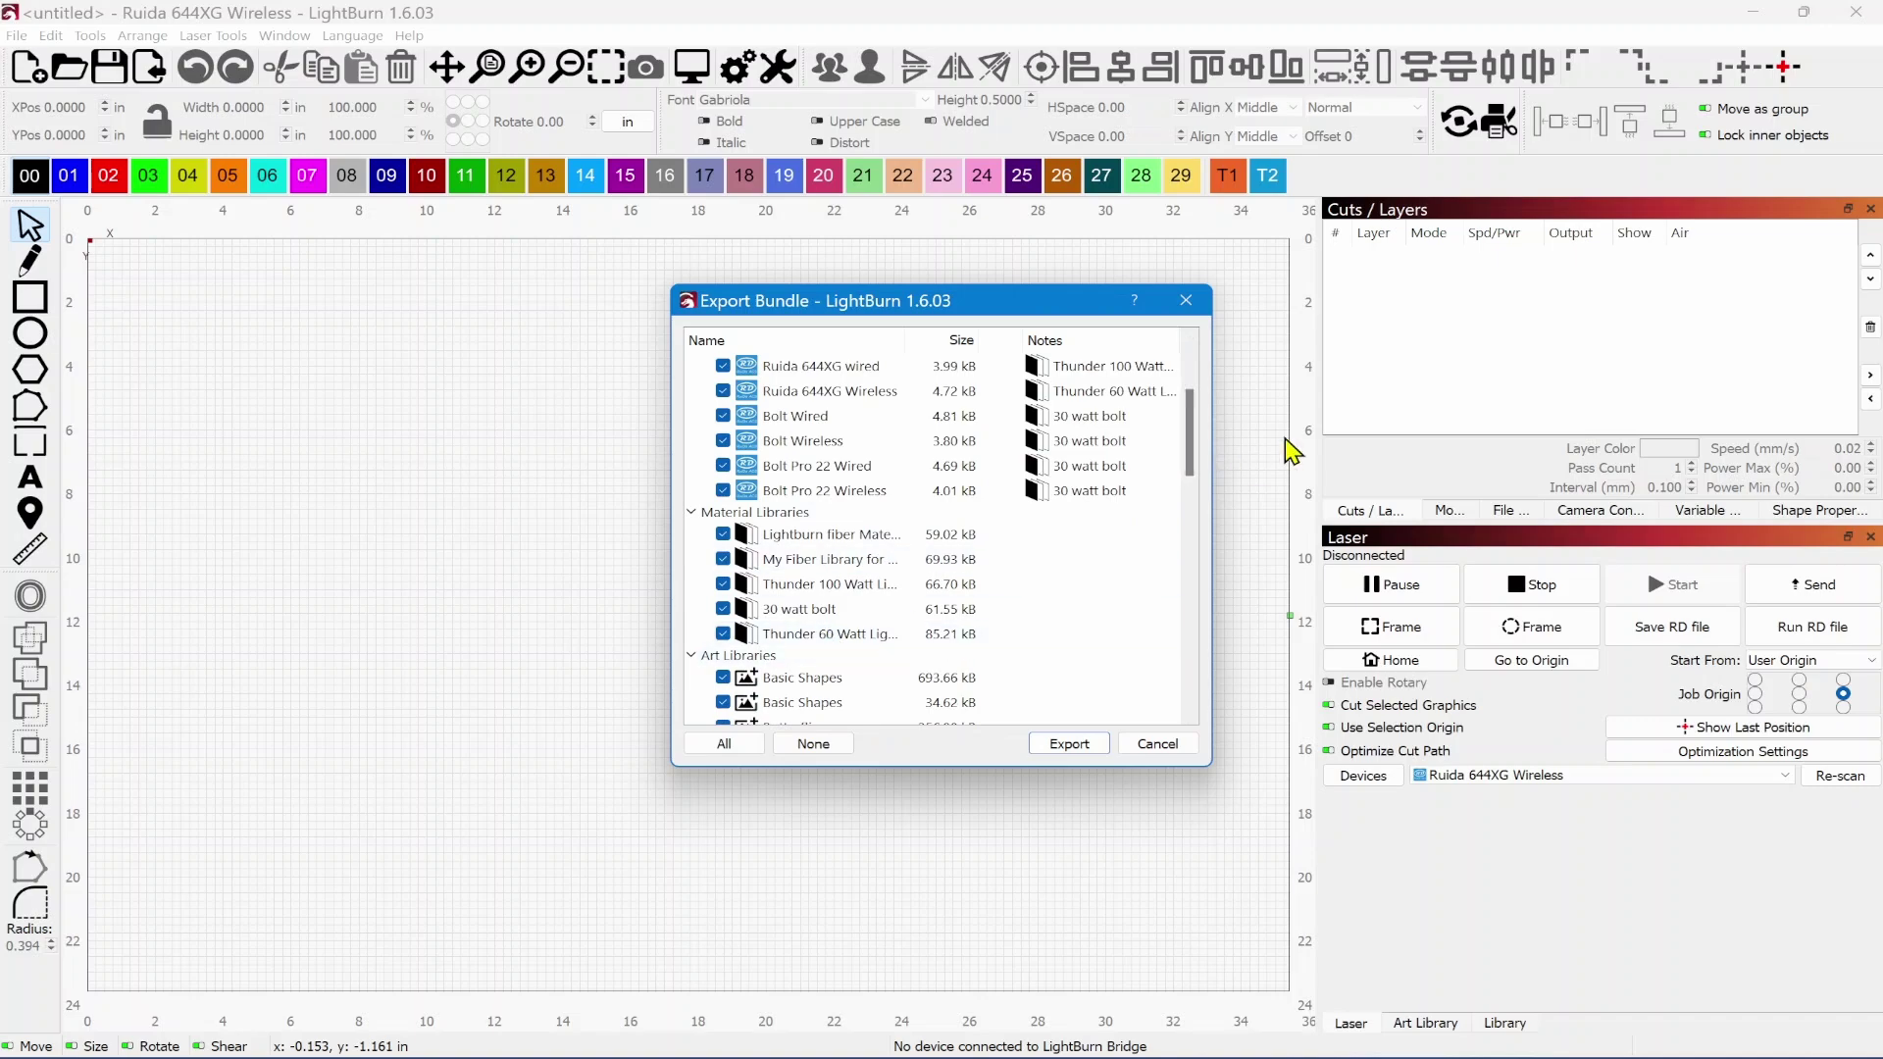
pyautogui.moveTo(1192, 450); pyautogui.dragTo(1205, 690)
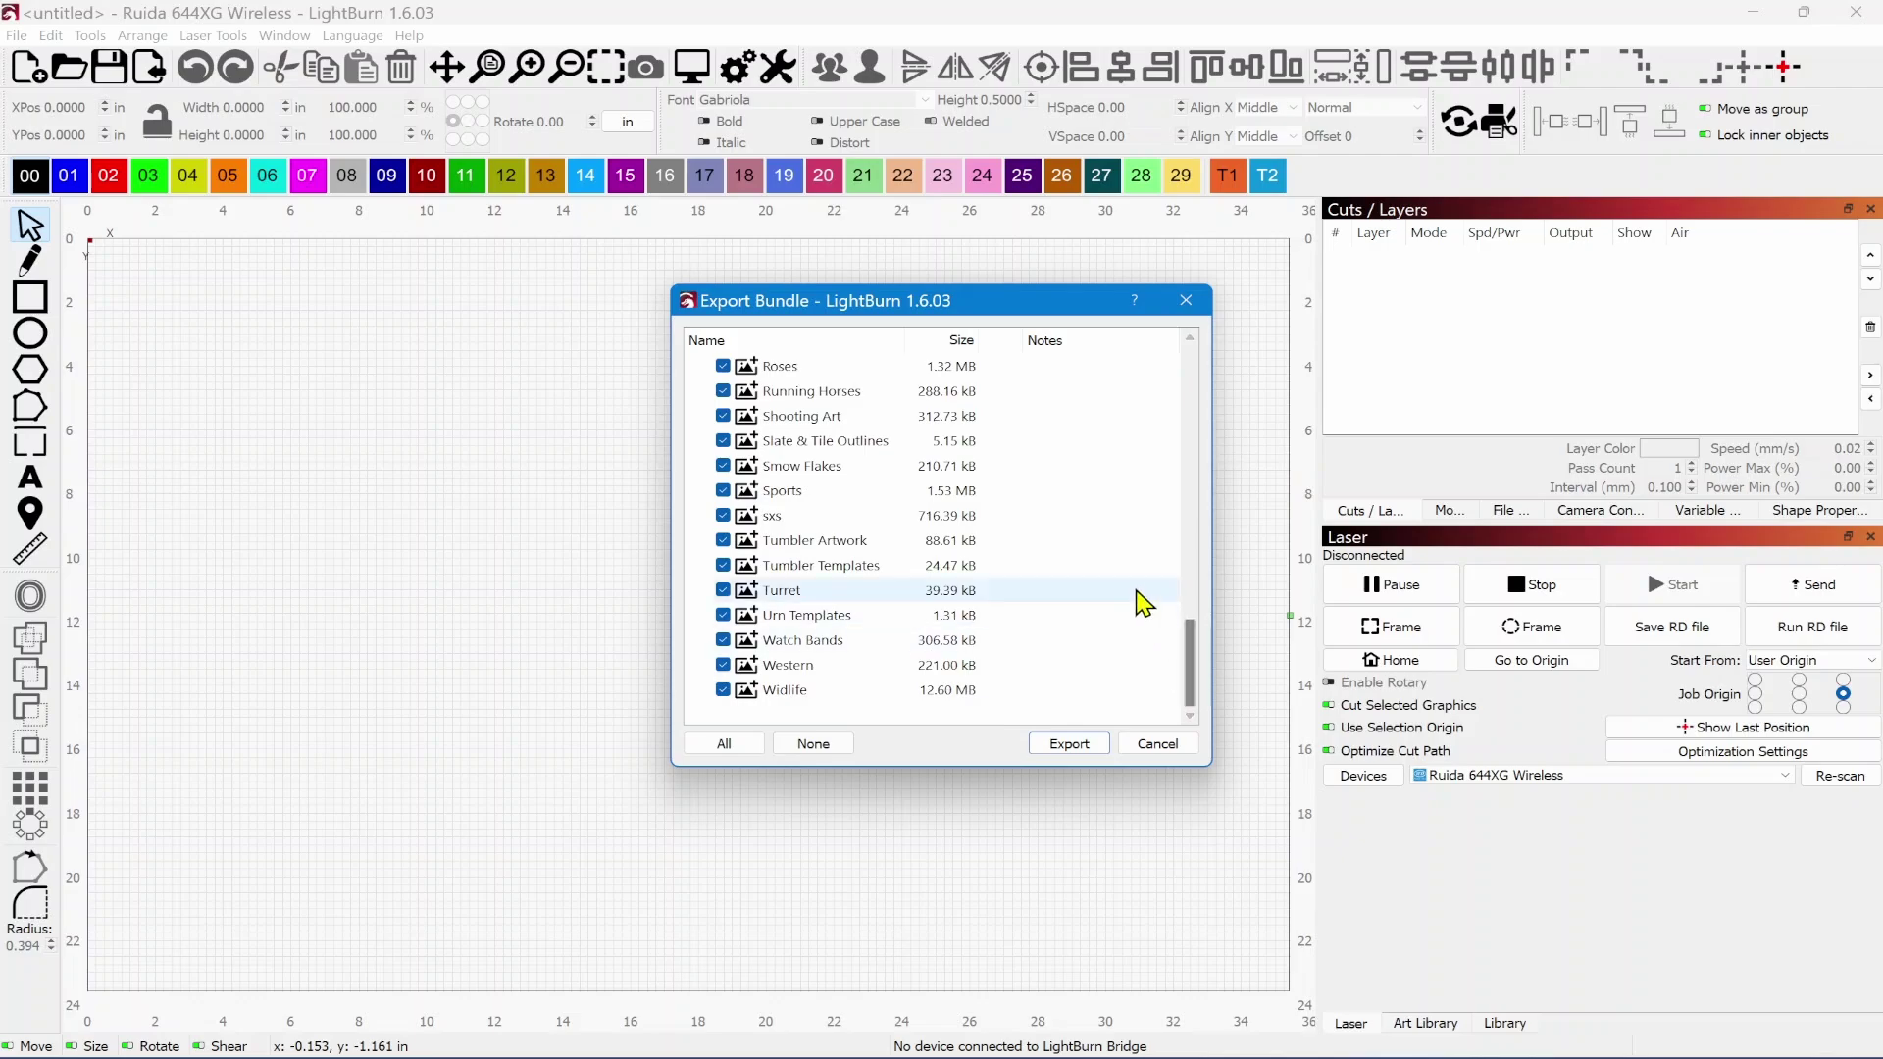
# - Proceed with the bundle export as far as choosing a file name, and cancel the export without saving
pyautogui.click(1071, 746)
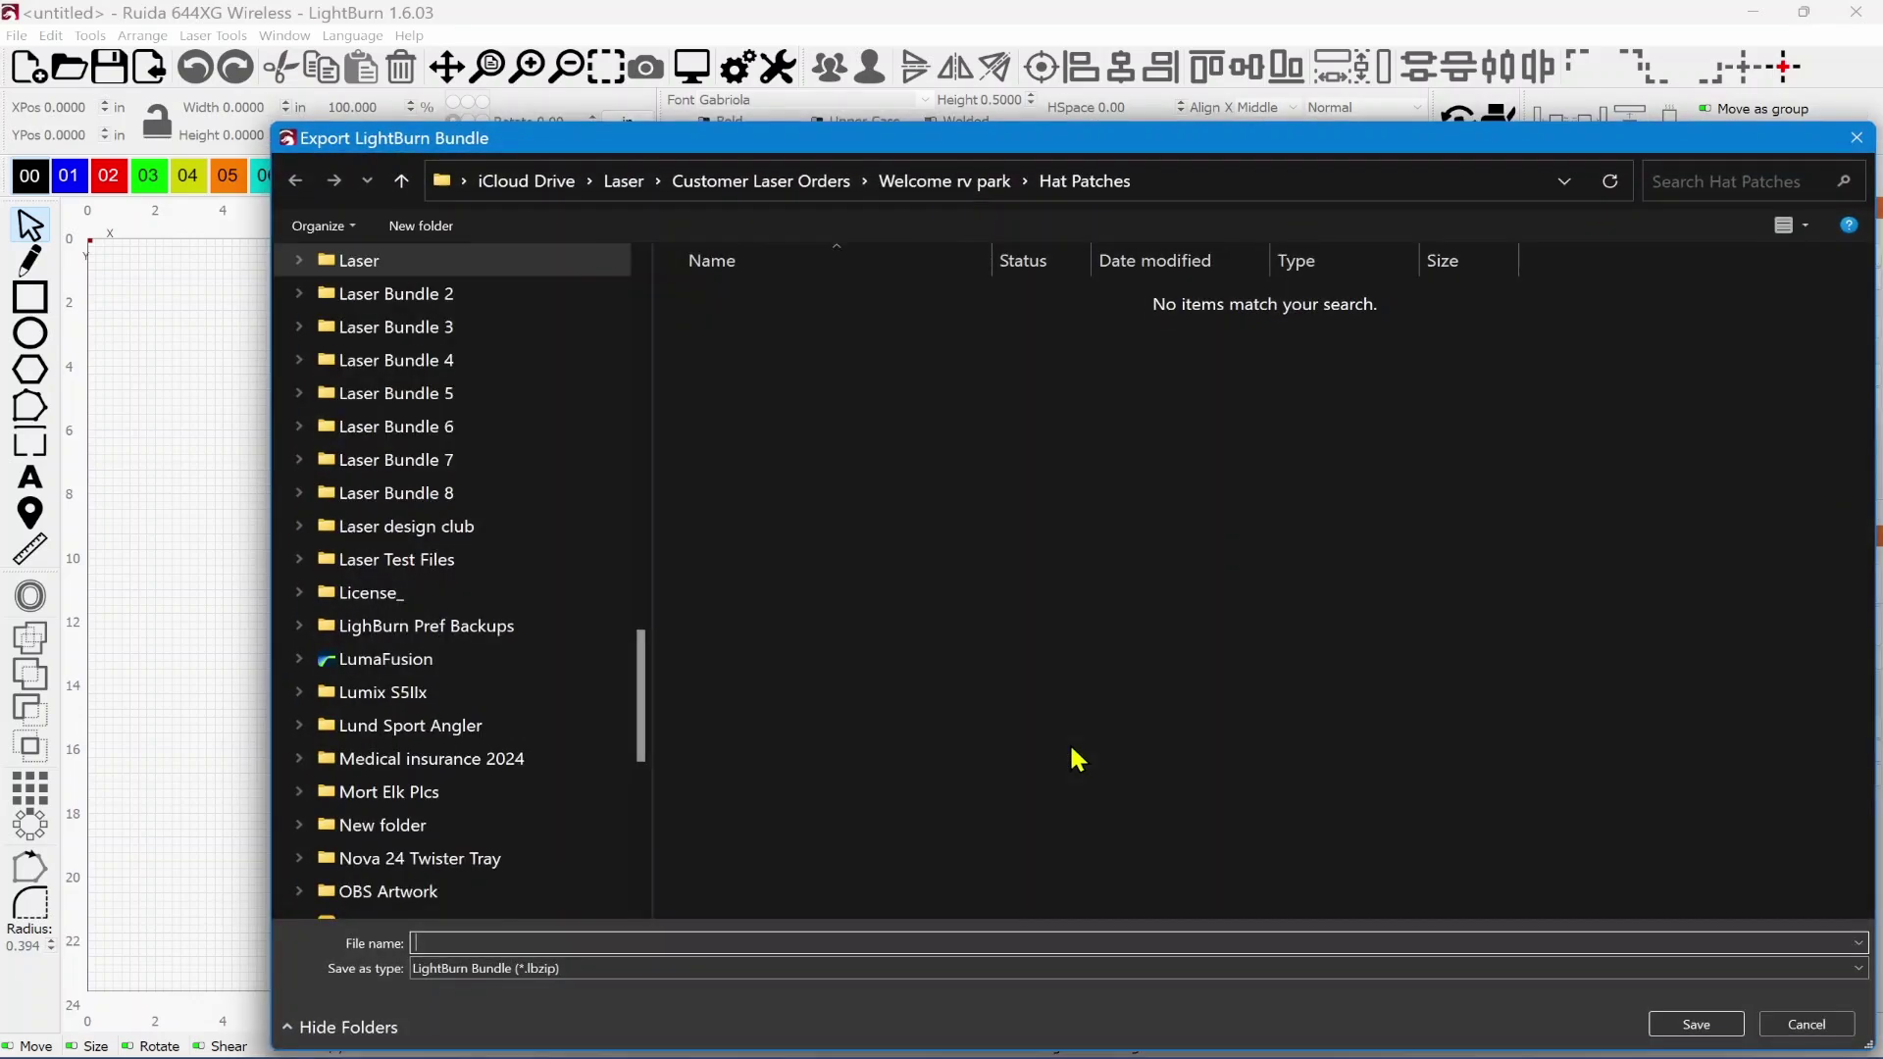
pyautogui.click(506, 944)
pyautogui.click(1805, 1024)
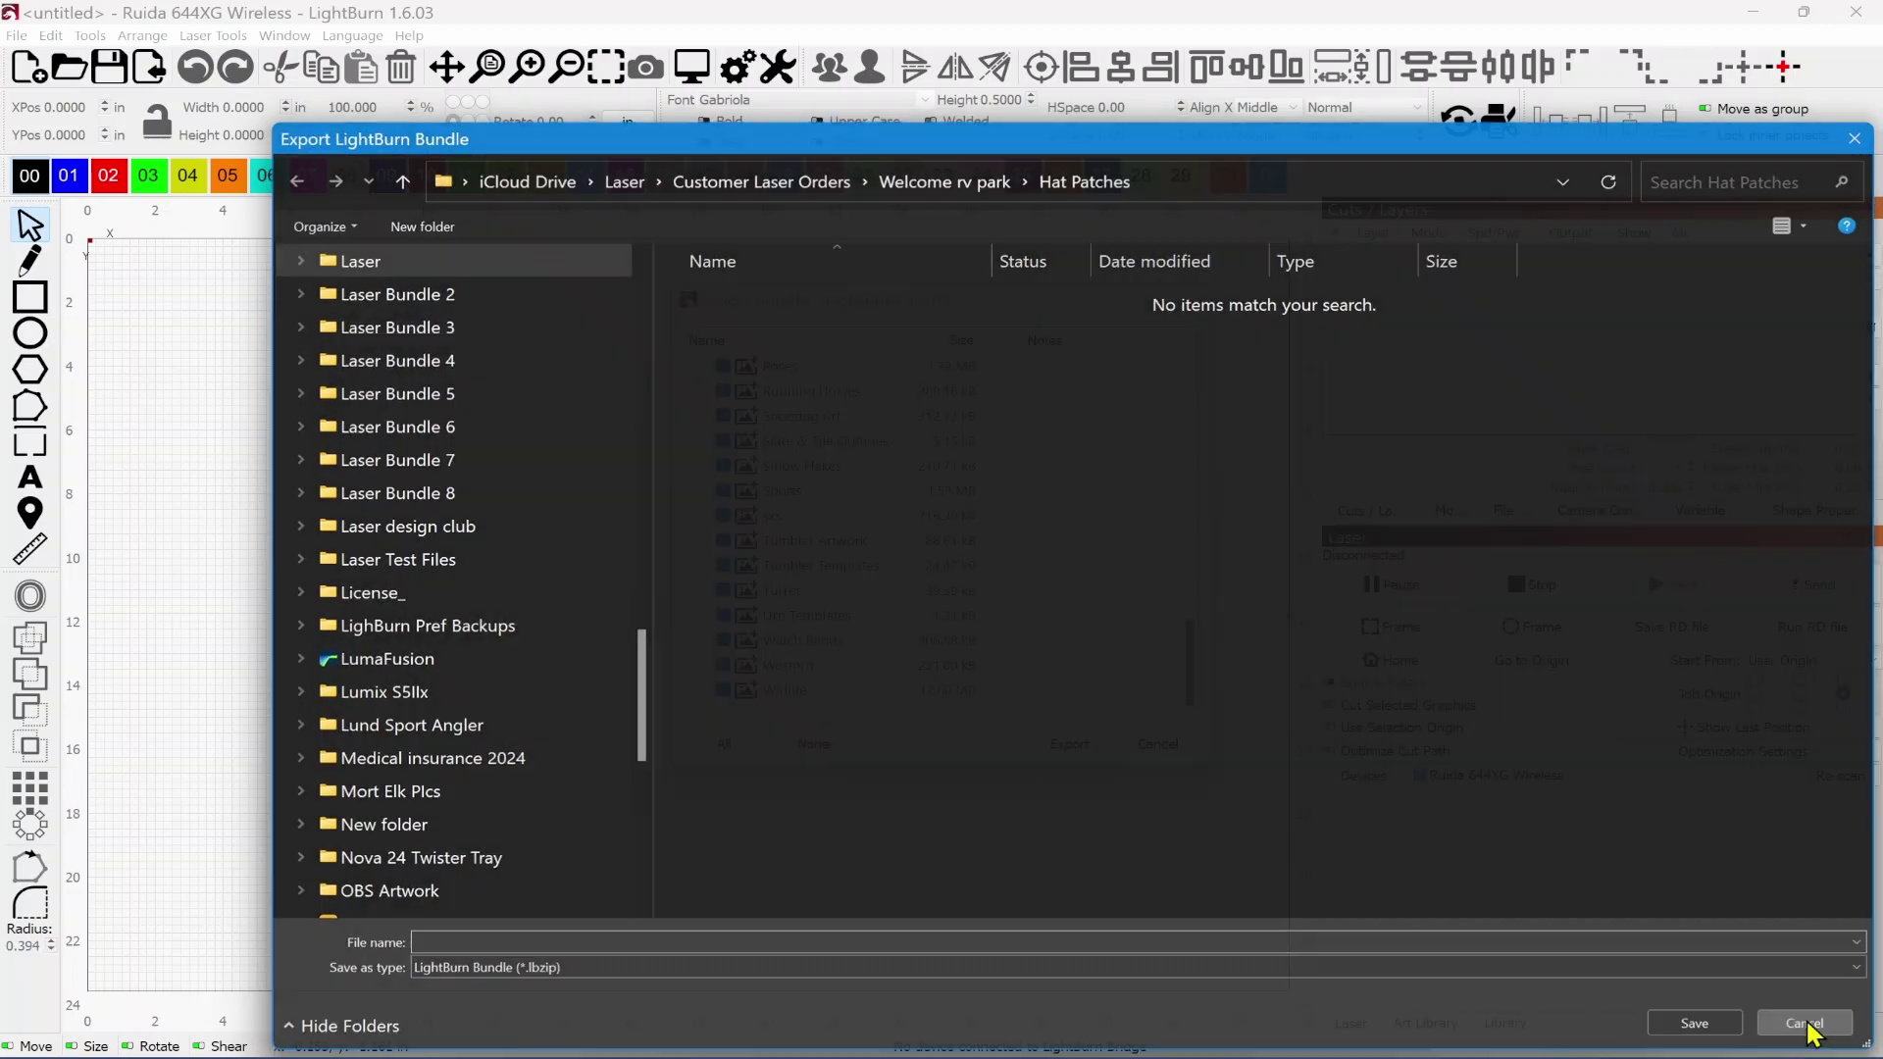
pyautogui.click(1156, 747)
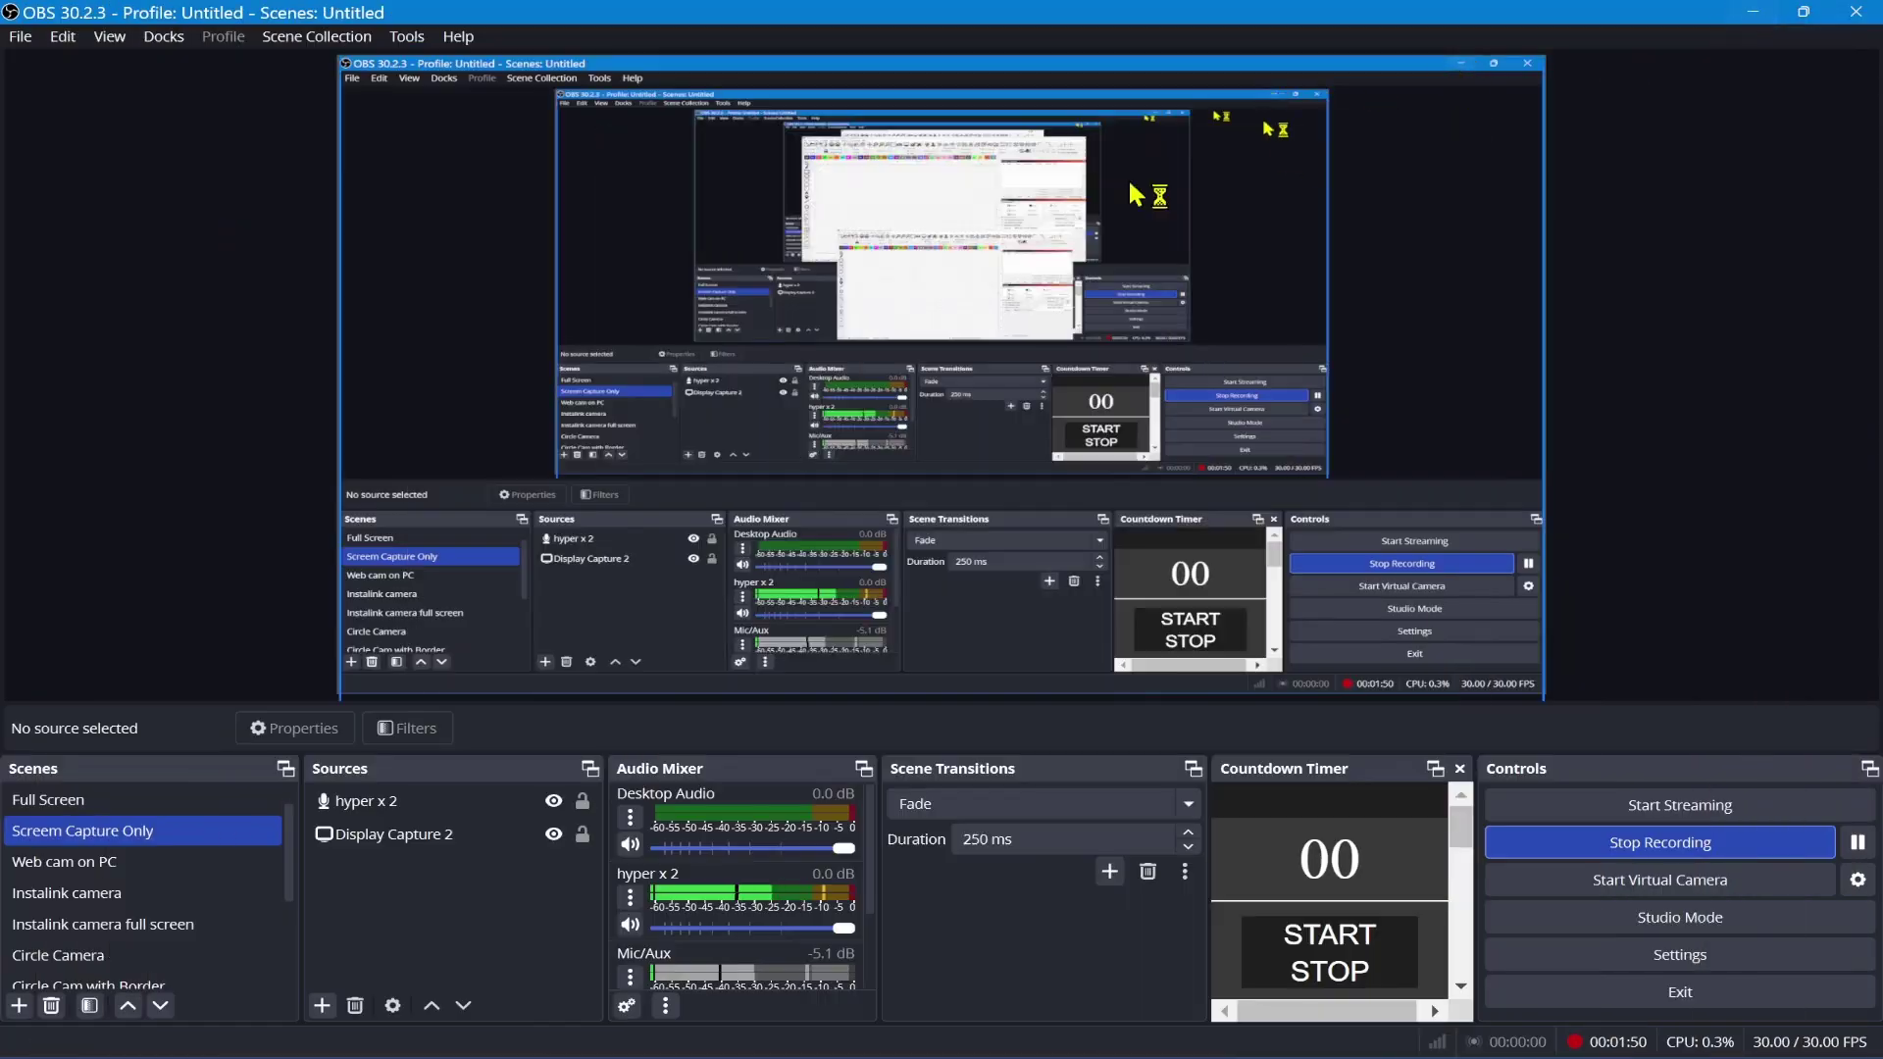
# - Switch to the LightBurn 1.7.00-RC-2 window and look up its command for importing a bundle
pyautogui.click(1753, 14)
pyautogui.click(1754, 12)
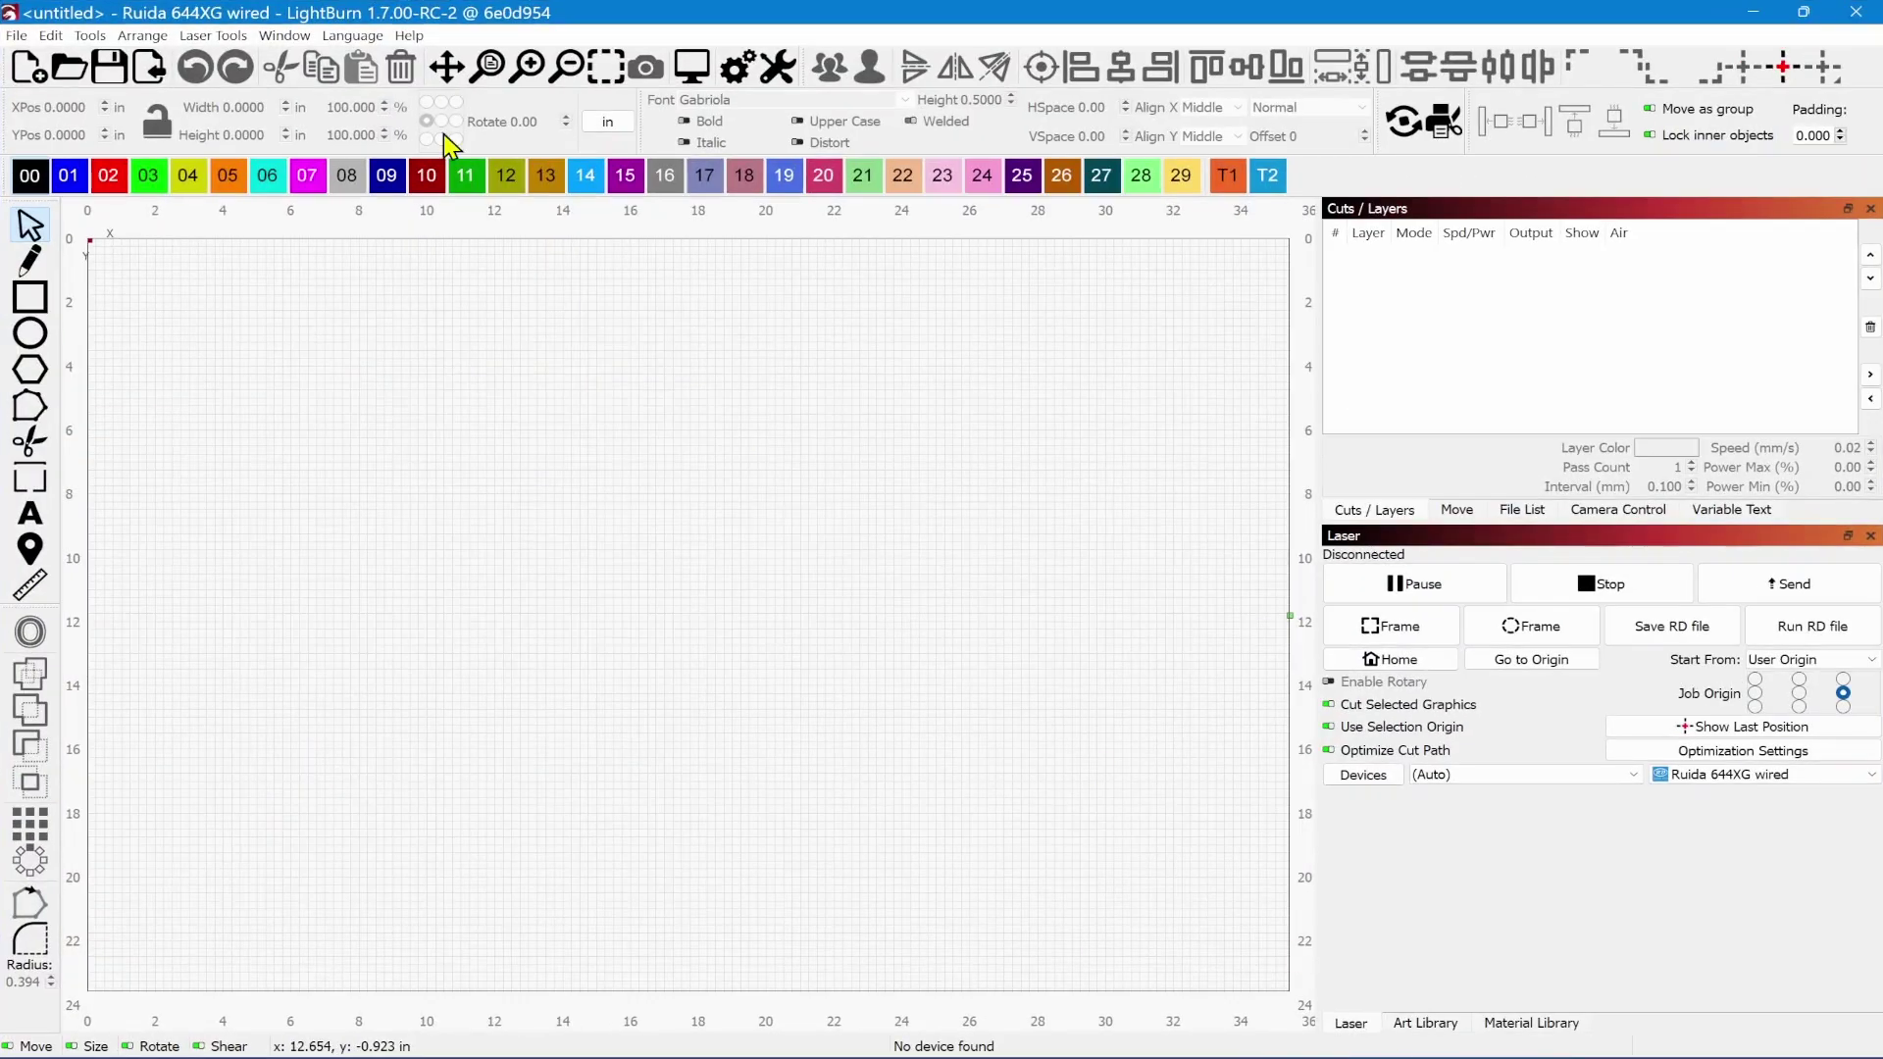
pyautogui.click(16, 36)
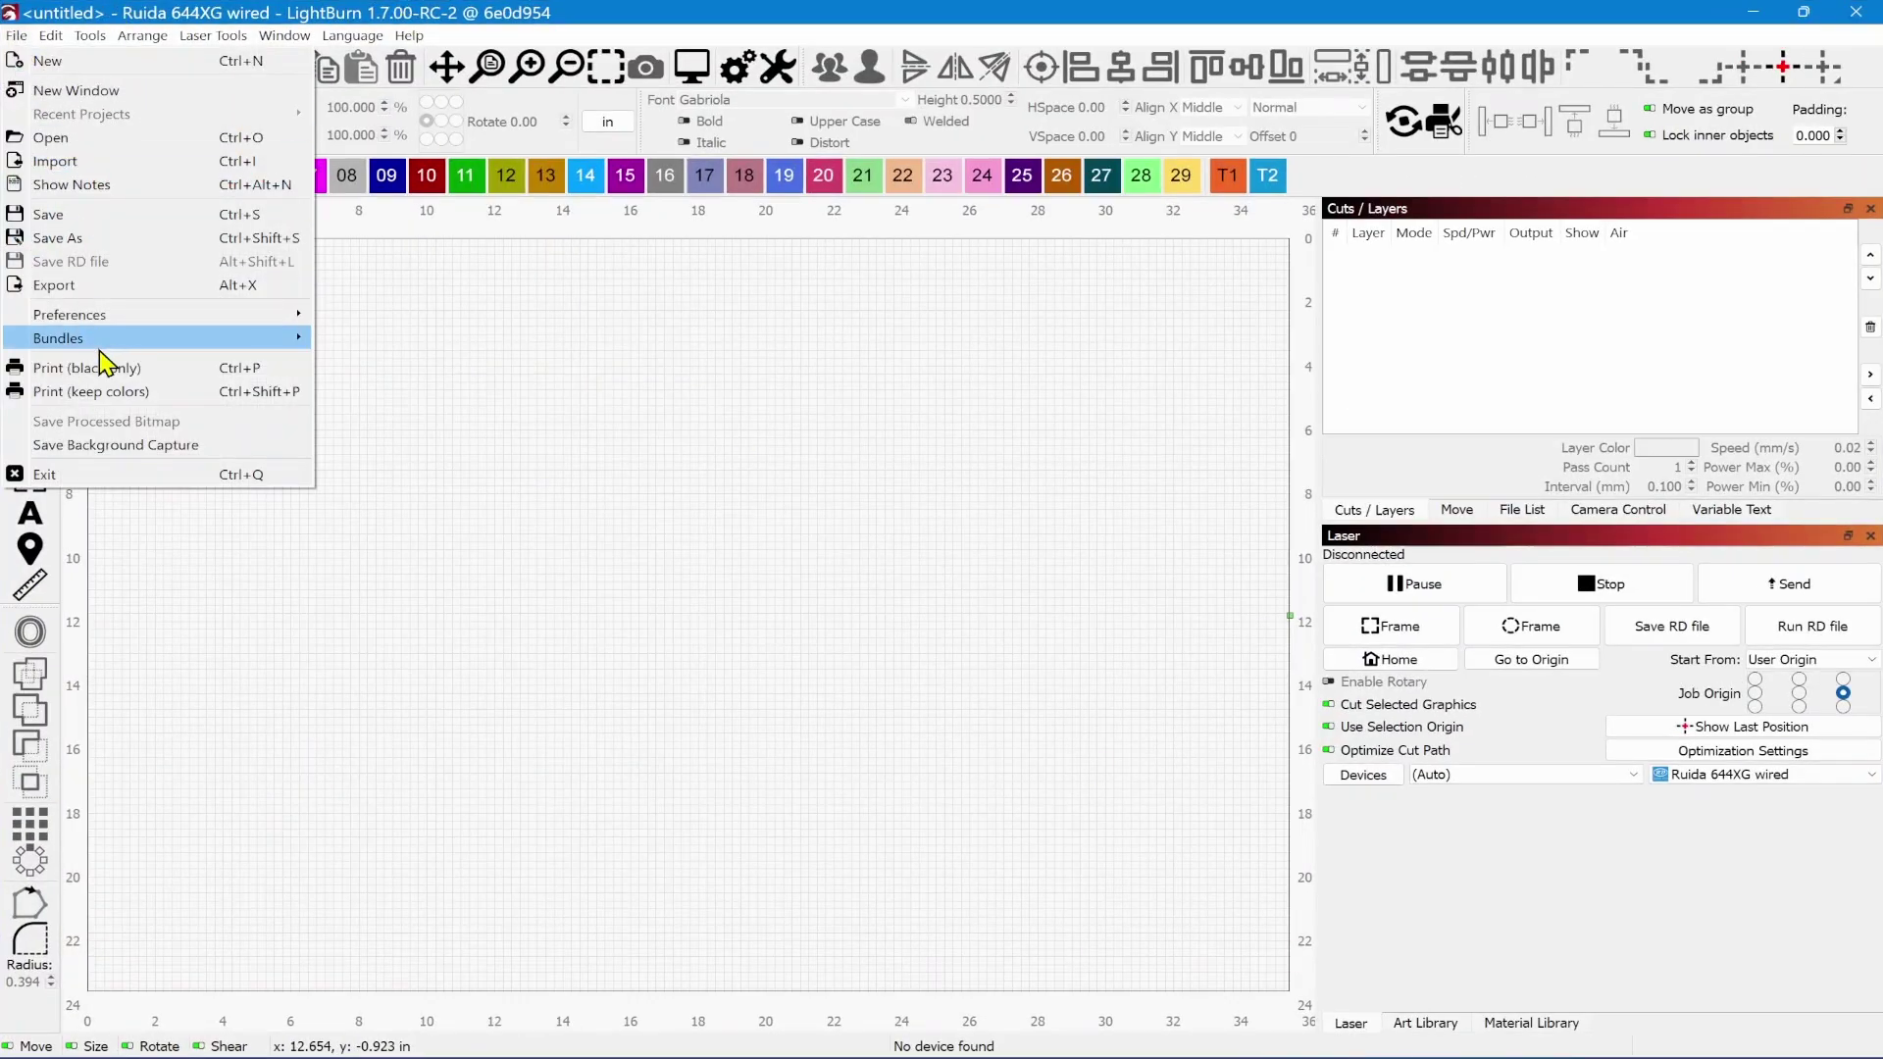
pyautogui.moveTo(100, 339)
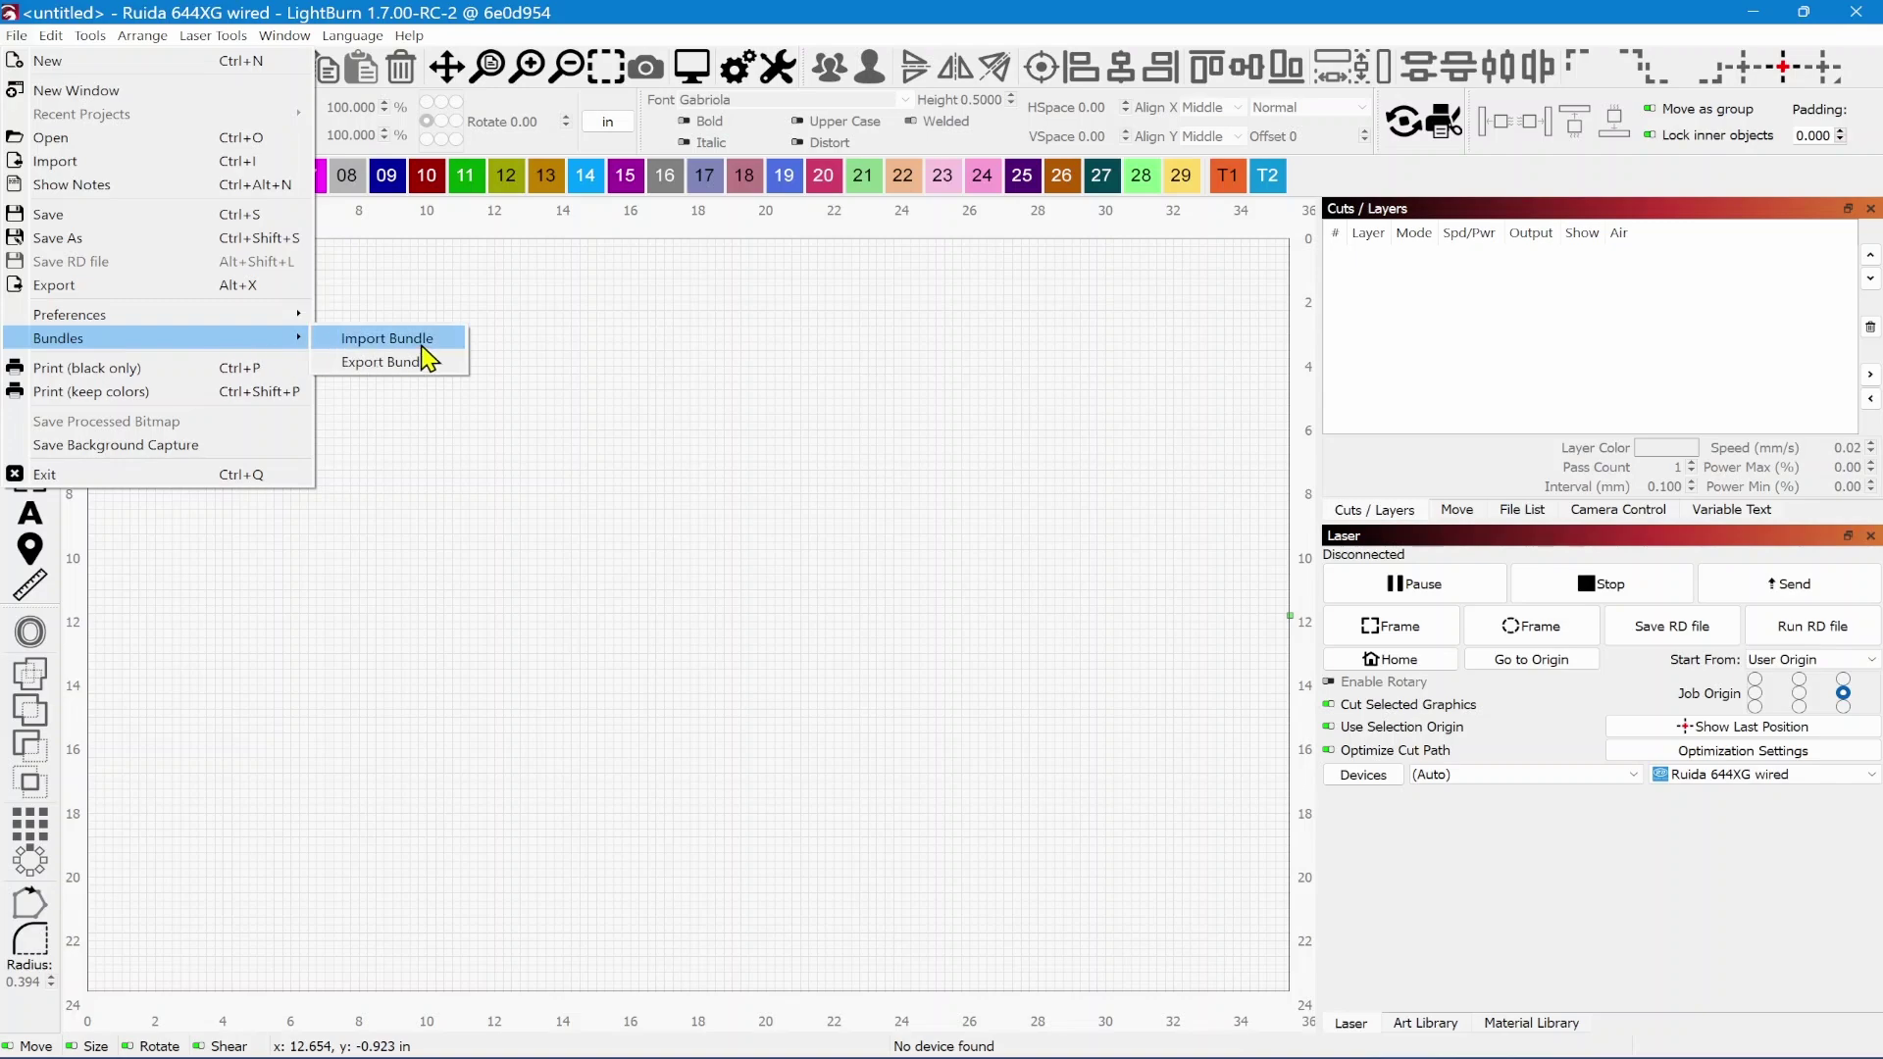
pyautogui.click(726, 491)
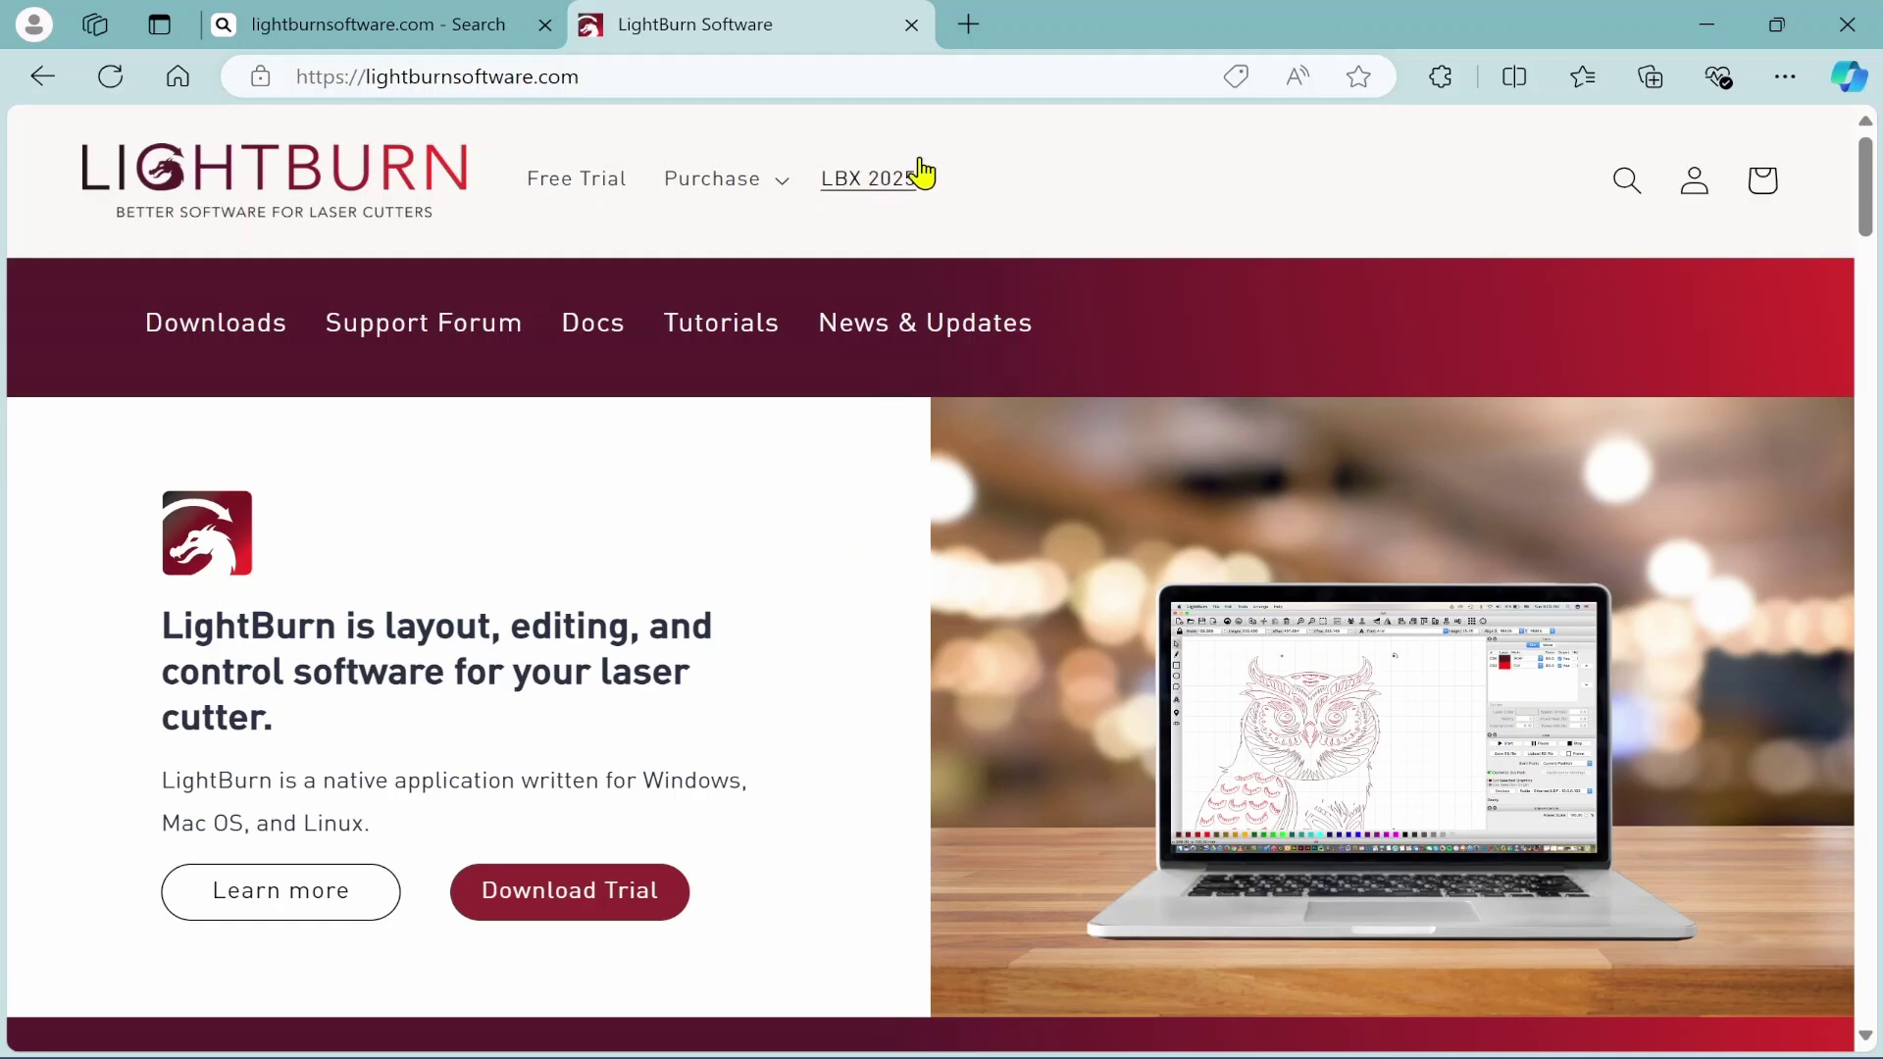
# - View the LBX 2025 event page on the LightBurn website and return to the home page
pyautogui.click(857, 186)
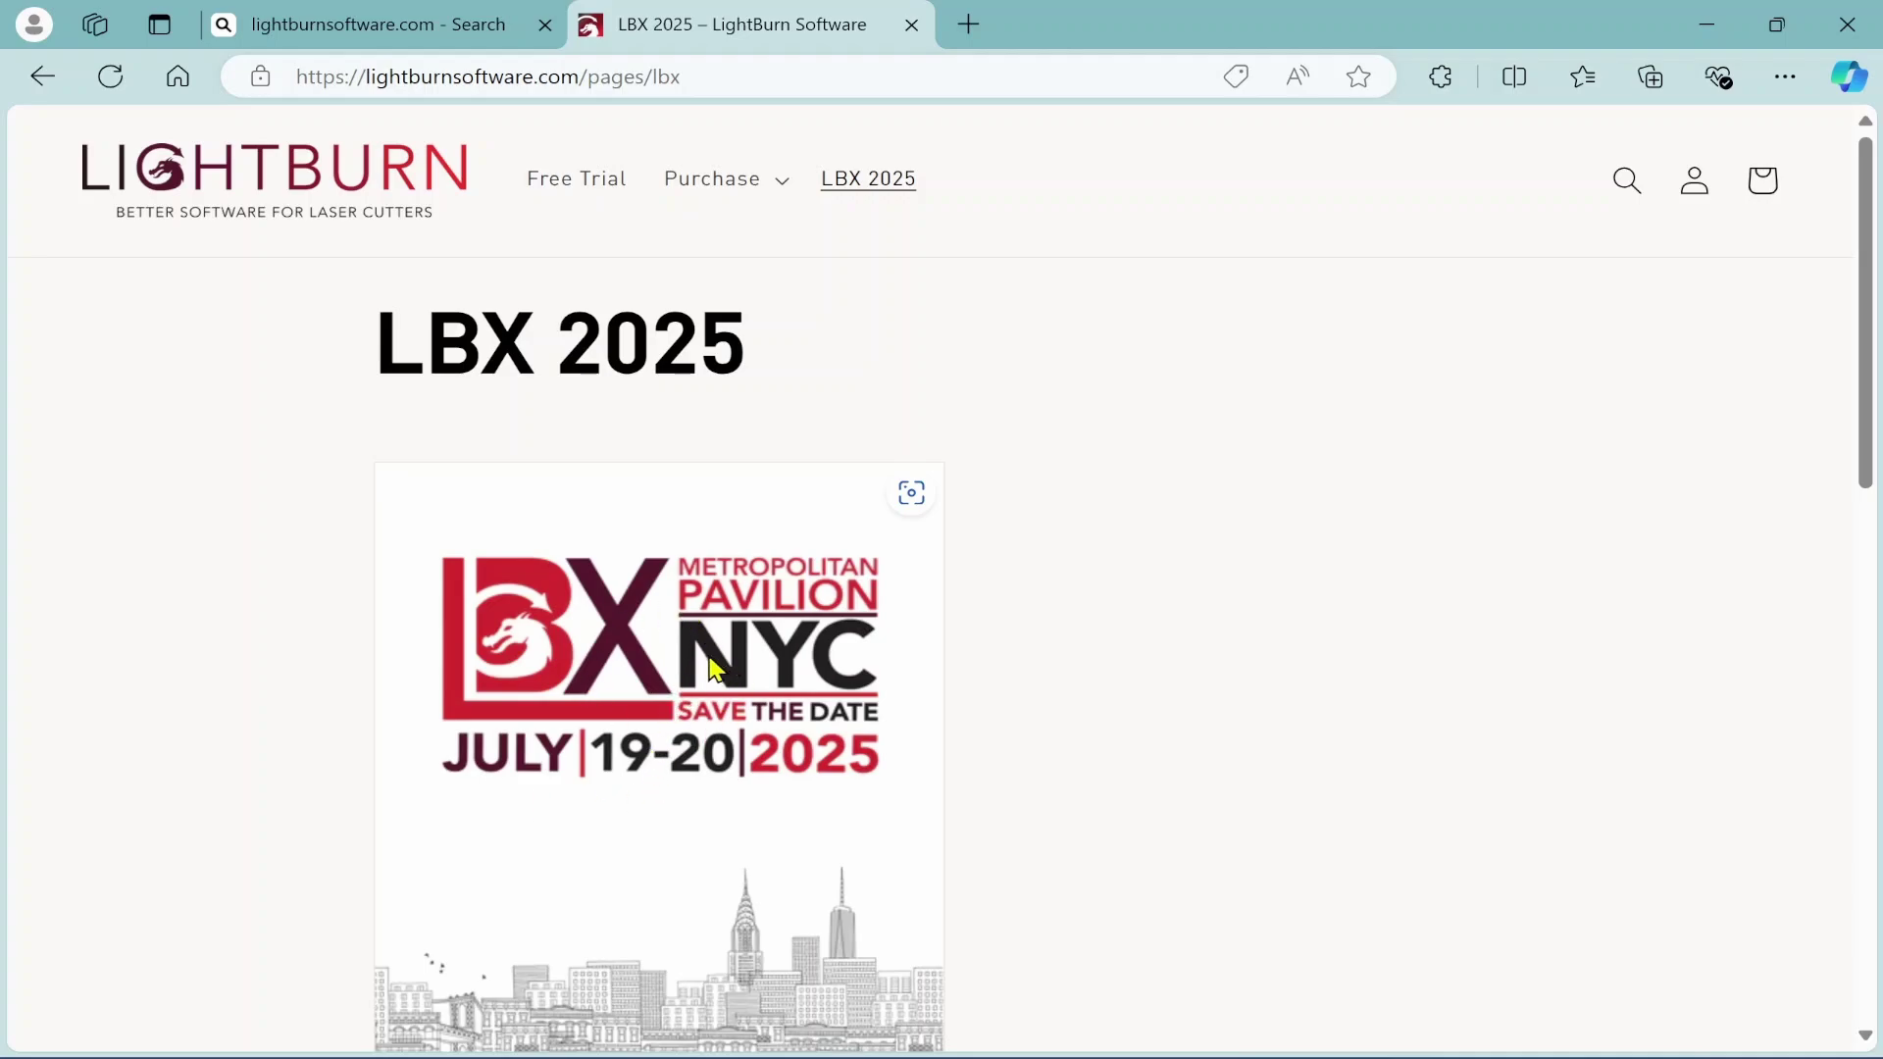
pyautogui.scroll(-2, 677, 648)
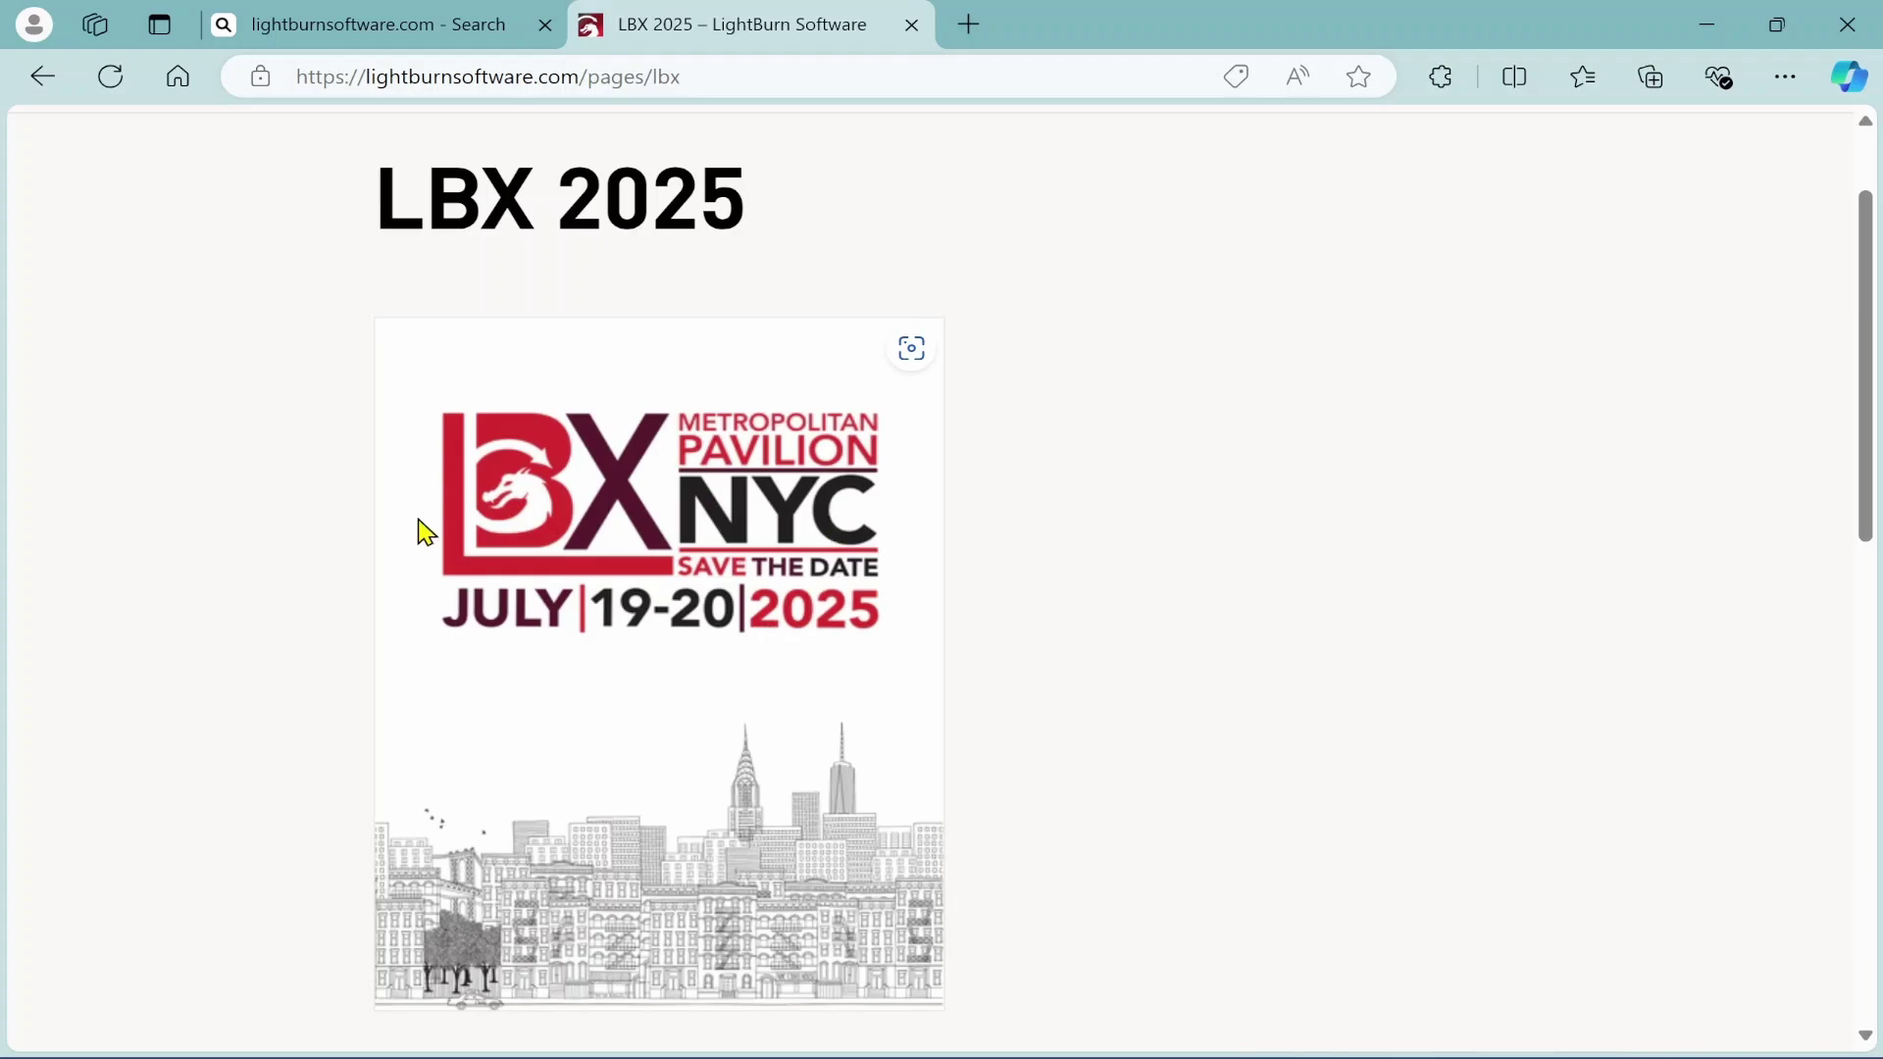
pyautogui.scroll(-1, 655, 569)
pyautogui.scroll(1, 662, 577)
pyautogui.scroll(-5, 663, 576)
pyautogui.scroll(7, 657, 577)
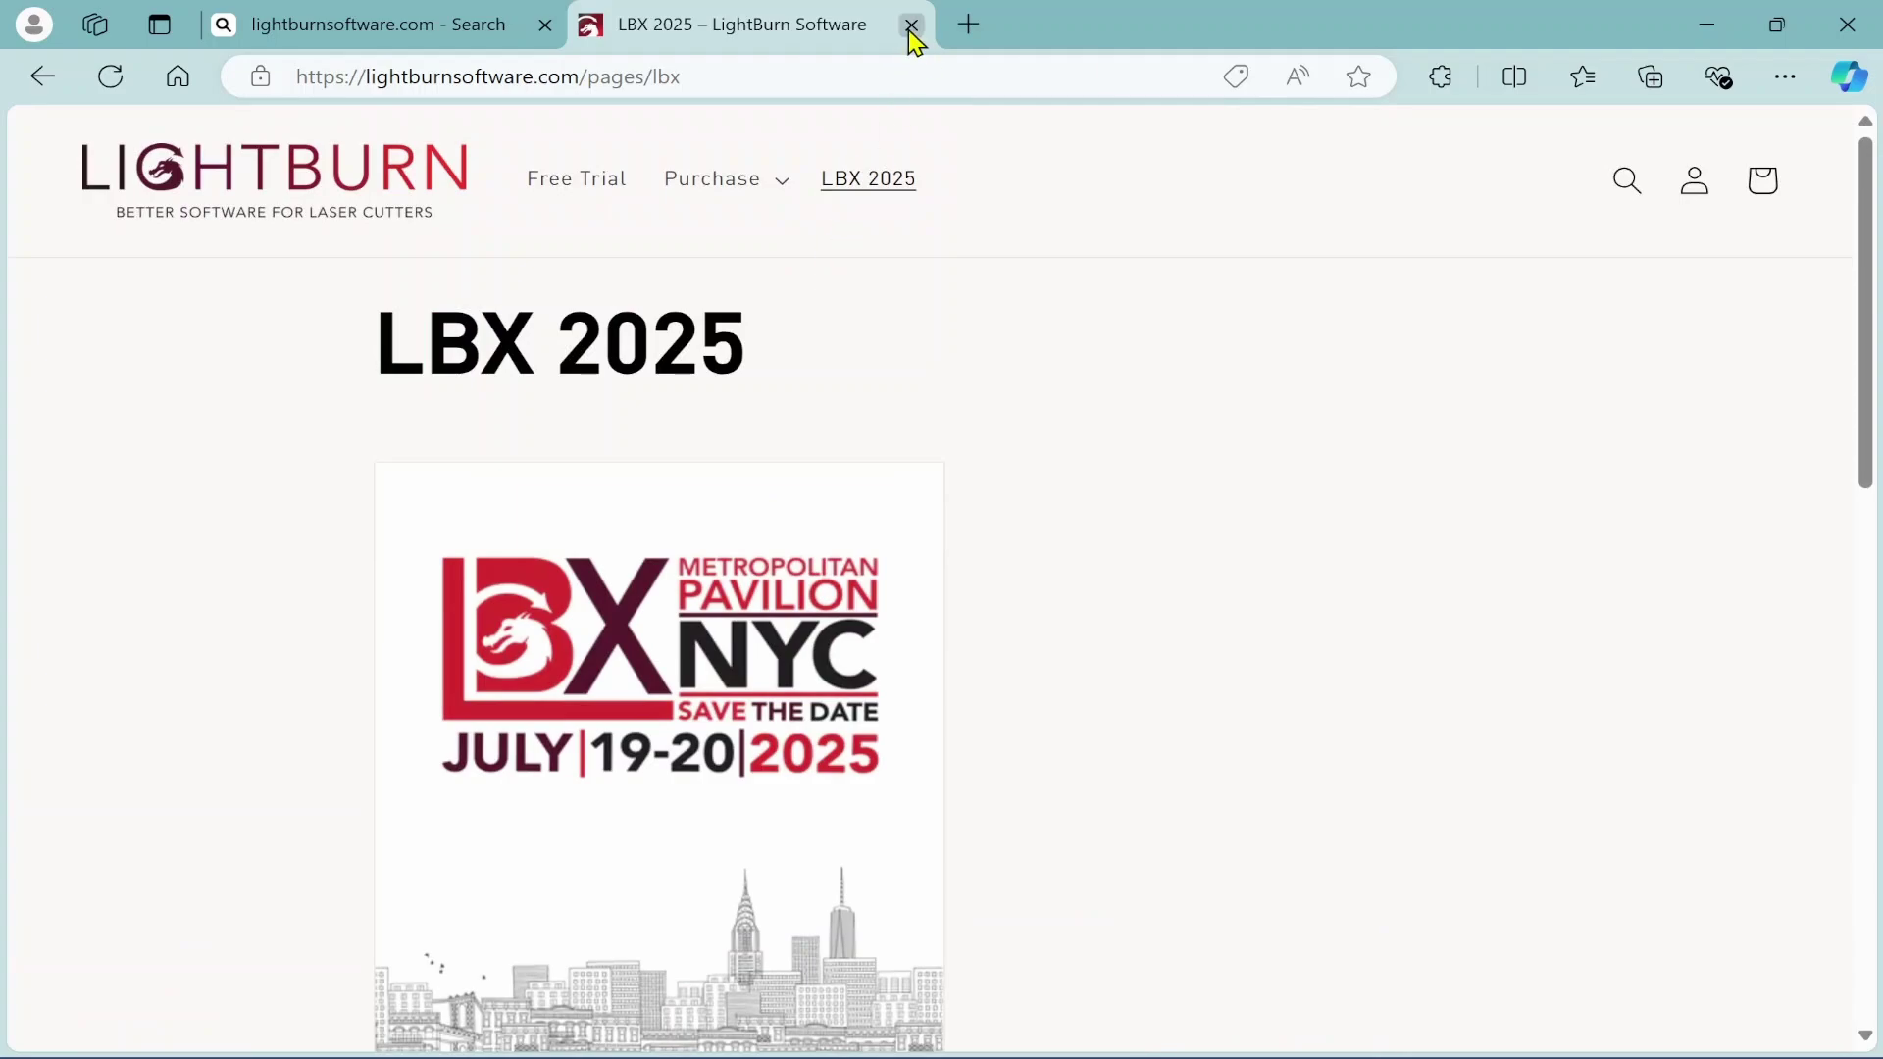
pyautogui.click(36, 95)
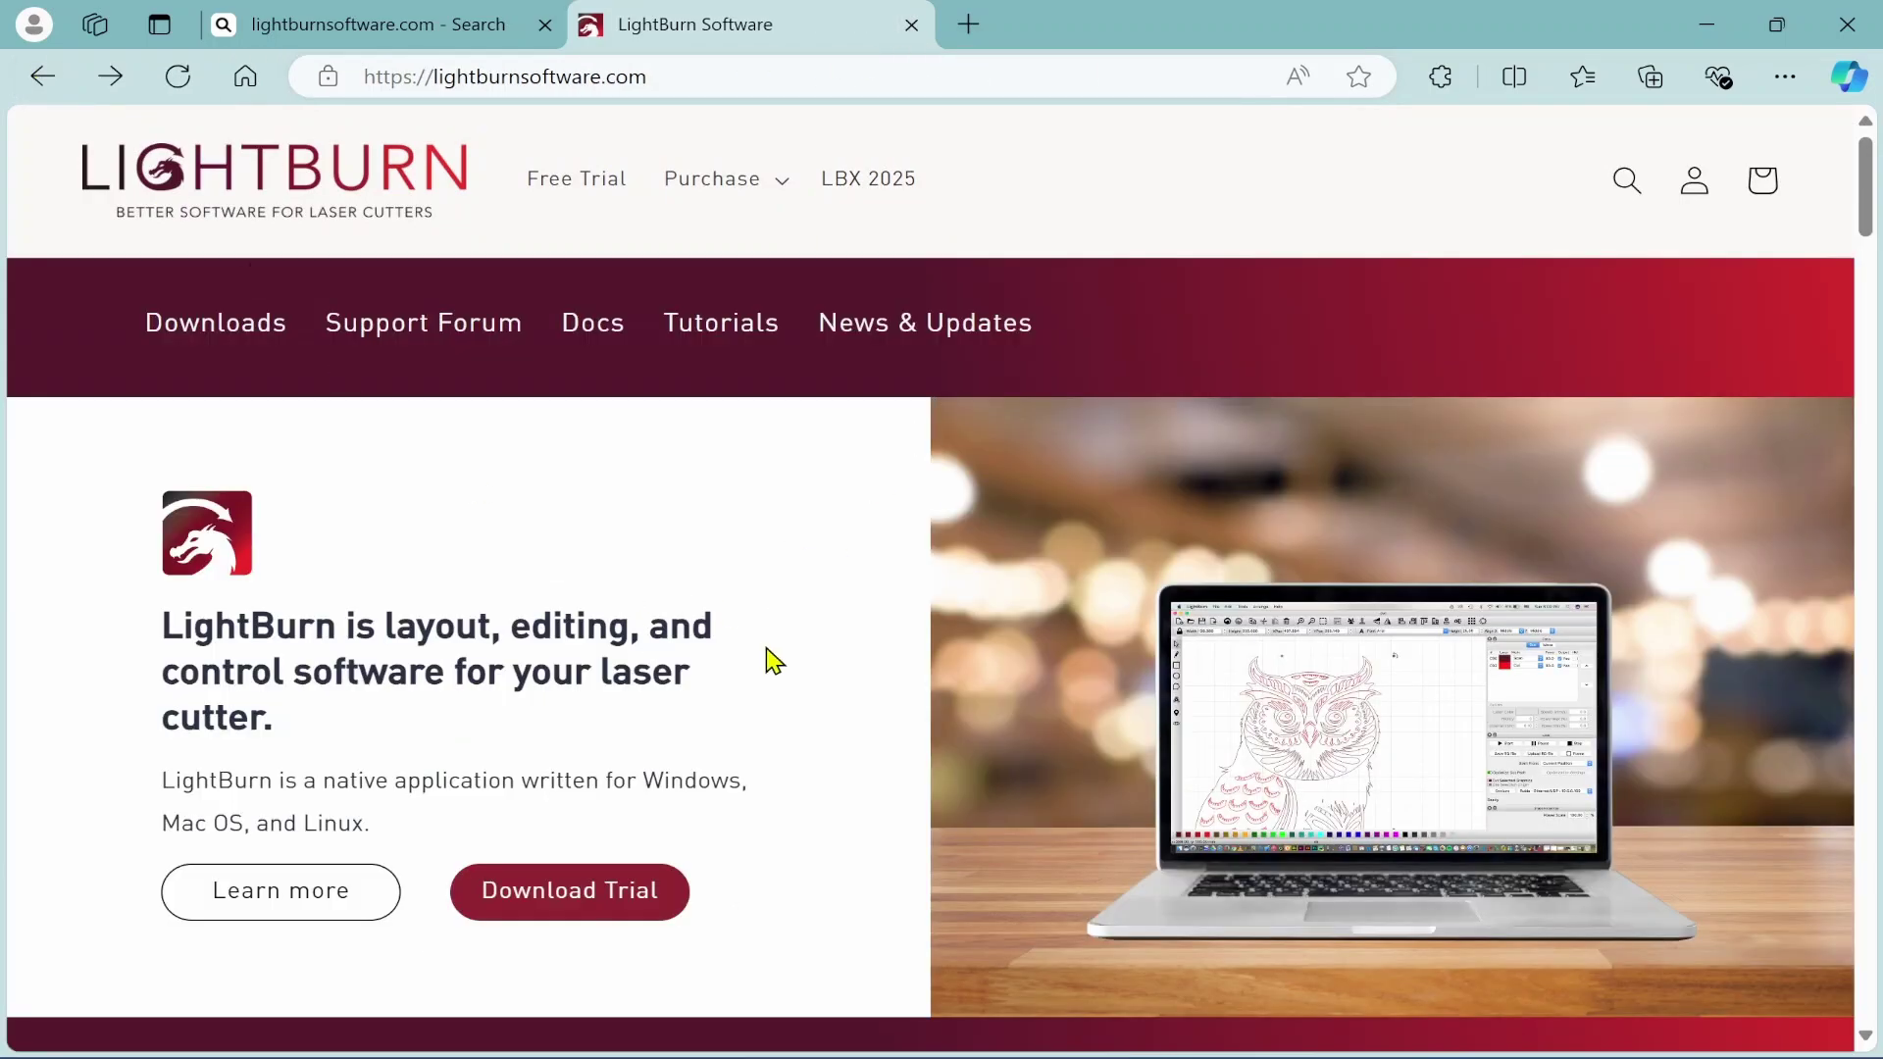
# - Open the Public Release Candidates page from the LightBurn website's downloads page
pyautogui.click(229, 342)
pyautogui.scroll(-12, 958, 778)
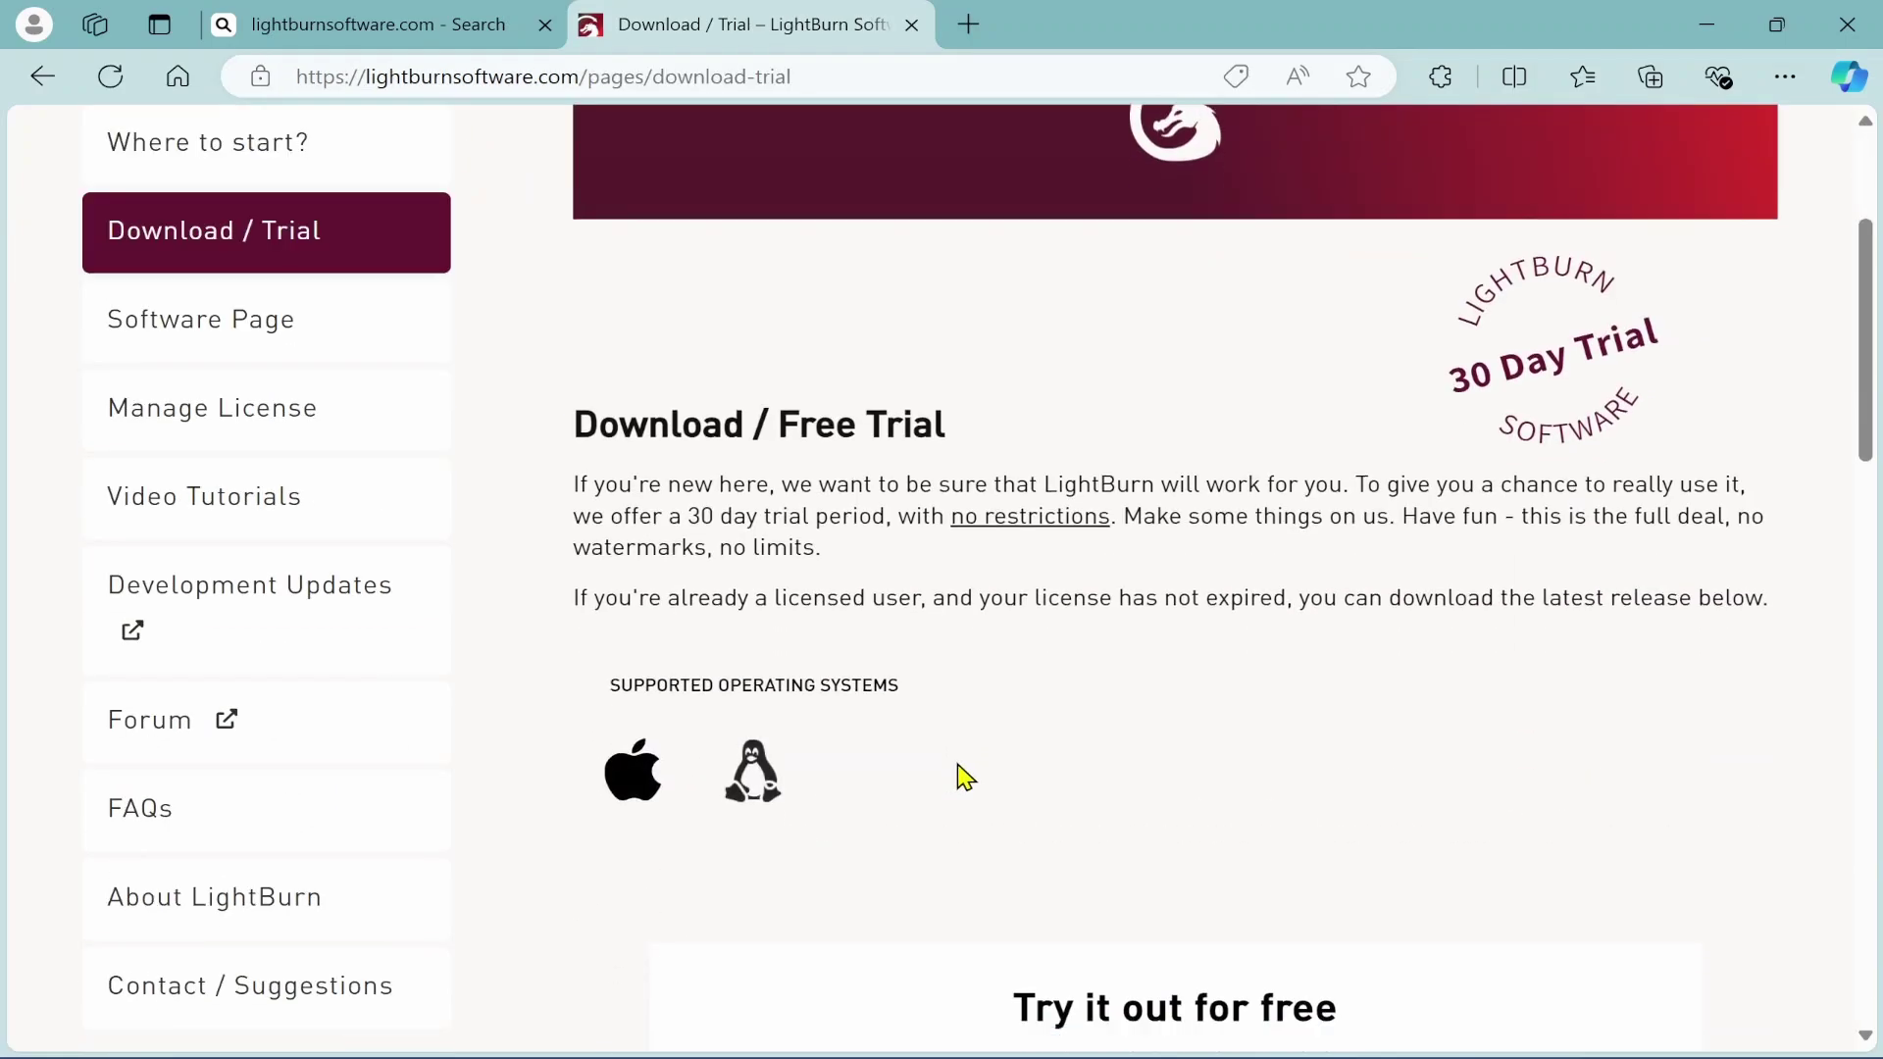
pyautogui.scroll(-3, 958, 778)
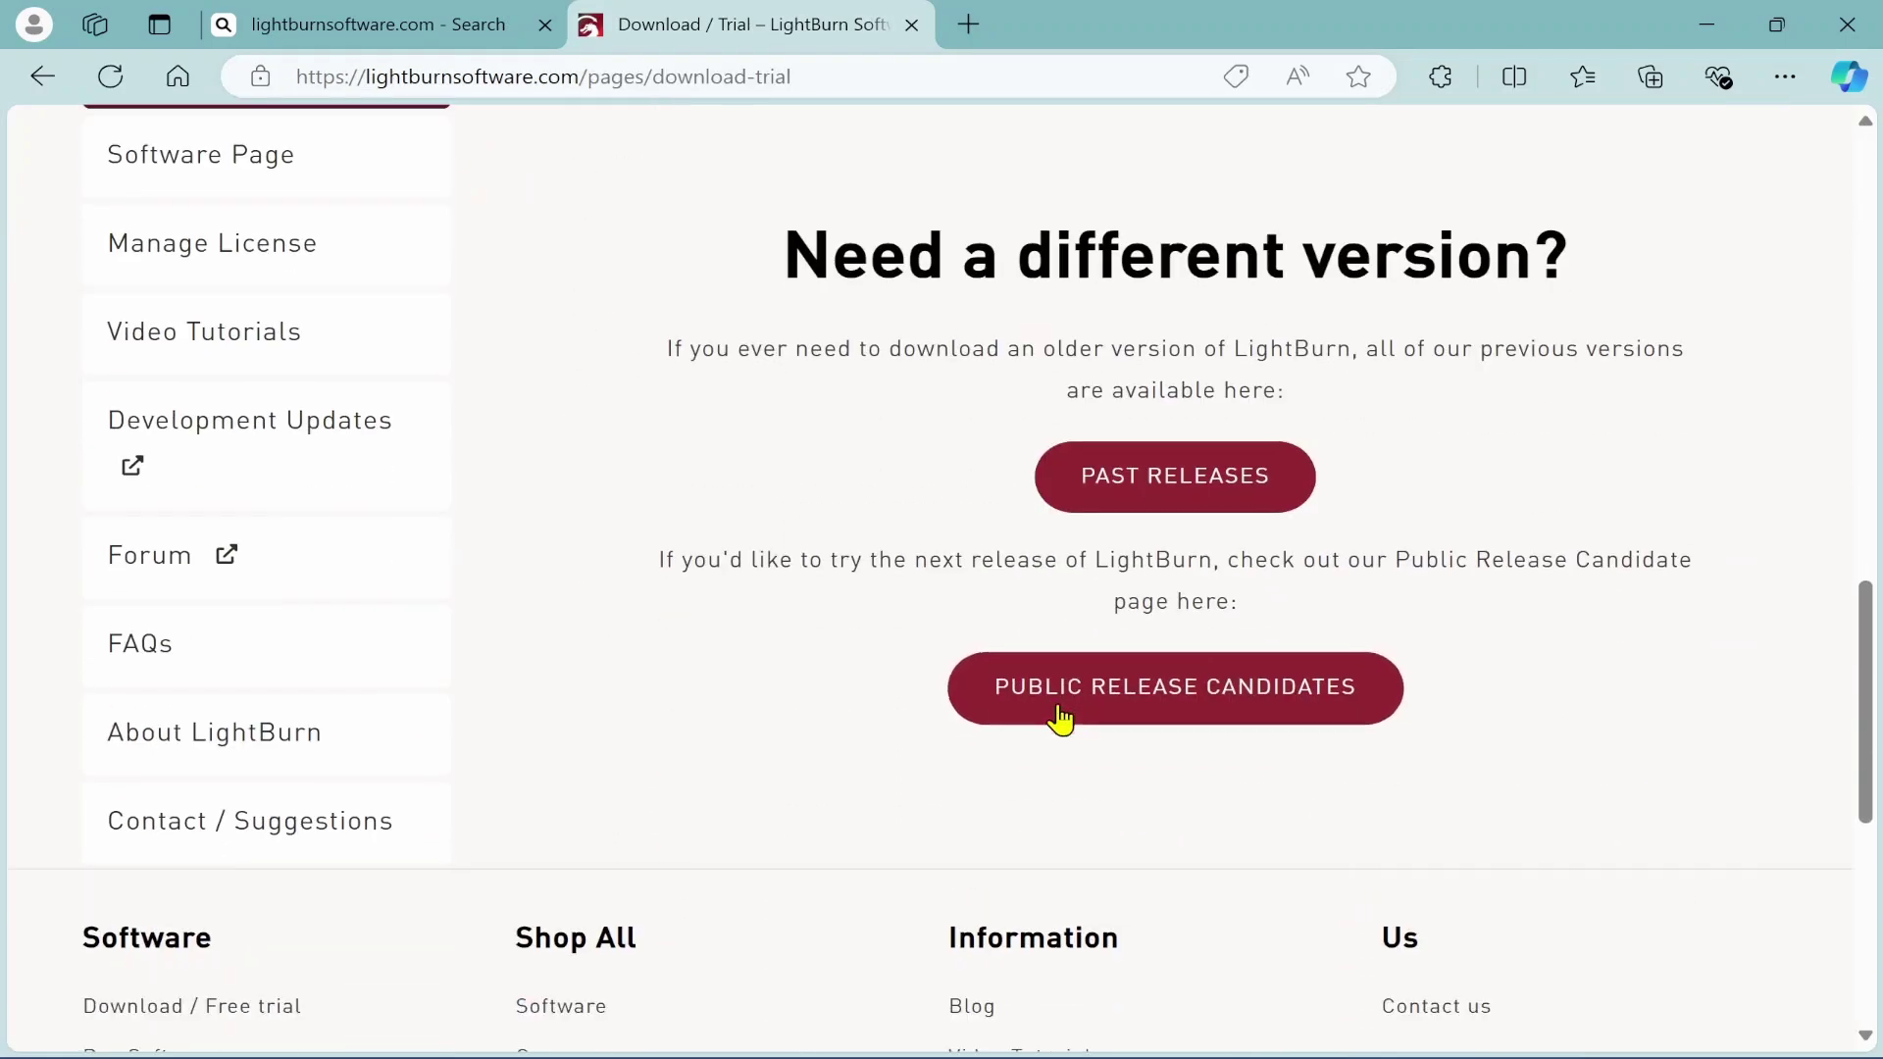
pyautogui.click(1183, 700)
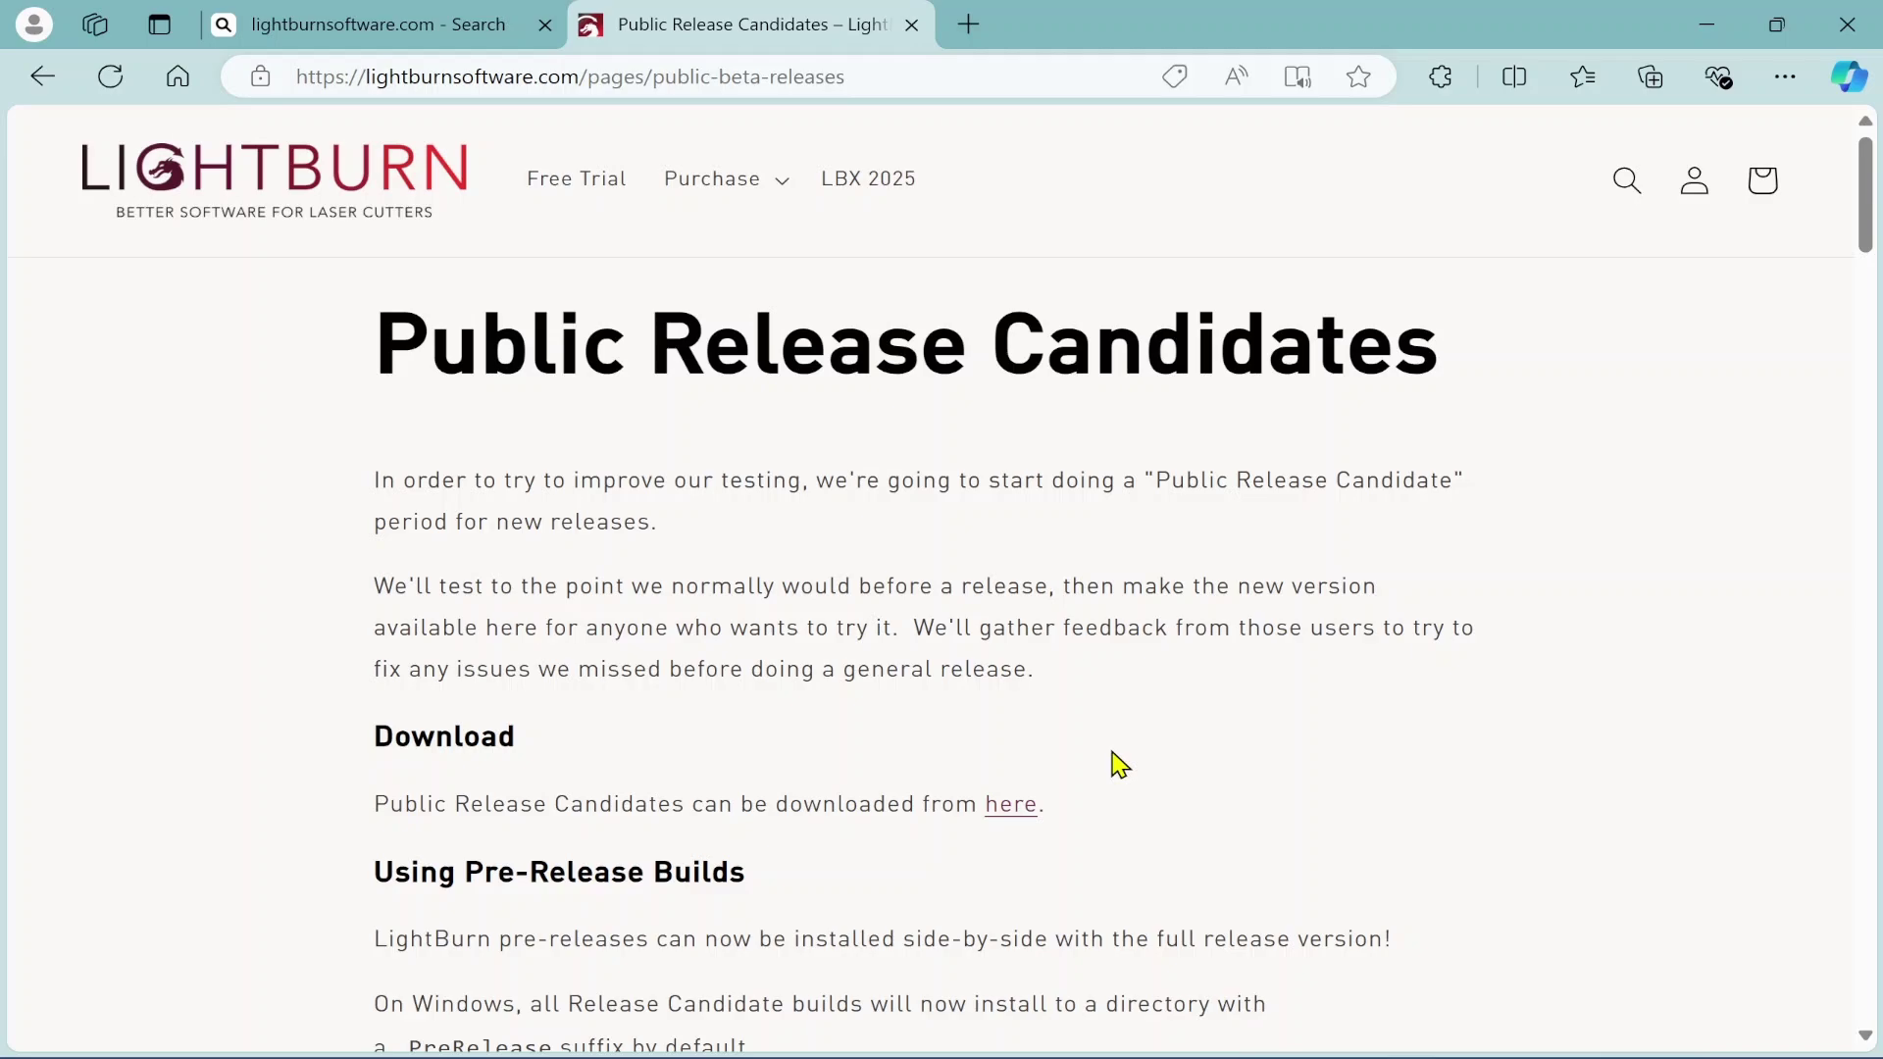
# - Read the instructions for downloading and using pre-release builds on Windows and Mac
pyautogui.scroll(-3, 1119, 764)
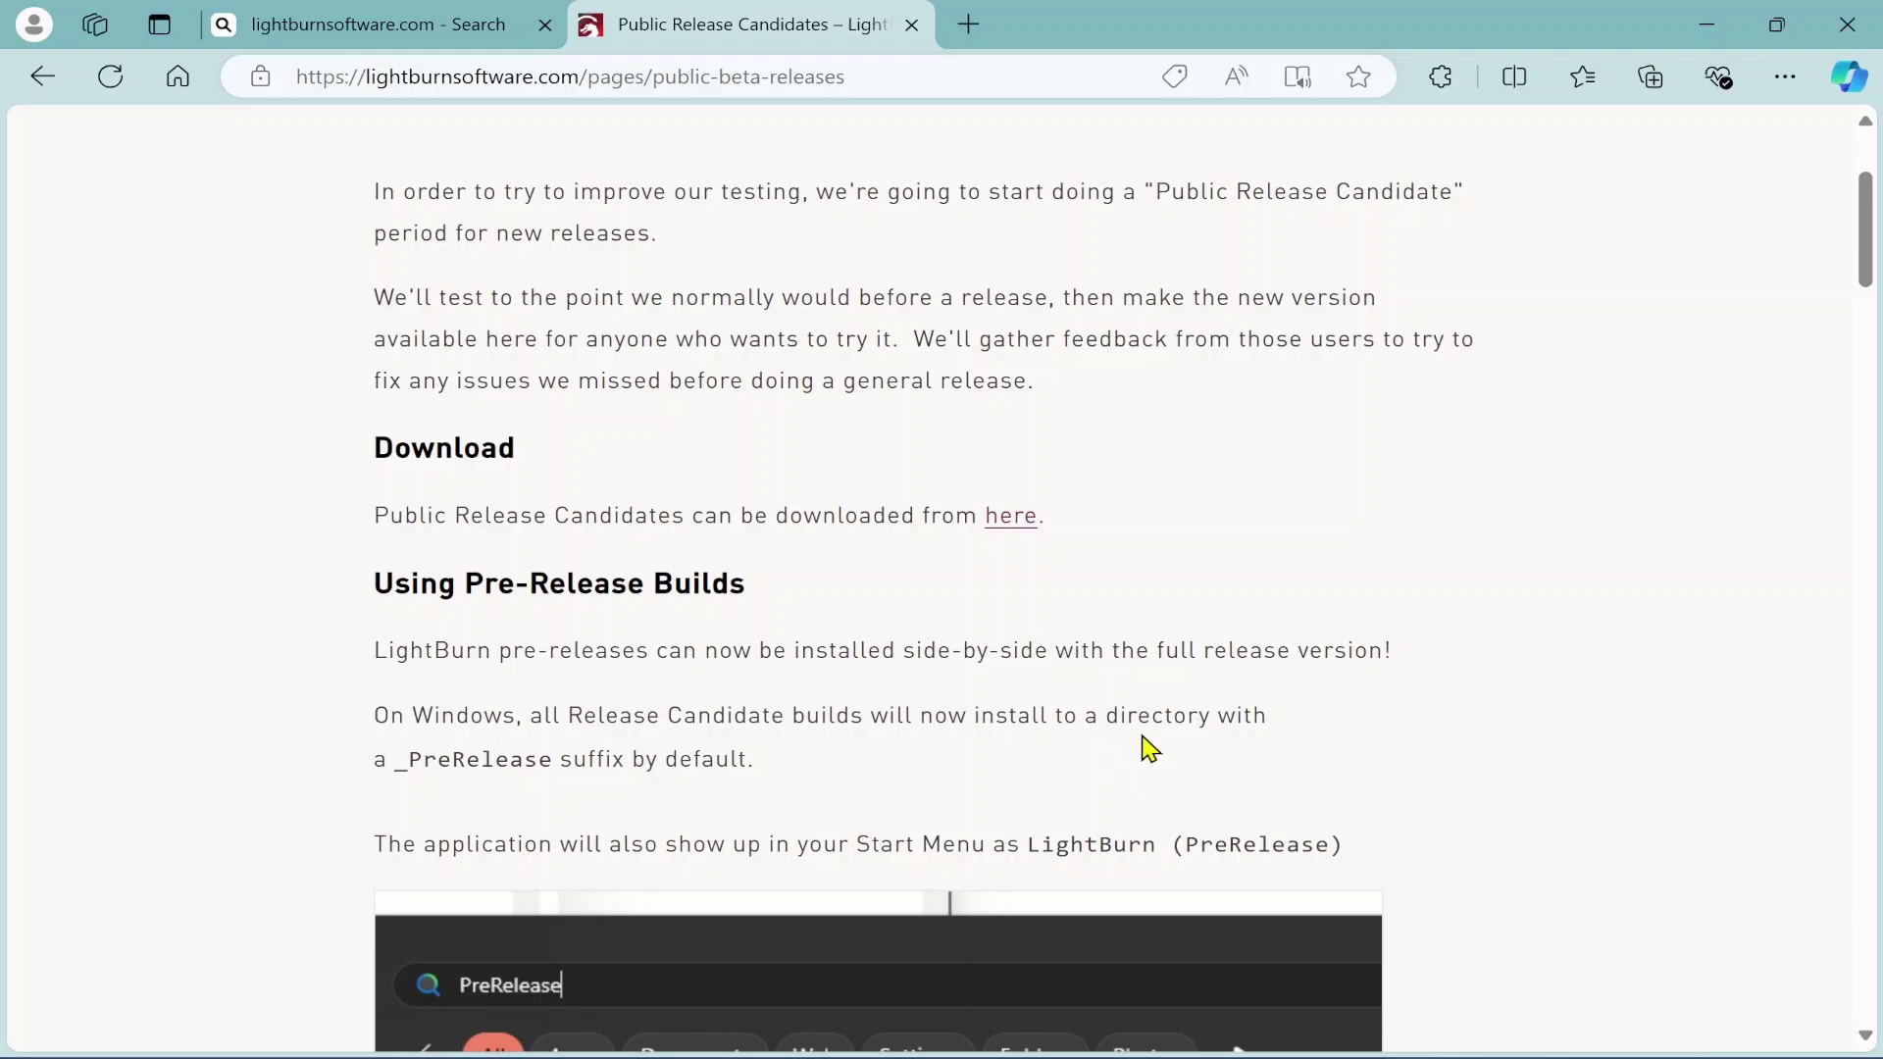
pyautogui.scroll(-3, 1017, 701)
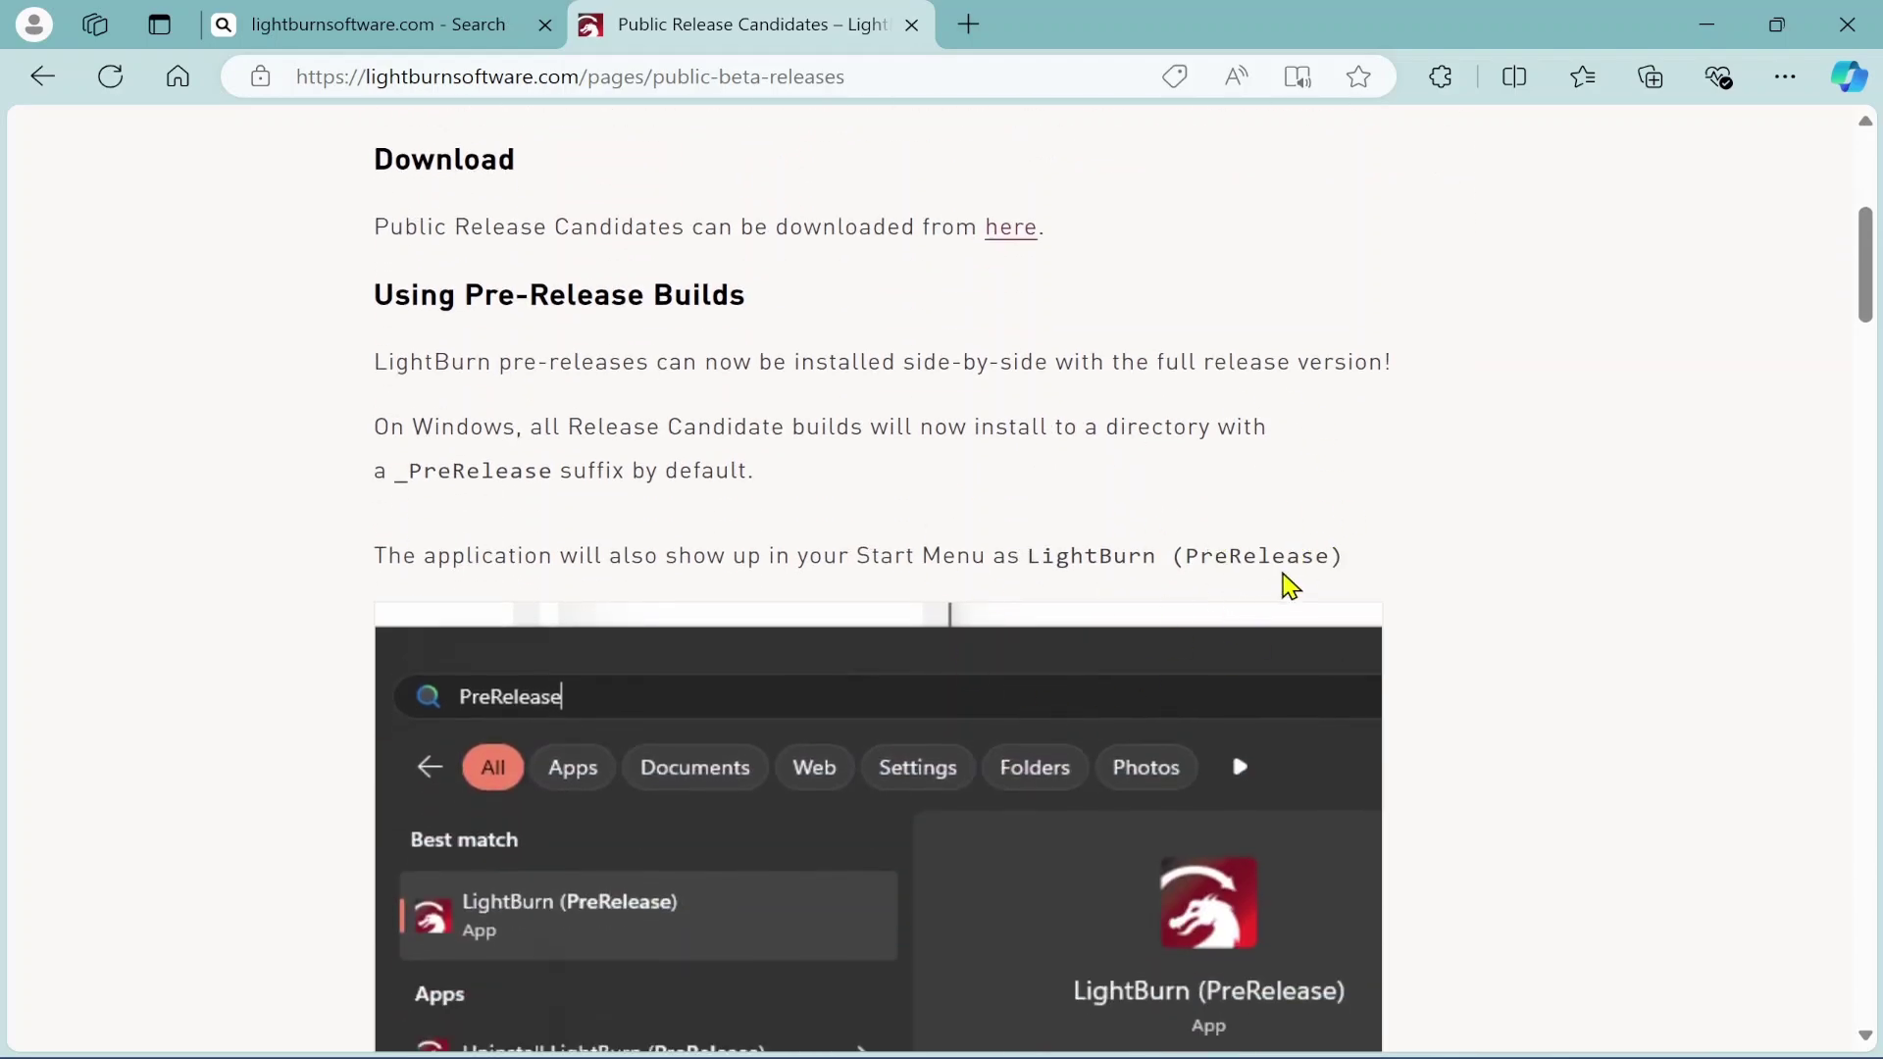
pyautogui.scroll(-3, 910, 707)
pyautogui.scroll(-3, 912, 768)
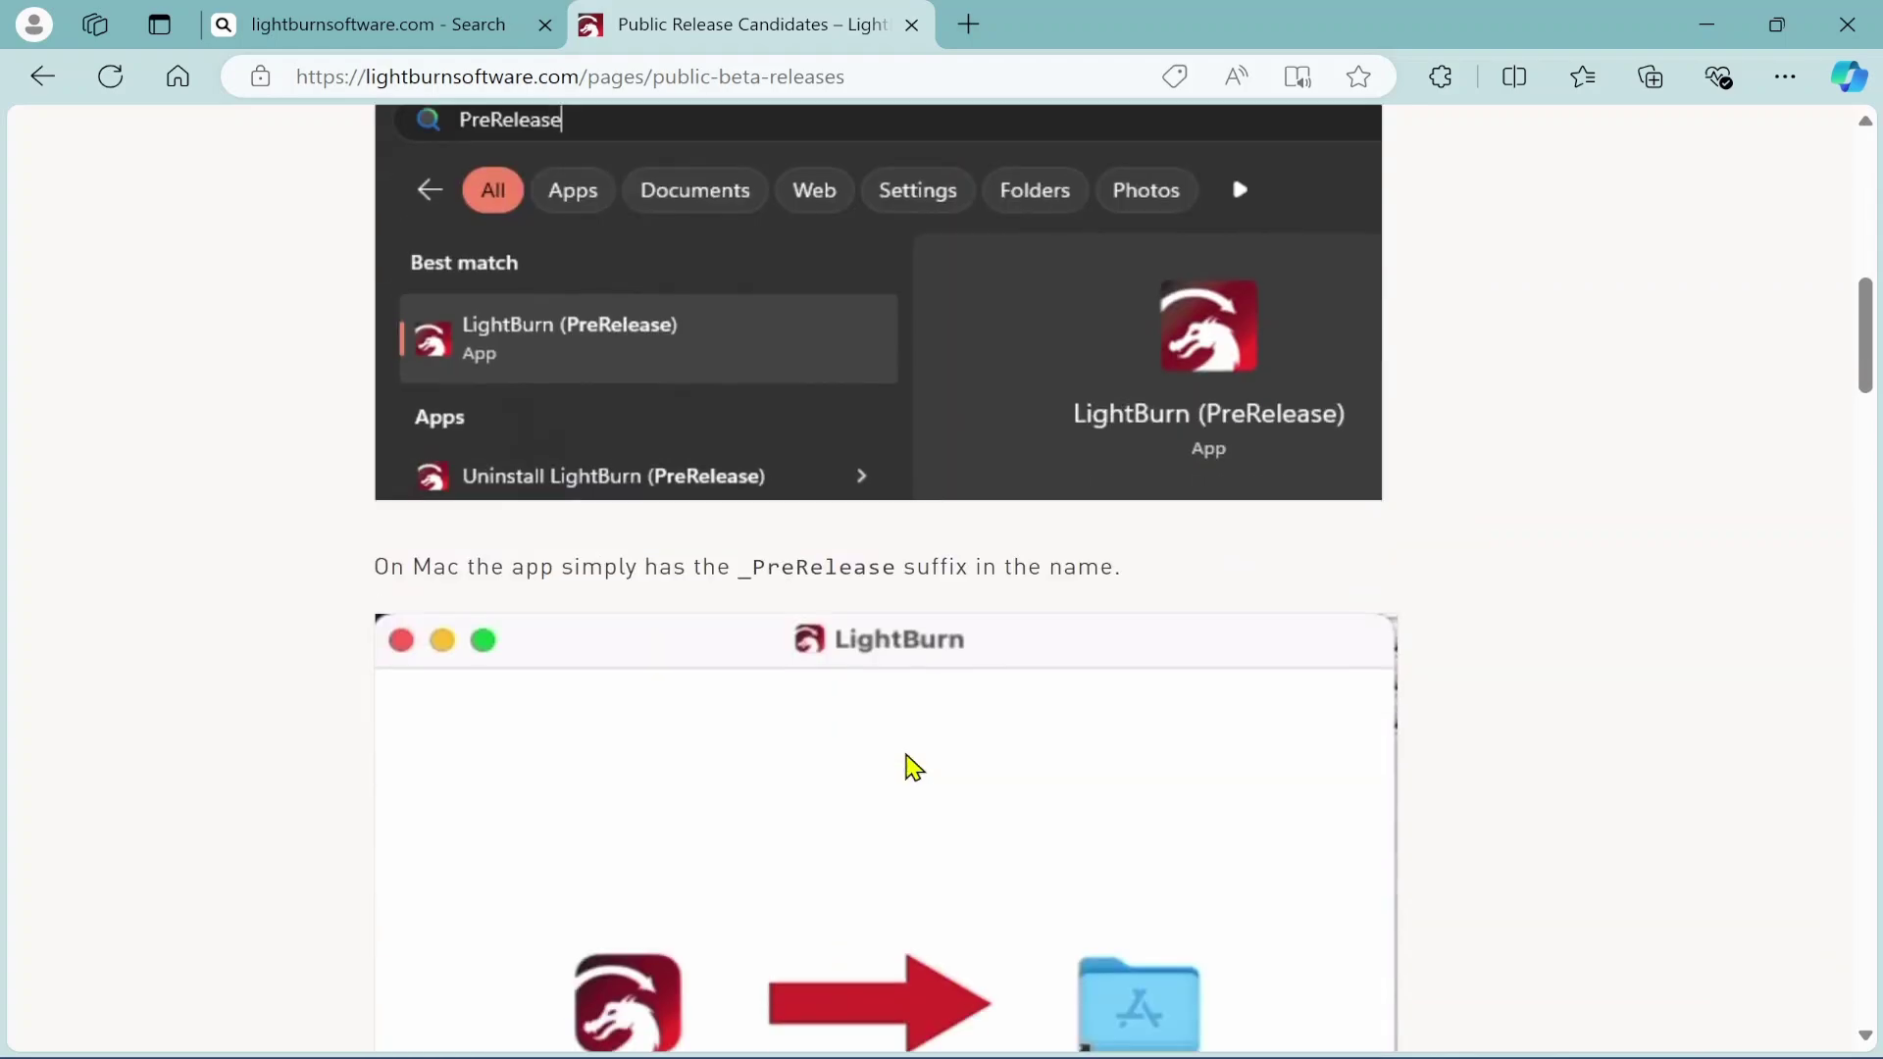
pyautogui.scroll(3, 913, 767)
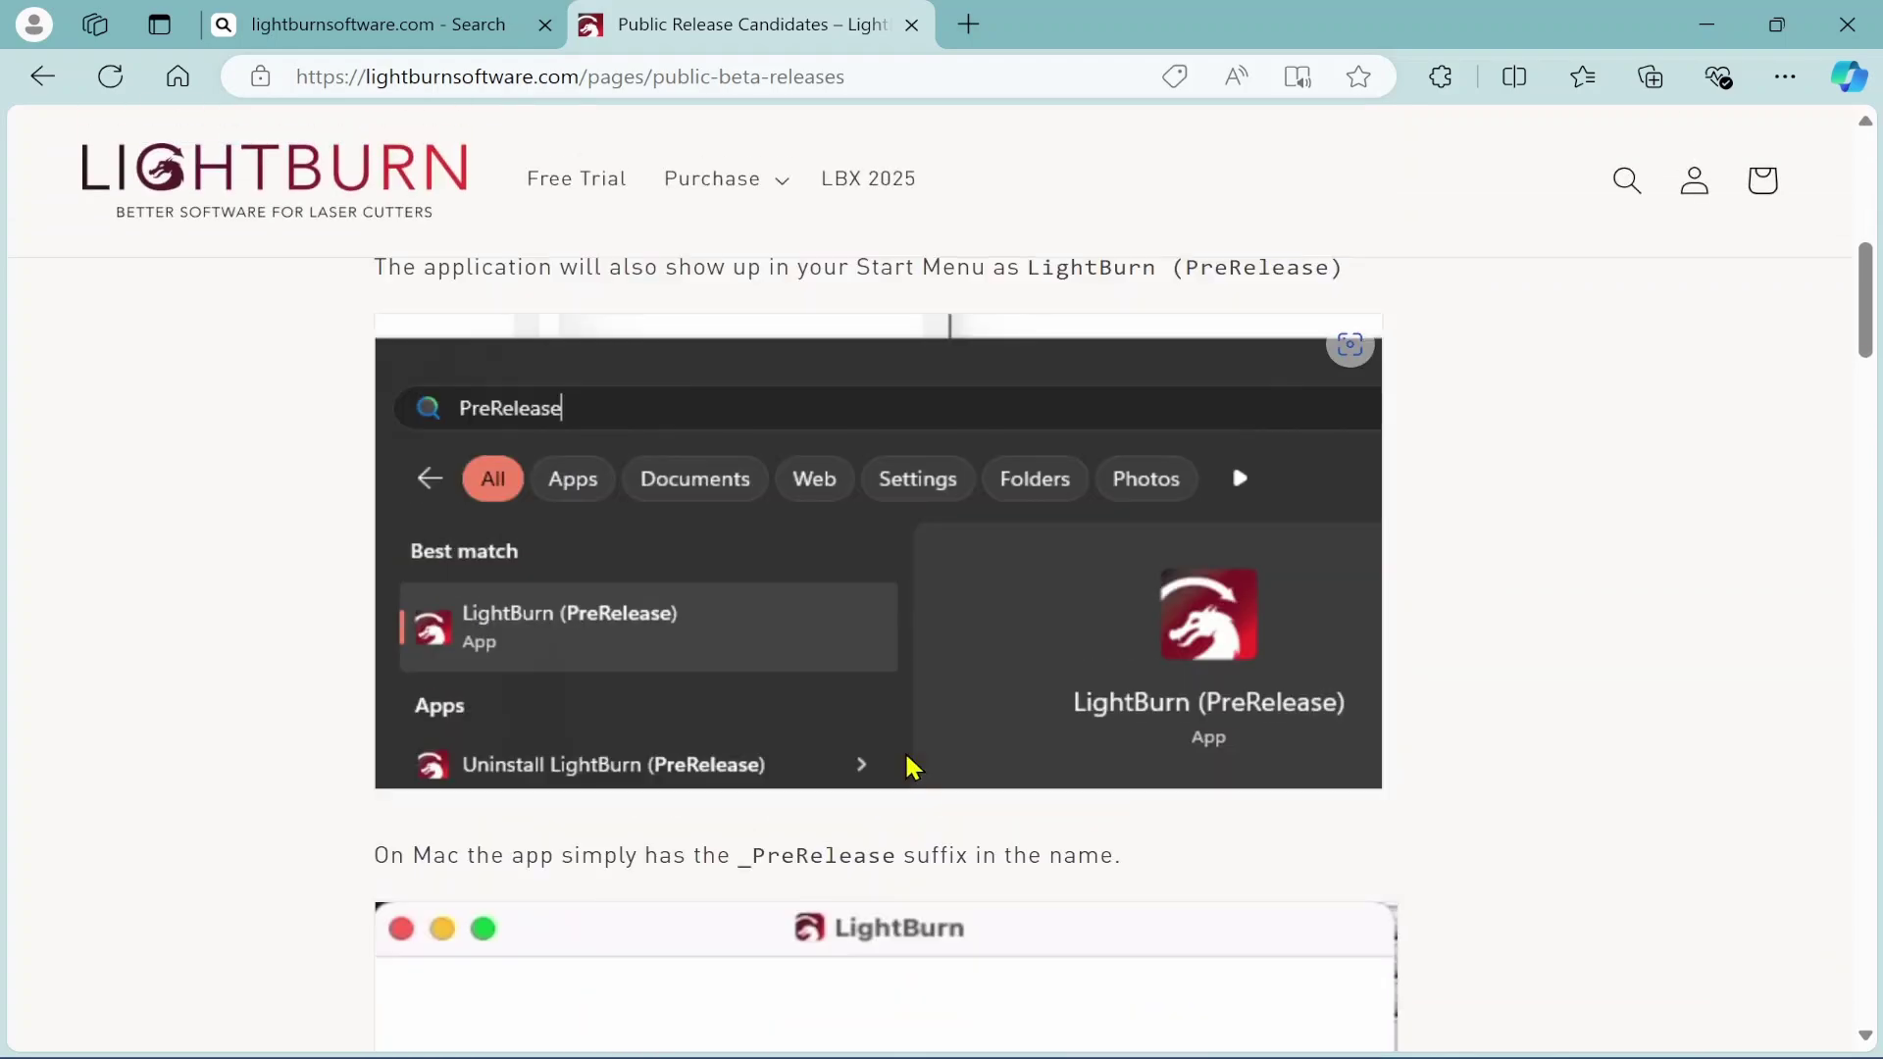
pyautogui.scroll(-2, 912, 767)
pyautogui.scroll(2, 912, 767)
pyautogui.scroll(-13, 928, 764)
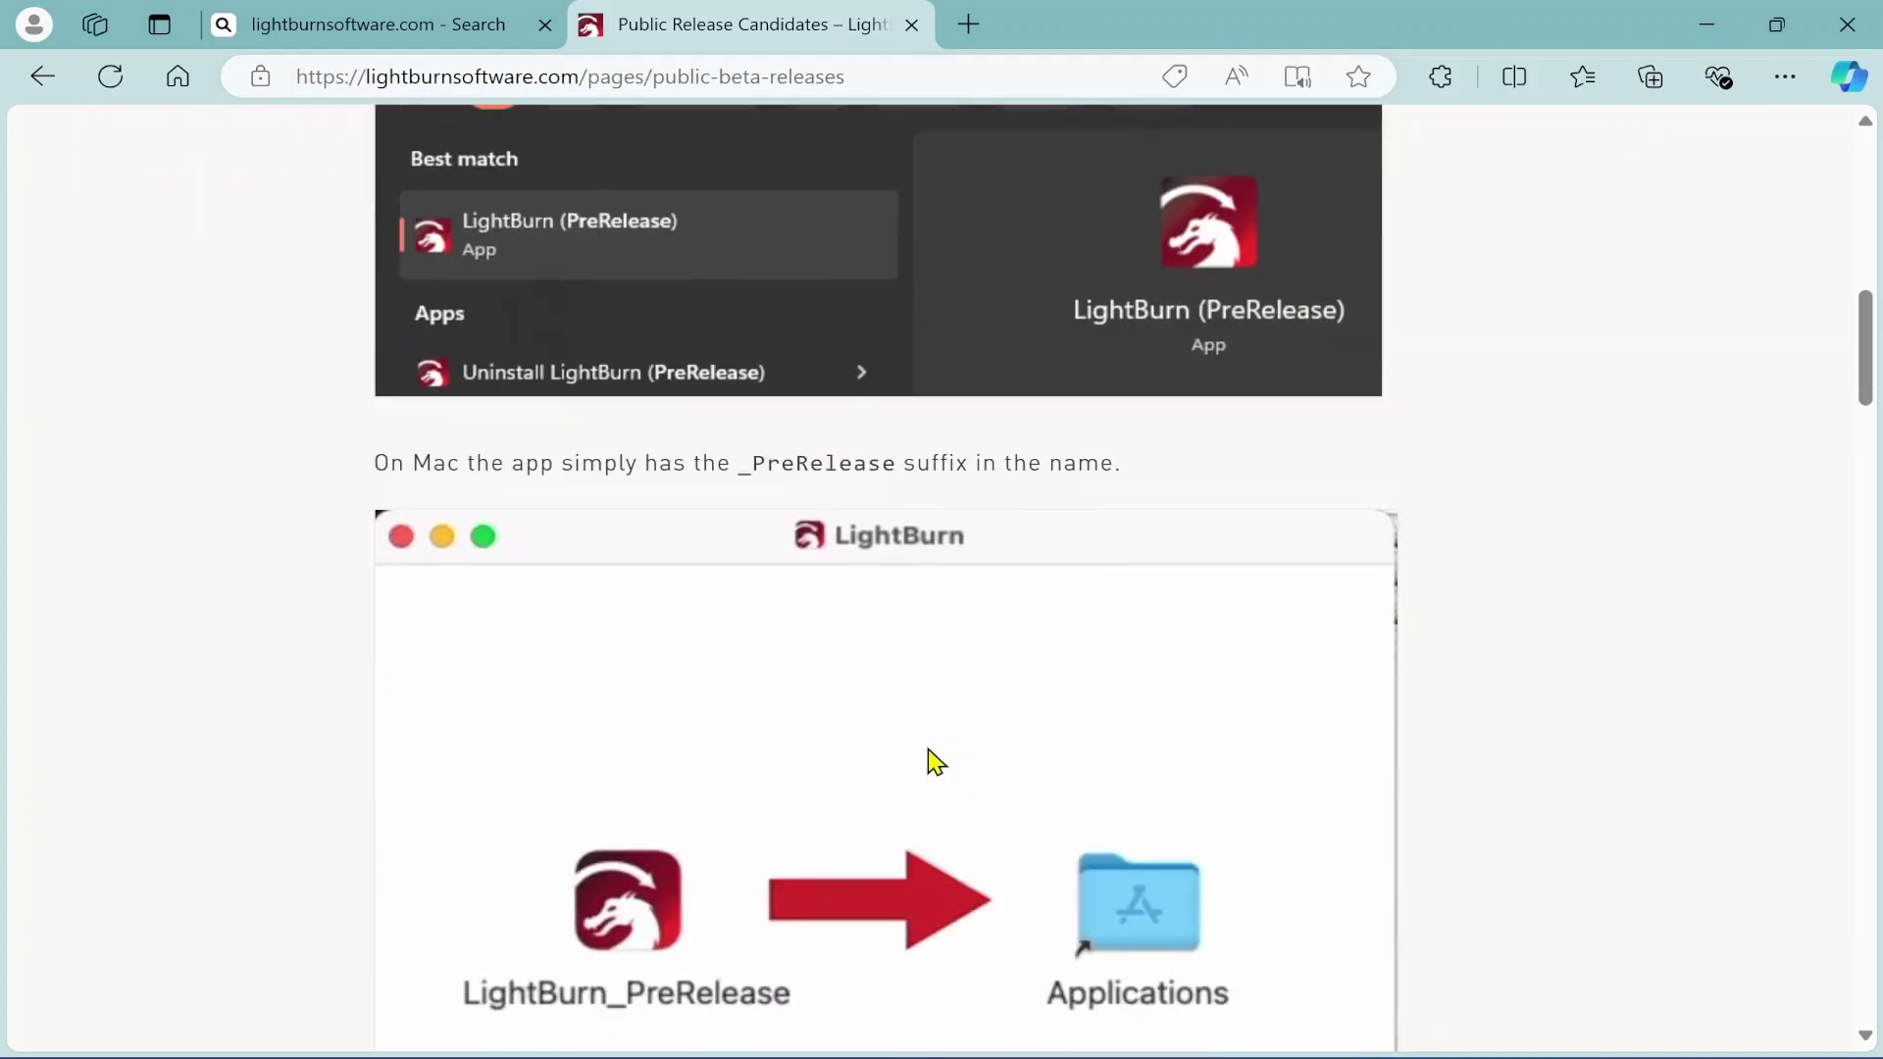
pyautogui.scroll(1, 932, 762)
pyautogui.scroll(7, 937, 762)
# - Examine the features and improvements in the change list for LightBurn v1.7.00 RC-2
pyautogui.scroll(-14, 937, 762)
pyautogui.scroll(-1, 937, 763)
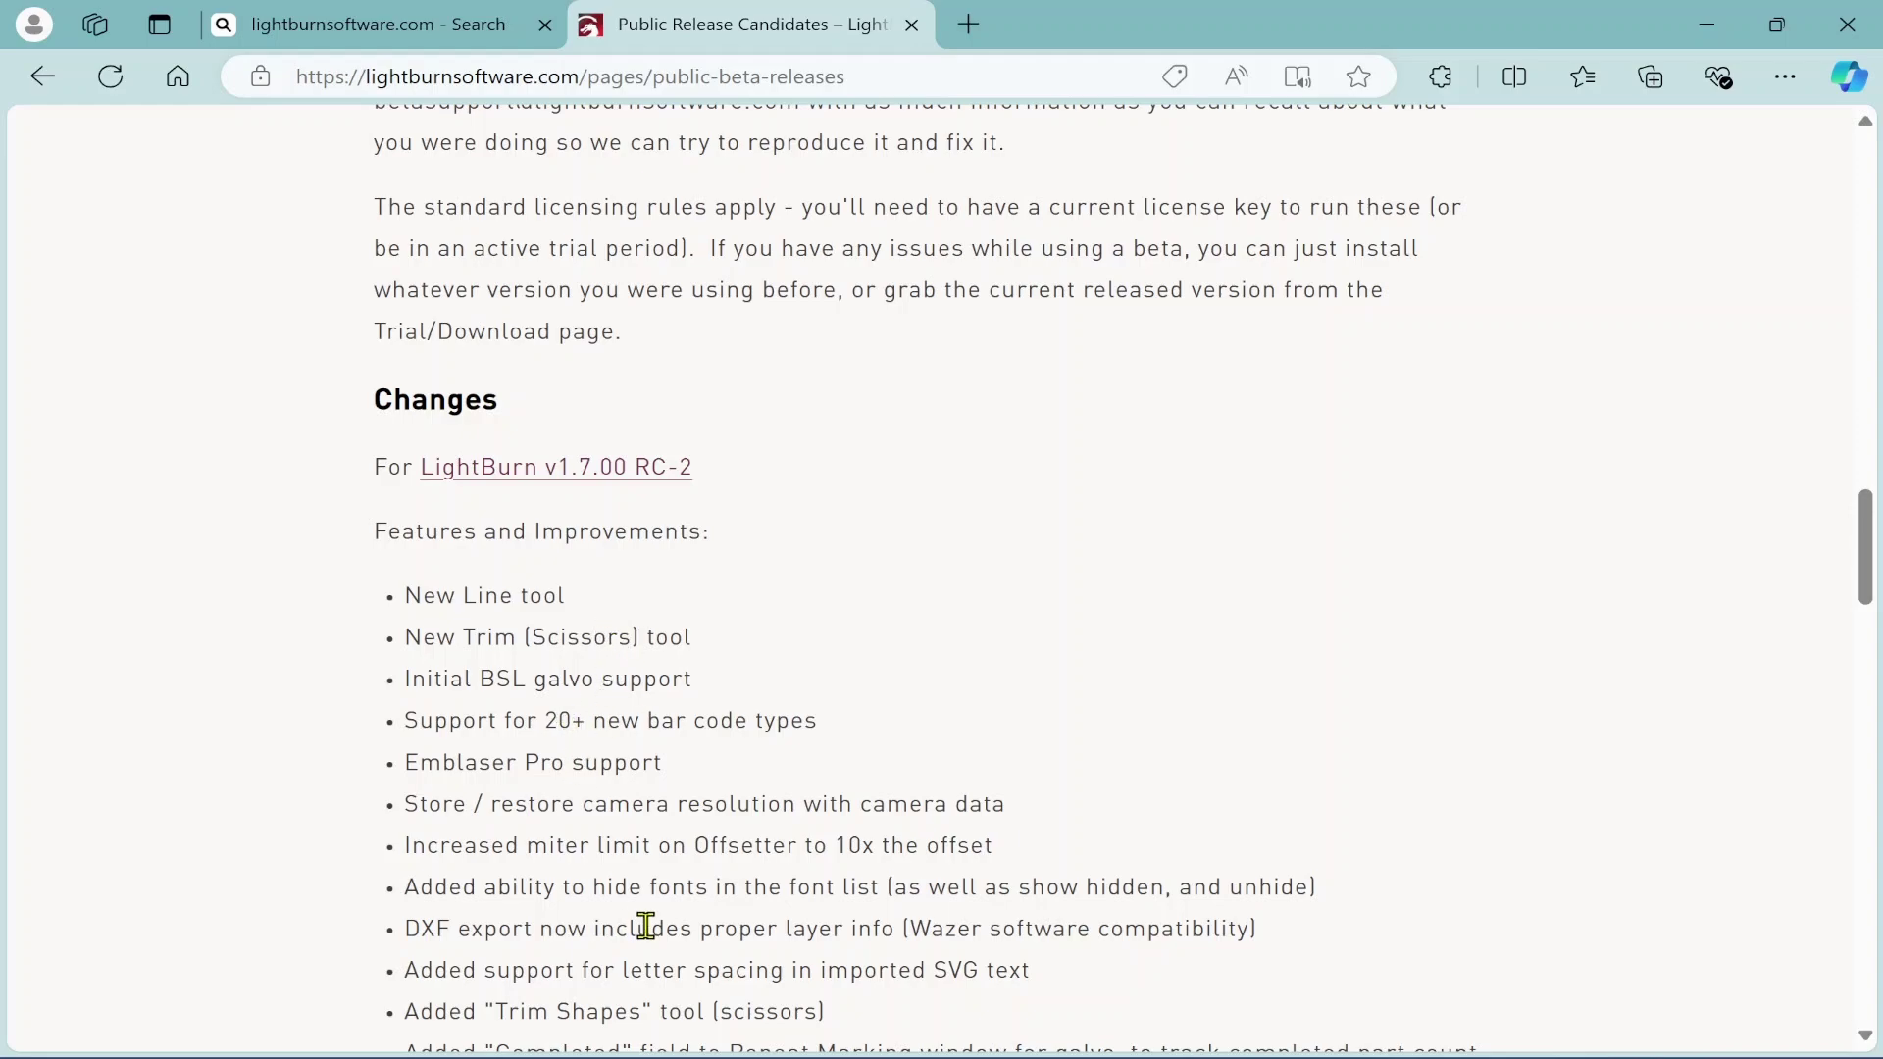
pyautogui.scroll(-3, 652, 847)
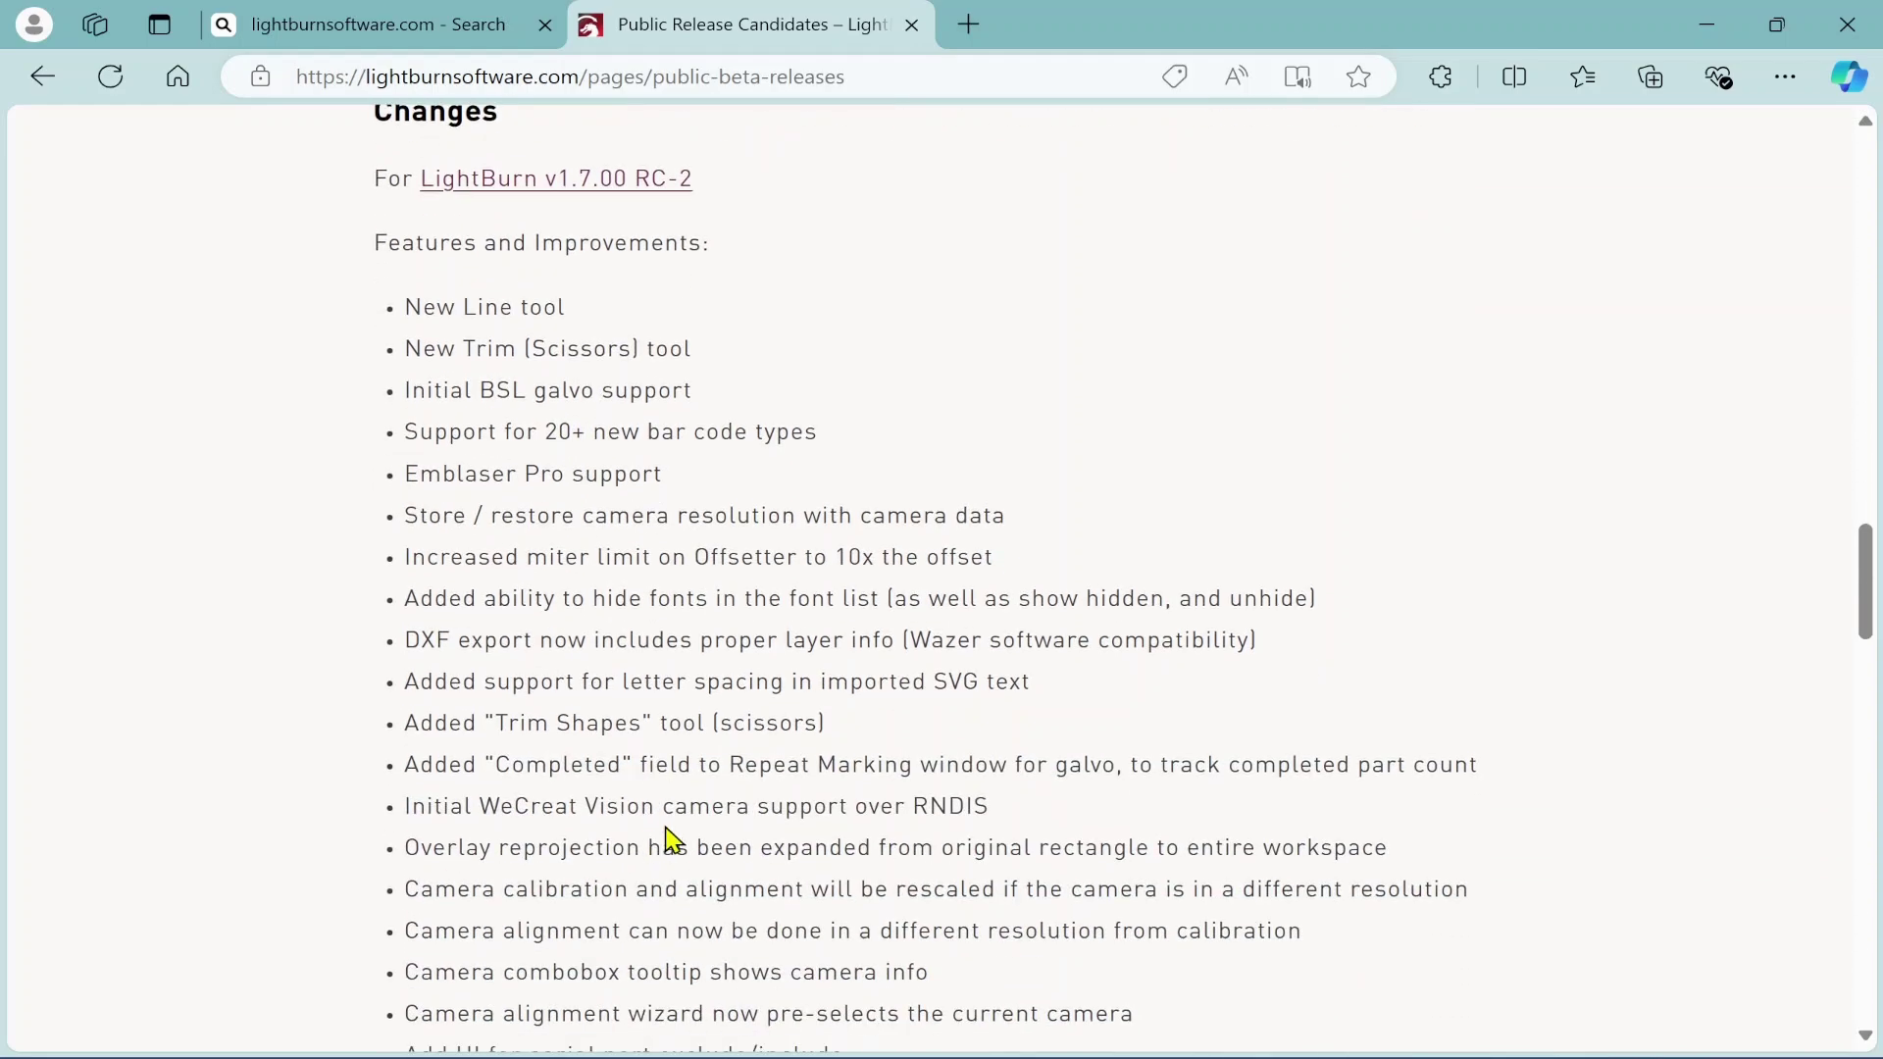
pyautogui.scroll(-3, 634, 767)
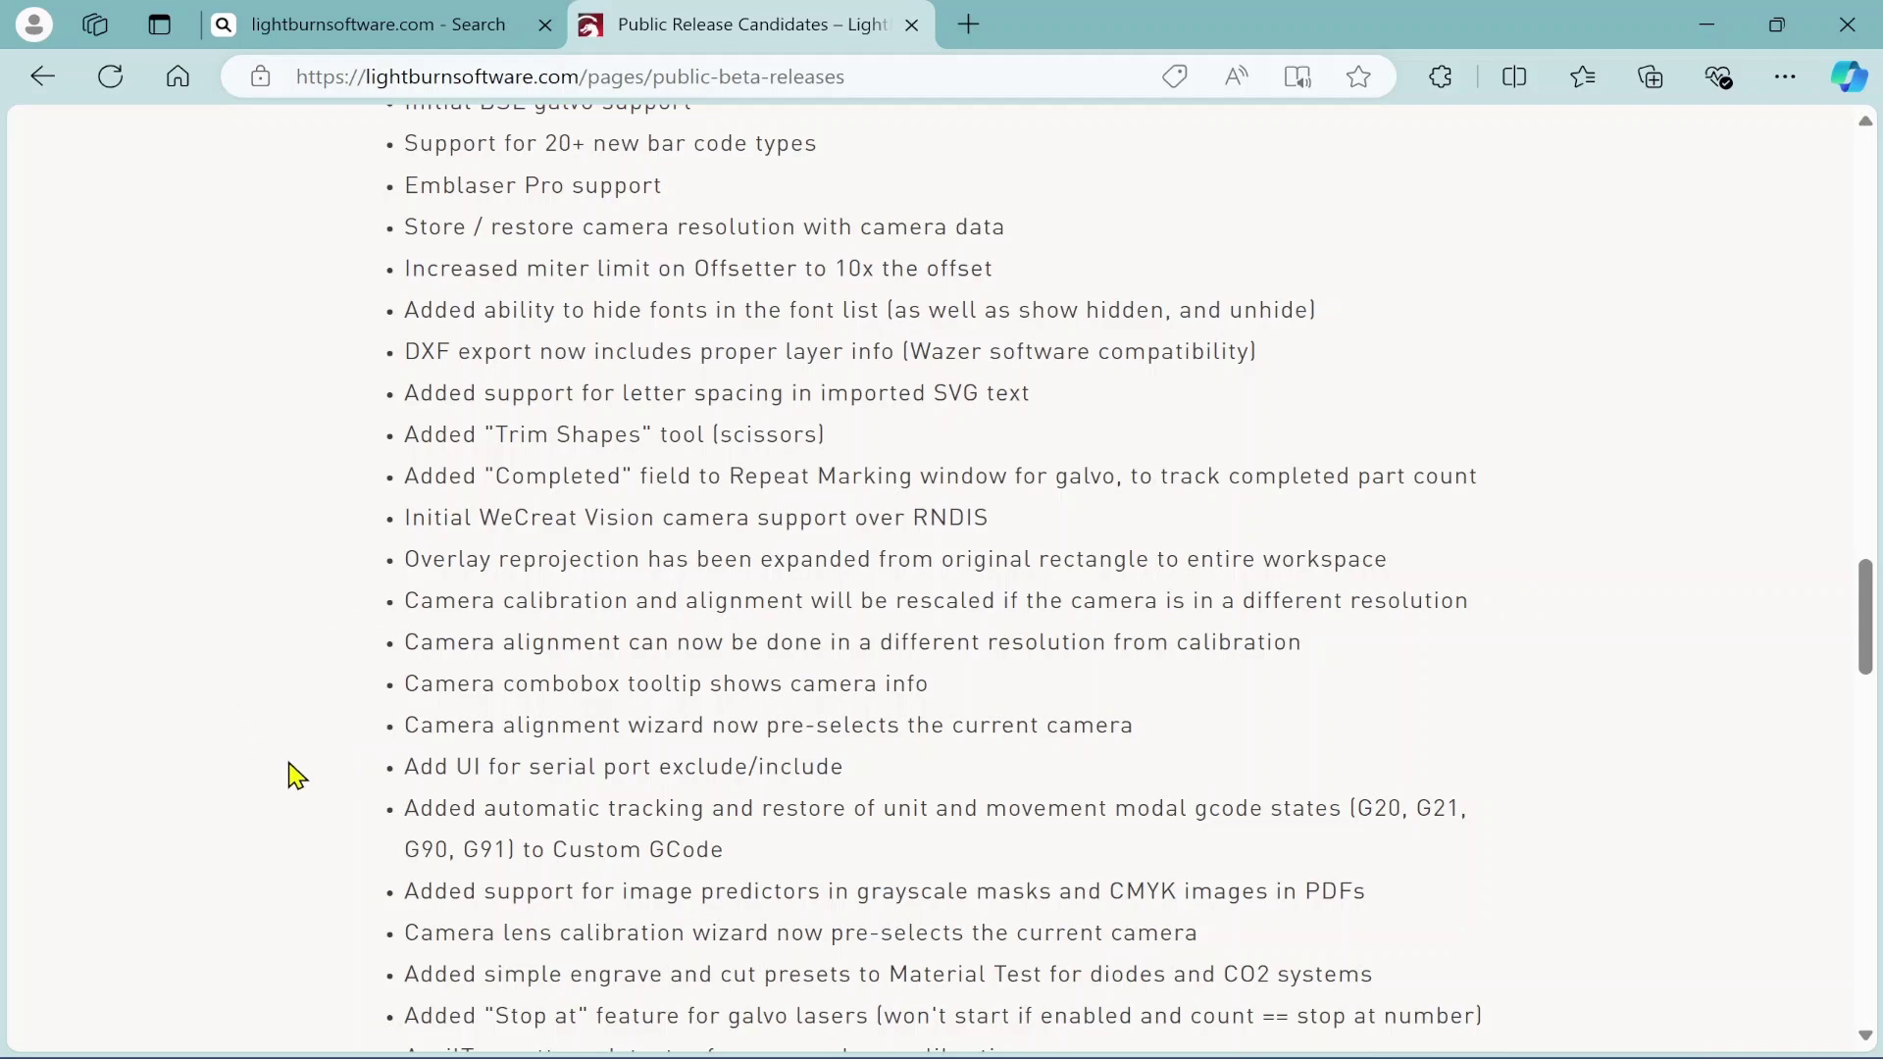
pyautogui.scroll(-5, 294, 775)
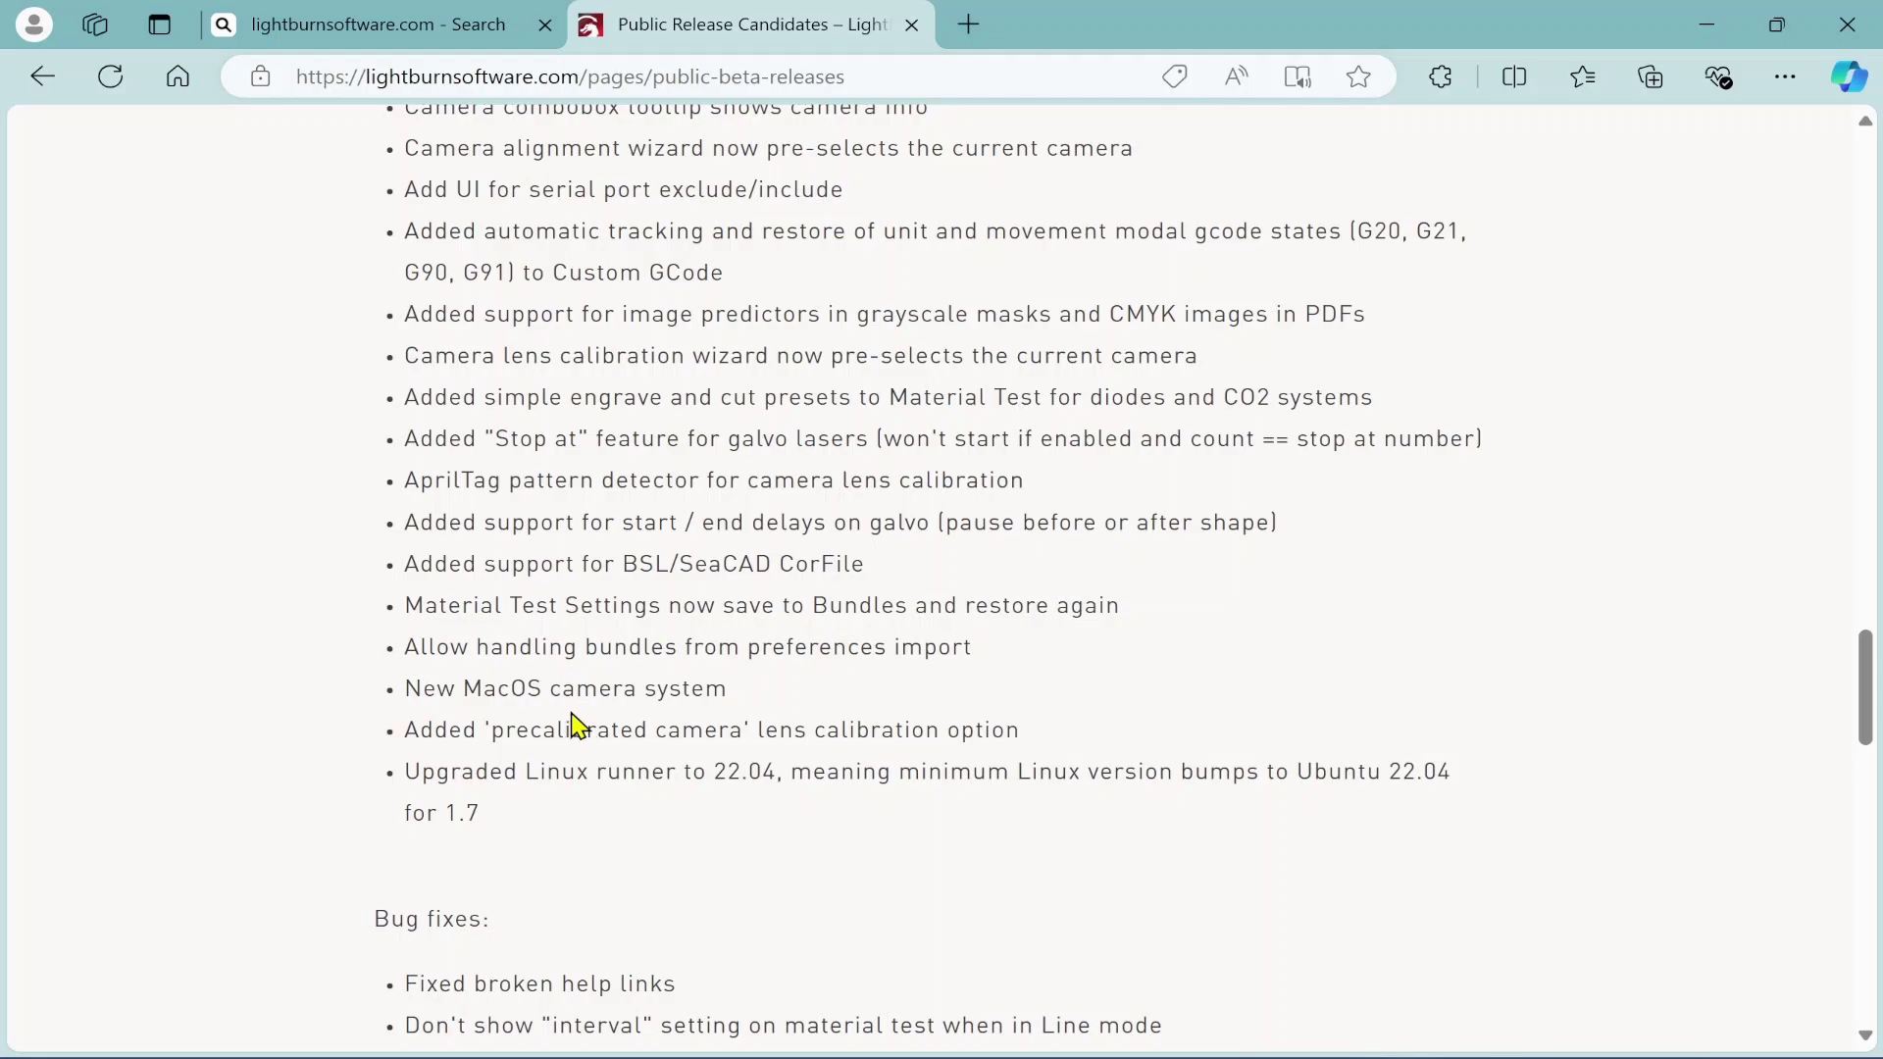
pyautogui.scroll(3, 581, 726)
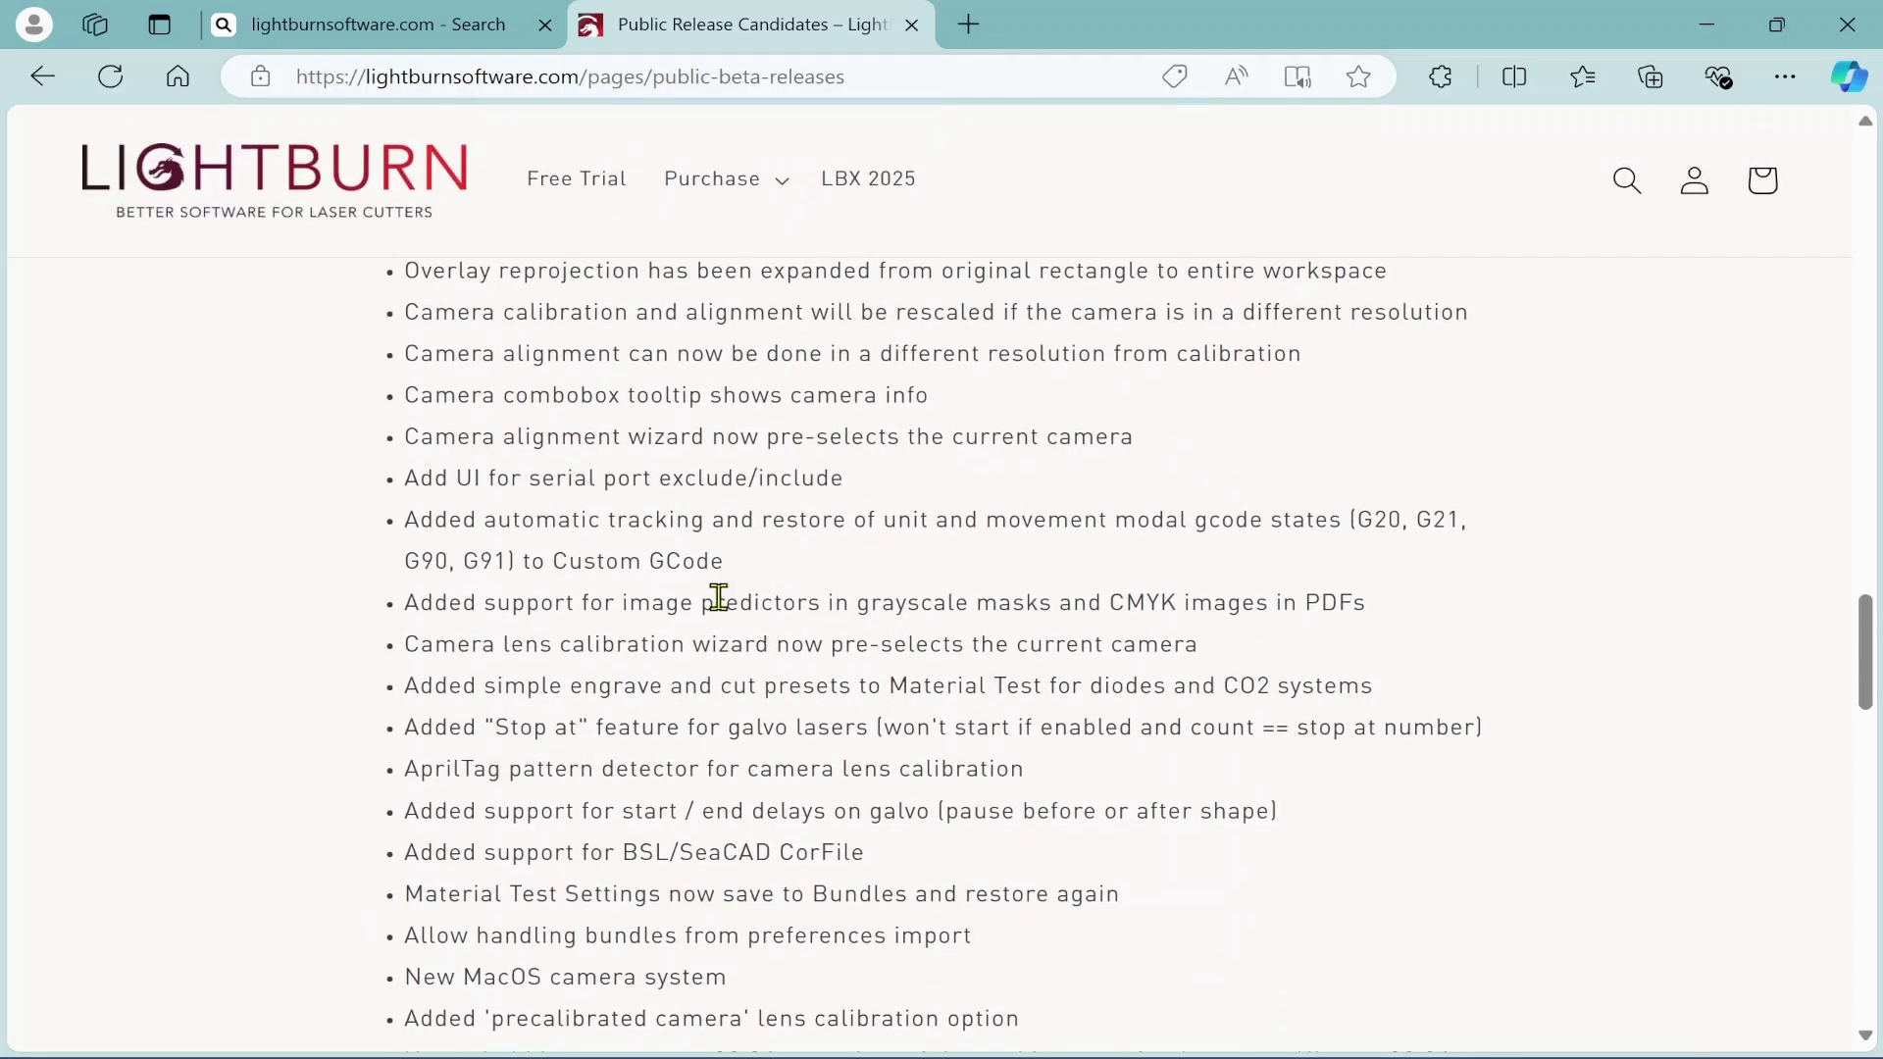
pyautogui.scroll(1, 620, 551)
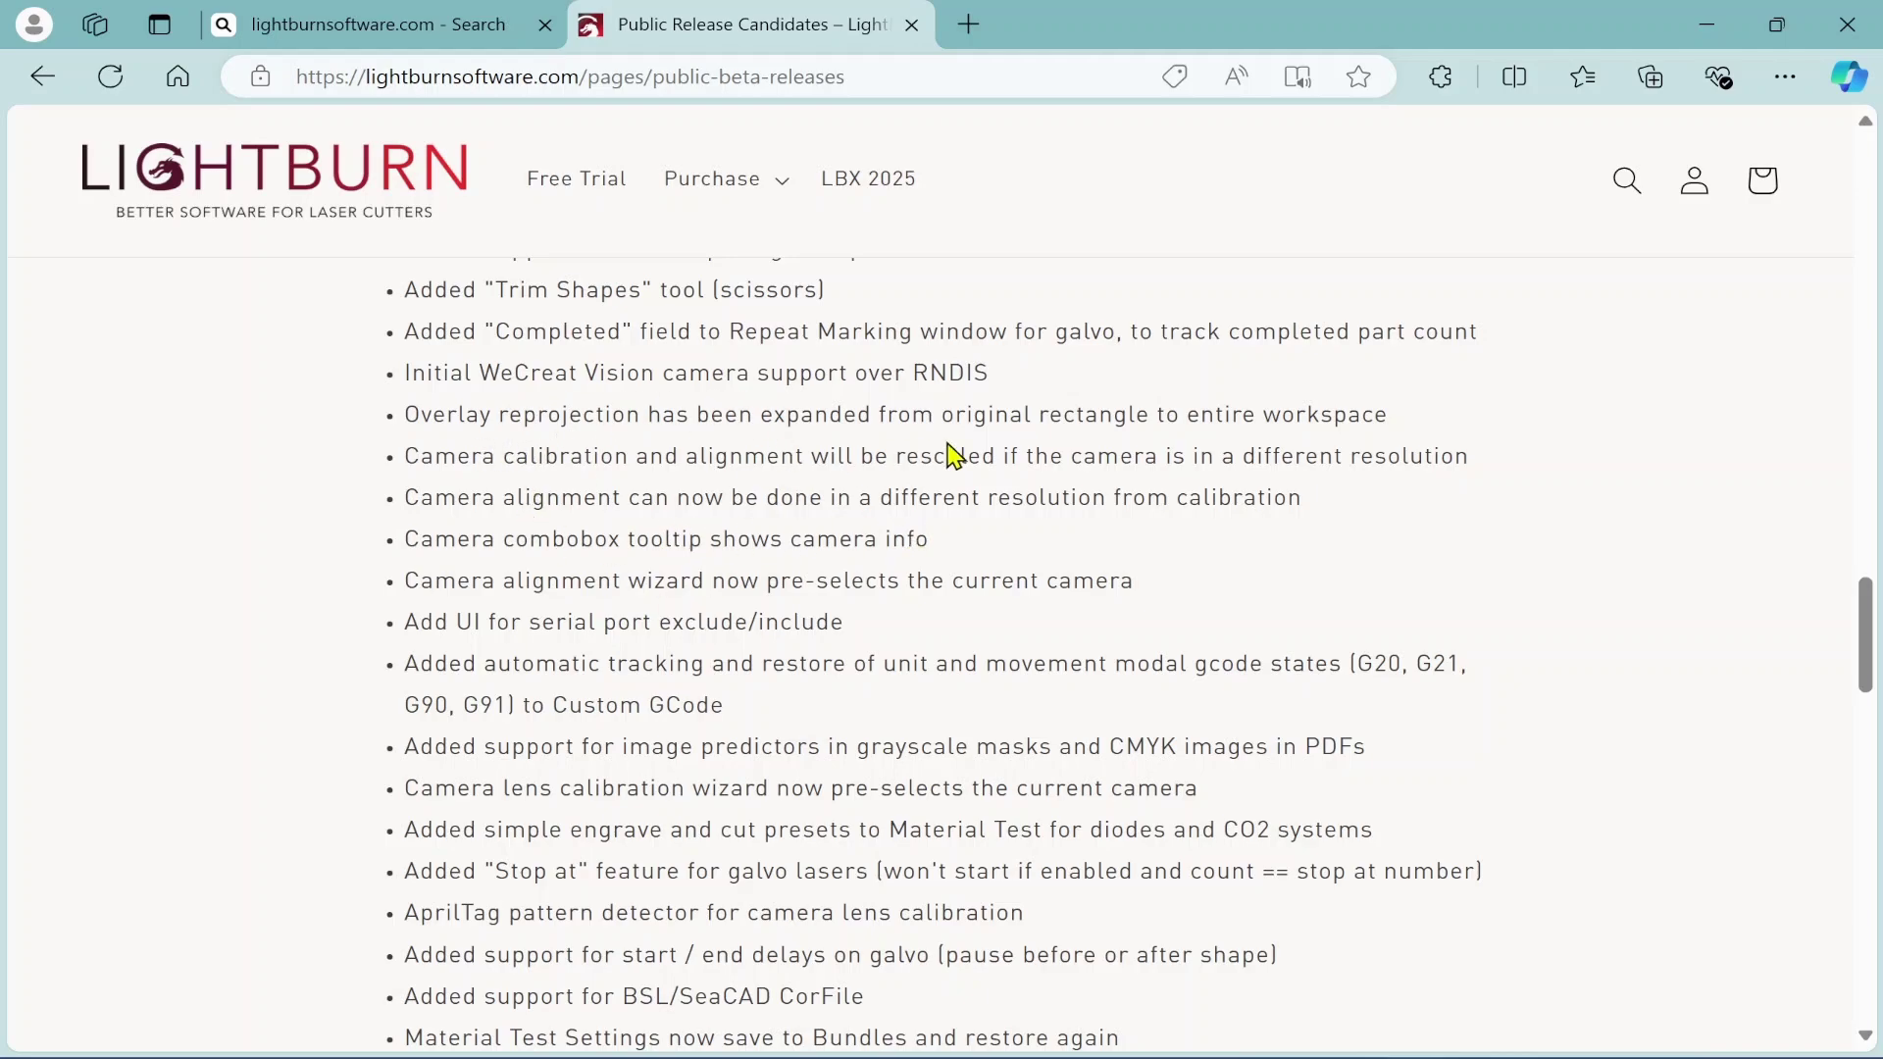
pyautogui.scroll(1, 700, 498)
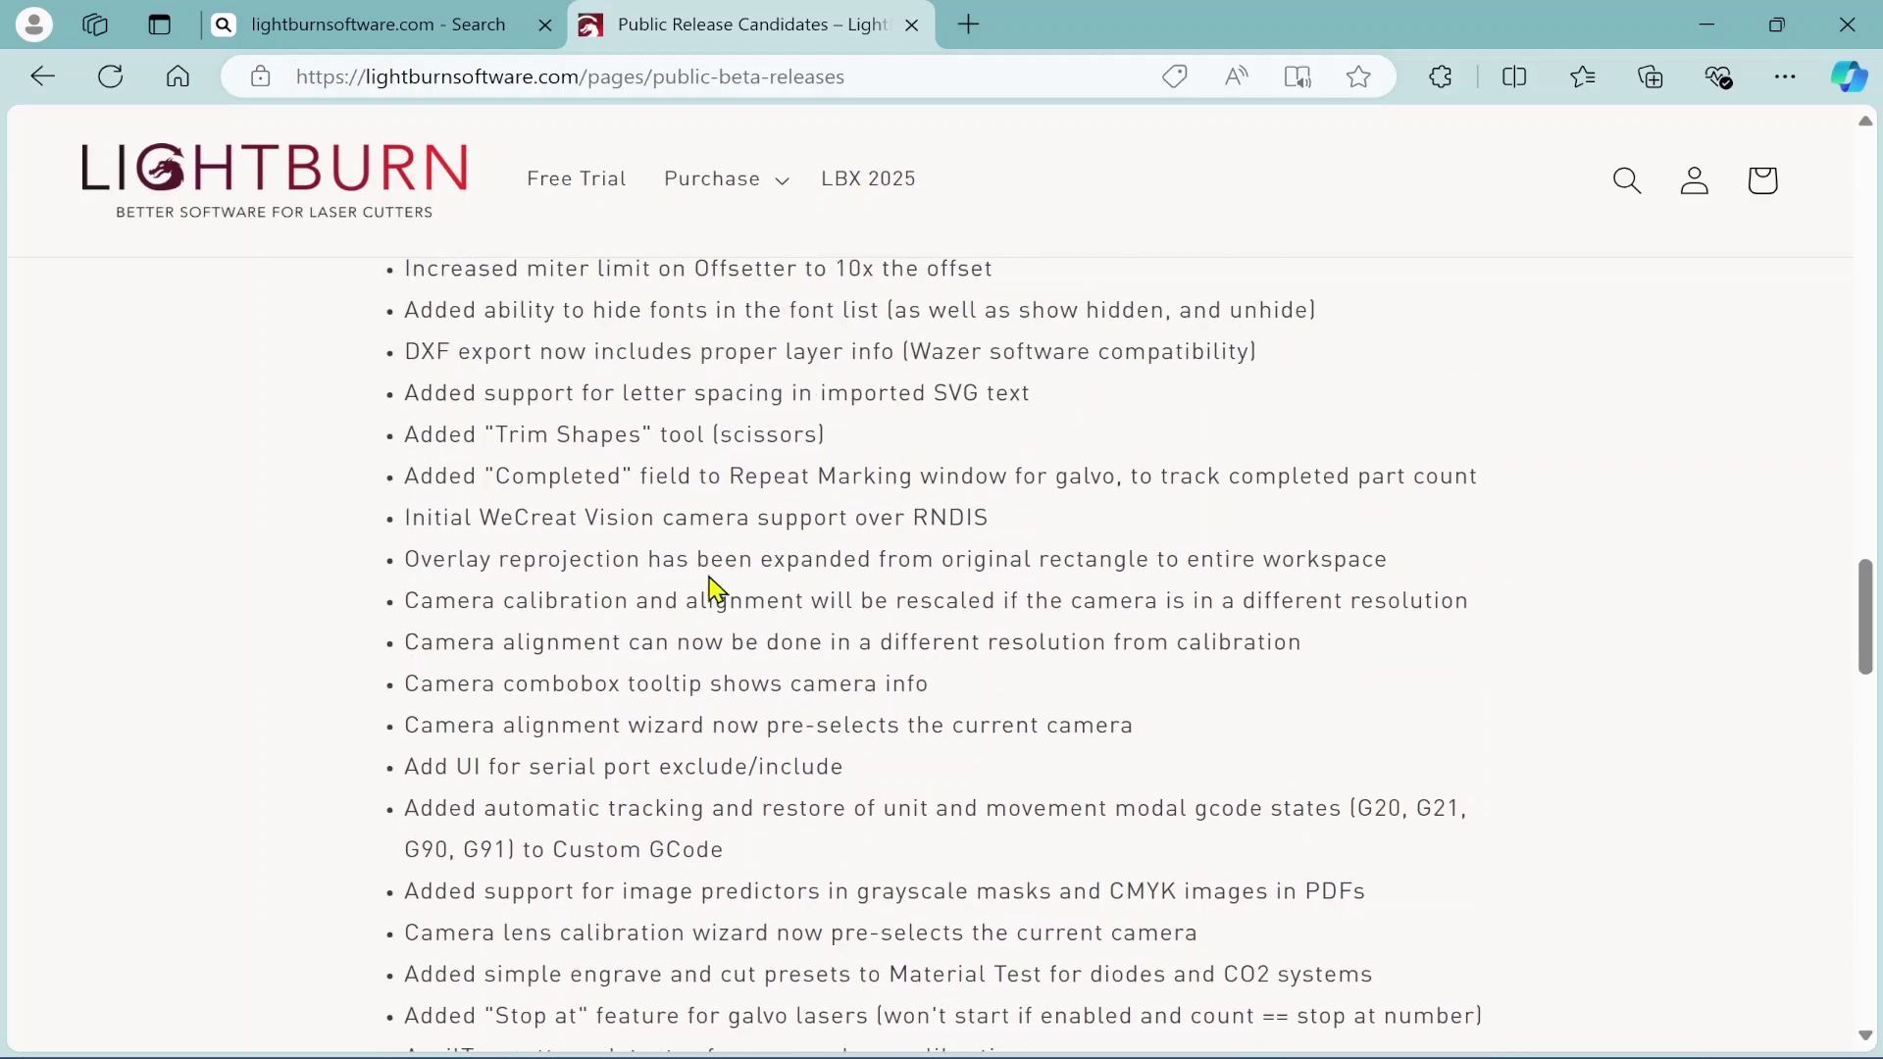
pyautogui.scroll(1, 510, 552)
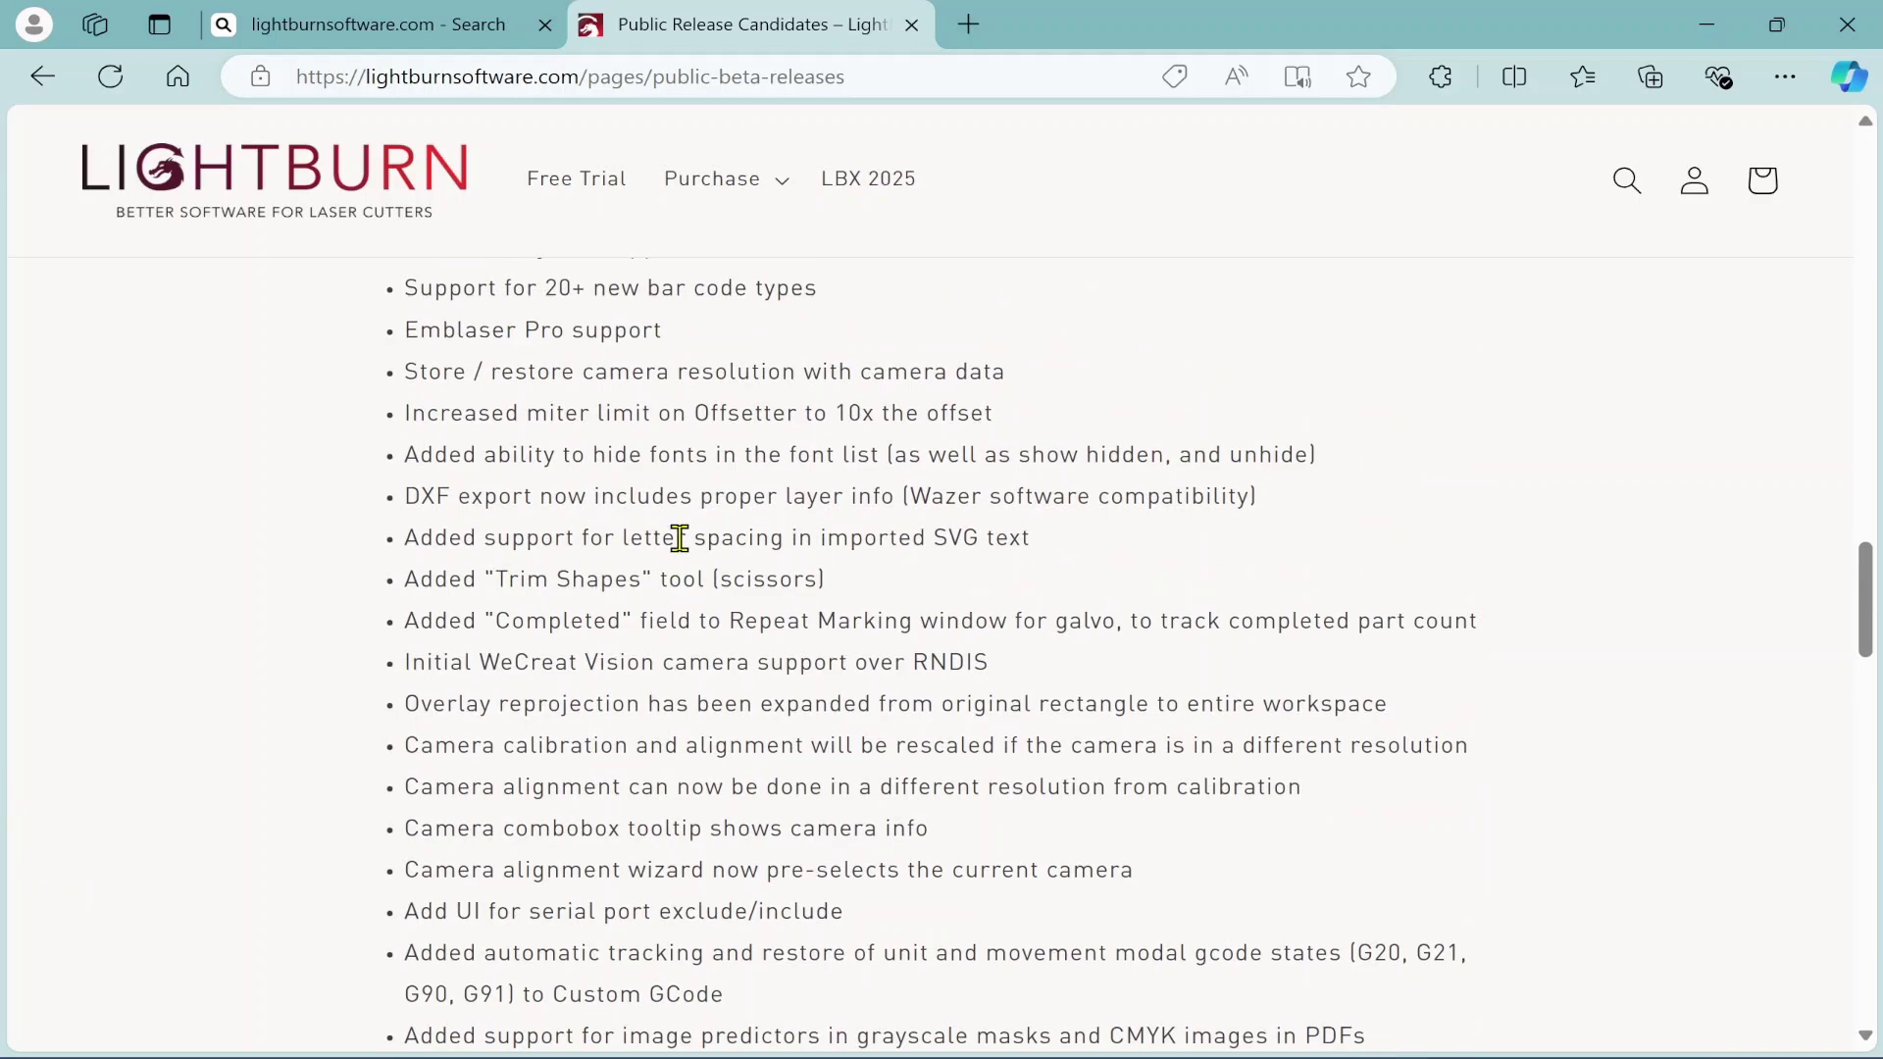
pyautogui.scroll(5, 680, 539)
pyautogui.scroll(7, 680, 539)
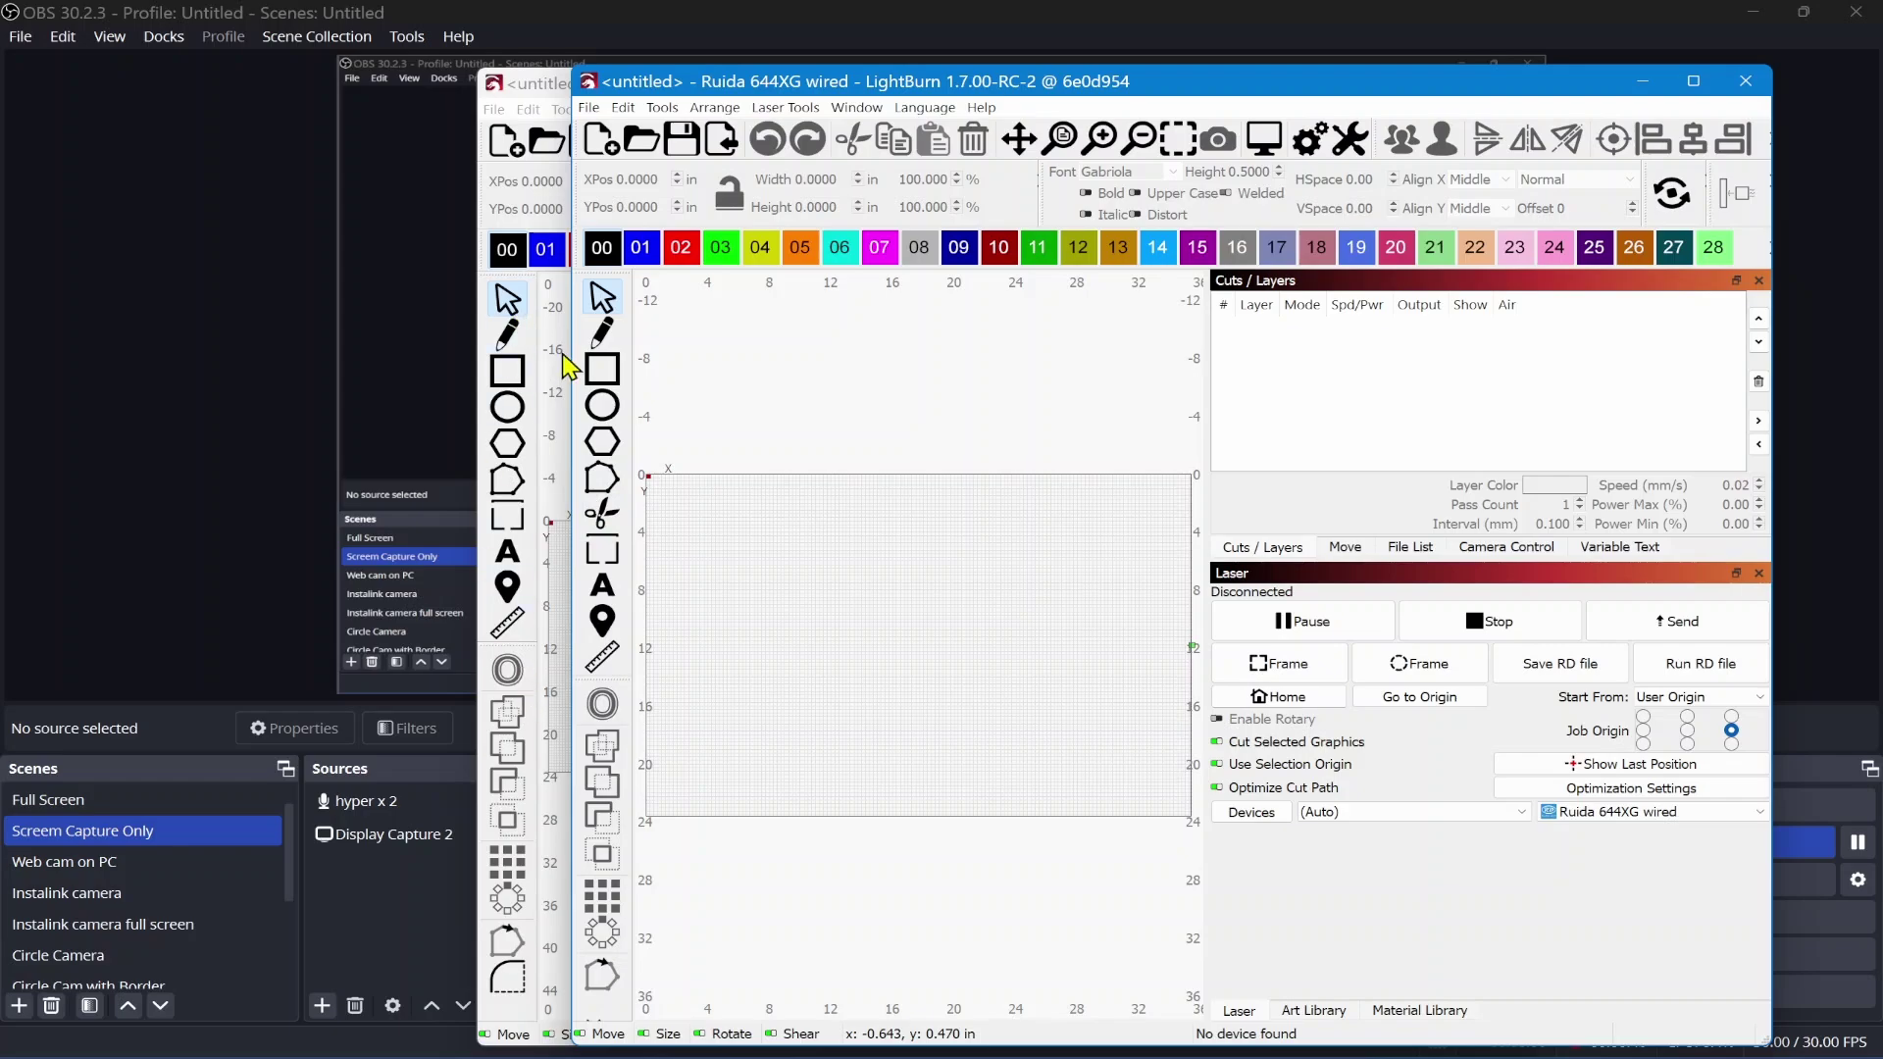
# - Reposition the LightBurn 1.7.00-RC-2 window to compare it with the LightBurn 1.6.03 window behind it
pyautogui.moveTo(808, 90); pyautogui.dragTo(719, 304)
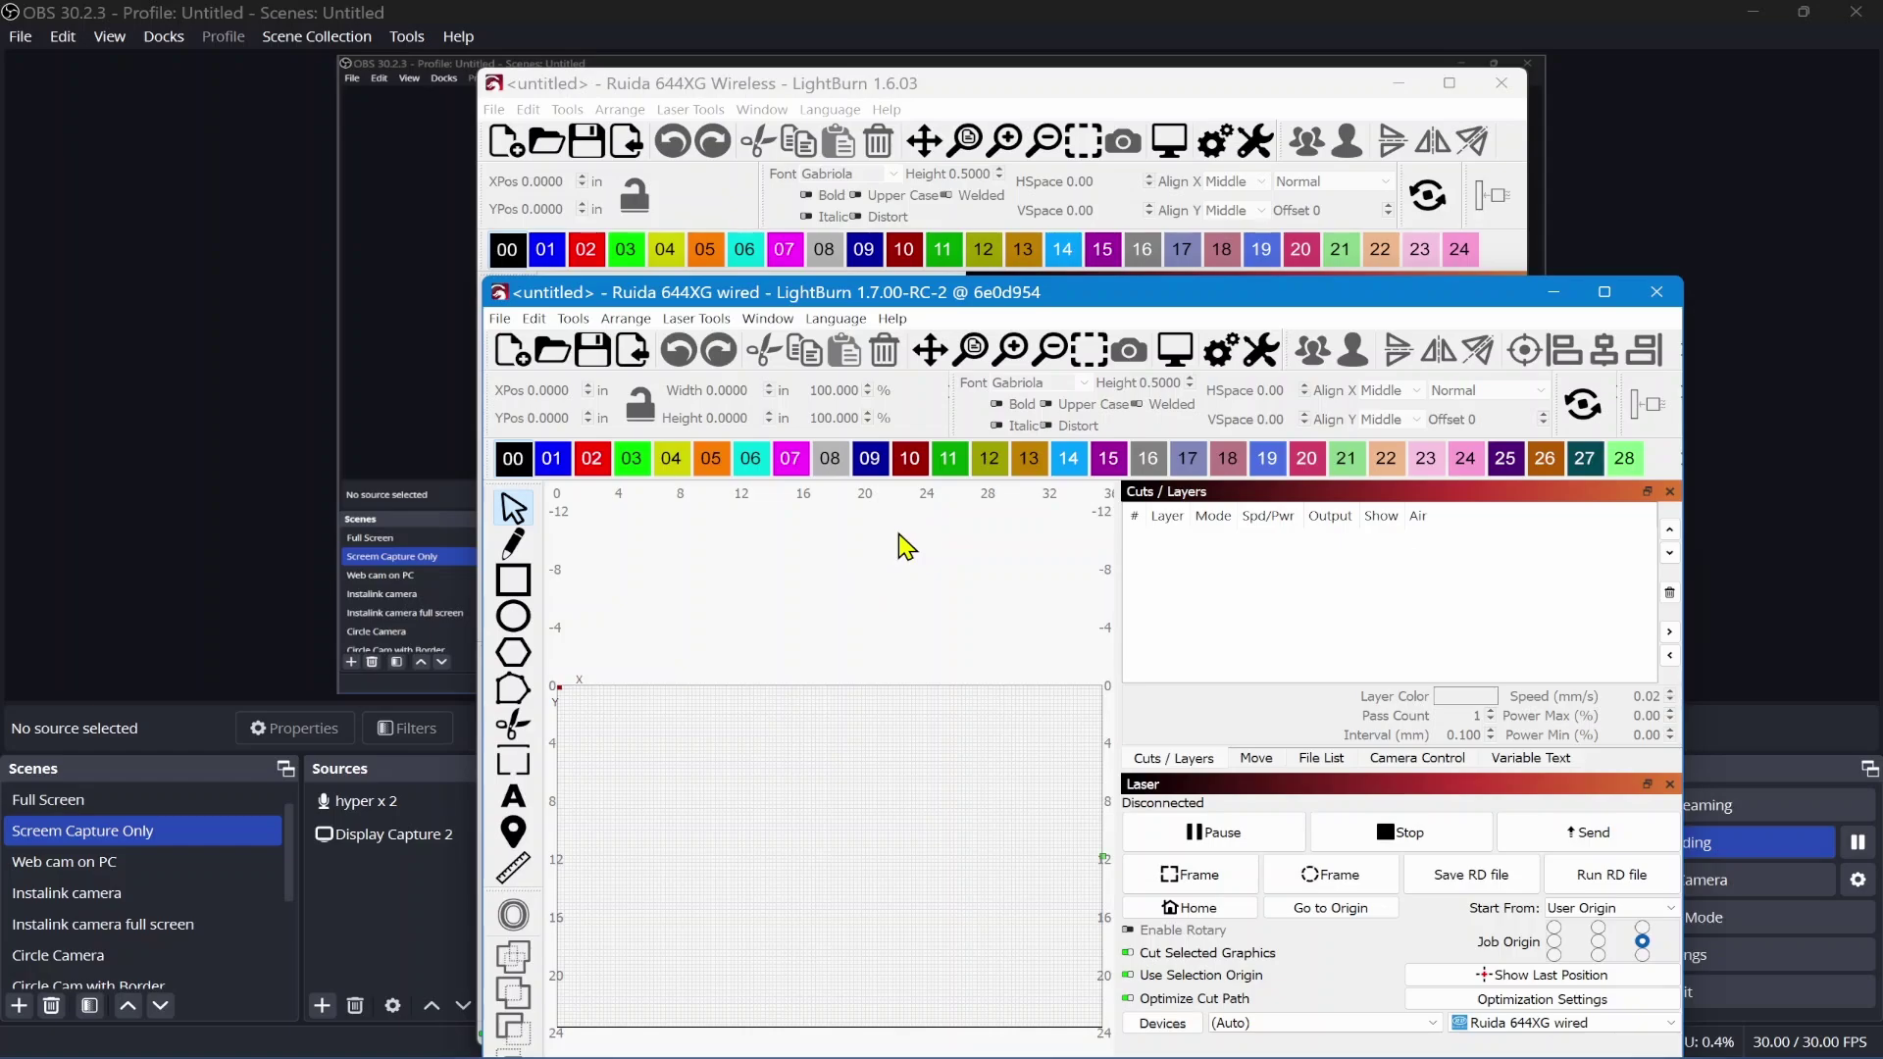
pyautogui.moveTo(1069, 304); pyautogui.dragTo(1188, 99)
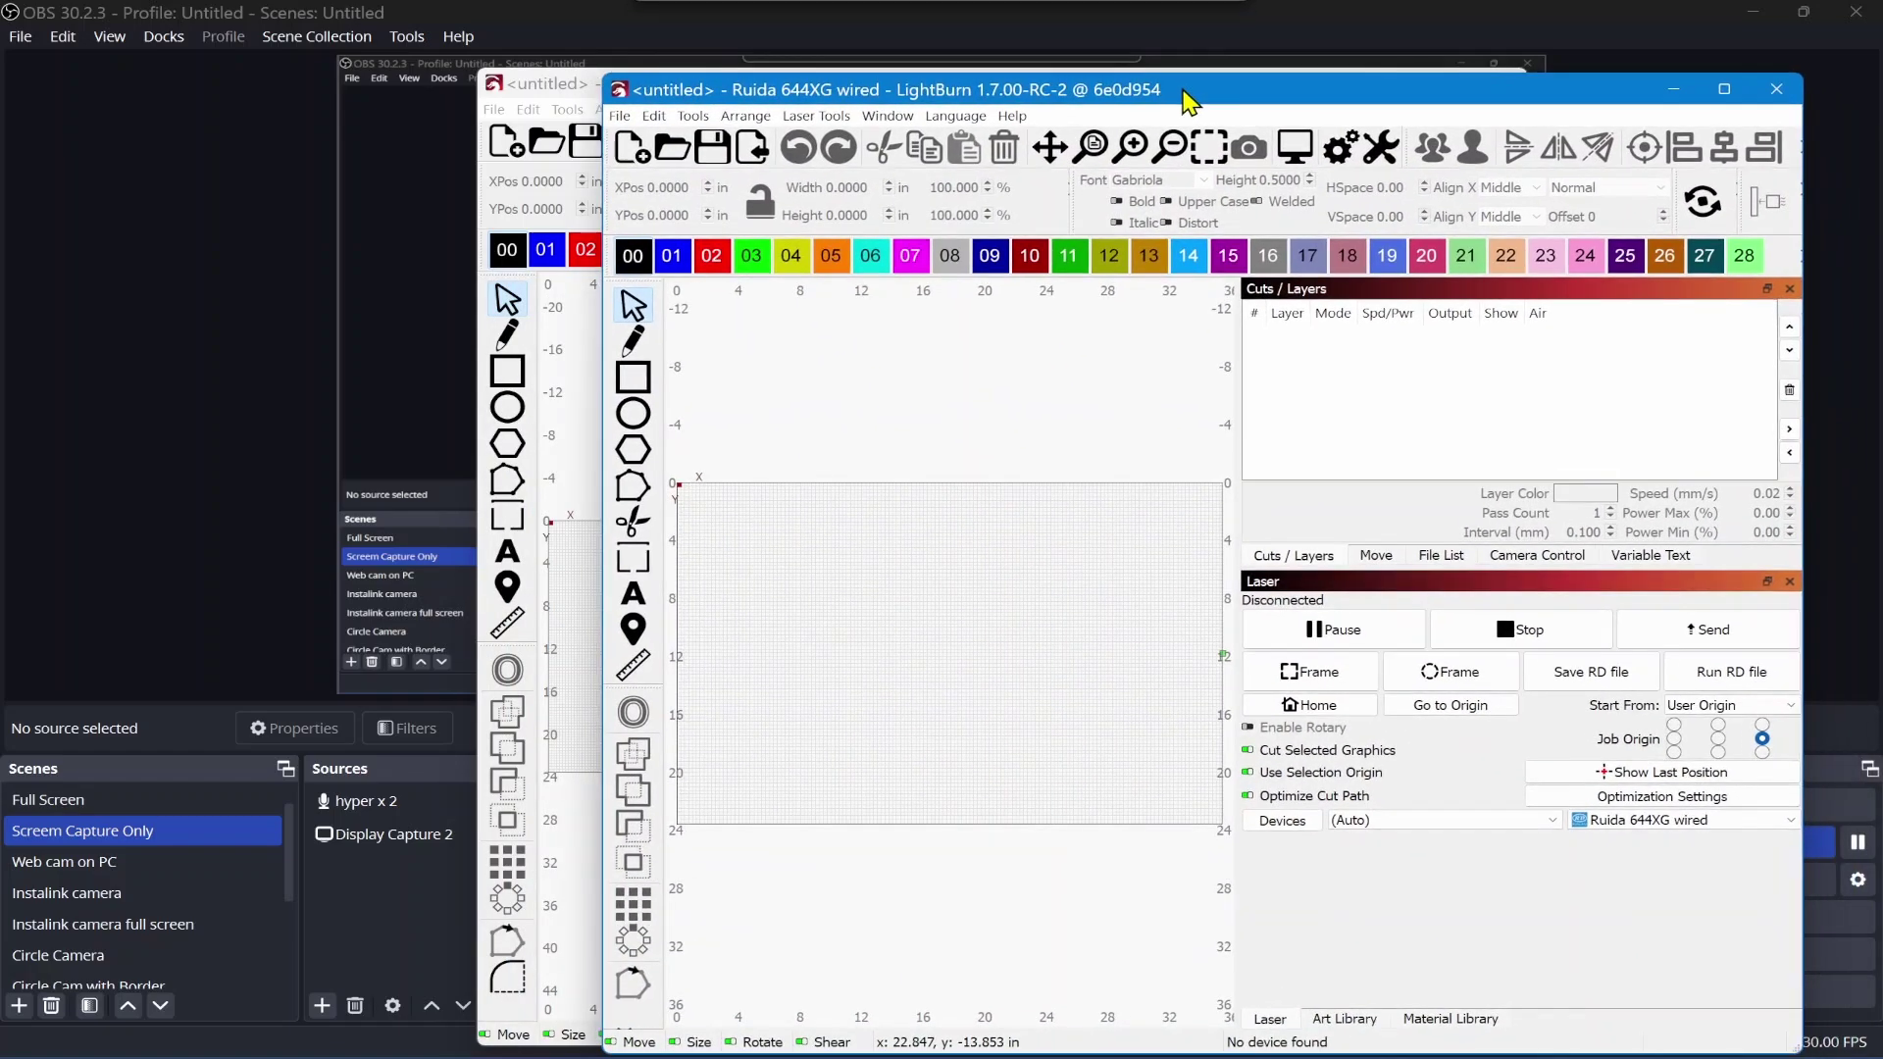
# - Maximize the LightBurn 1.7.00-RC-2 window and draw a rectangle about 6.7 by 7.2 in overlapped by an ellipse about 7.7 by 6.0 in
pyautogui.click(1725, 90)
pyautogui.click(30, 308)
pyautogui.moveTo(434, 427); pyautogui.dragTo(662, 656)
pyautogui.click(30, 334)
pyautogui.moveTo(563, 572); pyautogui.dragTo(829, 765)
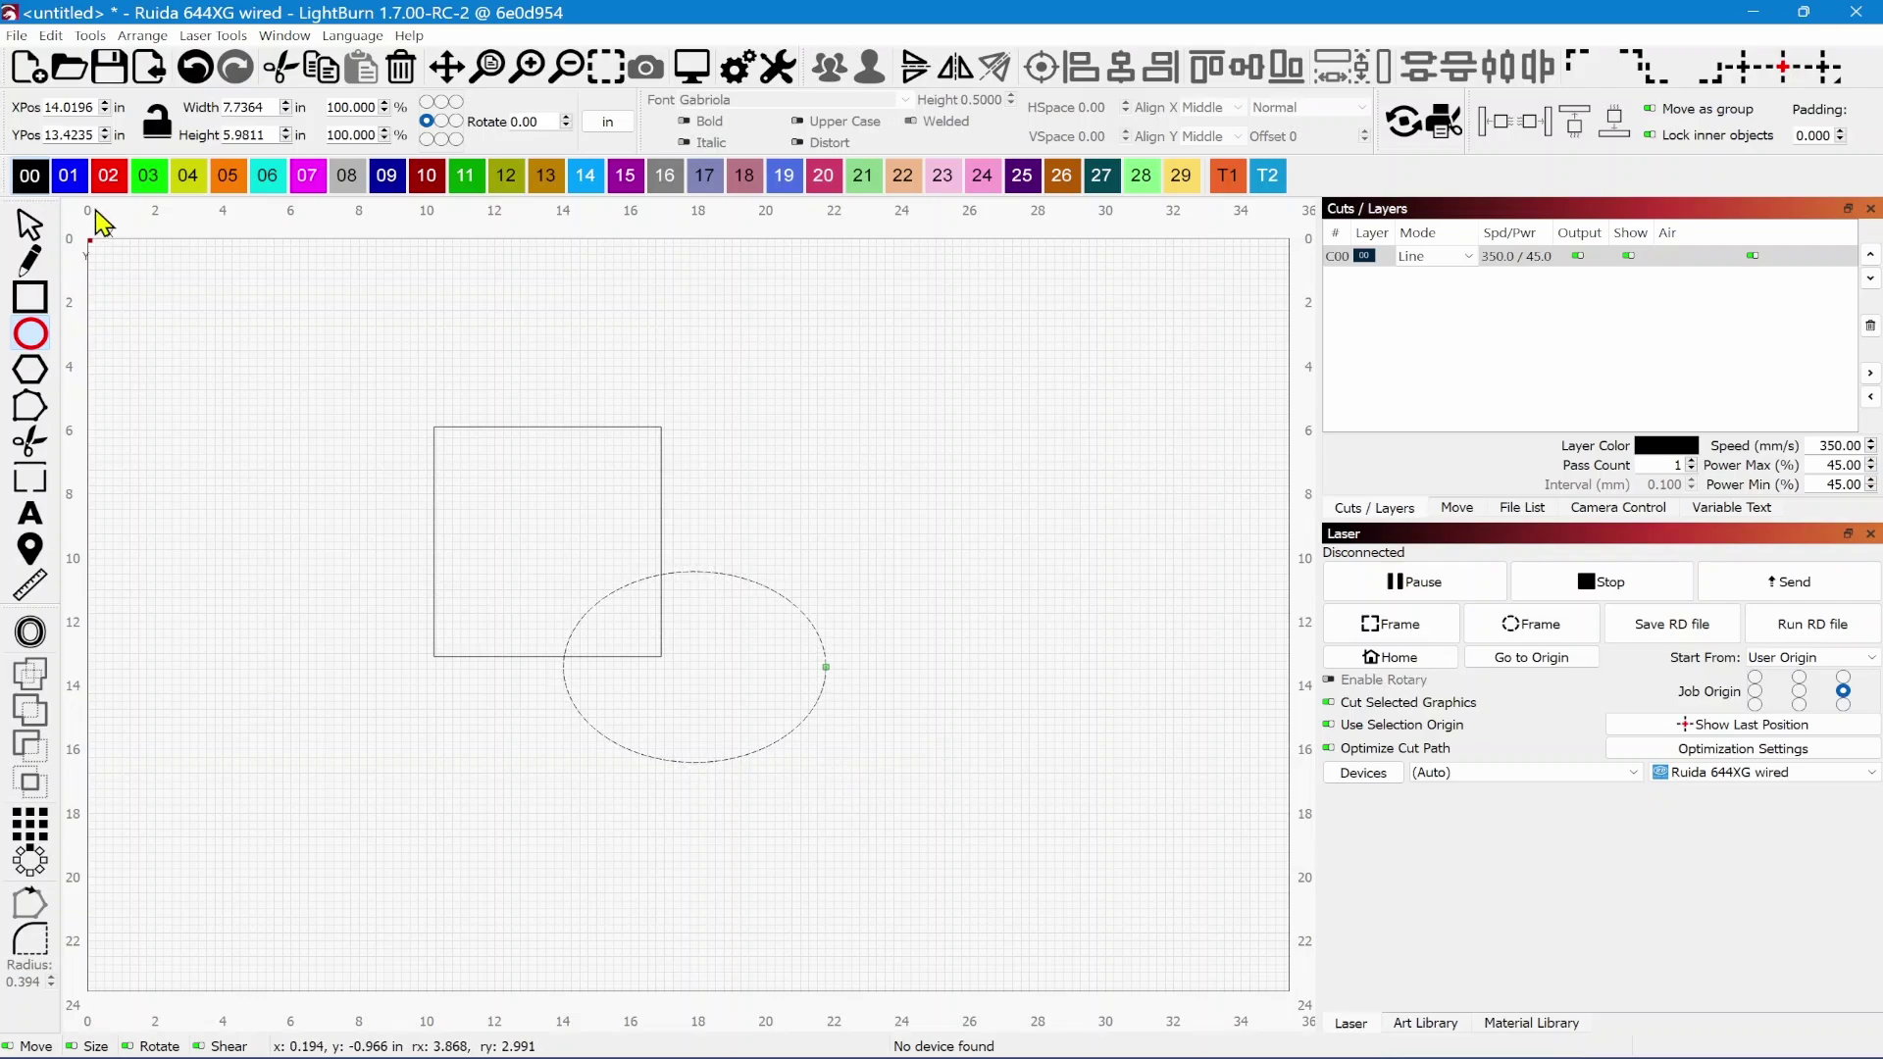
# - Select only the rectangle with a left-to-right selection box that fully encloses it and partly covers the ellipse
pyautogui.click(30, 226)
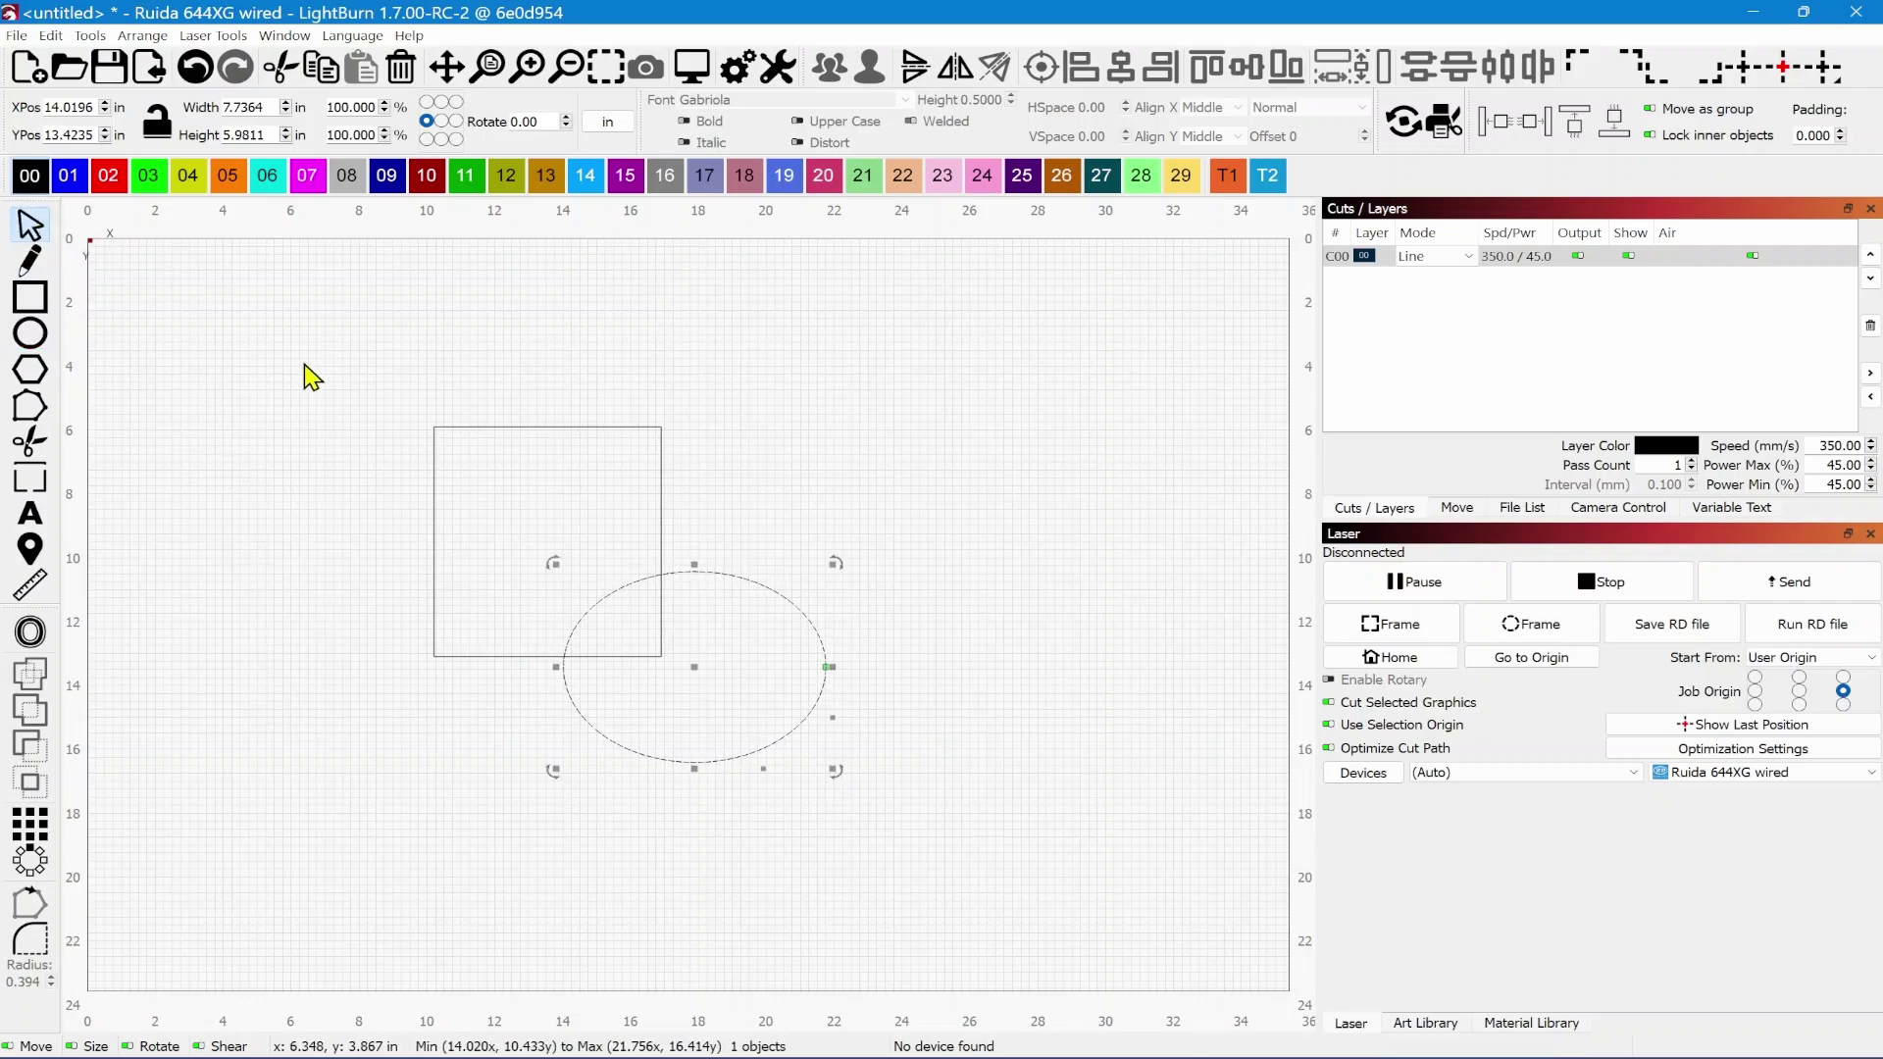
pyautogui.moveTo(292, 315); pyautogui.dragTo(727, 704)
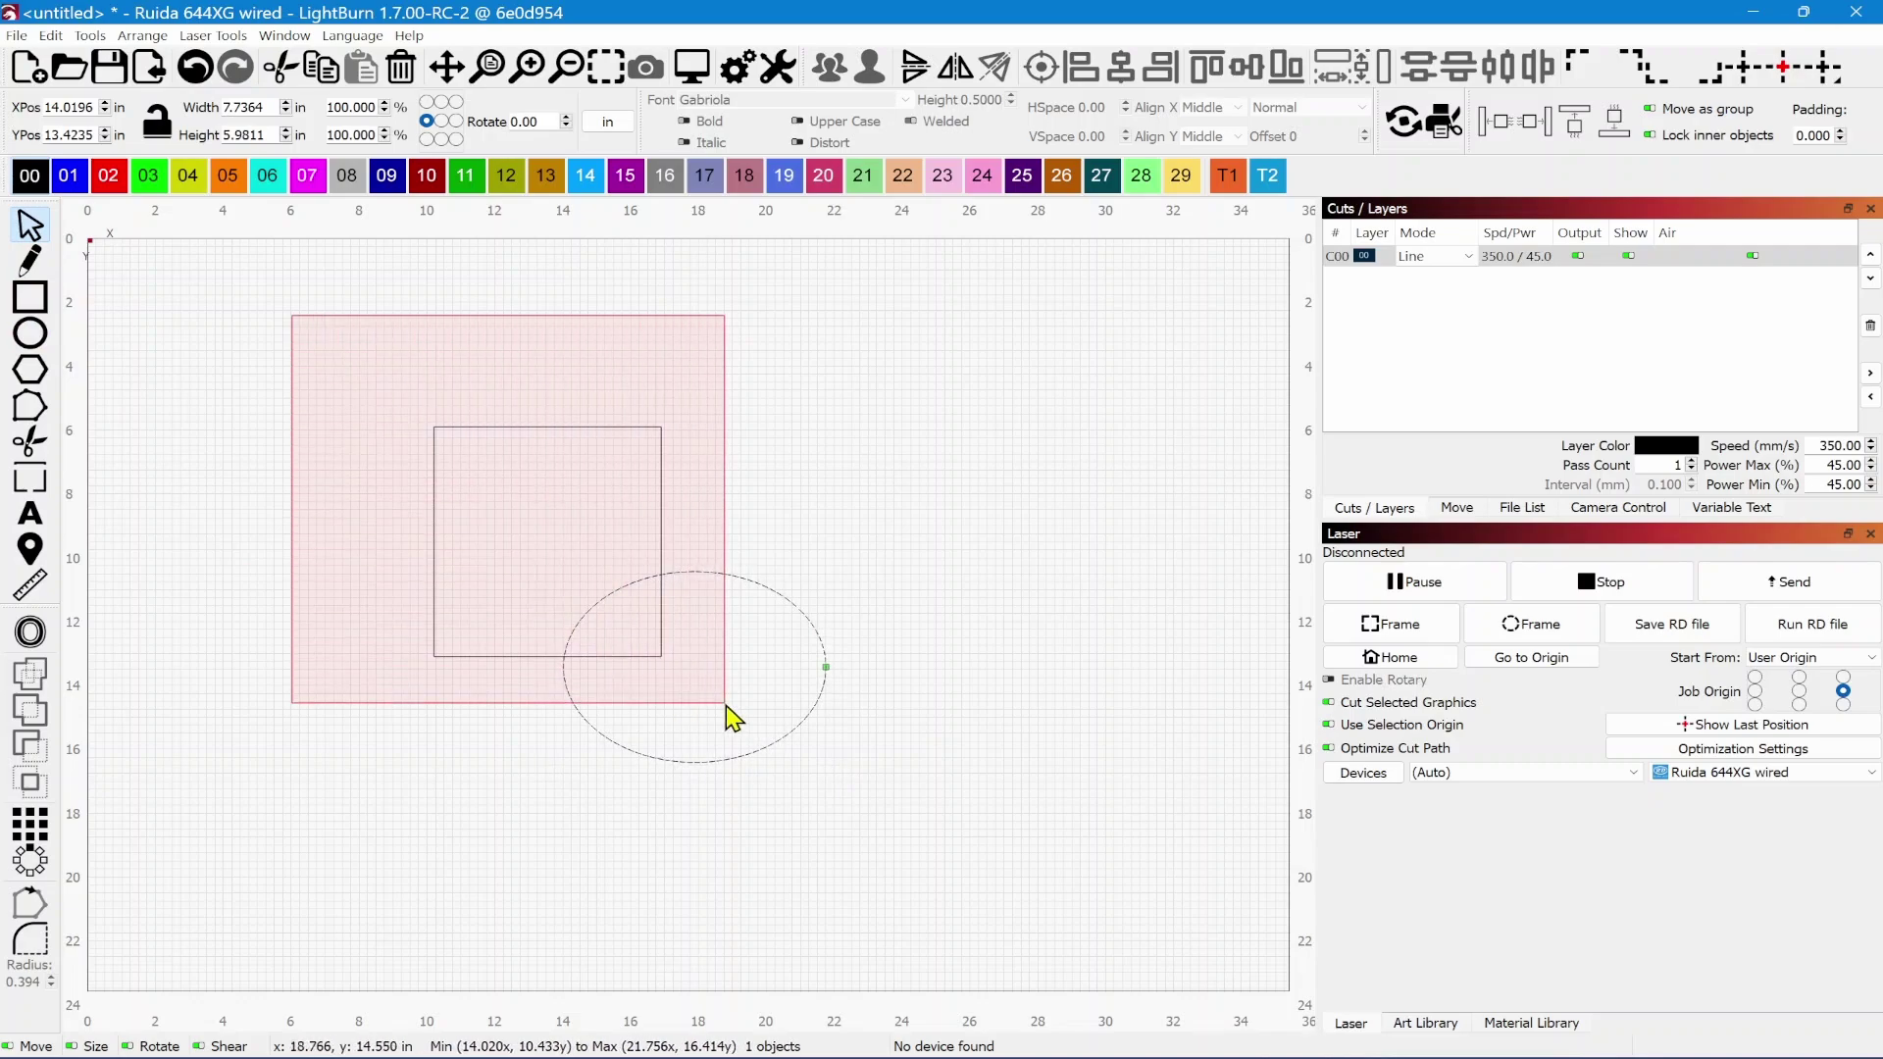
pyautogui.moveTo(727, 704); pyautogui.dragTo(726, 705)
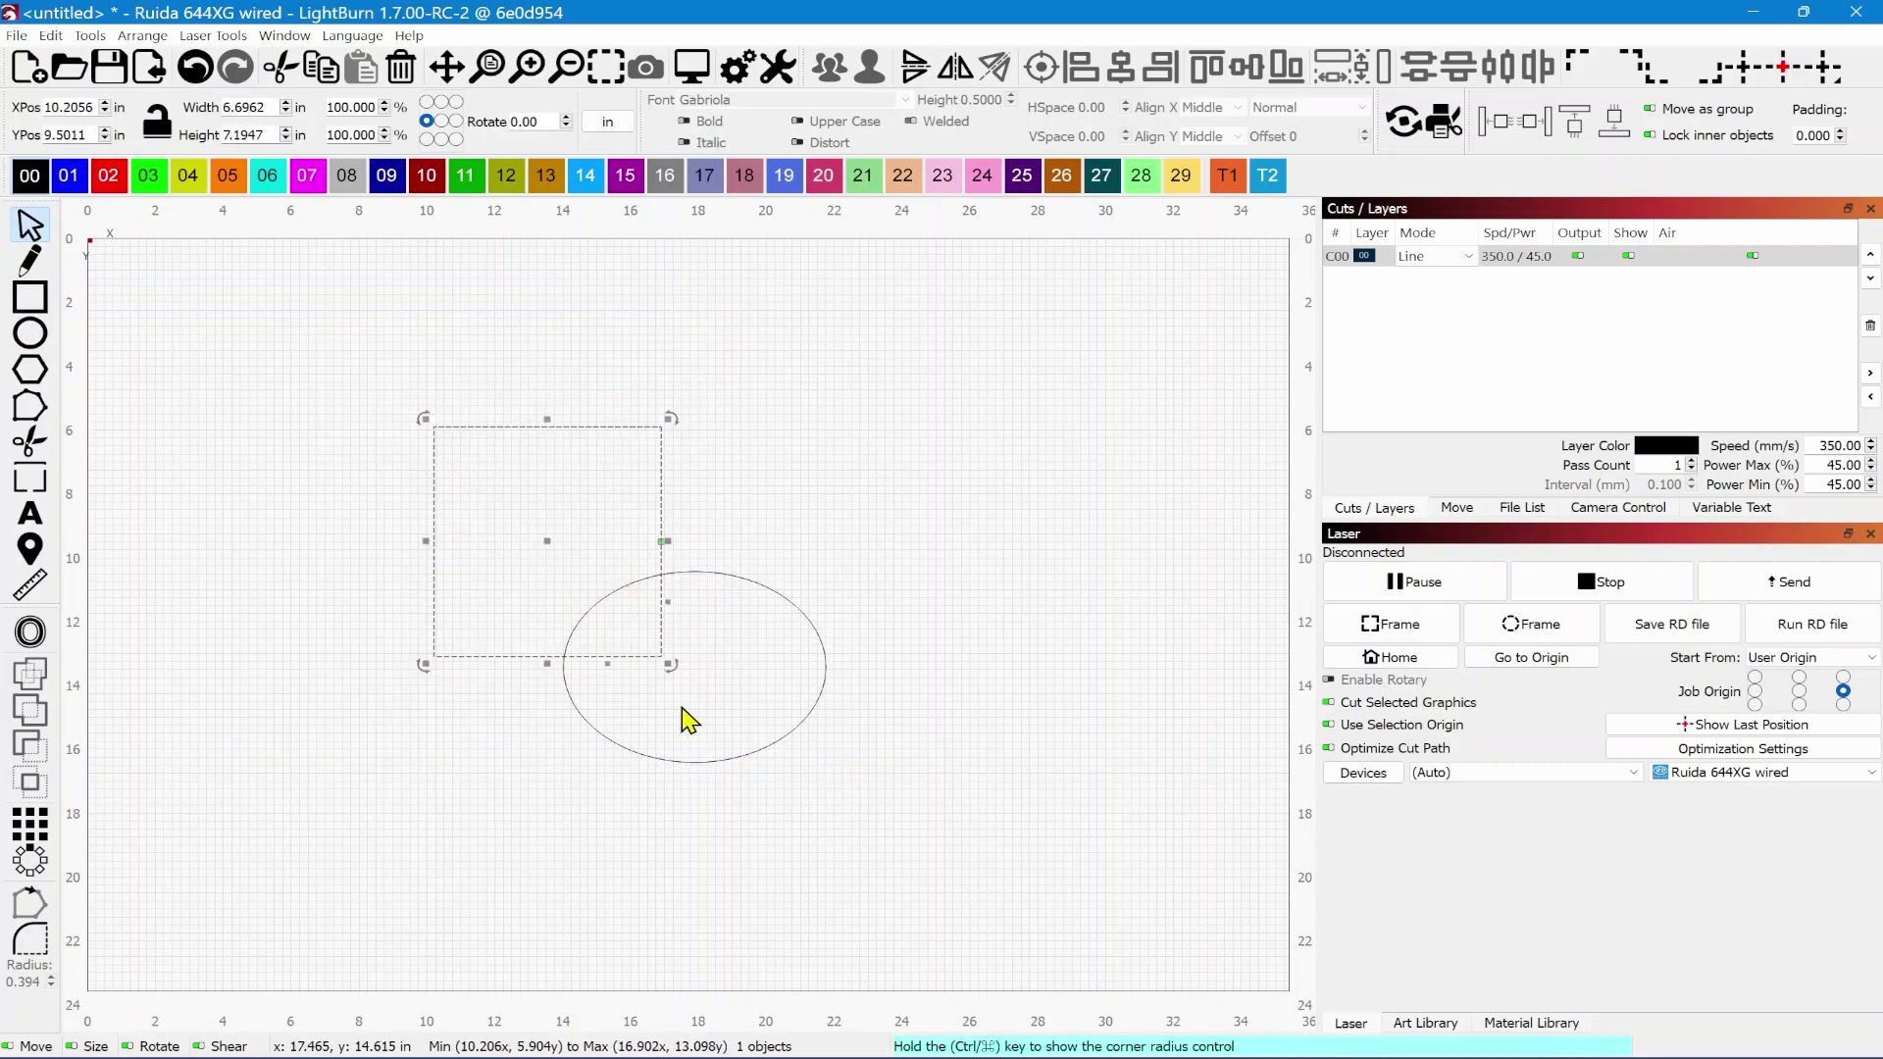
pyautogui.moveTo(315, 322); pyautogui.dragTo(769, 736)
pyautogui.moveTo(259, 301); pyautogui.dragTo(761, 745)
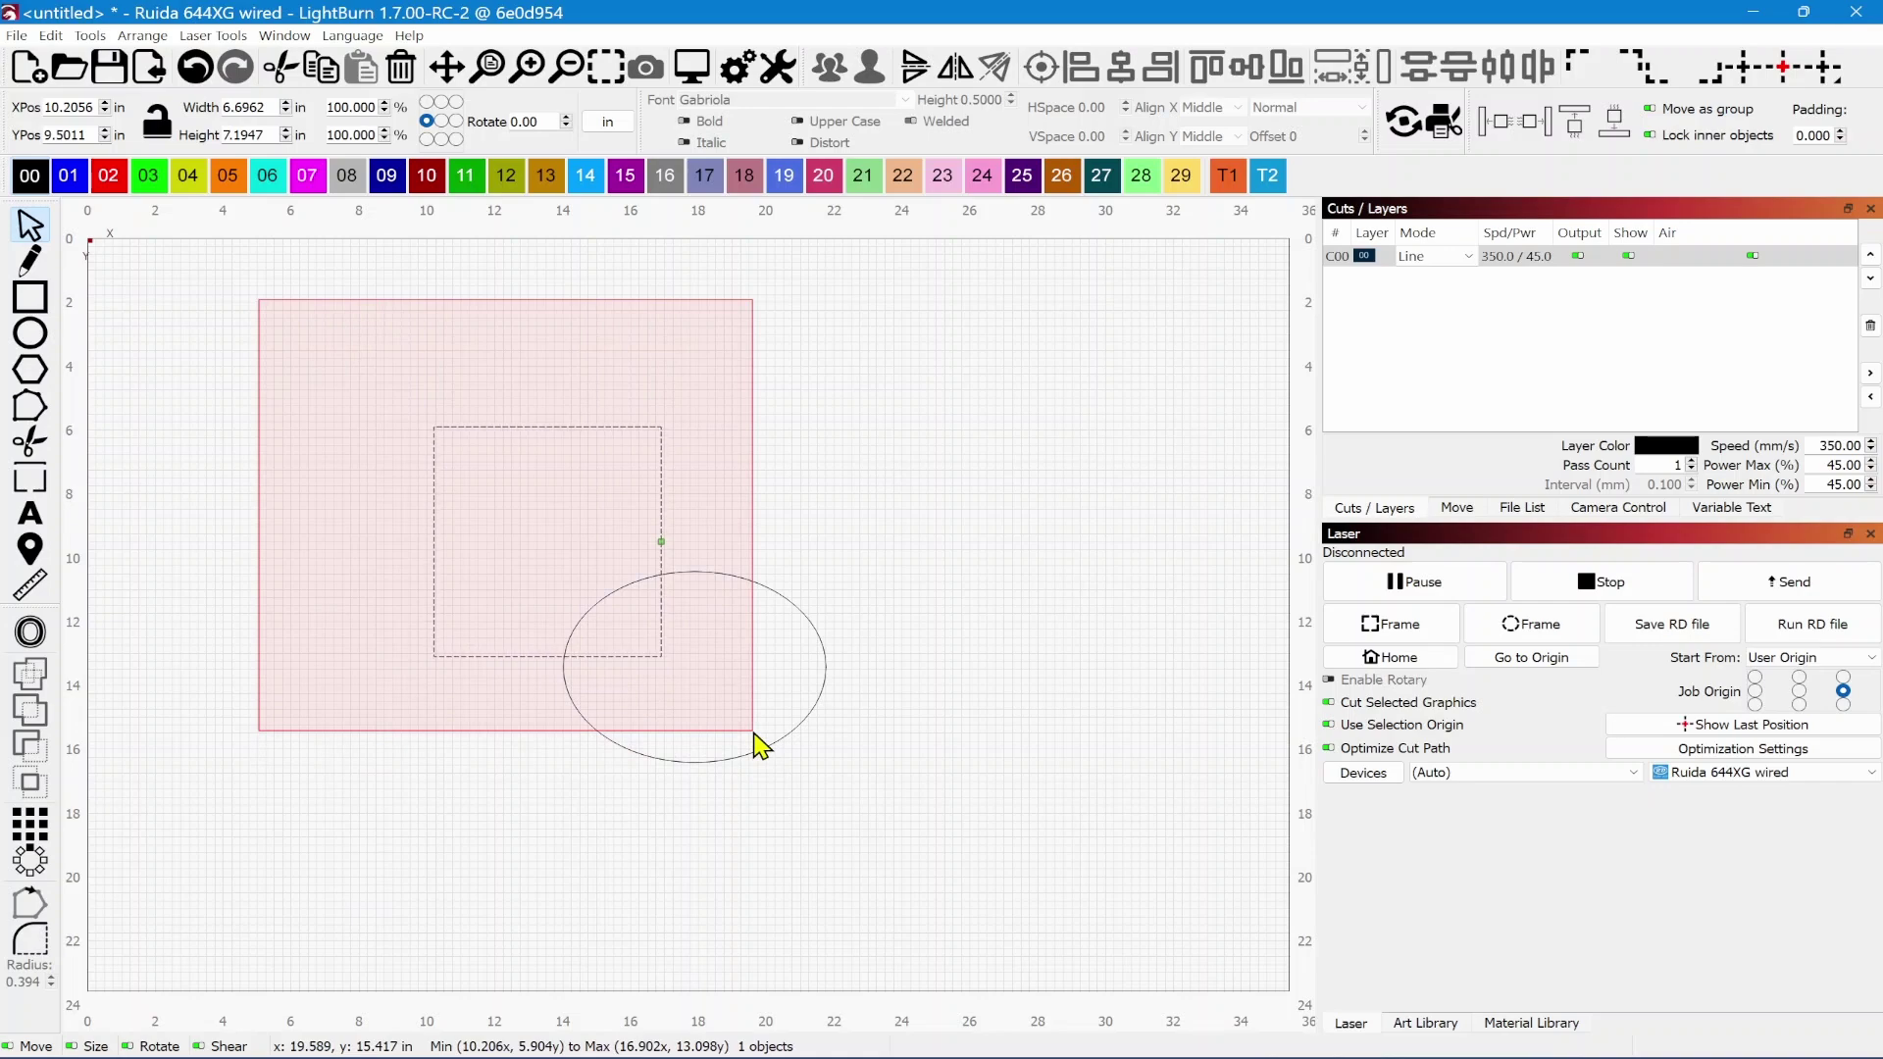
pyautogui.moveTo(761, 748); pyautogui.dragTo(761, 748)
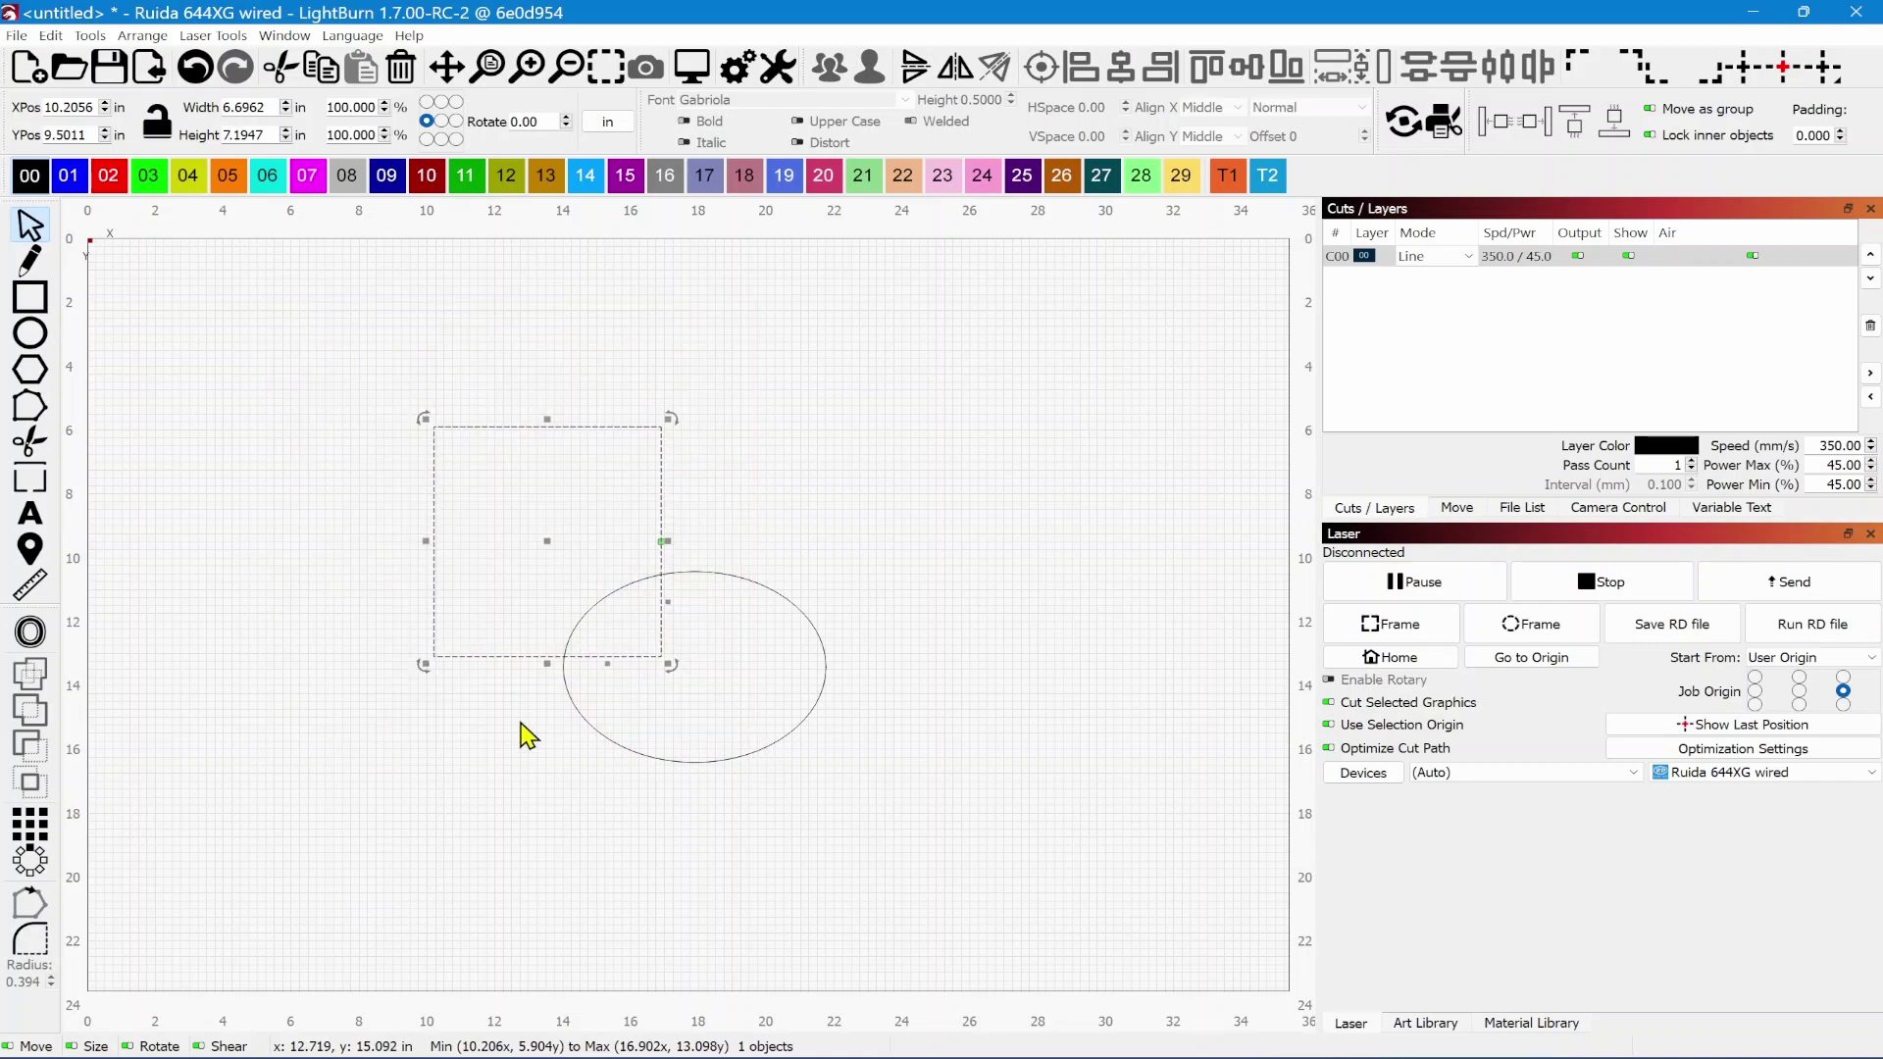
# - Select only the ellipse with a right-to-left crossing box that touches it but stays clear of the rectangle
pyautogui.moveTo(983, 447); pyautogui.dragTo(640, 820)
pyautogui.moveTo(1003, 536); pyautogui.dragTo(643, 708)
pyautogui.moveTo(1101, 583); pyautogui.dragTo(686, 799)
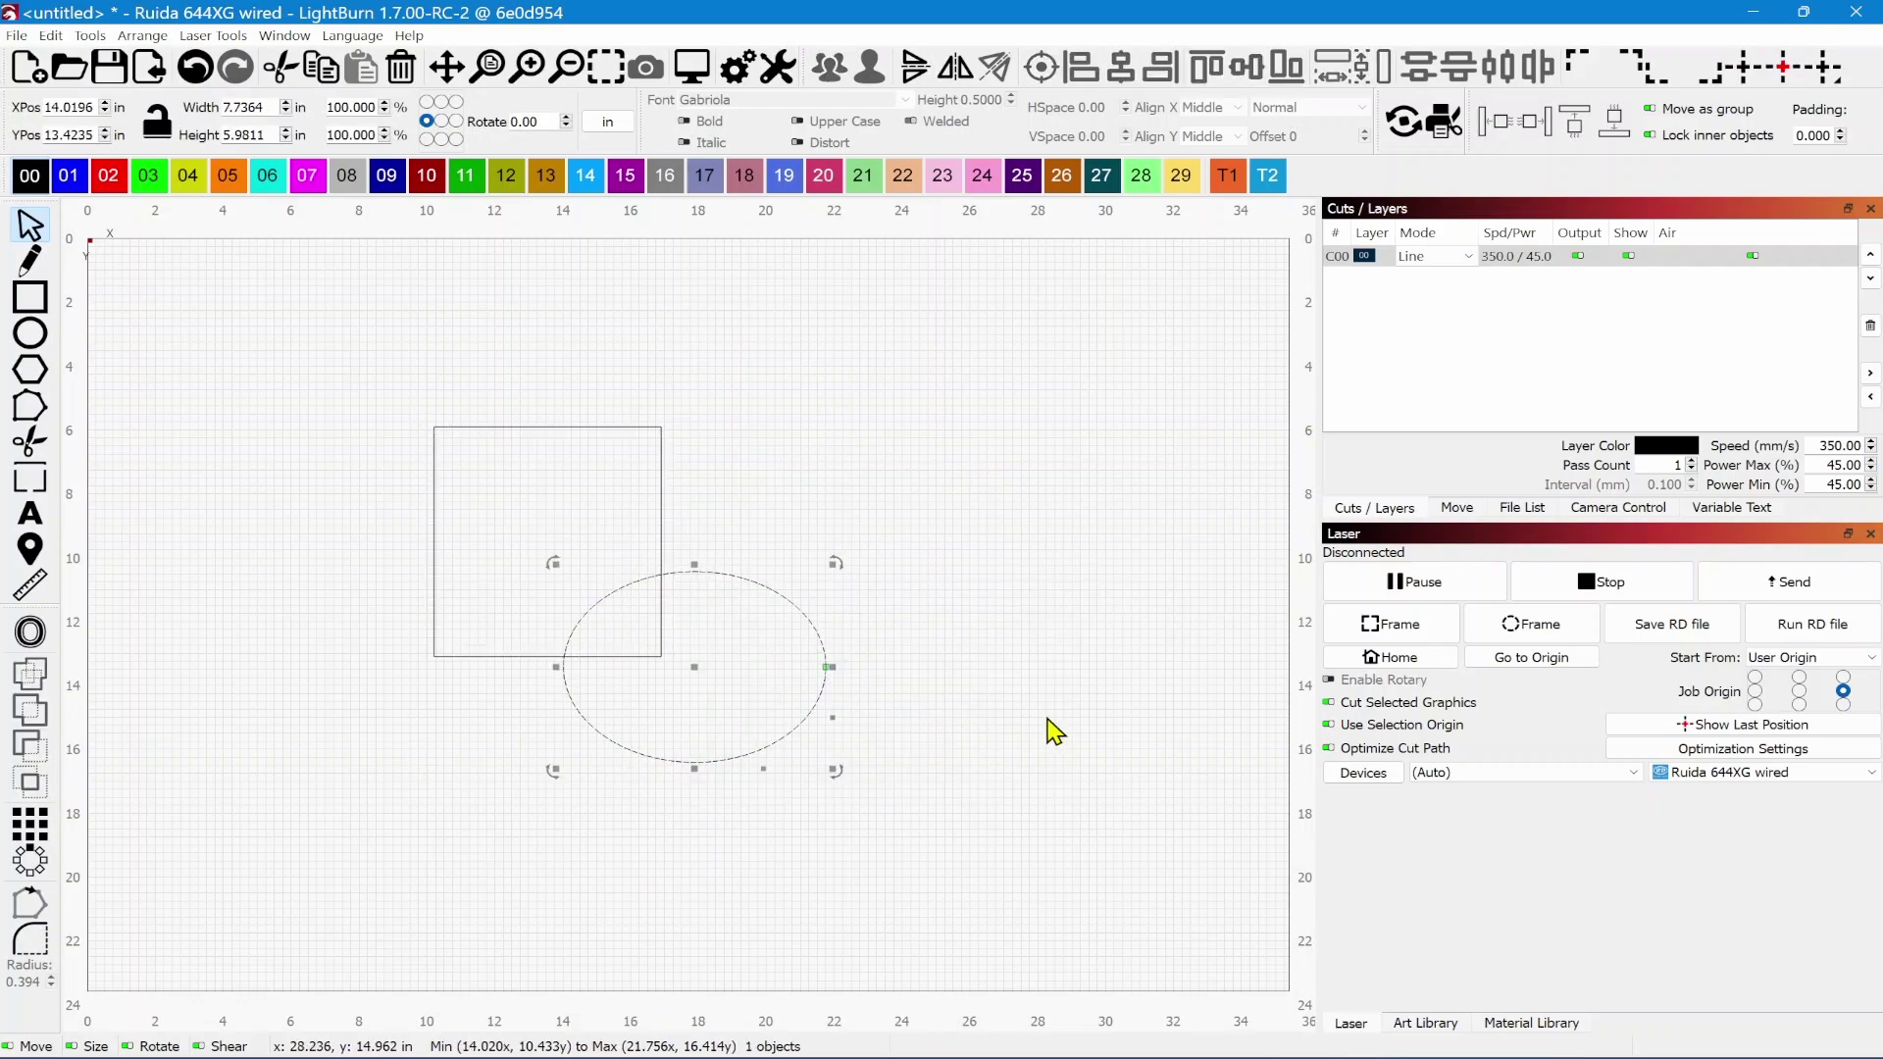
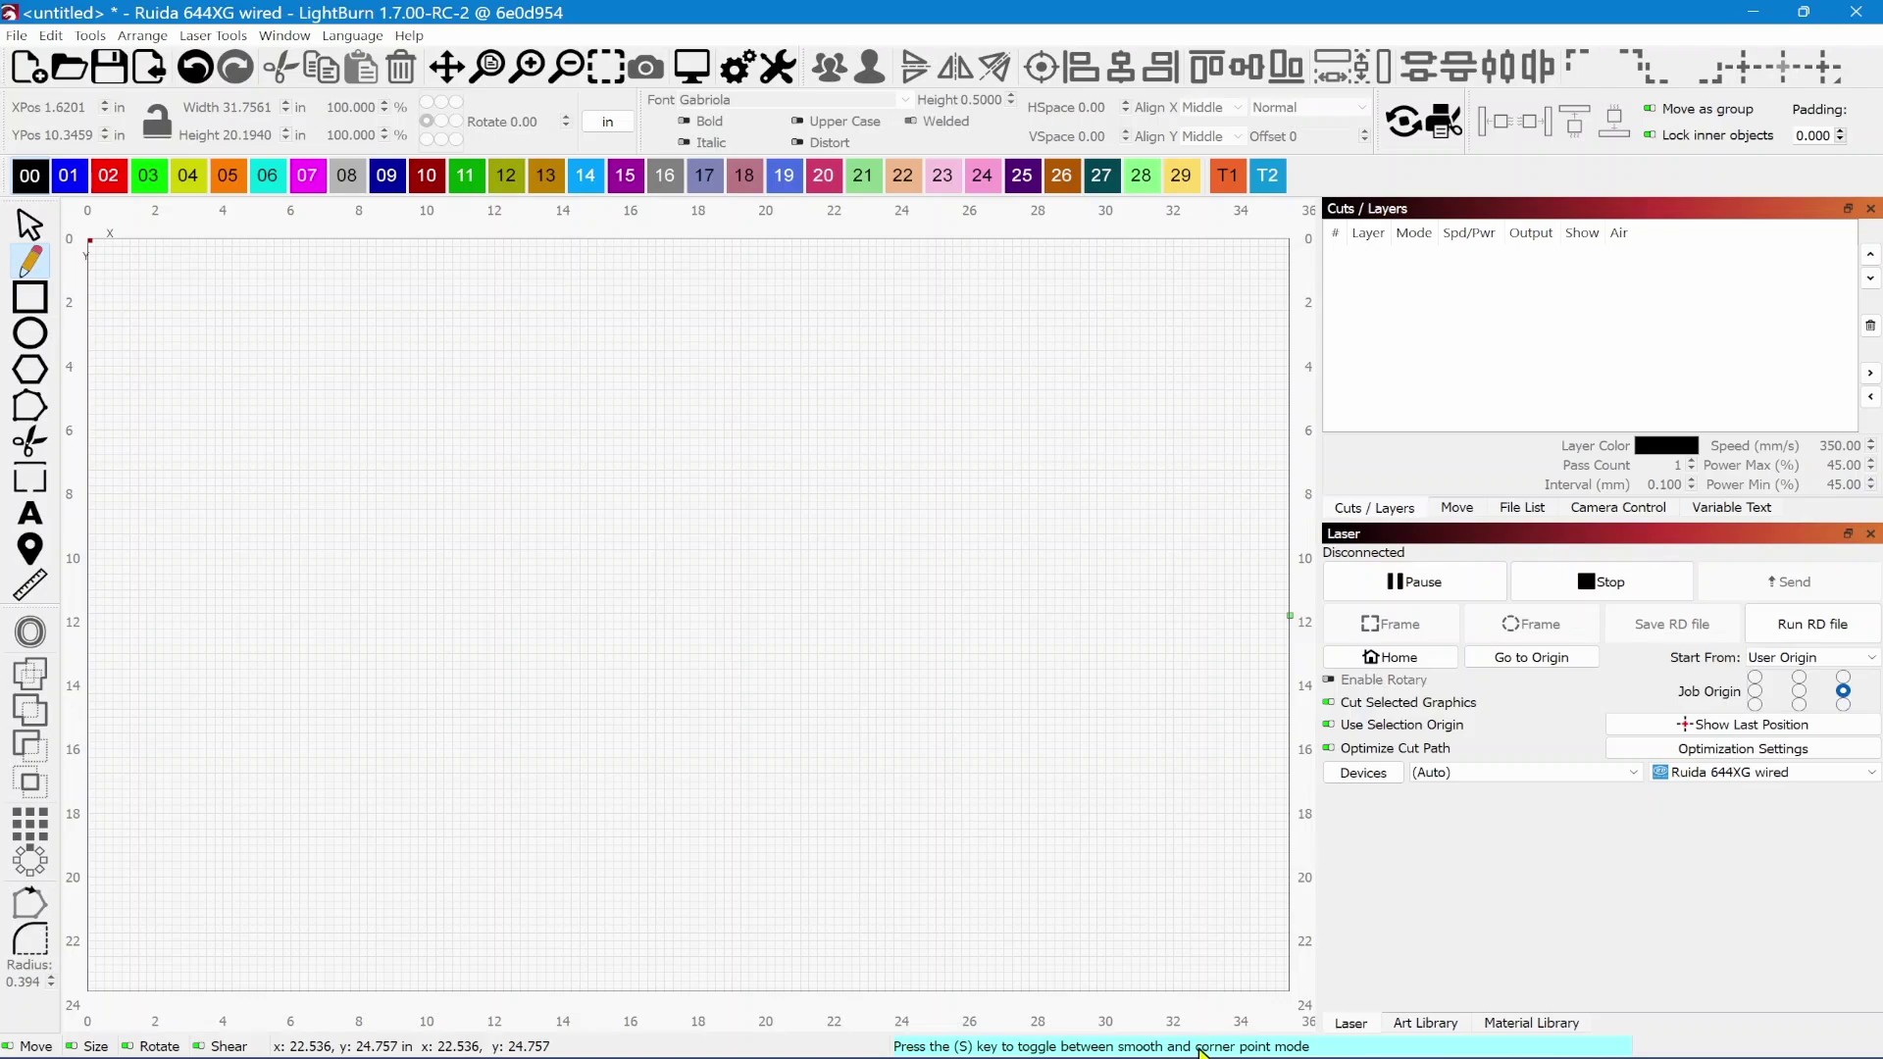
# - Draw a closed four-sided shape about 15.4 by 9.4 in from straight segments with the line tool
pyautogui.click(367, 436)
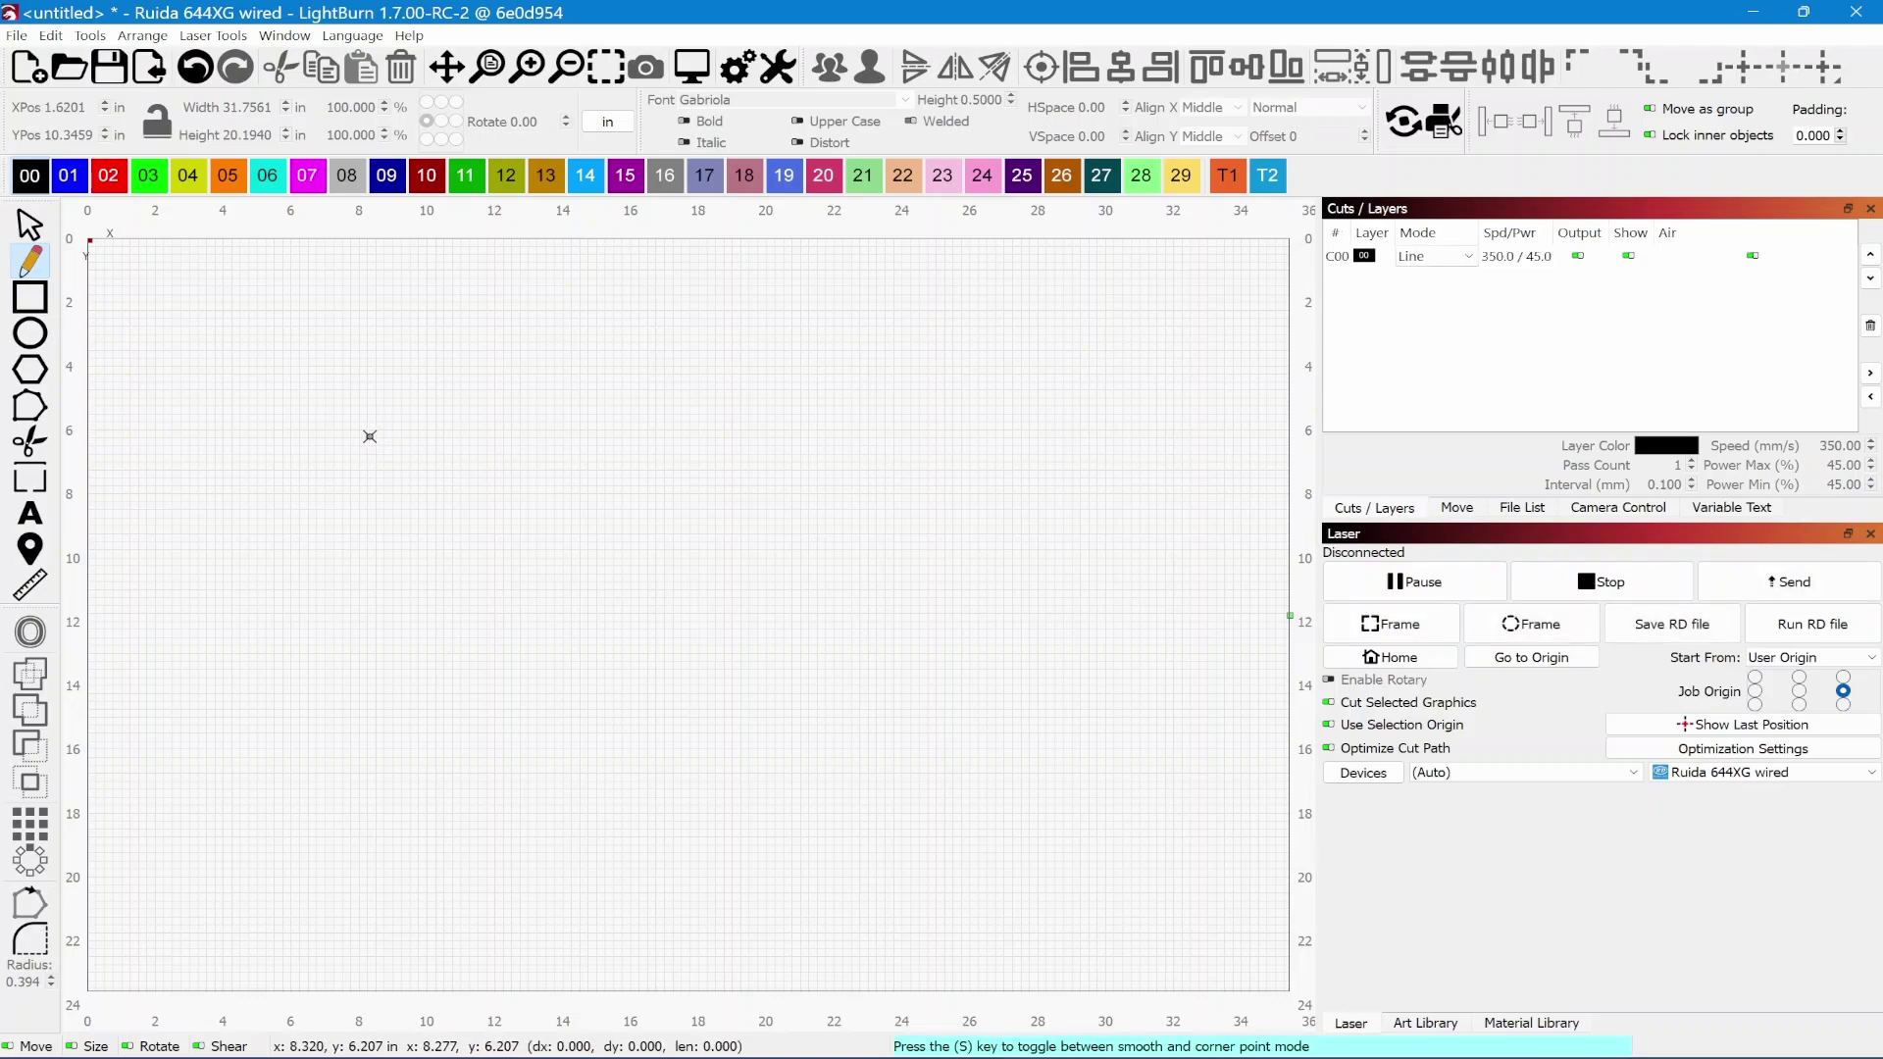
pyautogui.click(892, 433)
pyautogui.click(889, 727)
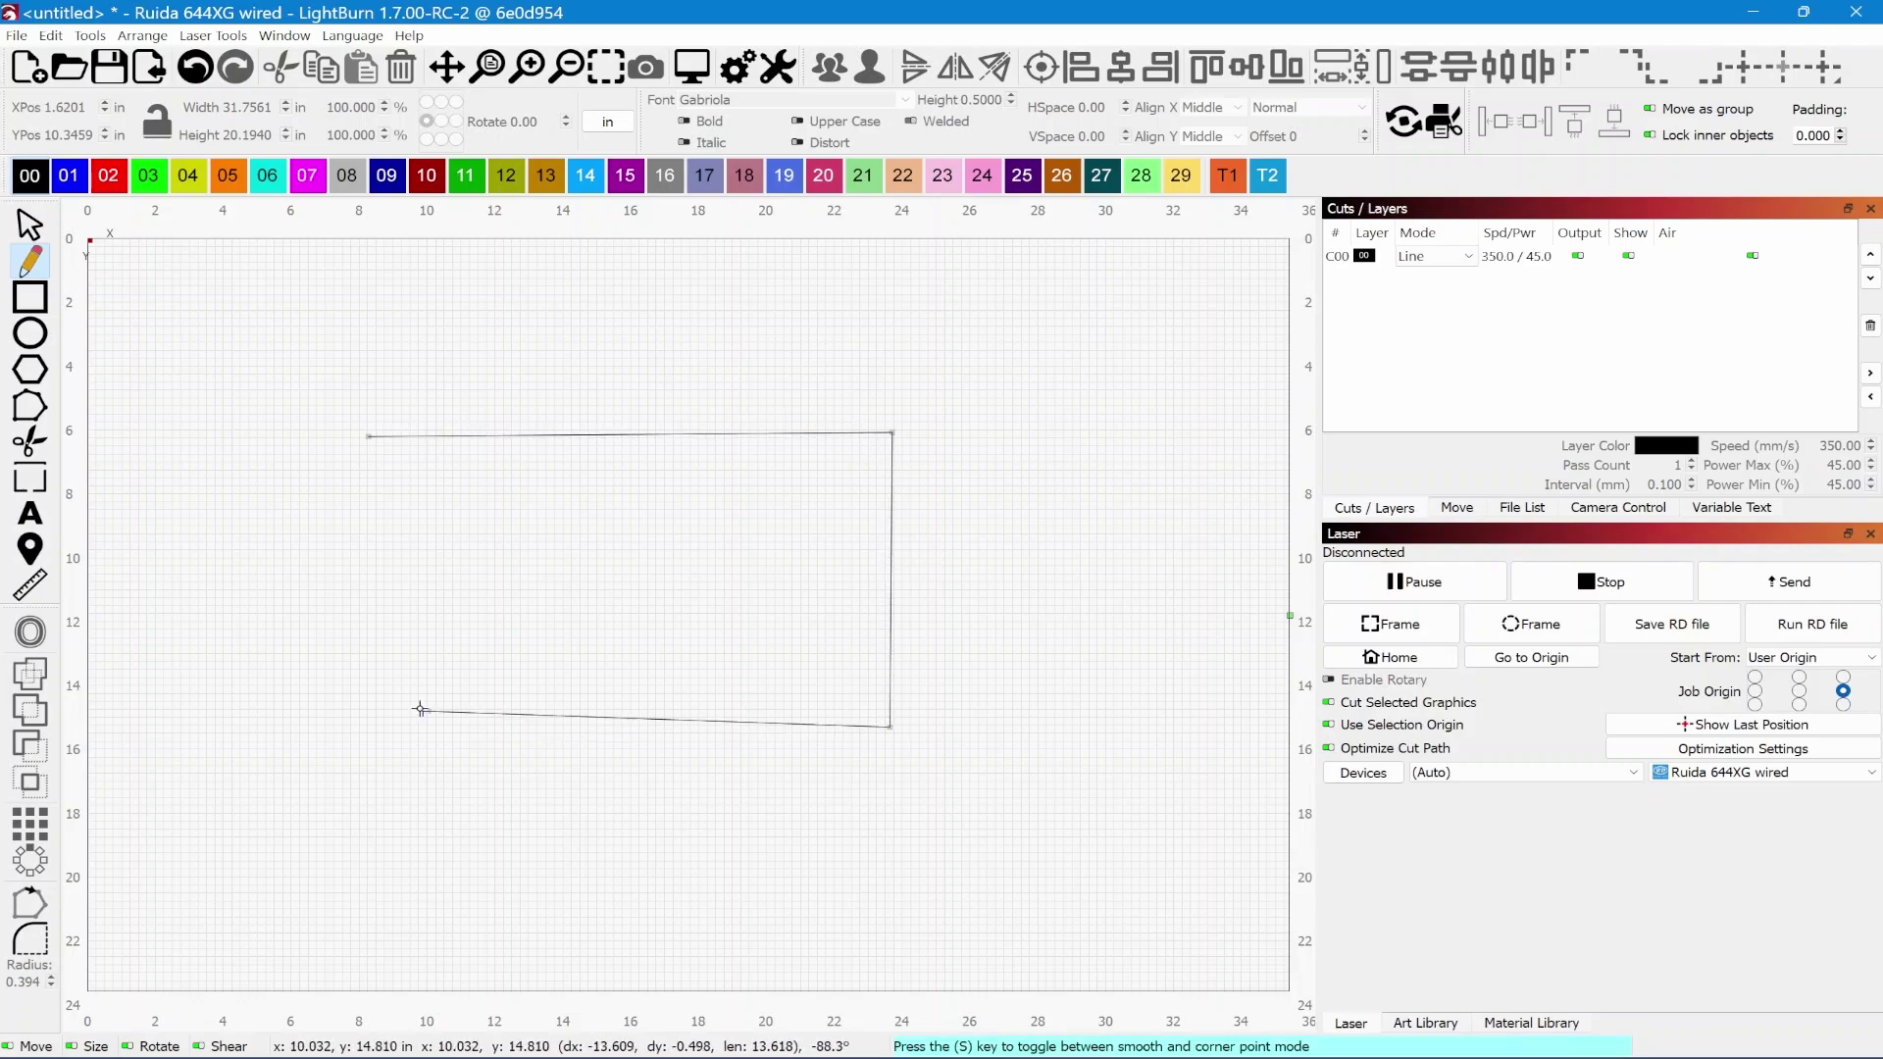
pyautogui.click(366, 735)
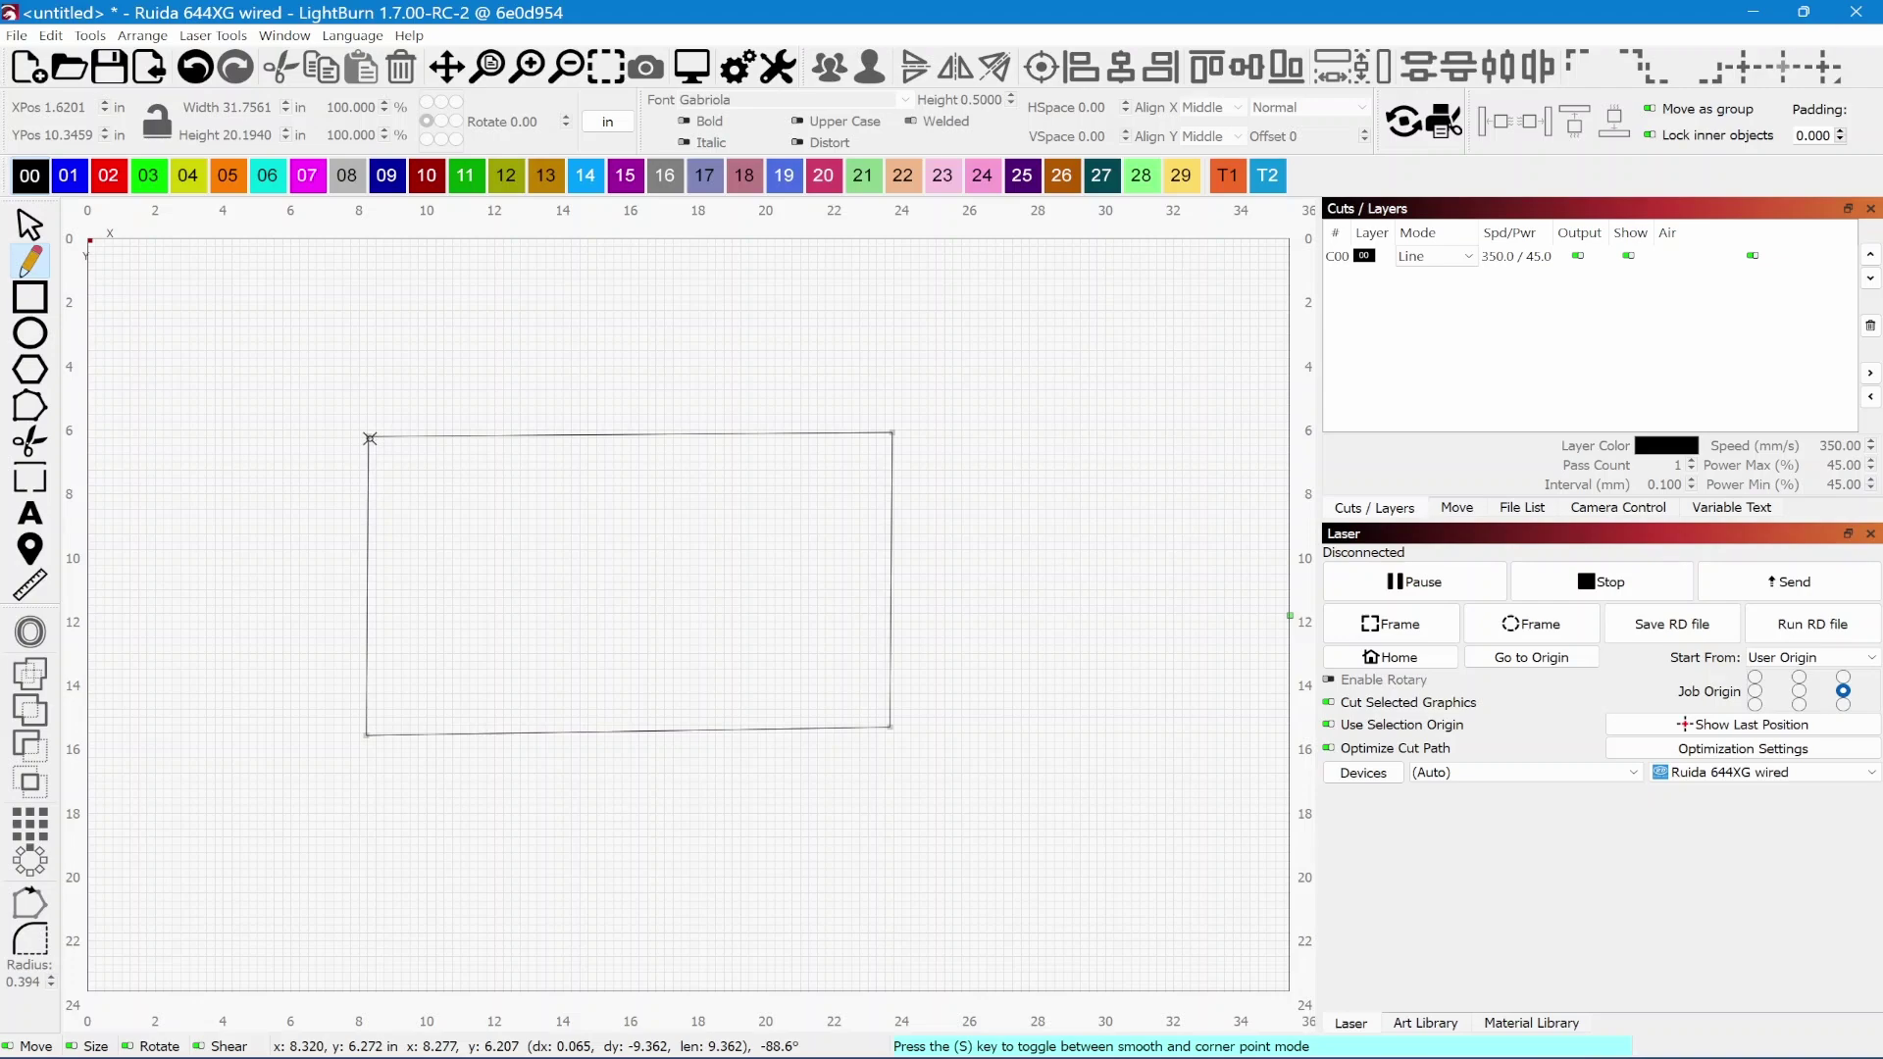
pyautogui.click(369, 439)
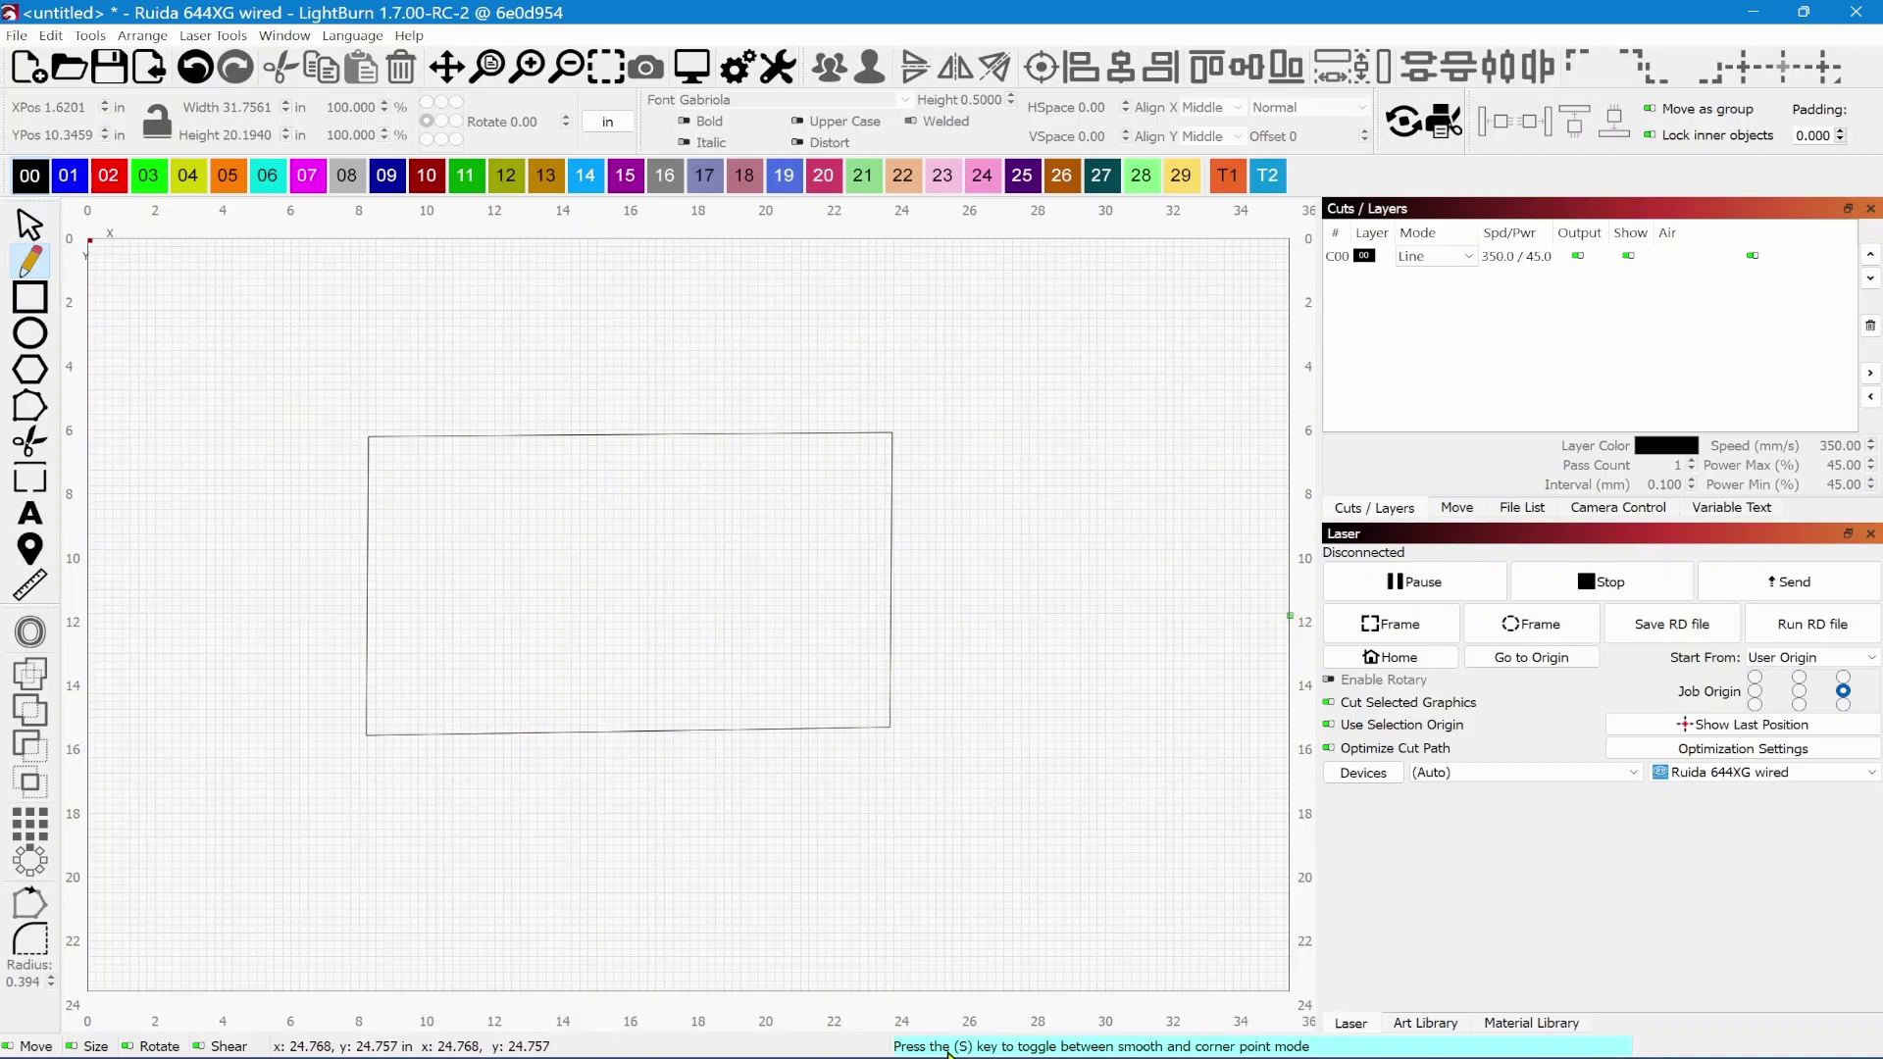
# - Draw a closed freeform curve of smooth nodes, about 27.2 by 22.6 in, looping around and across the four-sided shape
pyautogui.click(322, 379)
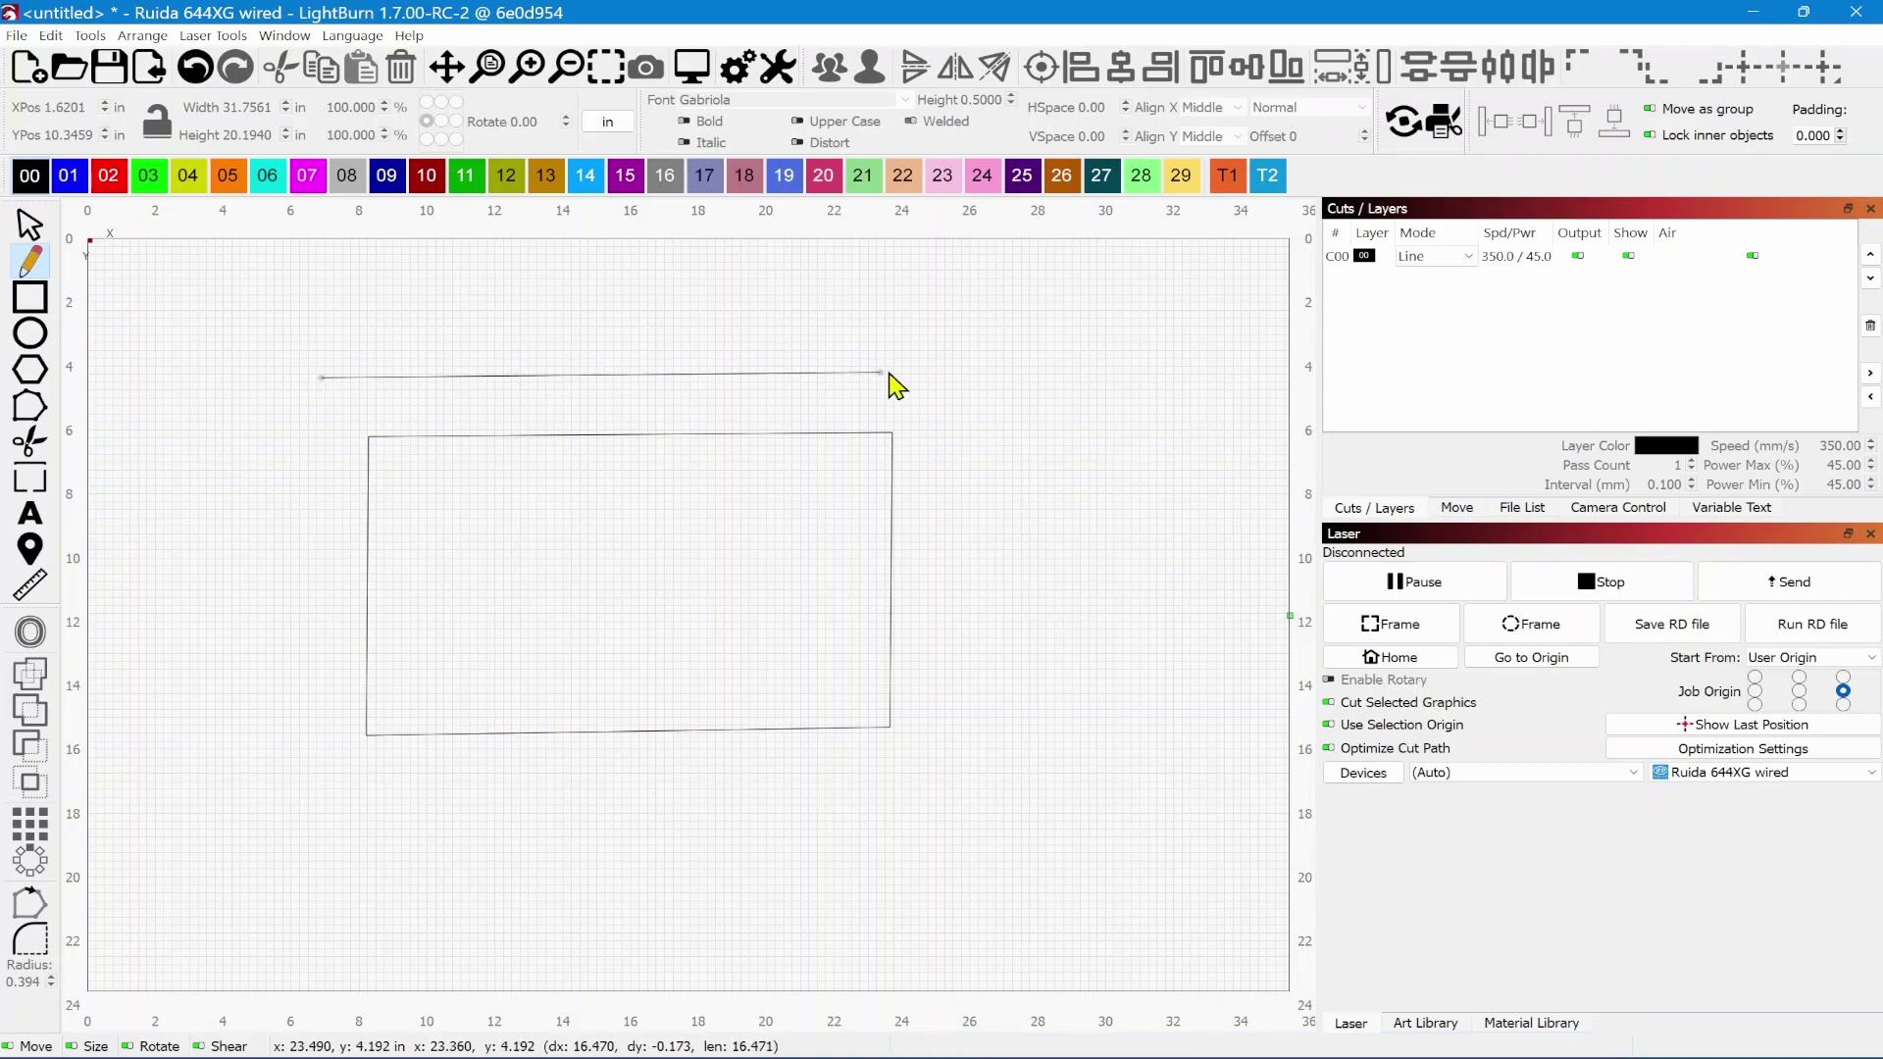
pyautogui.moveTo(880, 371); pyautogui.dragTo(1035, 545)
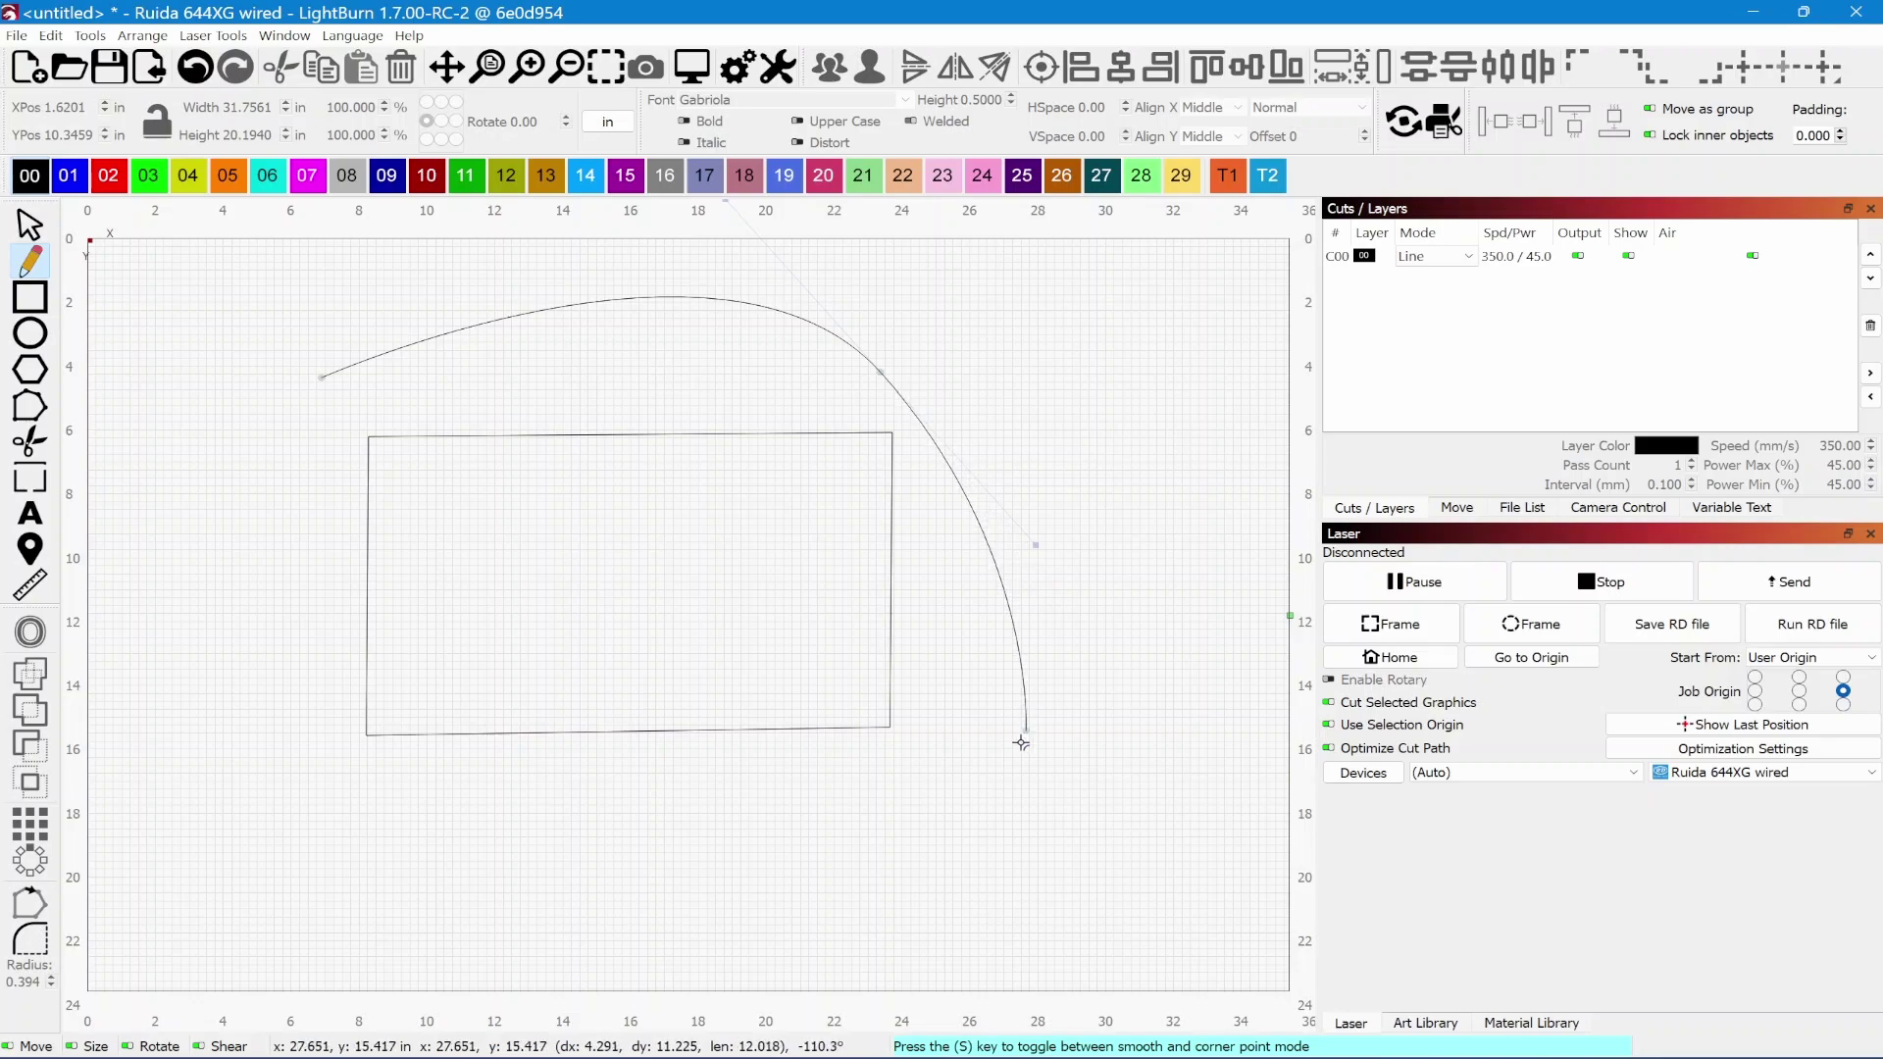
pyautogui.moveTo(1011, 763); pyautogui.dragTo(1017, 811)
pyautogui.moveTo(730, 934); pyautogui.dragTo(566, 954)
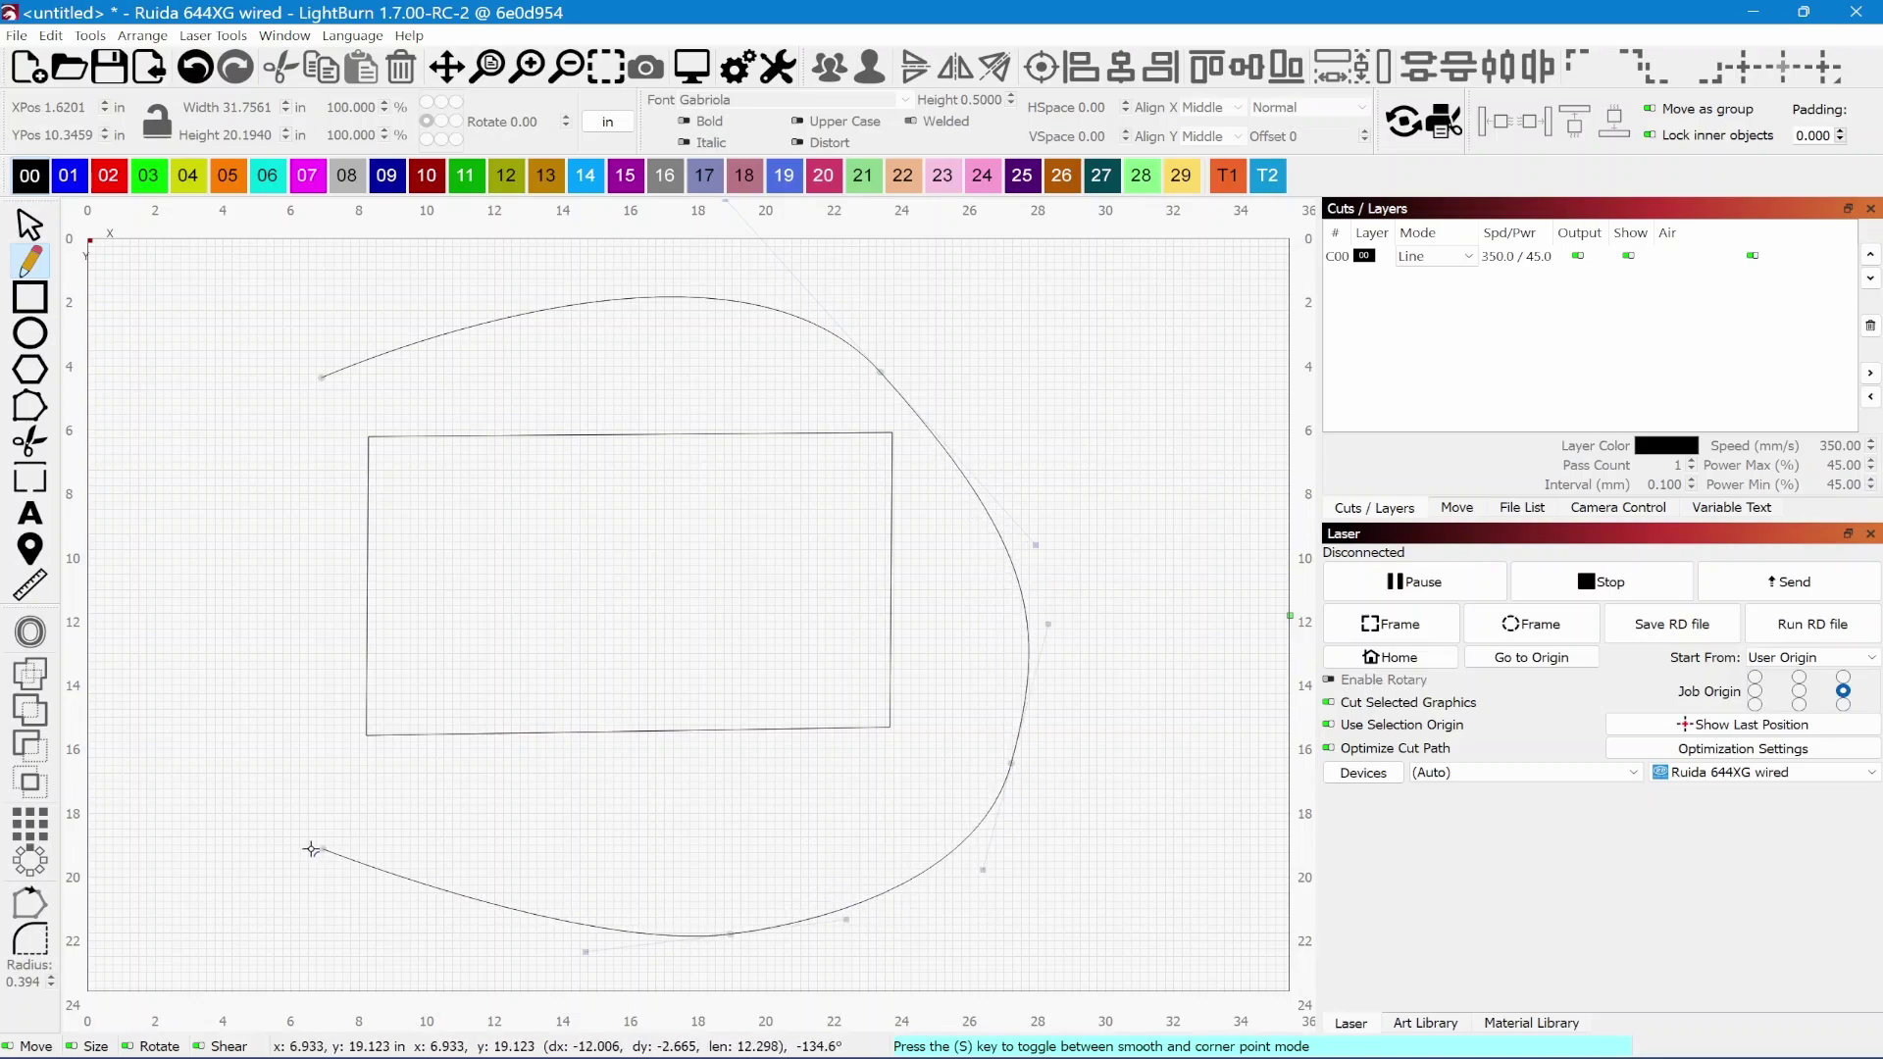
pyautogui.moveTo(265, 848); pyautogui.dragTo(257, 841)
pyautogui.moveTo(200, 566); pyautogui.dragTo(210, 501)
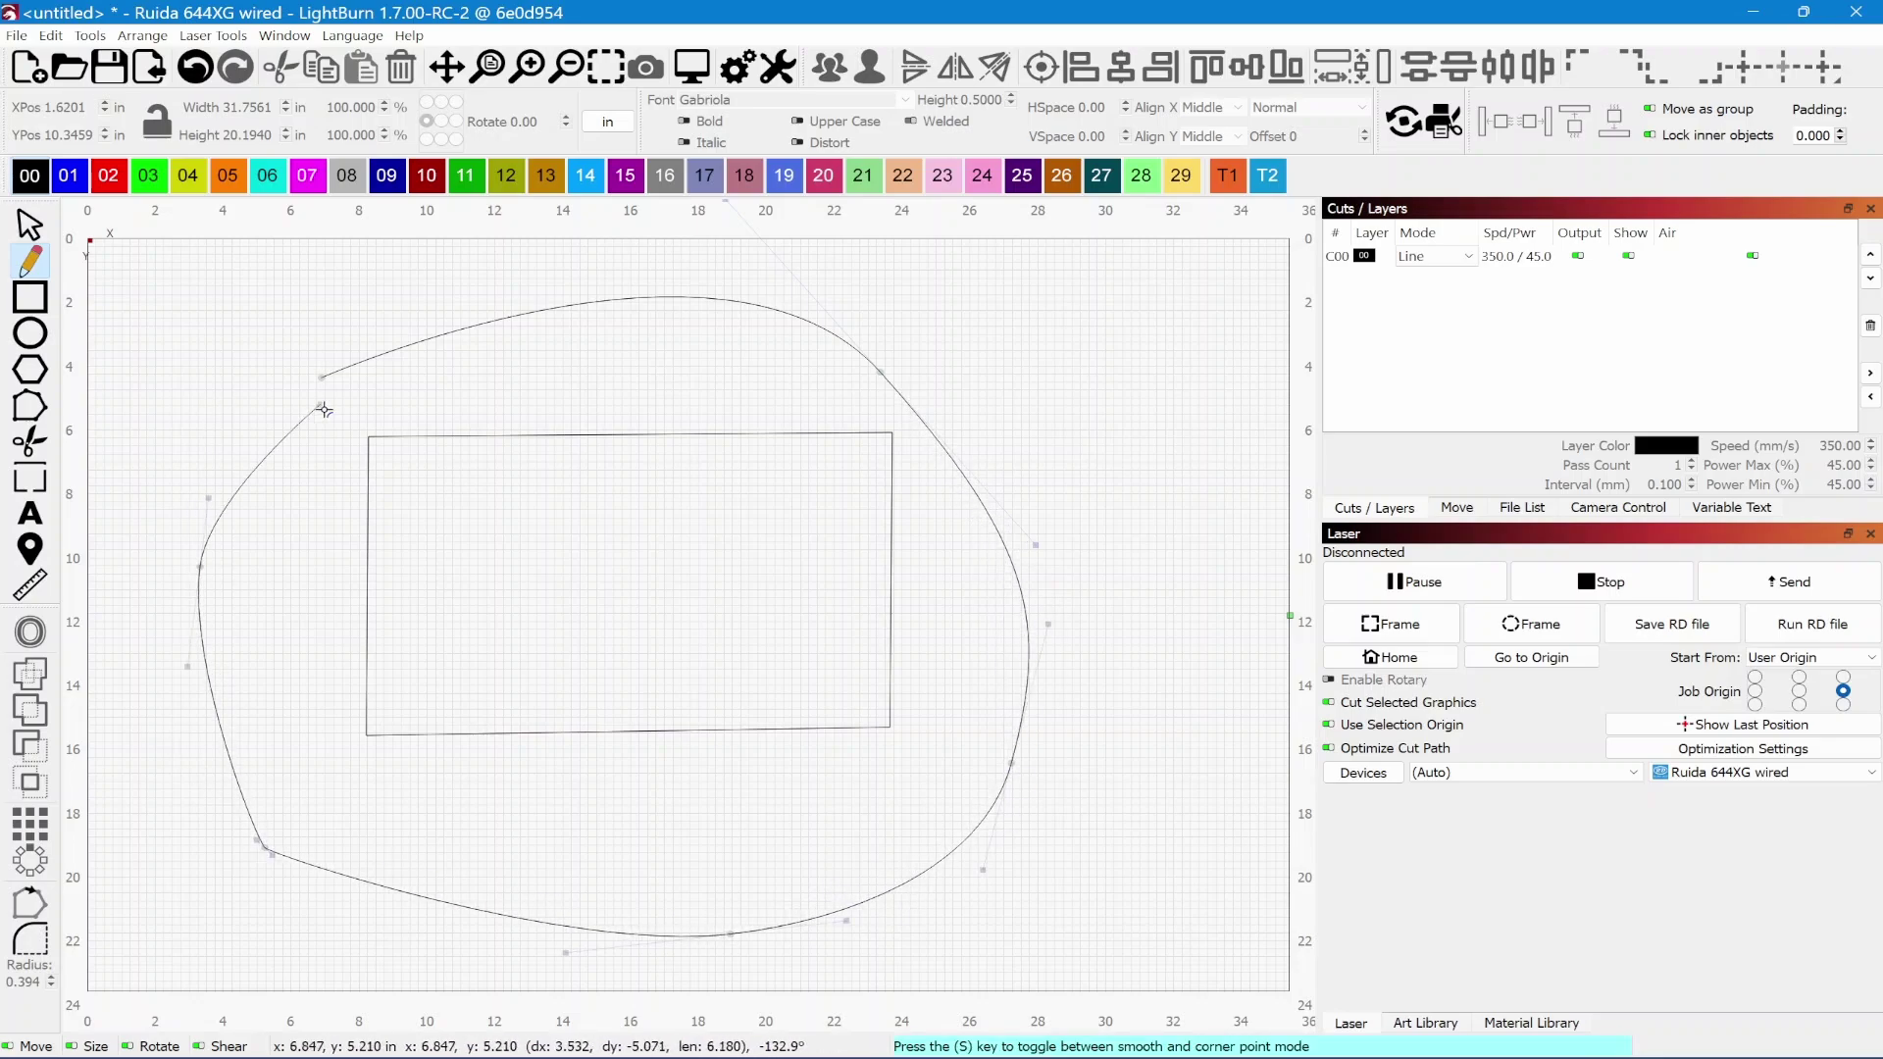
pyautogui.click(339, 429)
pyautogui.moveTo(338, 429); pyautogui.dragTo(461, 466)
pyautogui.moveTo(583, 685); pyautogui.dragTo(642, 706)
pyautogui.moveTo(708, 561); pyautogui.dragTo(708, 491)
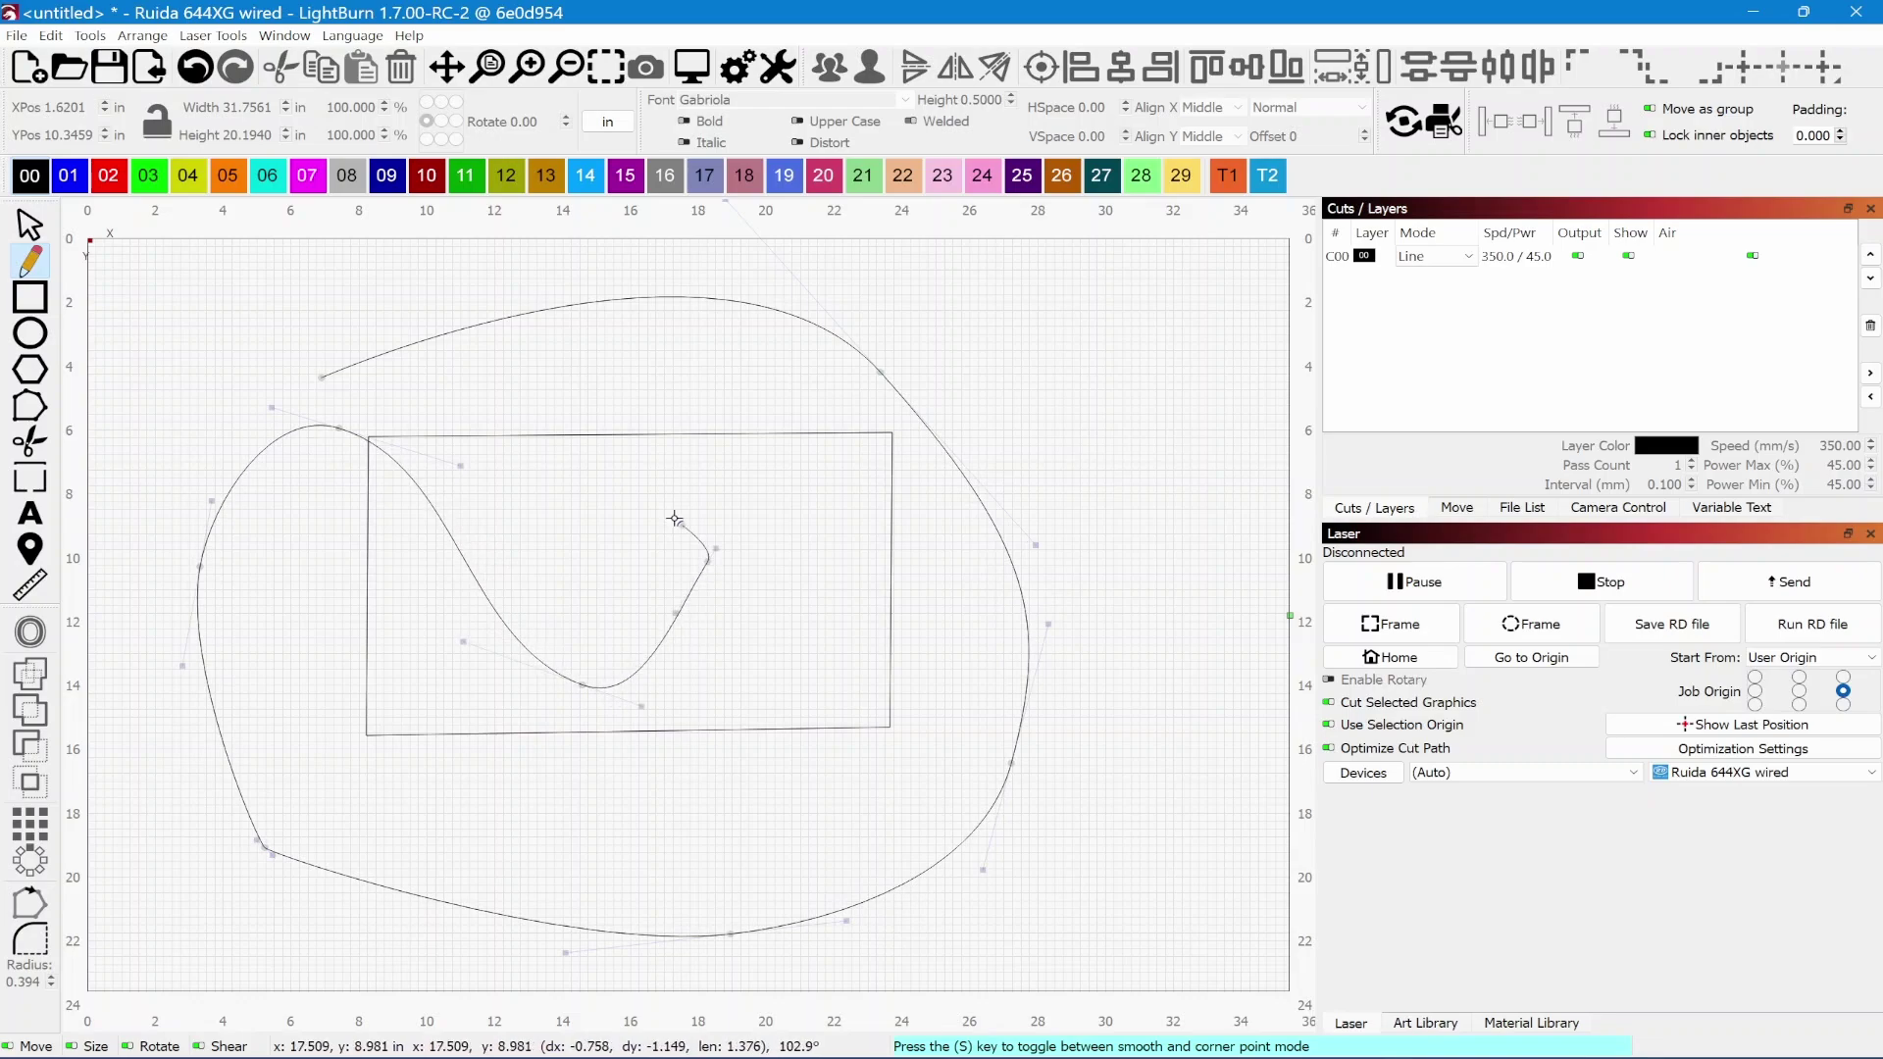
pyautogui.moveTo(542, 340); pyautogui.dragTo(390, 374)
pyautogui.moveTo(257, 663); pyautogui.dragTo(227, 763)
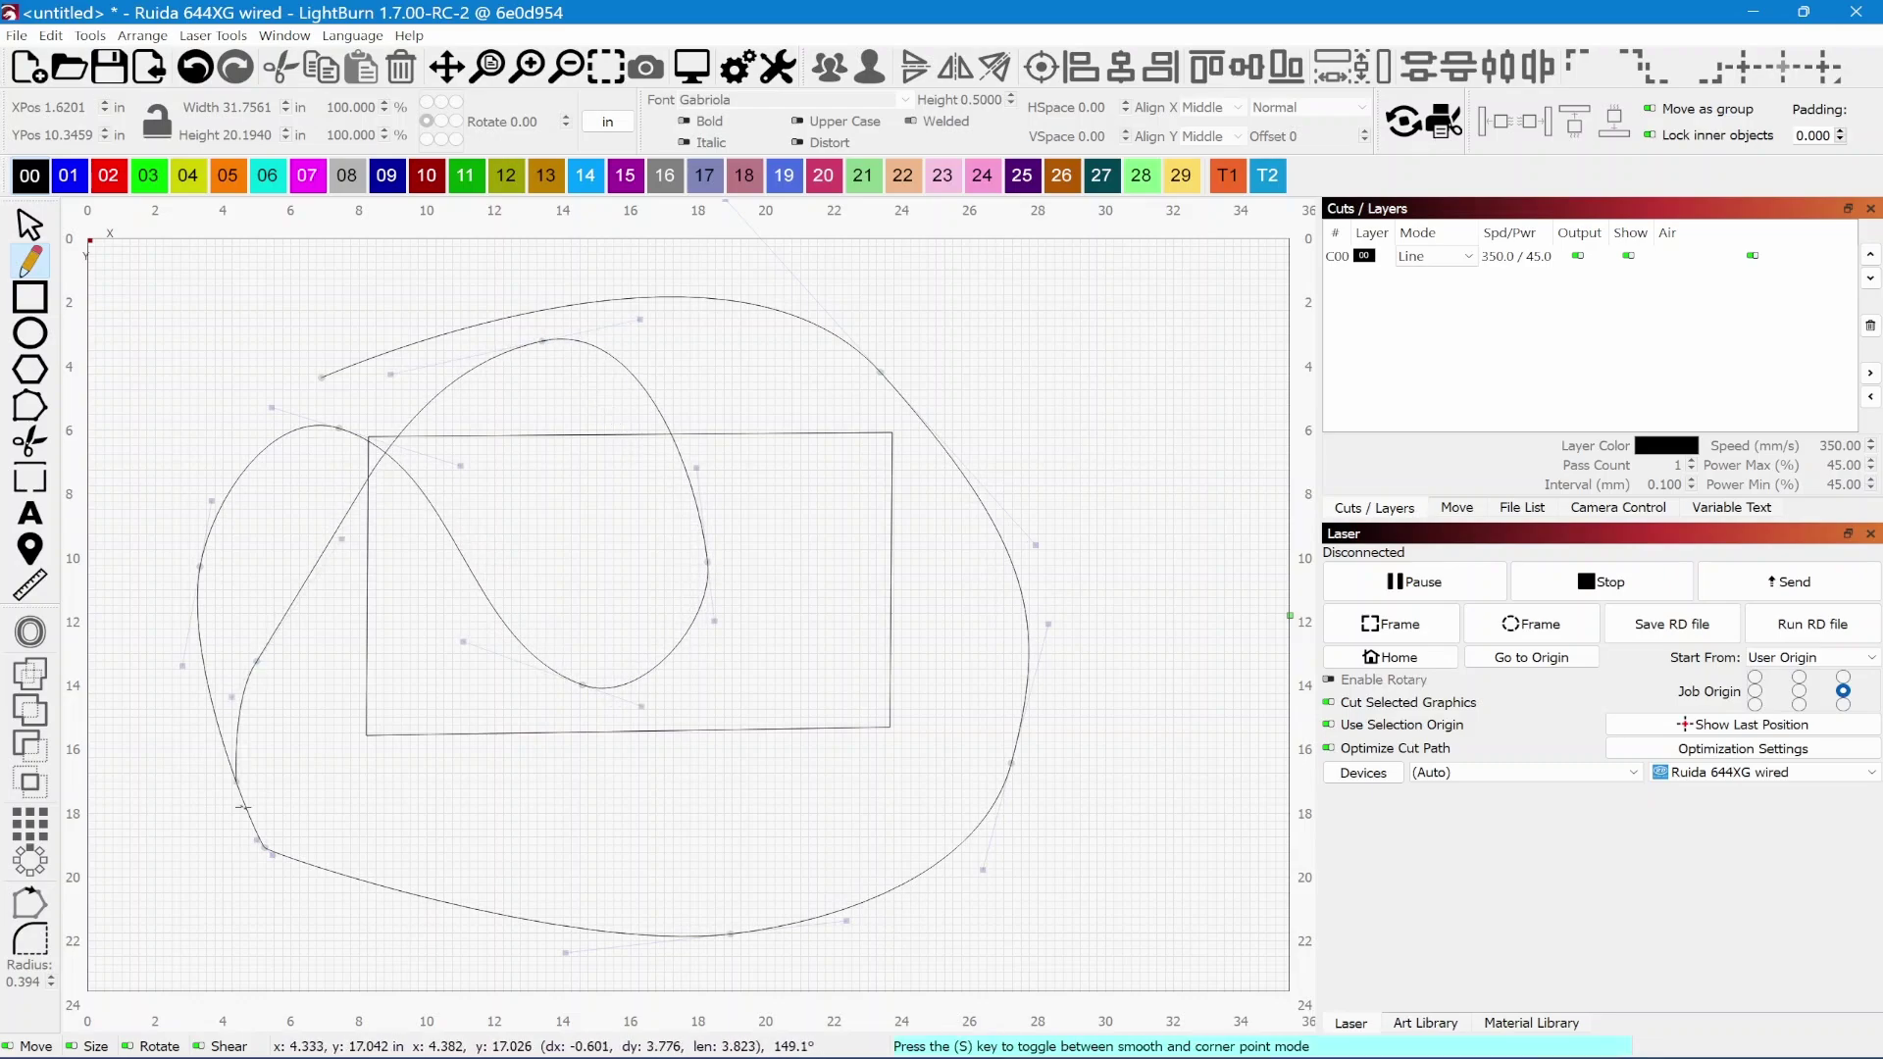
pyautogui.moveTo(391, 971); pyautogui.dragTo(499, 984)
pyautogui.moveTo(424, 682); pyautogui.dragTo(490, 630)
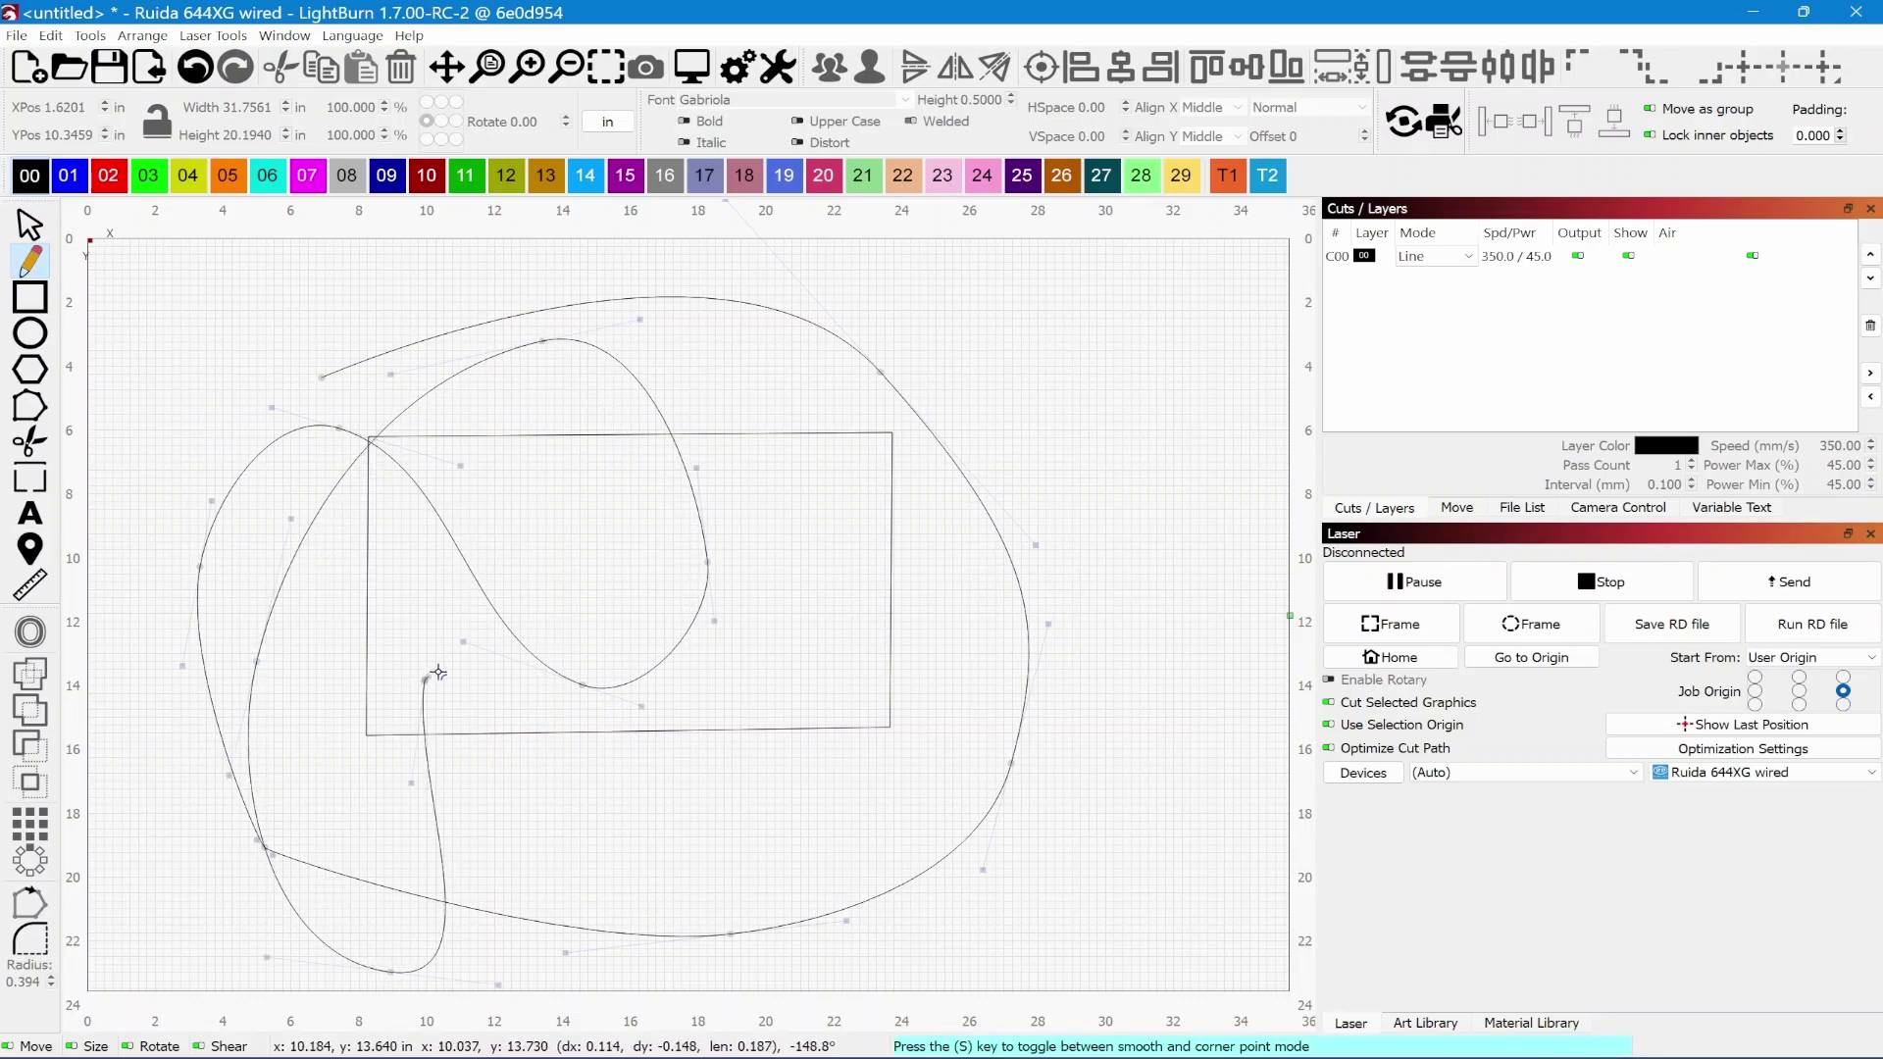
pyautogui.moveTo(688, 867); pyautogui.dragTo(789, 911)
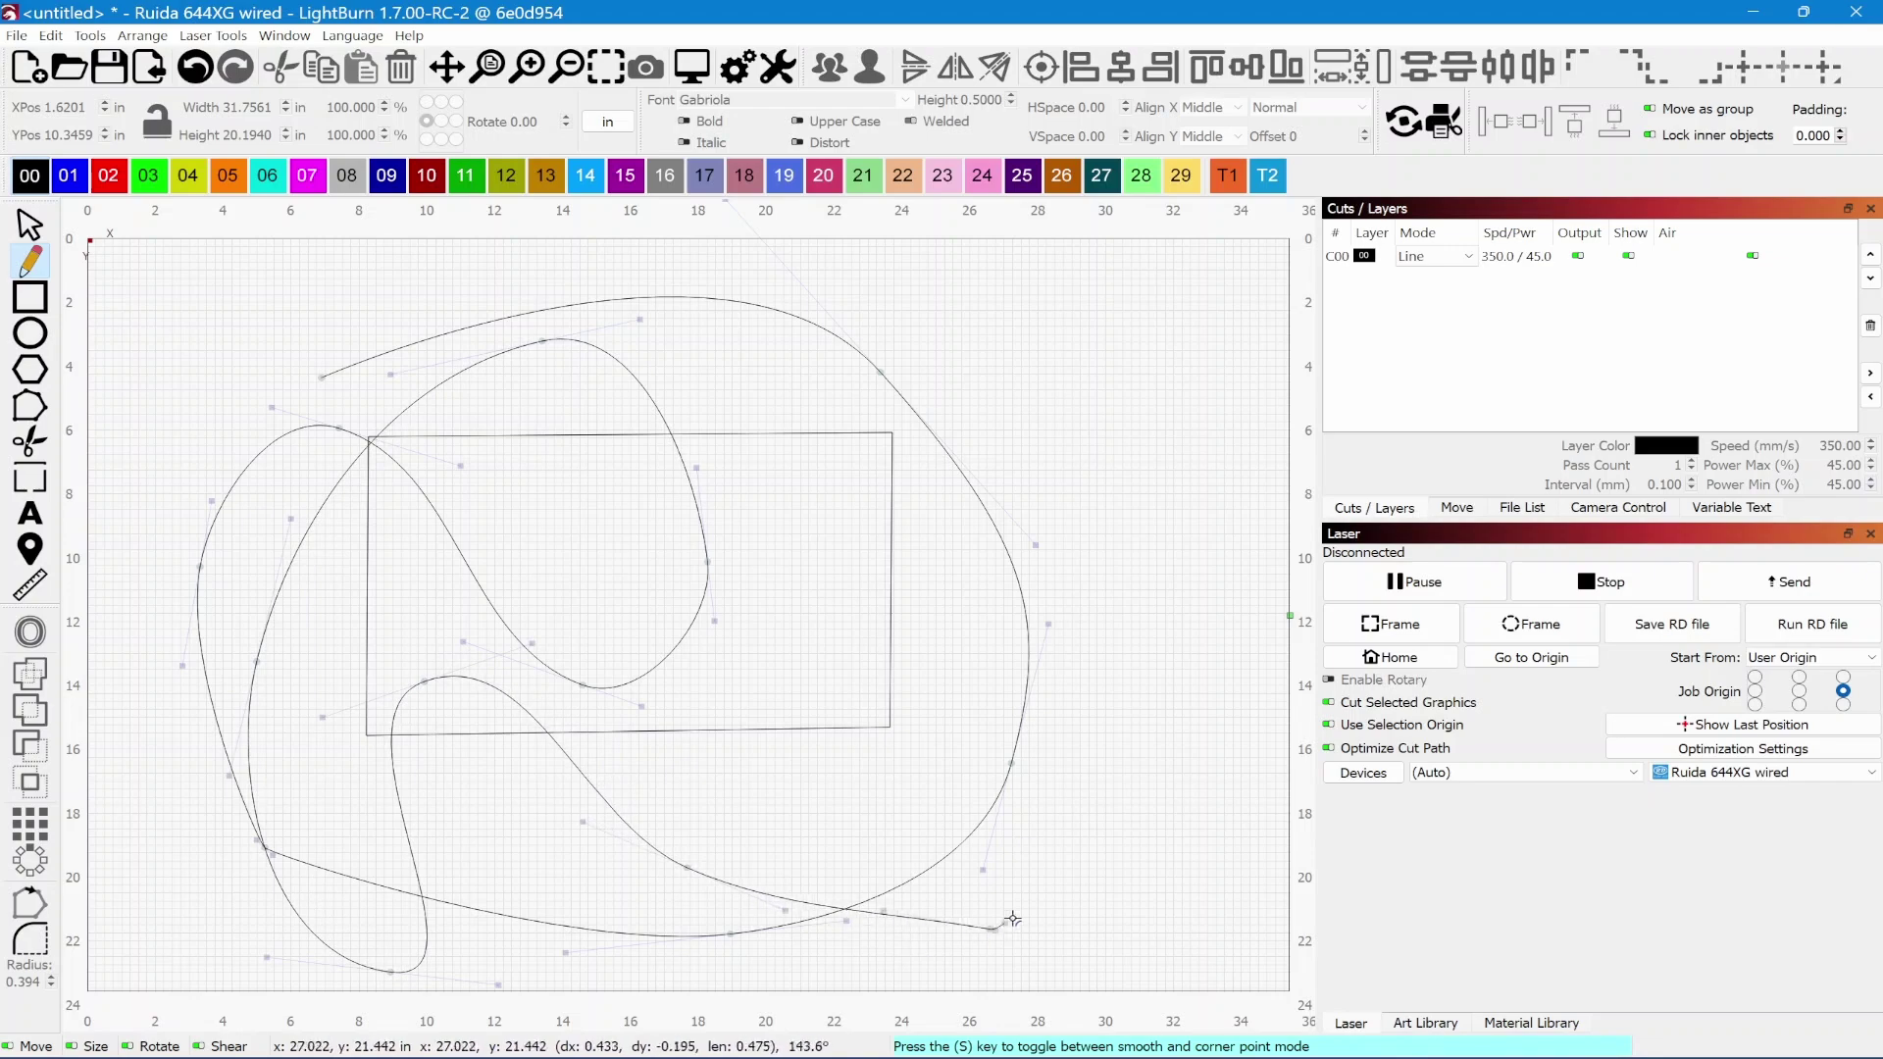
pyautogui.moveTo(990, 929); pyautogui.dragTo(1070, 902)
pyautogui.moveTo(1075, 680); pyautogui.dragTo(1016, 577)
pyautogui.moveTo(760, 528); pyautogui.dragTo(739, 429)
pyautogui.moveTo(1038, 319); pyautogui.dragTo(1009, 212)
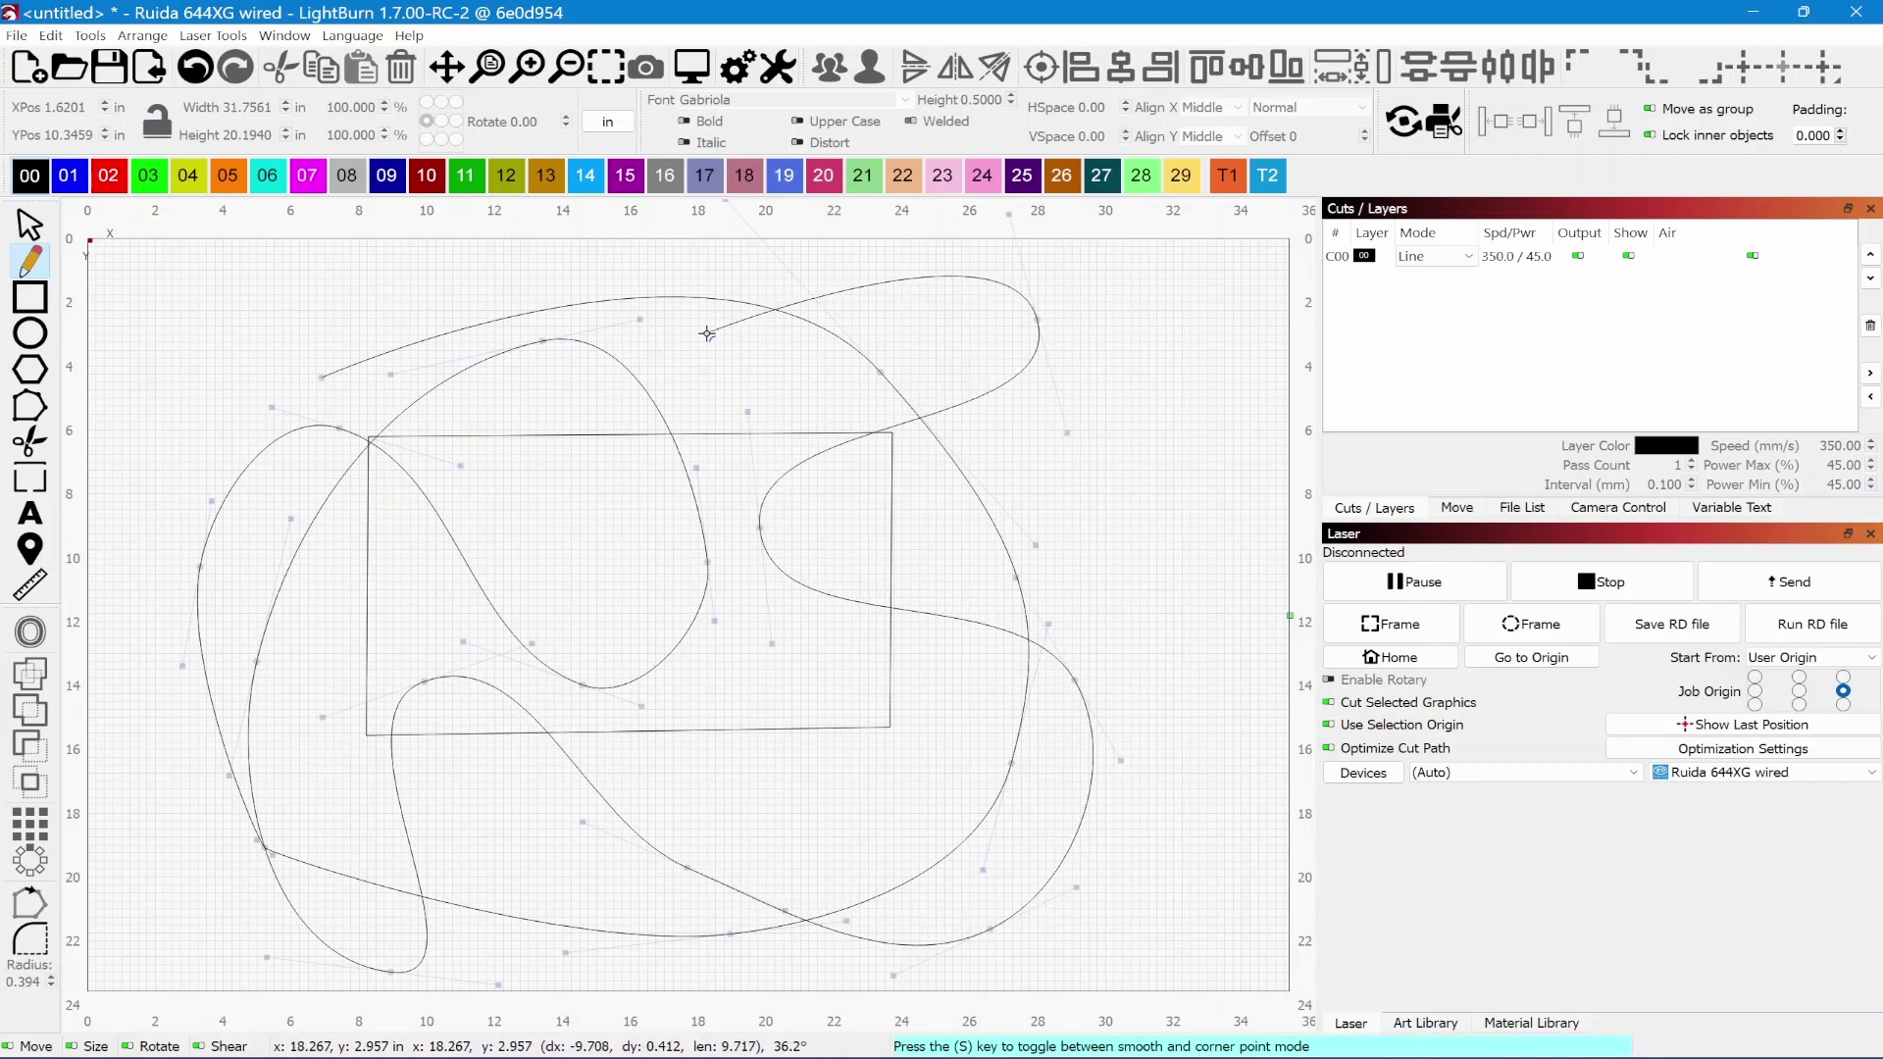
pyautogui.moveTo(706, 332); pyautogui.dragTo(652, 304)
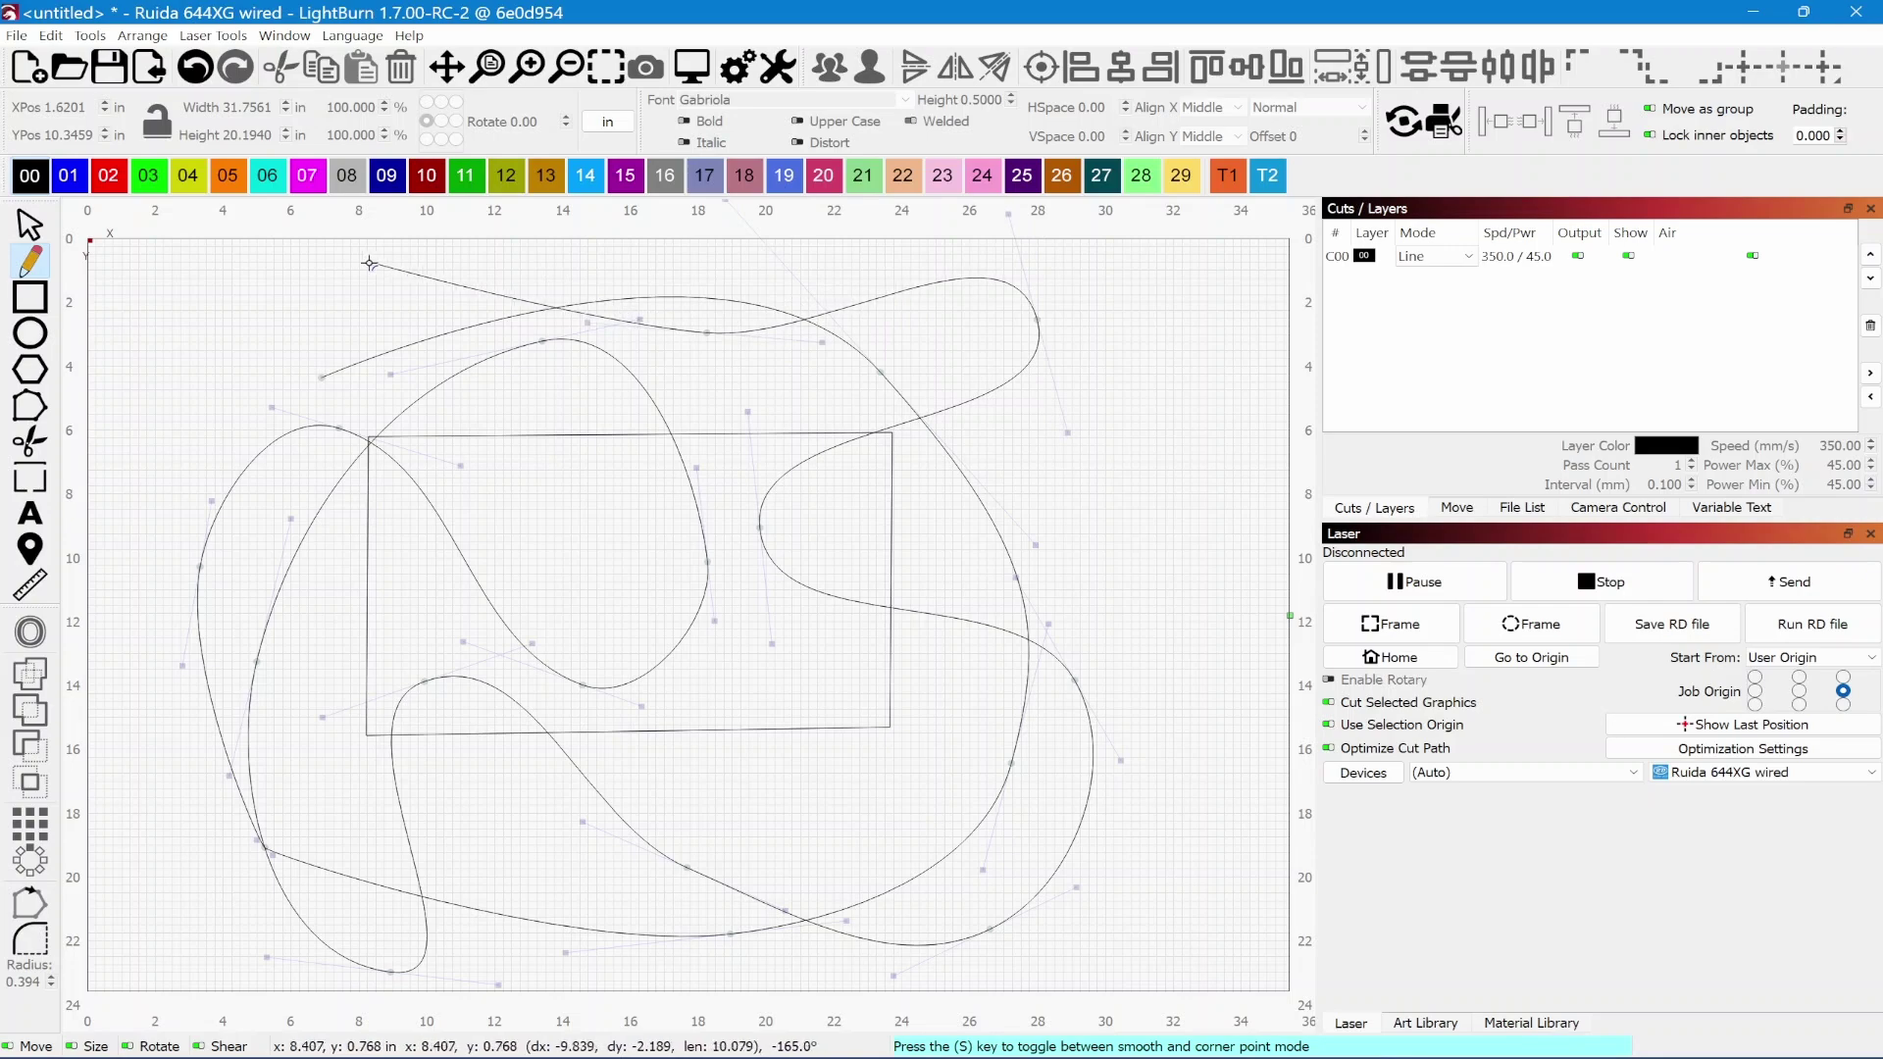
pyautogui.moveTo(187, 254); pyautogui.dragTo(121, 261)
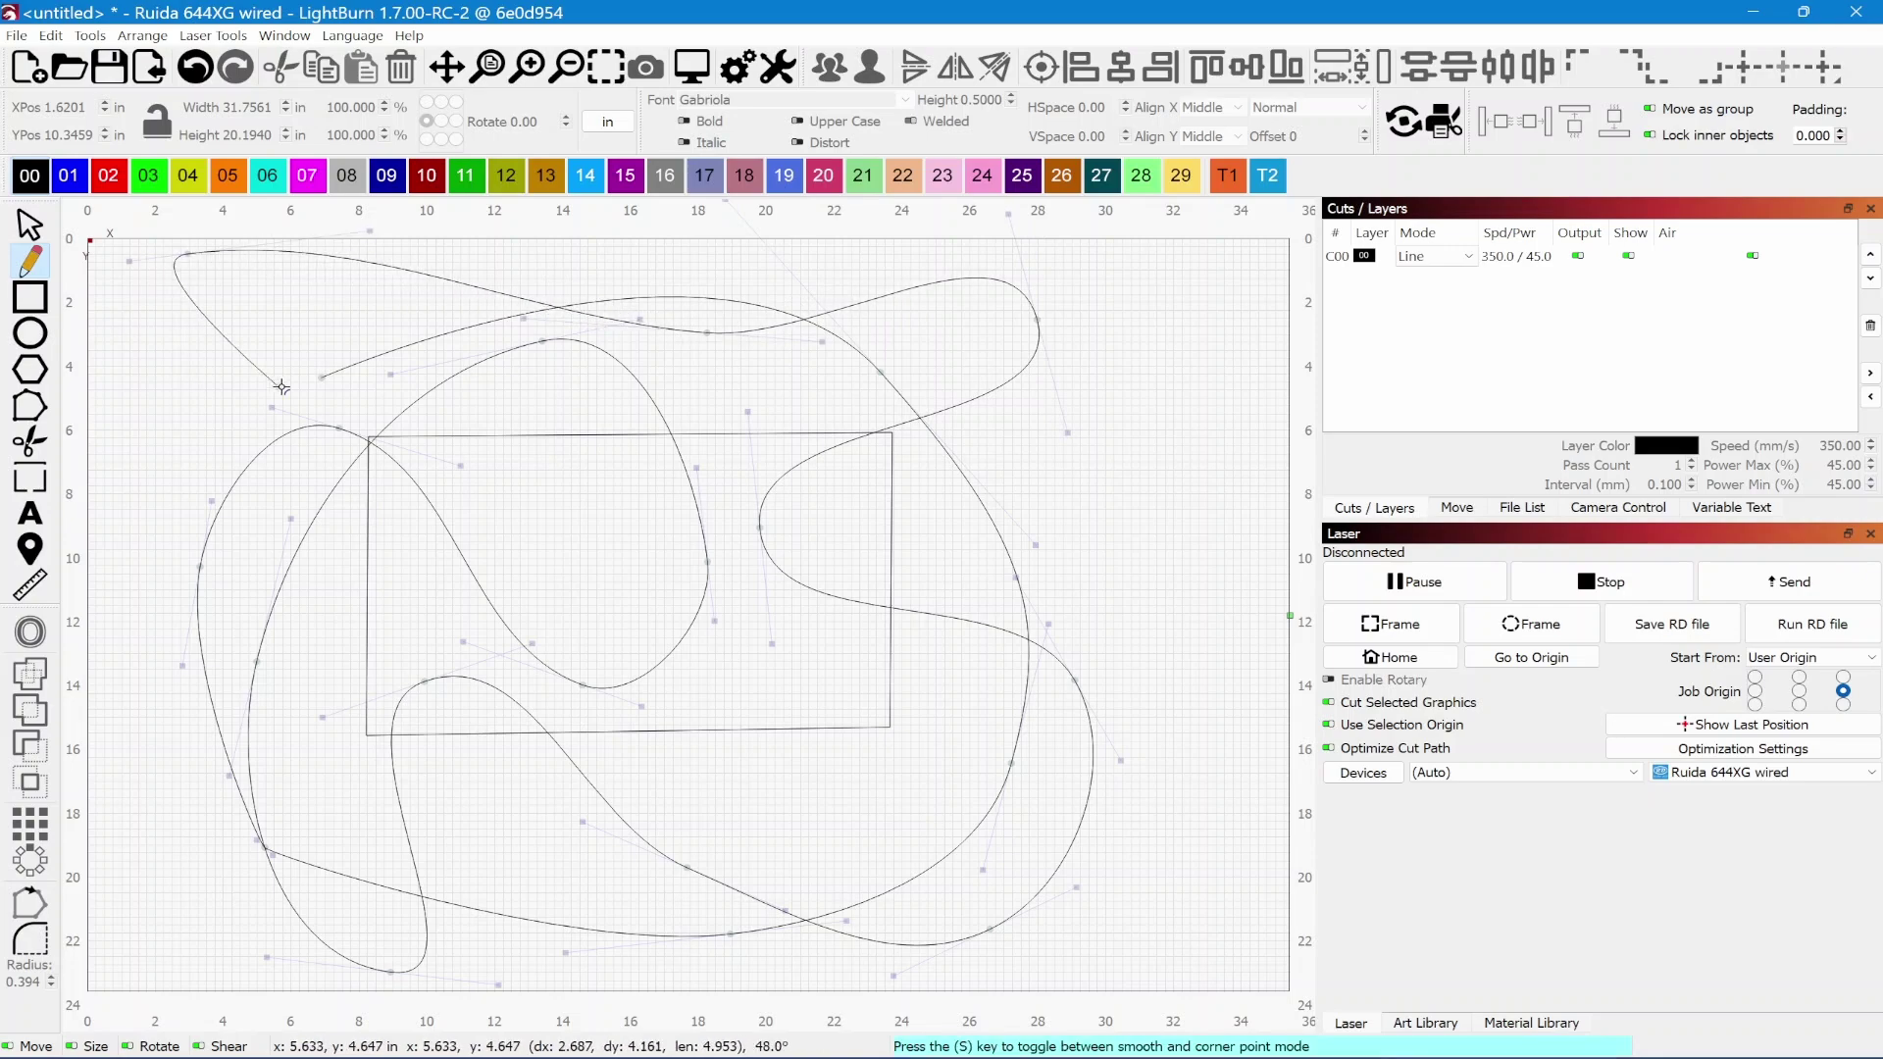
pyautogui.moveTo(323, 377); pyautogui.dragTo(315, 377)
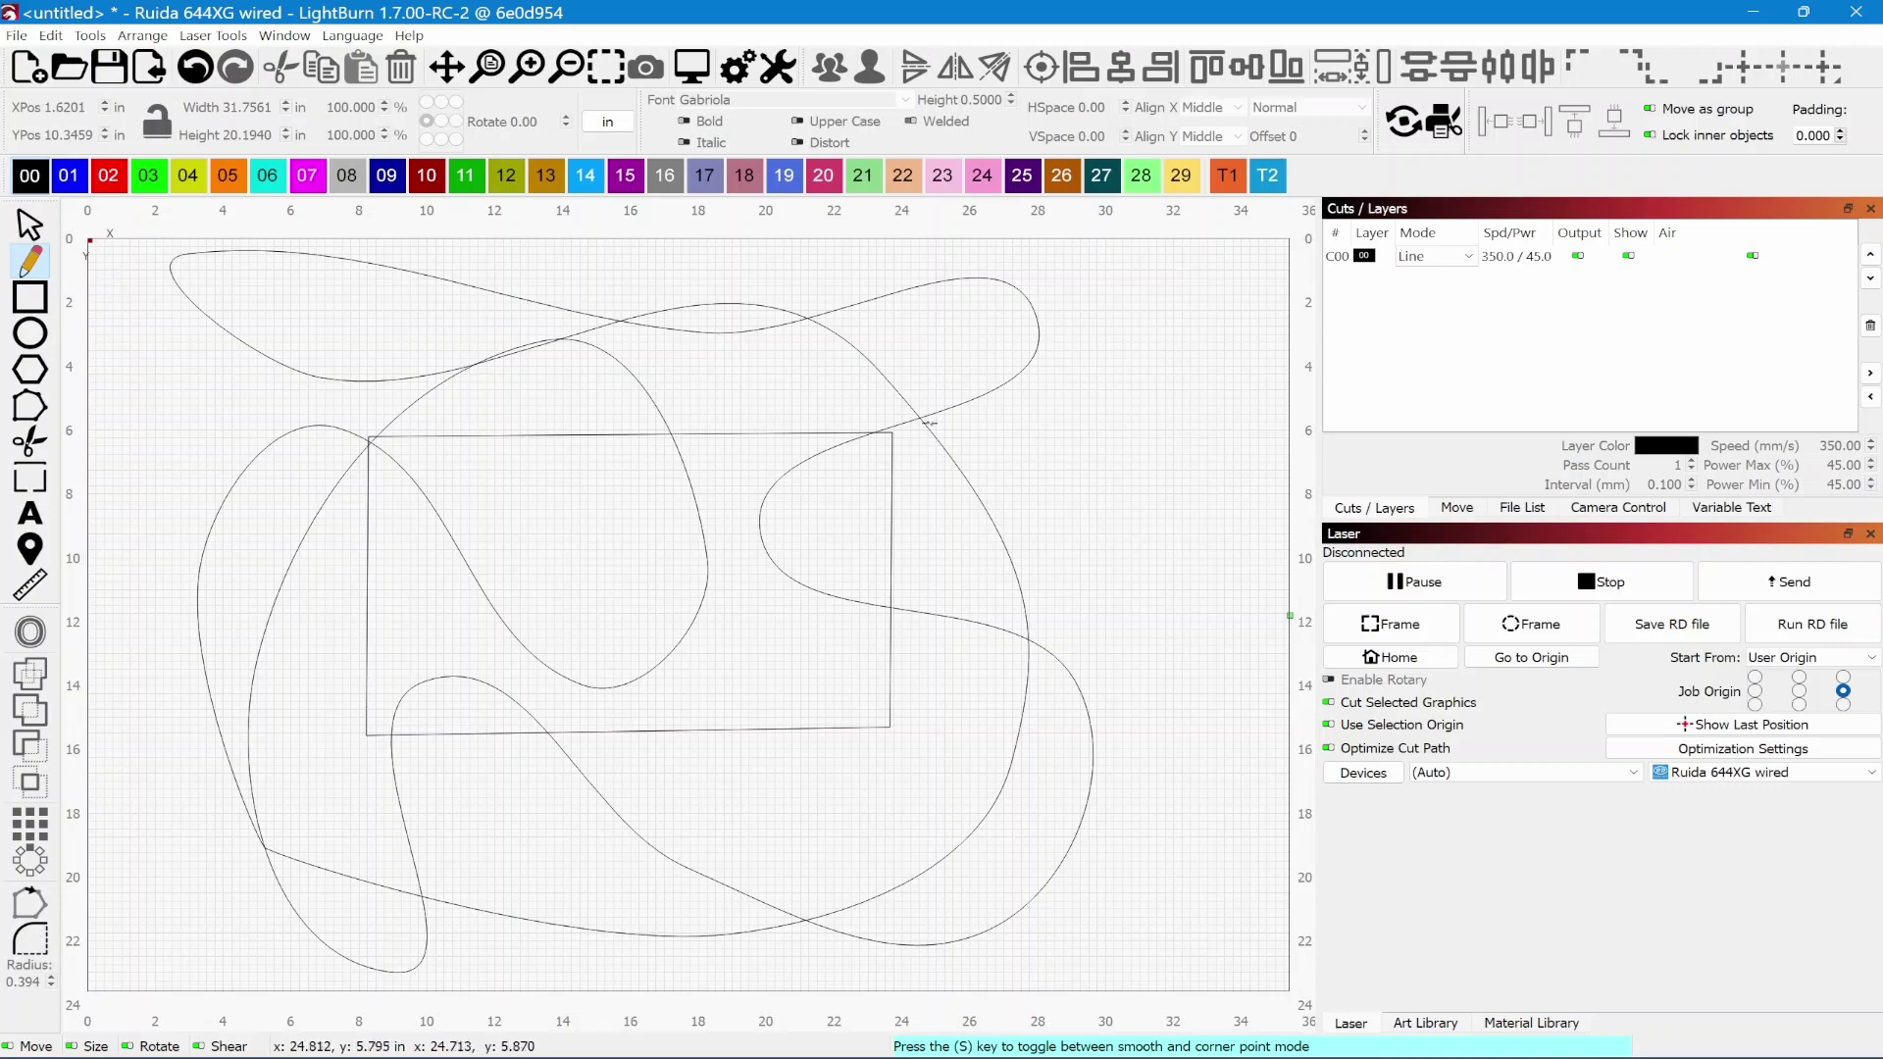
# - Draw a closed four-sided shape about 4.8 by 7.2 in with the line tool, to the right of the freeform curve
pyautogui.click(1070, 400)
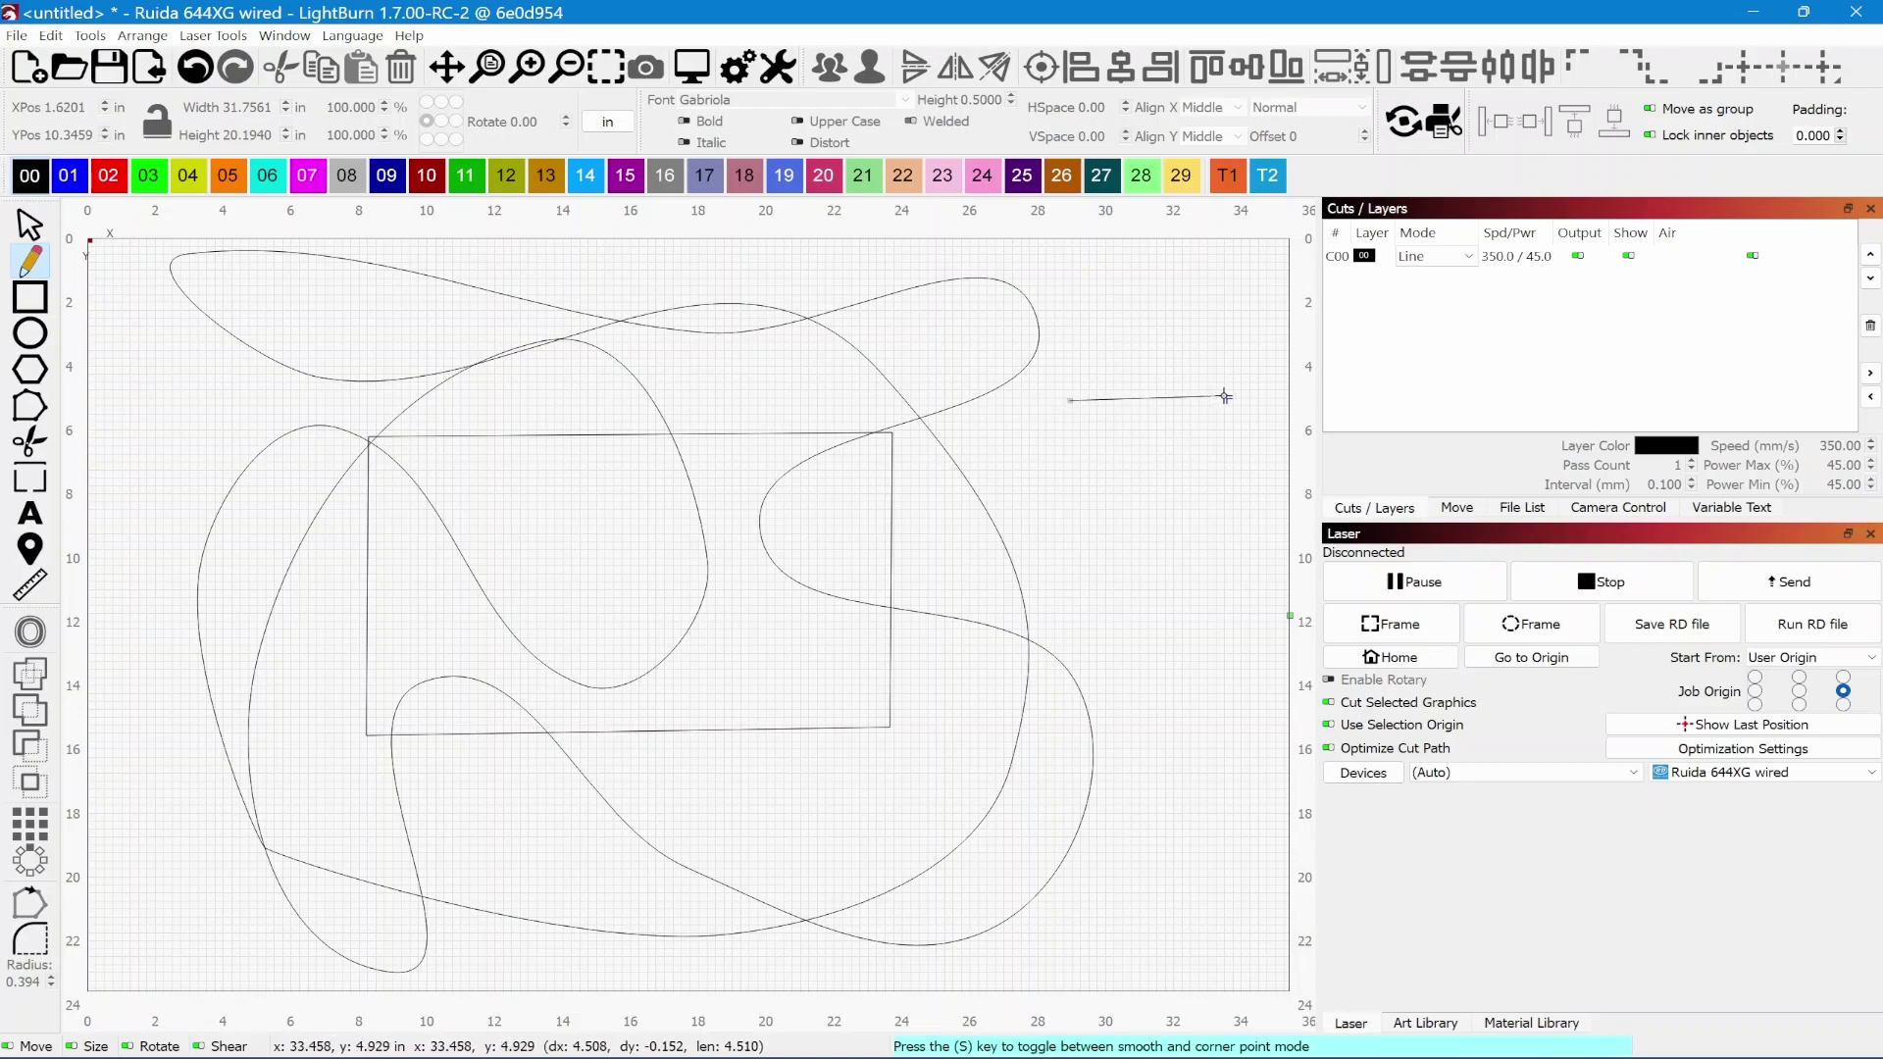
pyautogui.click(1228, 398)
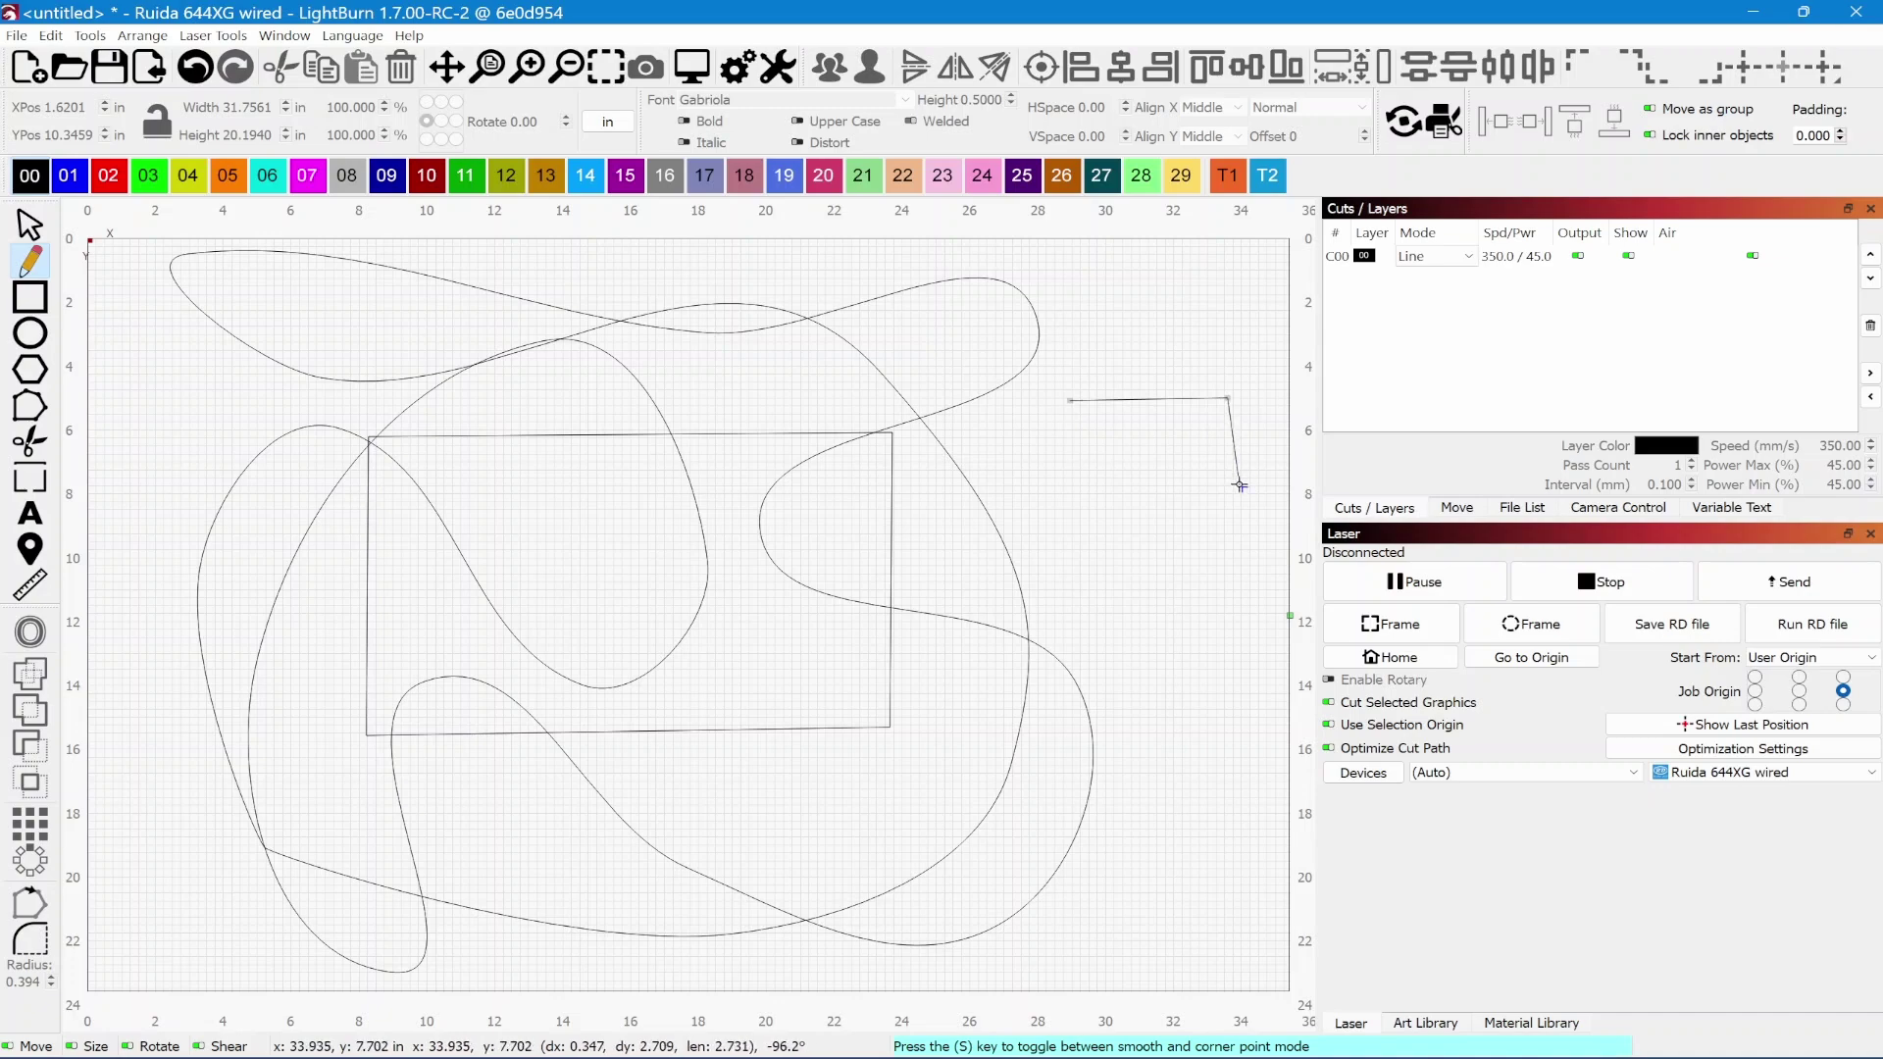
pyautogui.click(1228, 628)
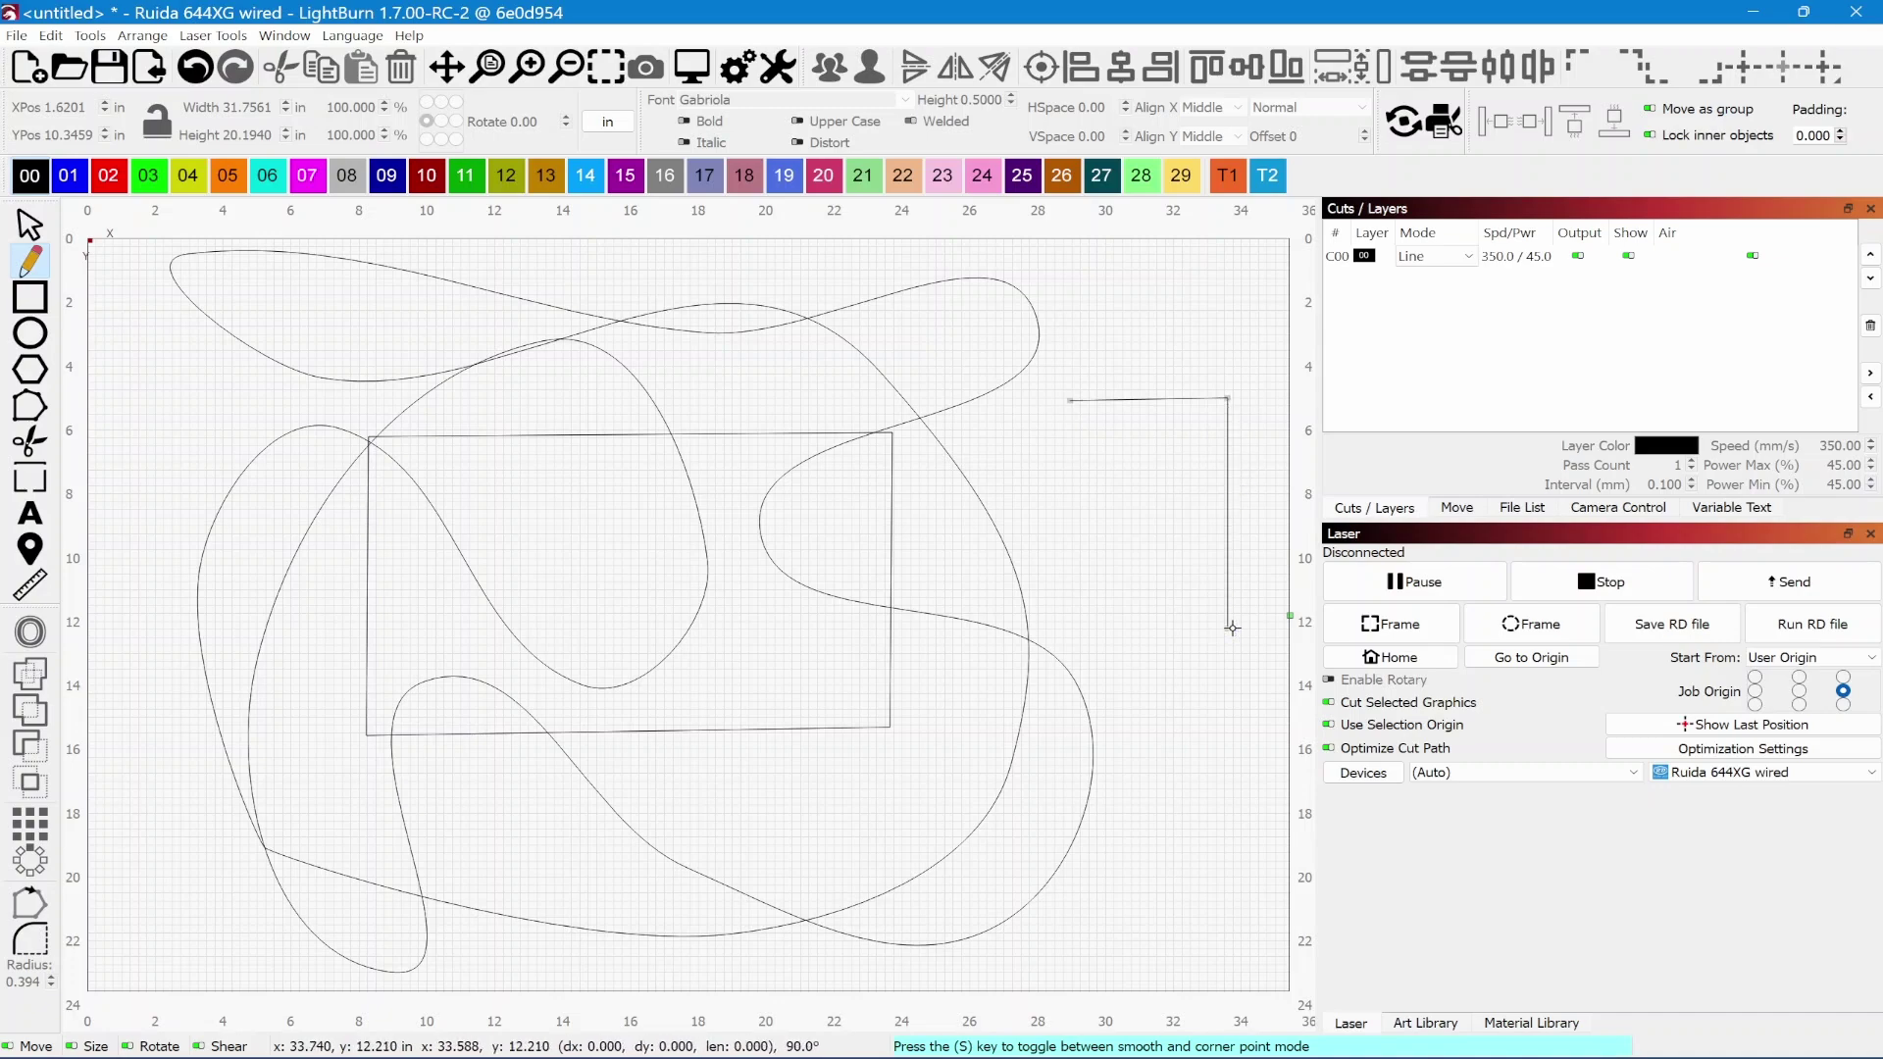
pyautogui.click(1068, 628)
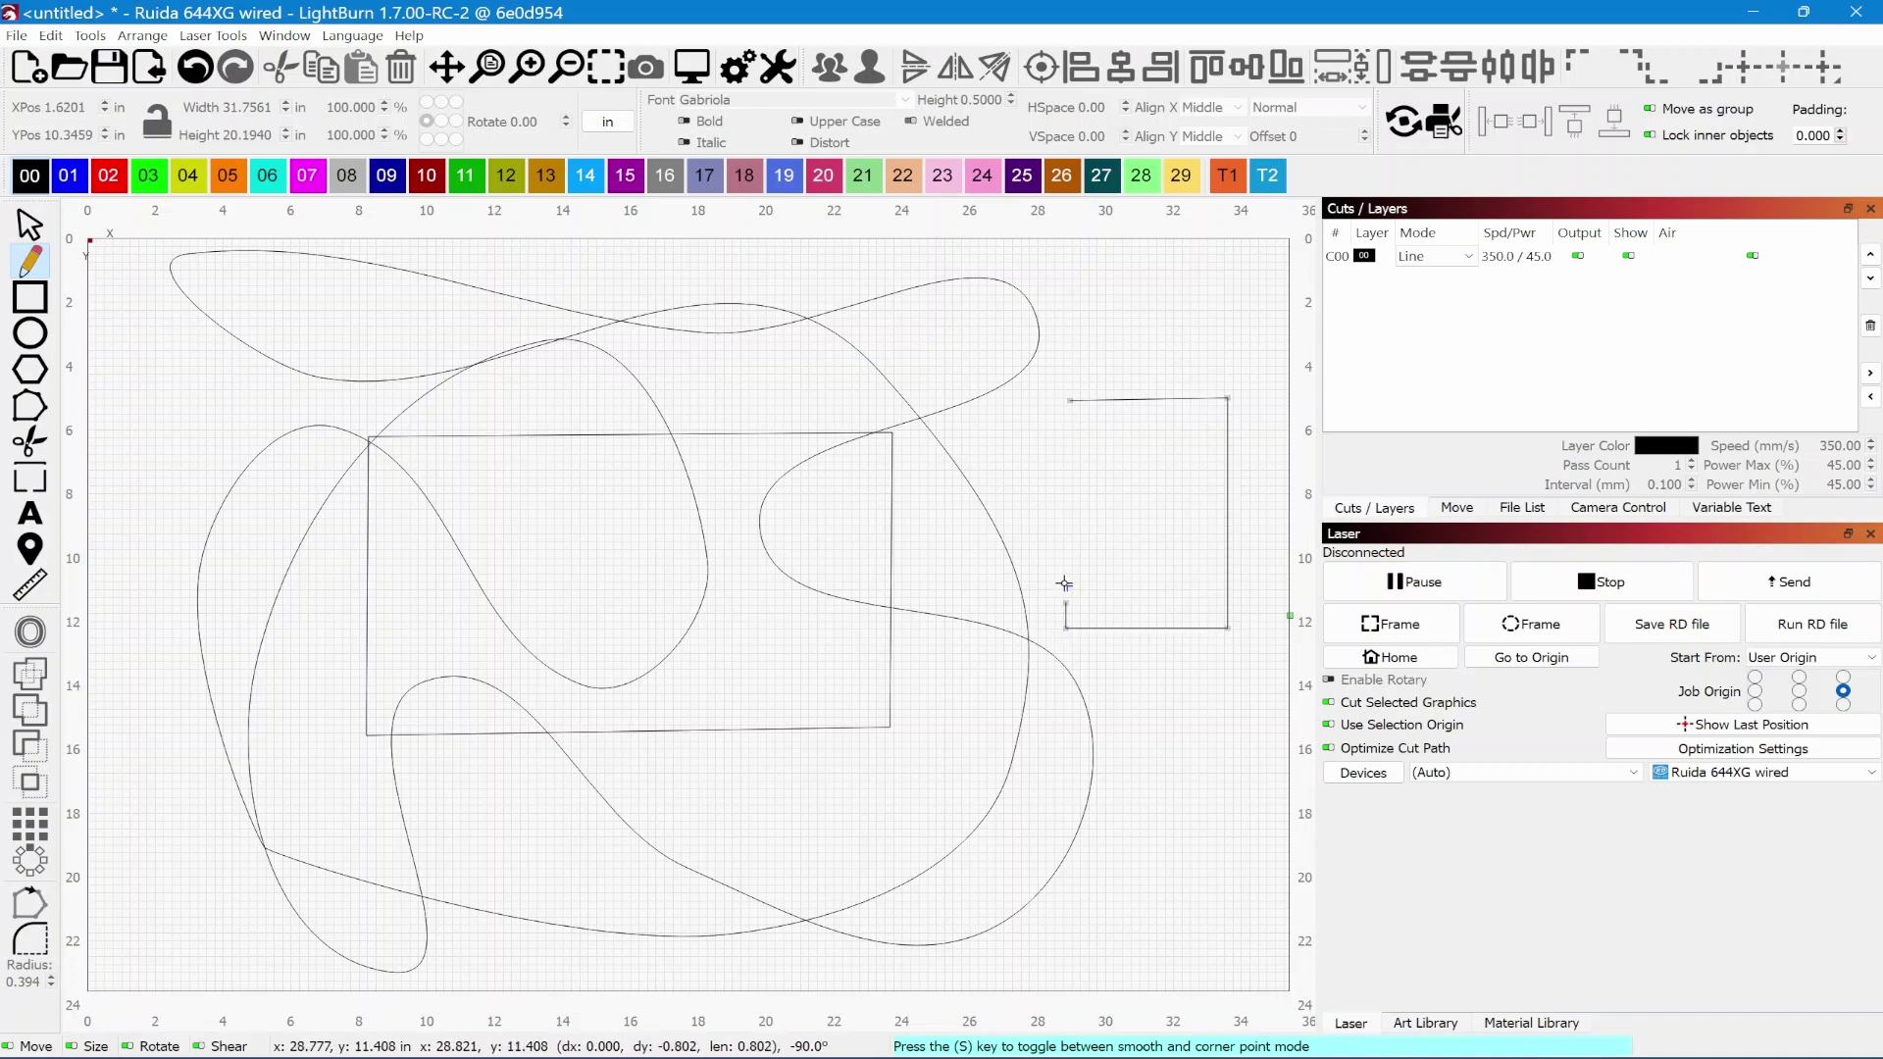
pyautogui.click(1070, 399)
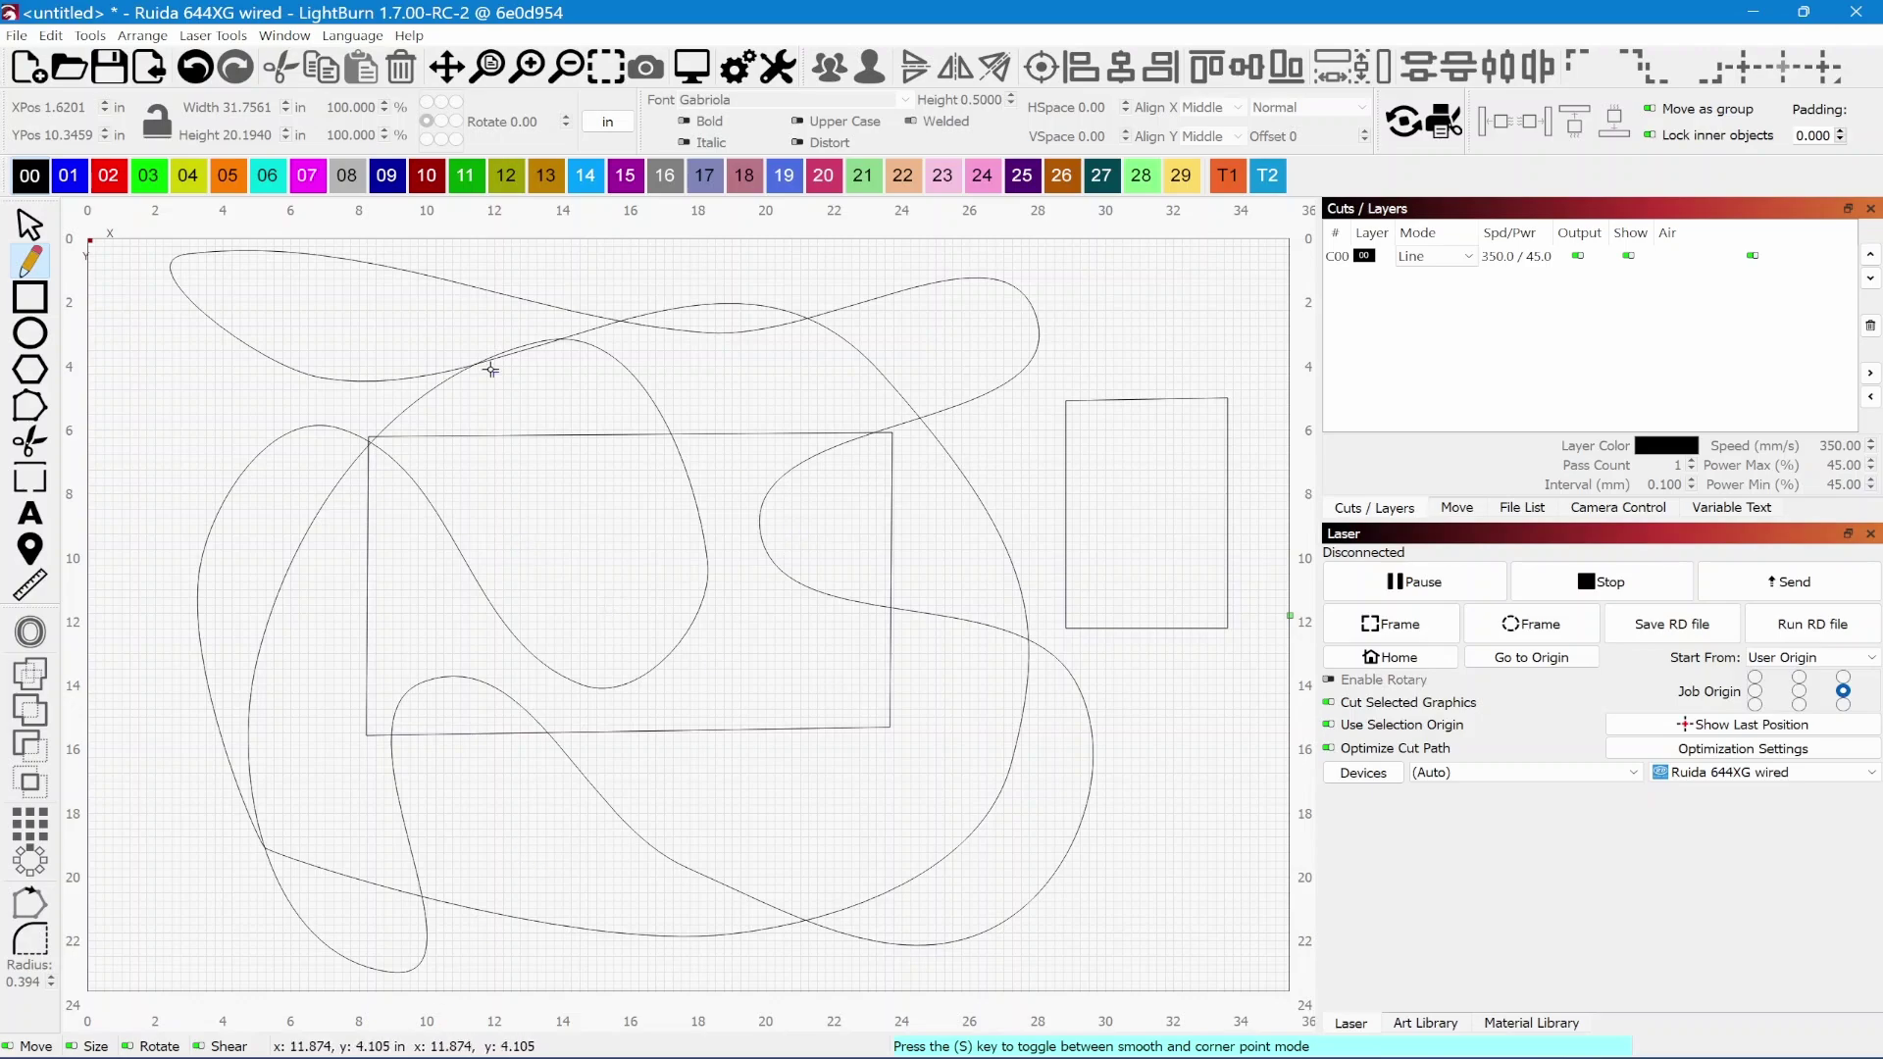
# - Trim away the sections of the large four-sided shape between its intersections with the freeform curve
pyautogui.click(30, 447)
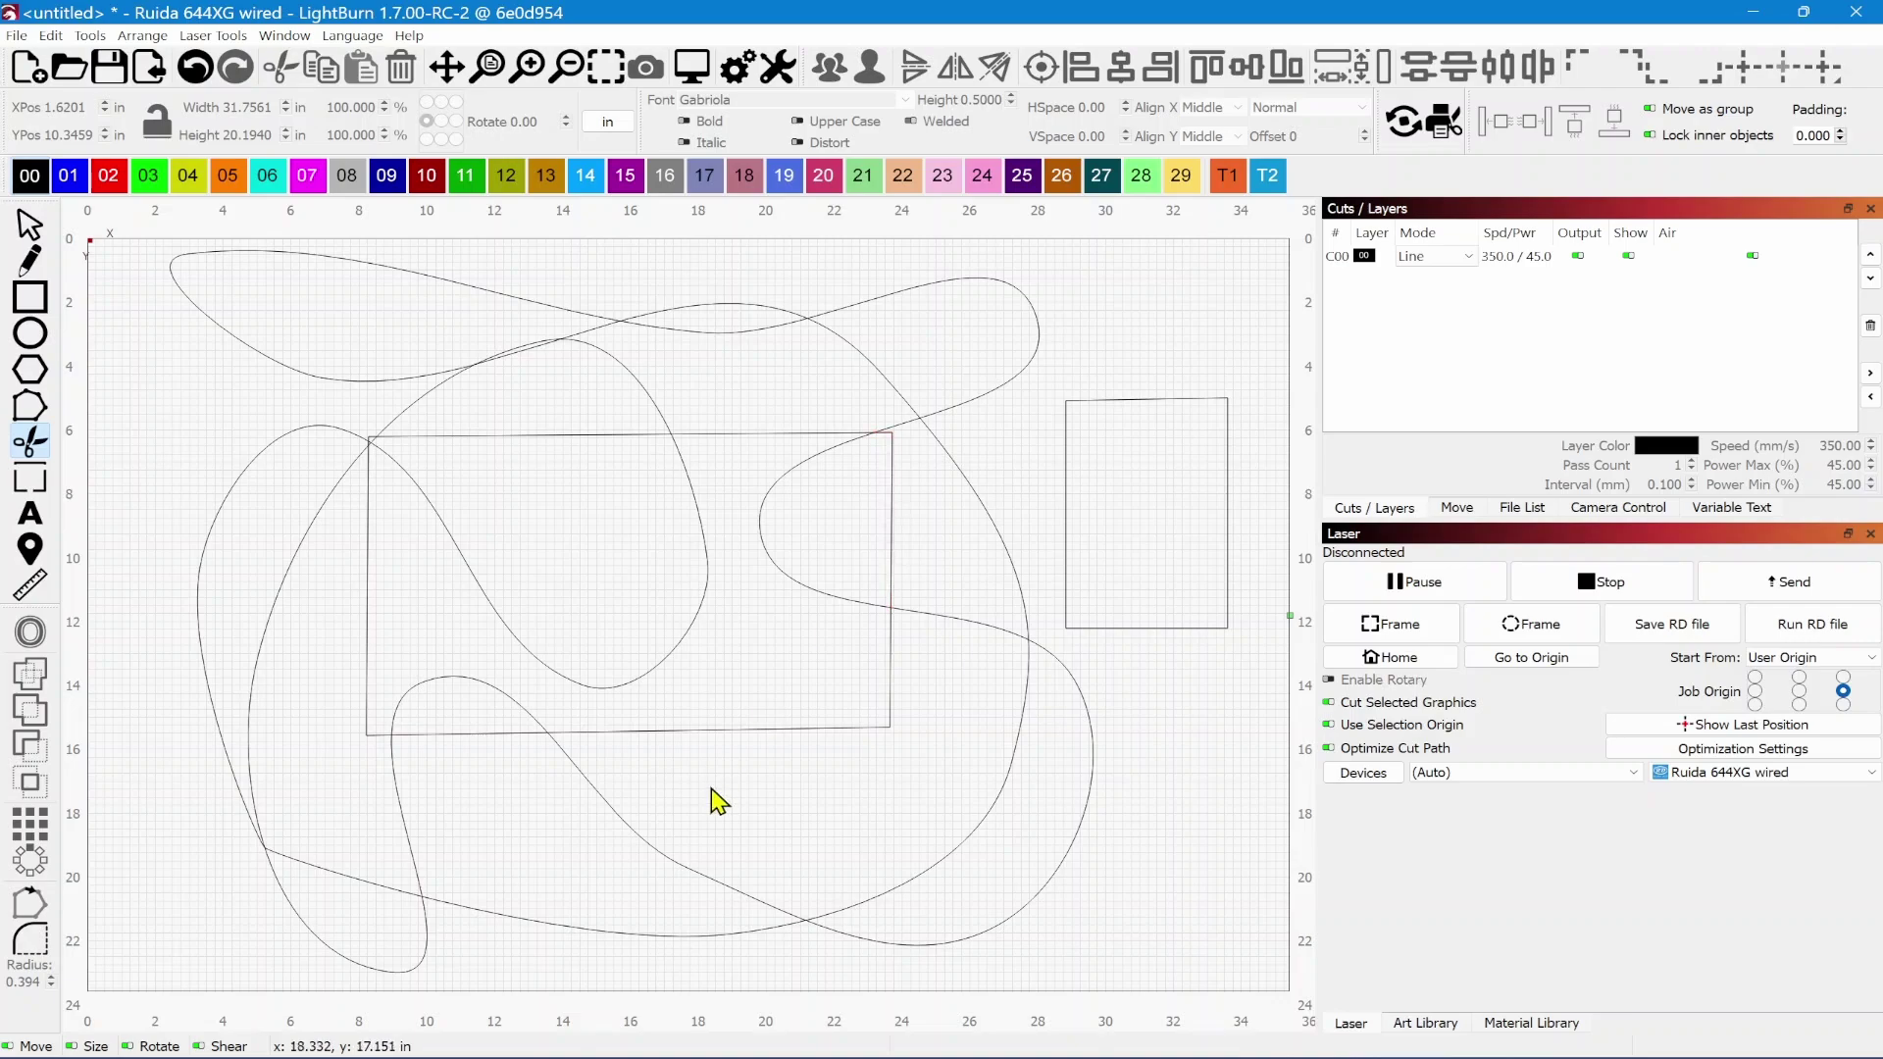
pyautogui.click(780, 730)
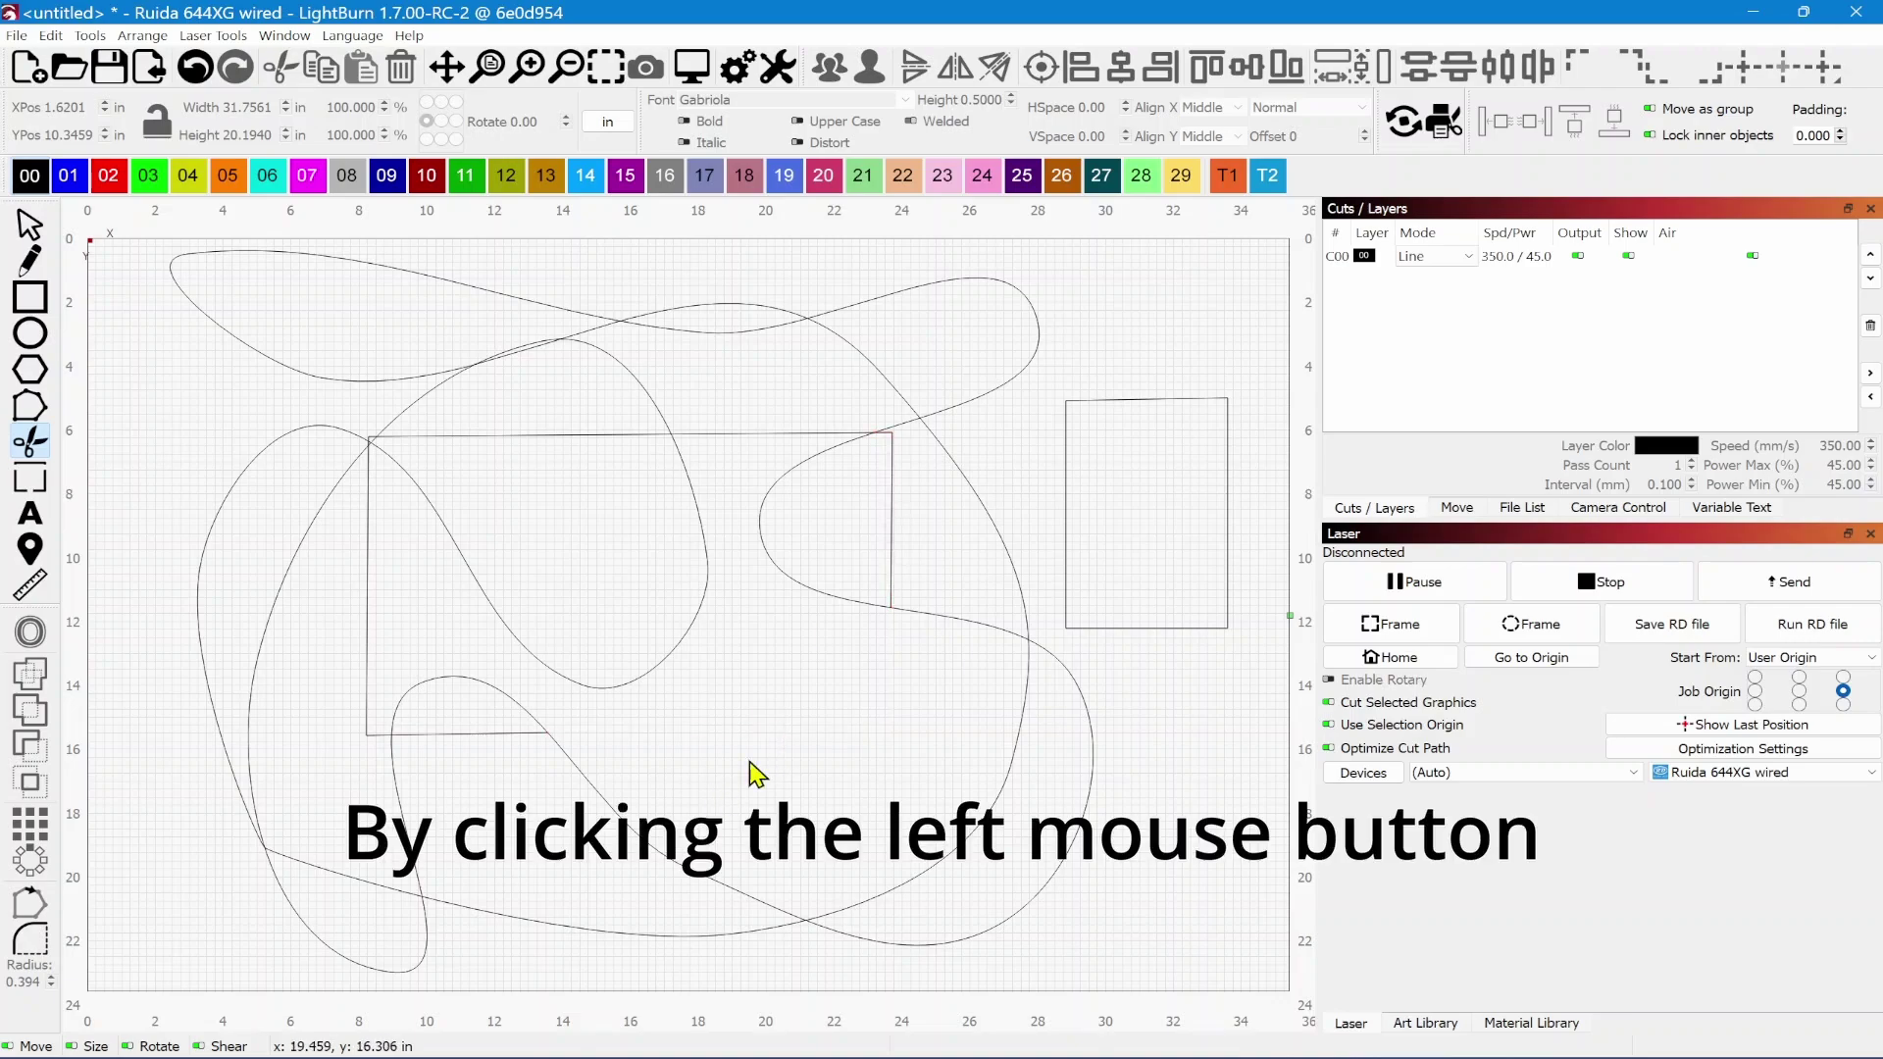
pyautogui.click(480, 734)
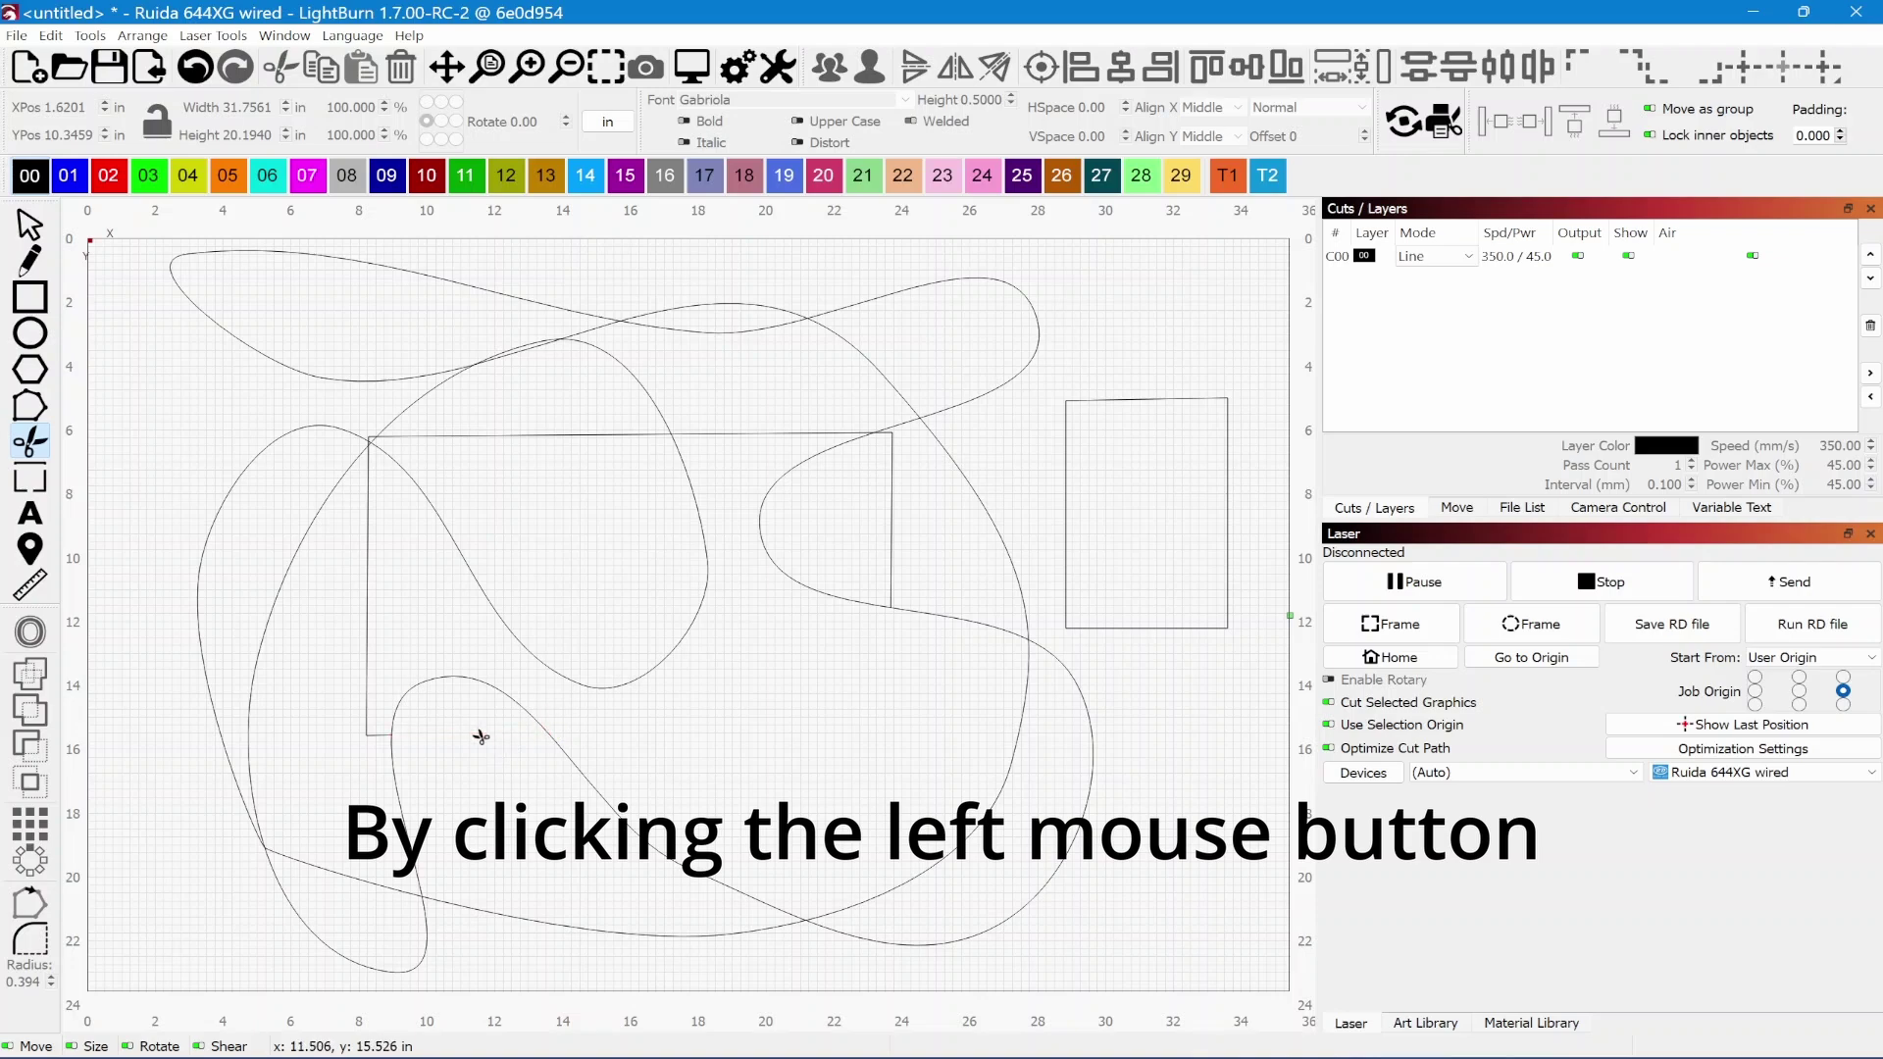
pyautogui.click(757, 433)
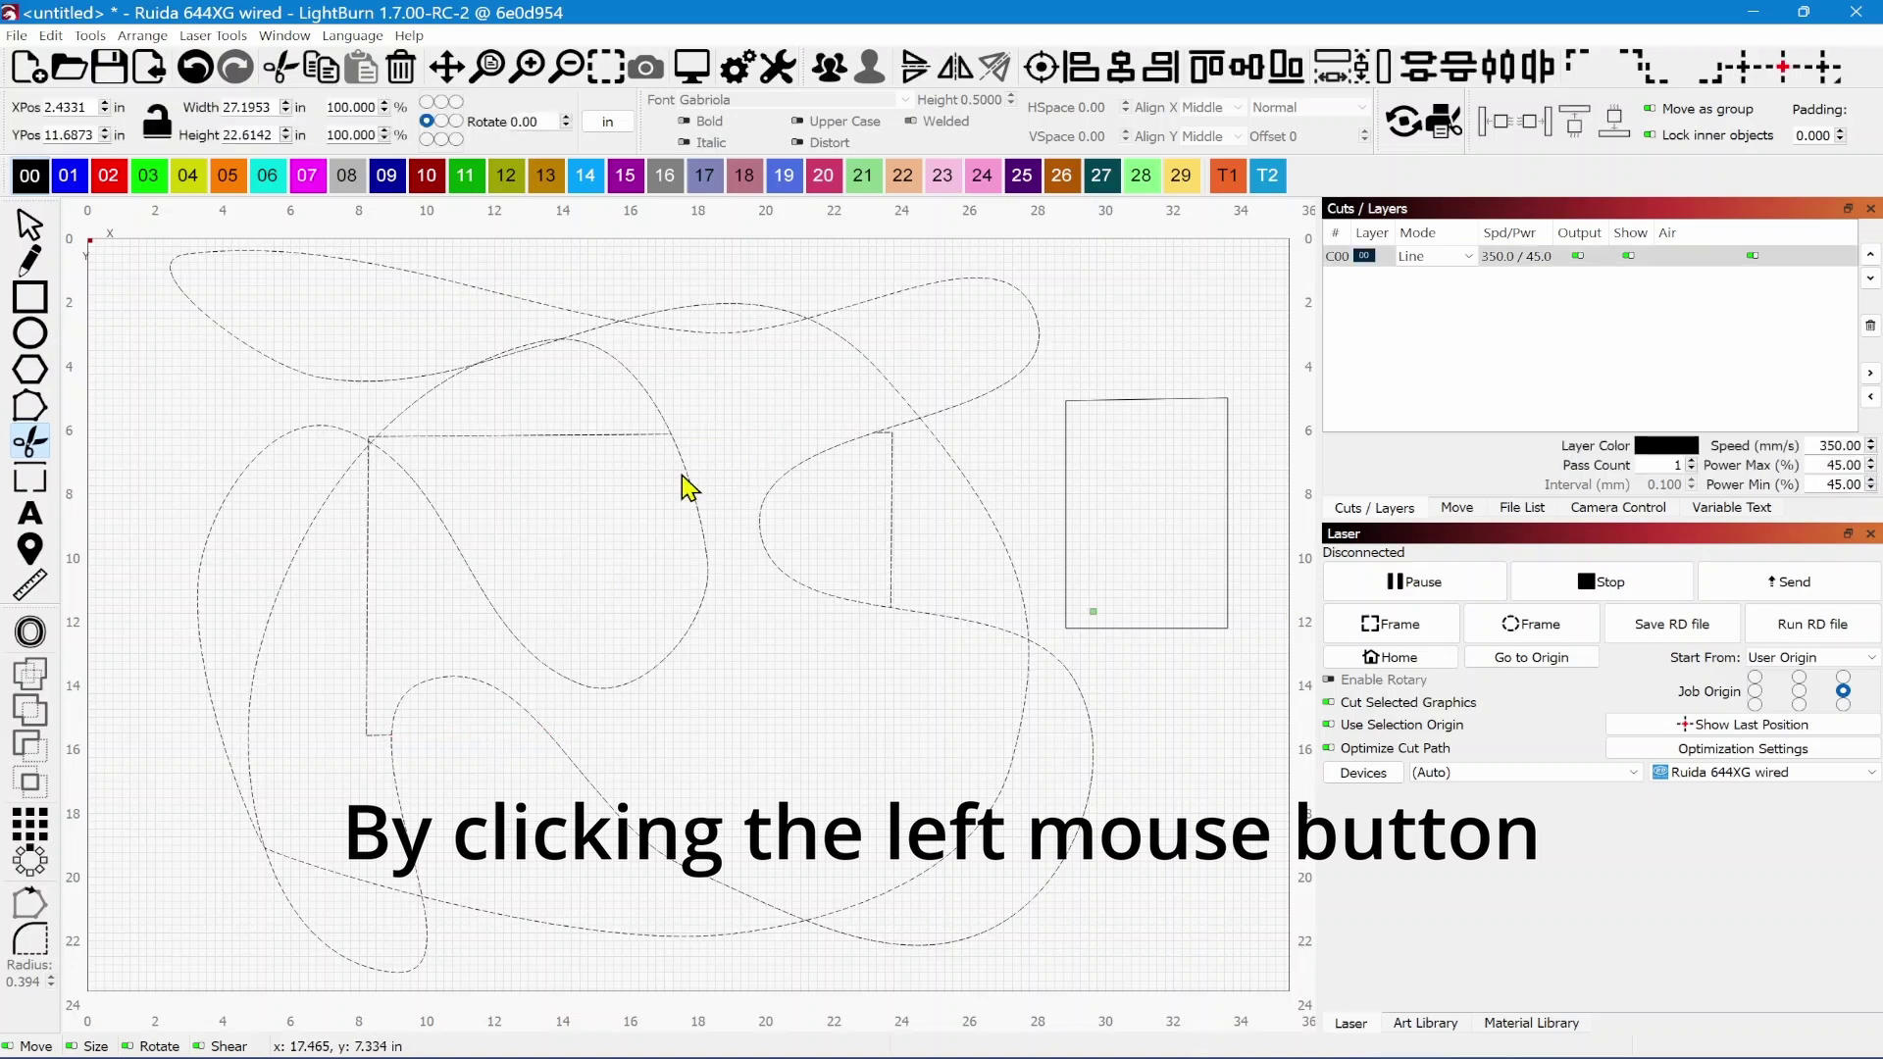
pyautogui.click(889, 517)
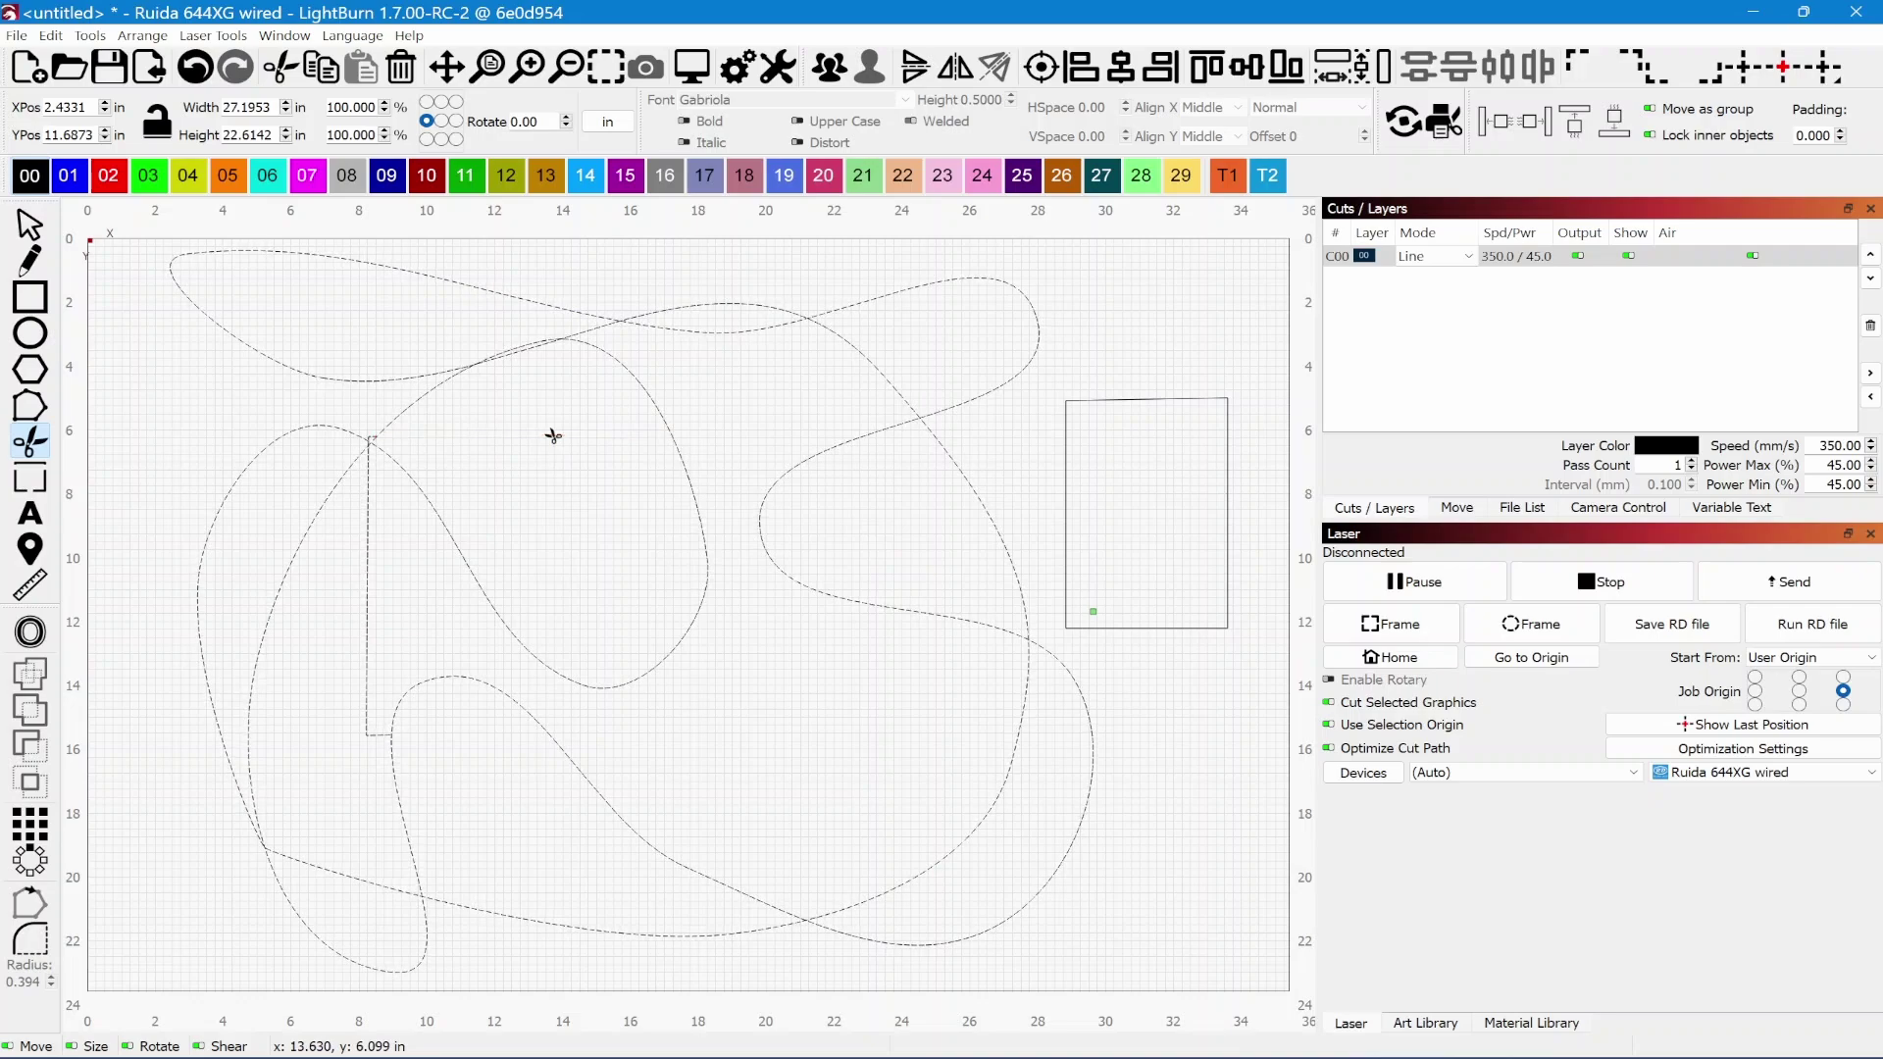
pyautogui.click(369, 618)
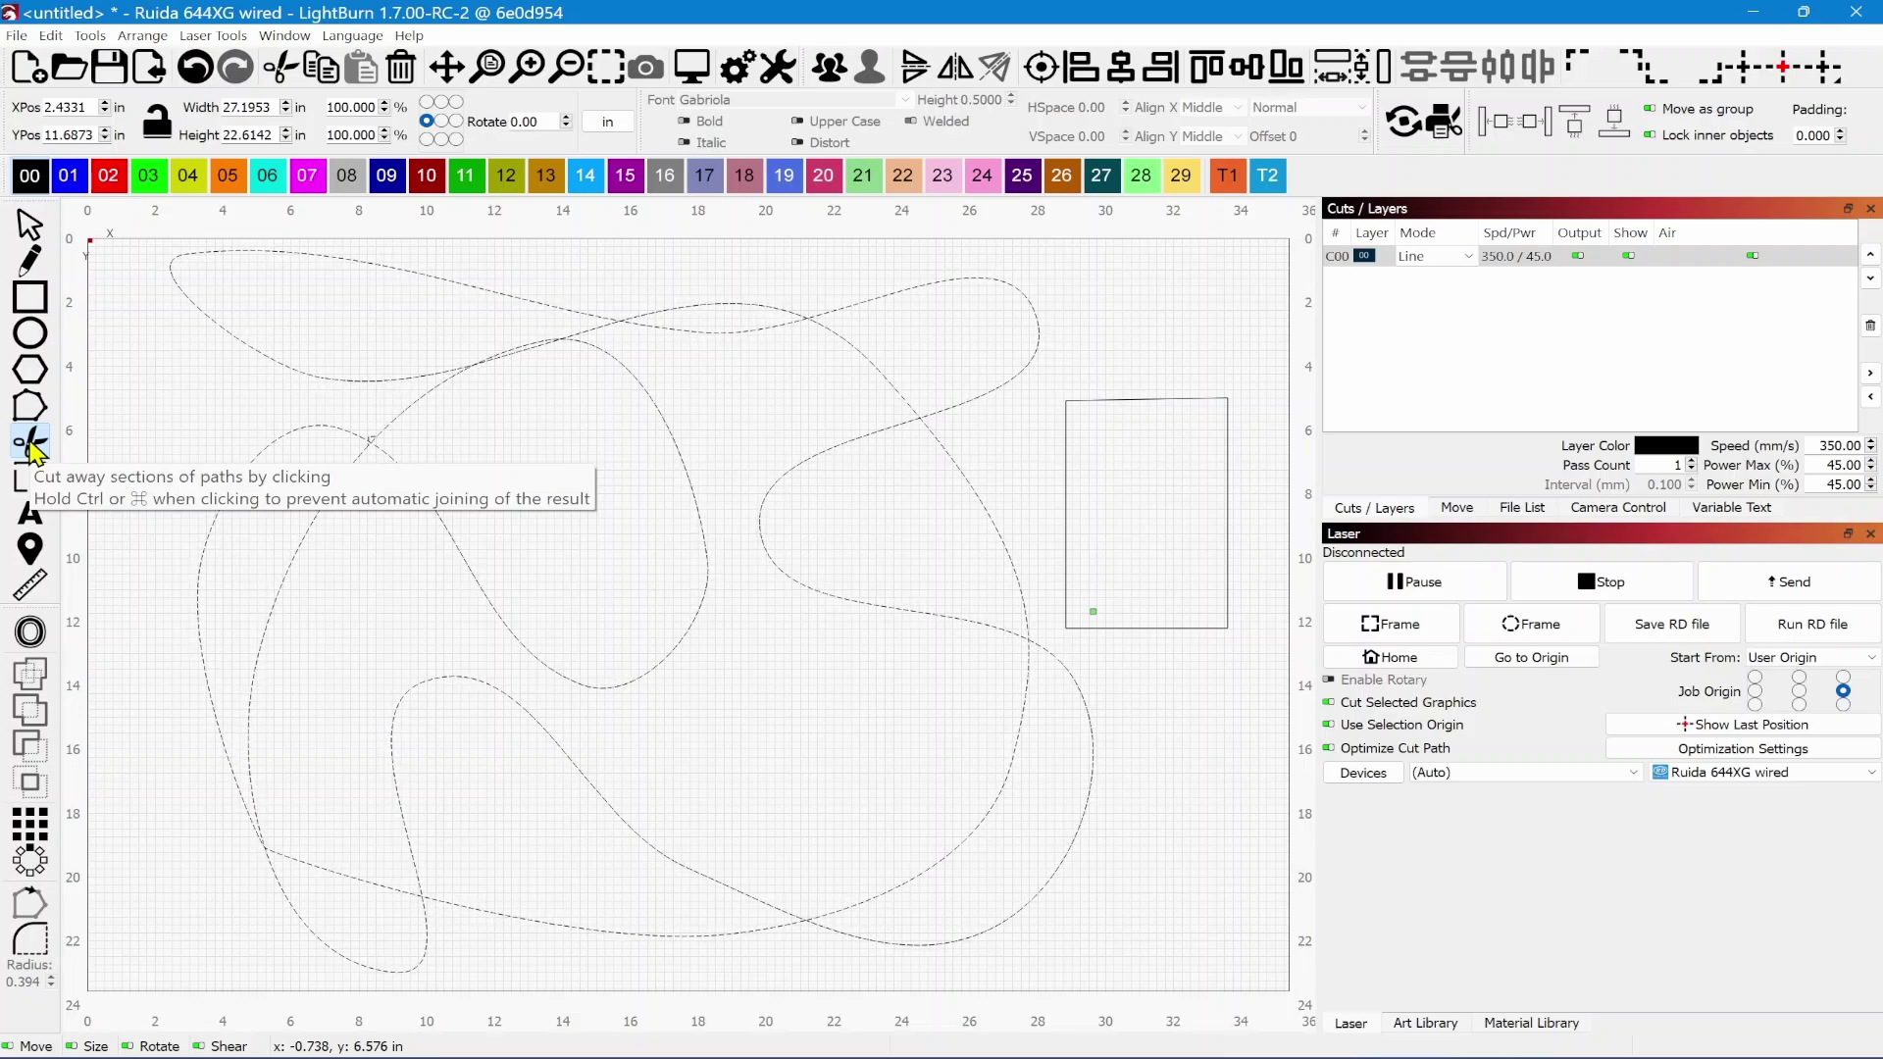
pyautogui.click(31, 443)
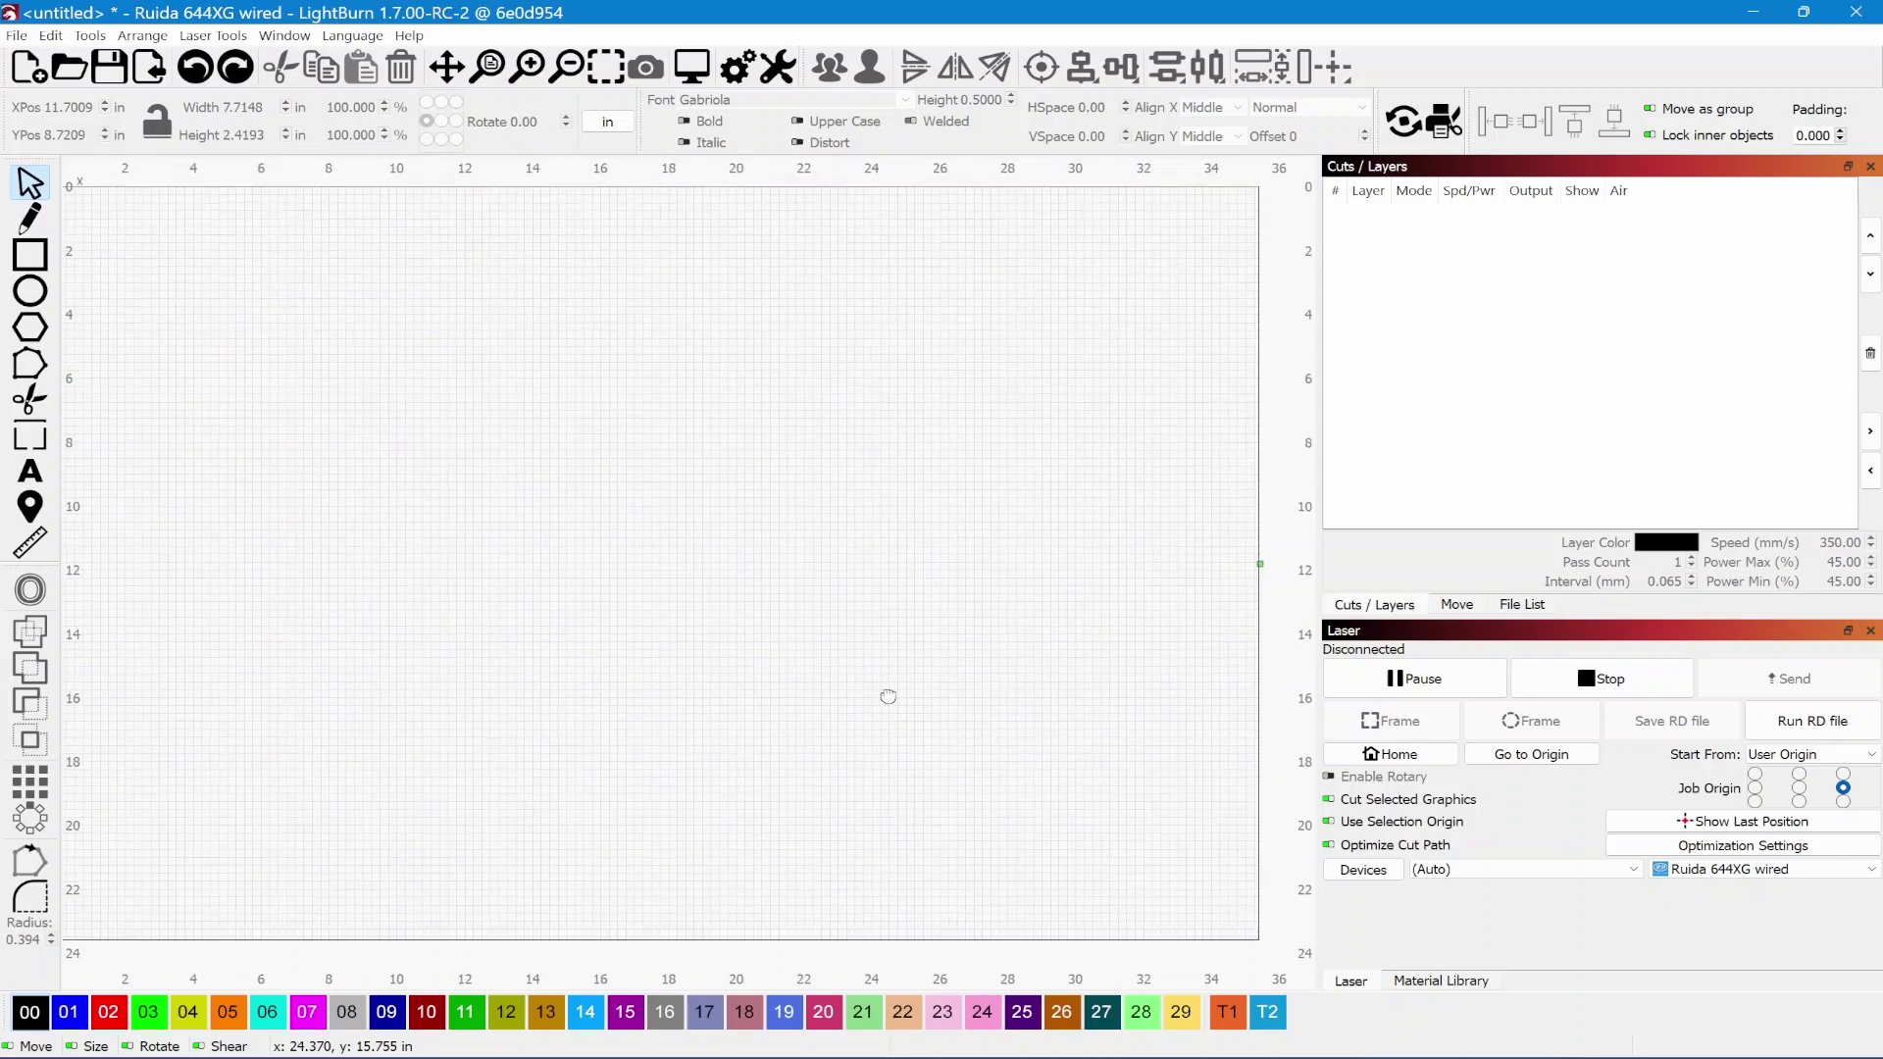
pyautogui.moveTo(887, 696); pyautogui.dragTo(912, 715)
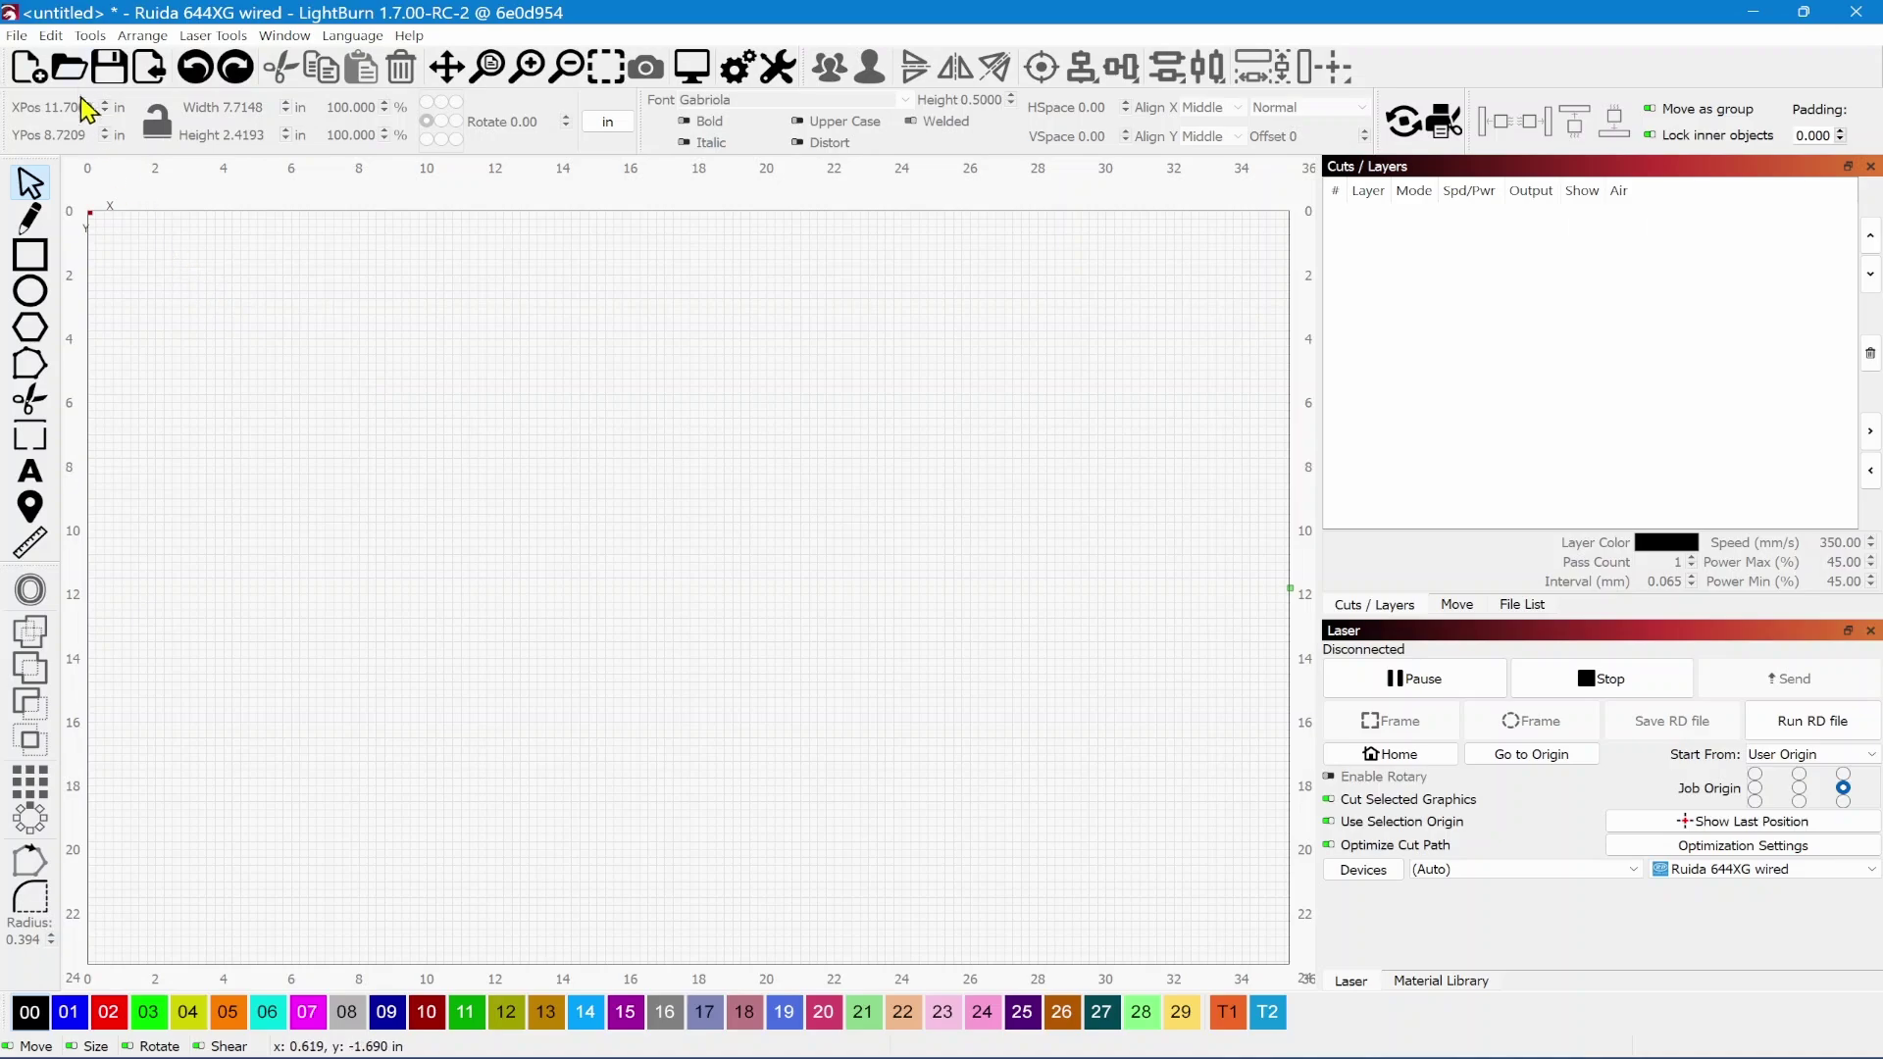
# - Create a bar code about 7.35 in wide on the empty work area and set its type to QR Code
pyautogui.click(90, 38)
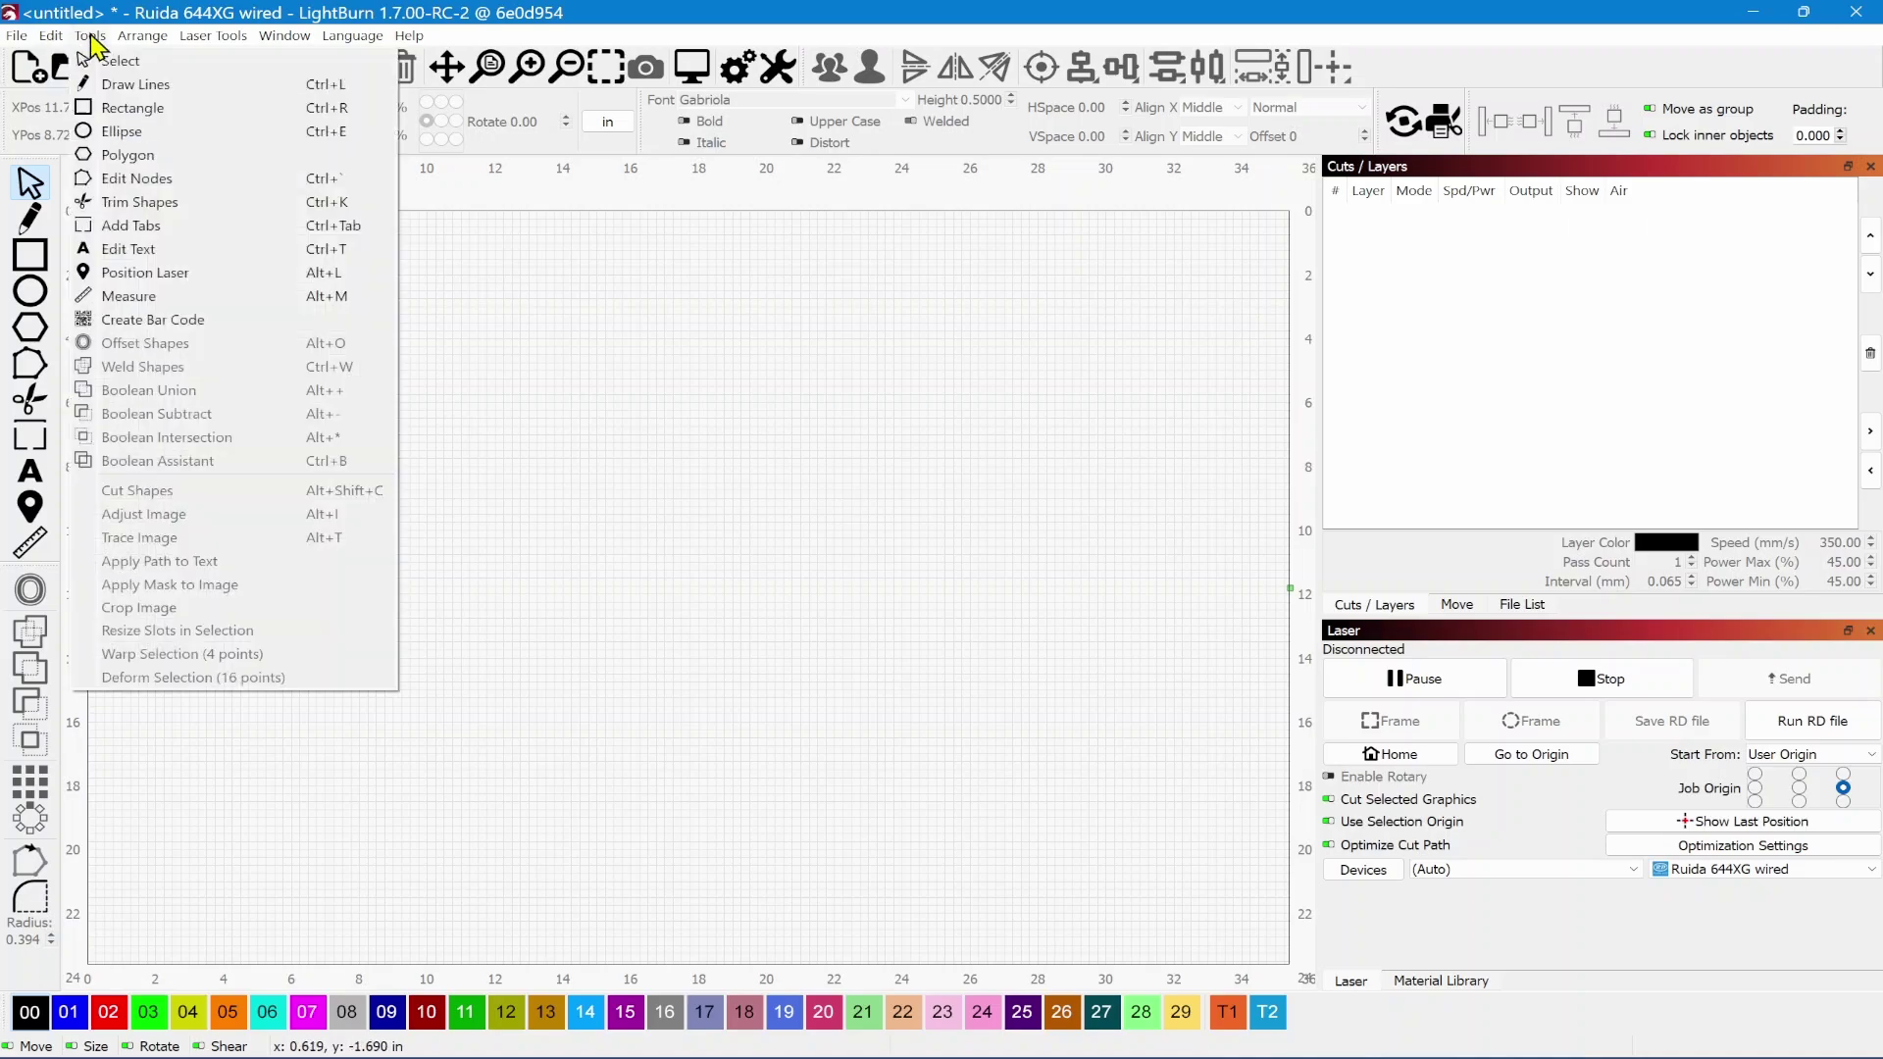
pyautogui.click(162, 333)
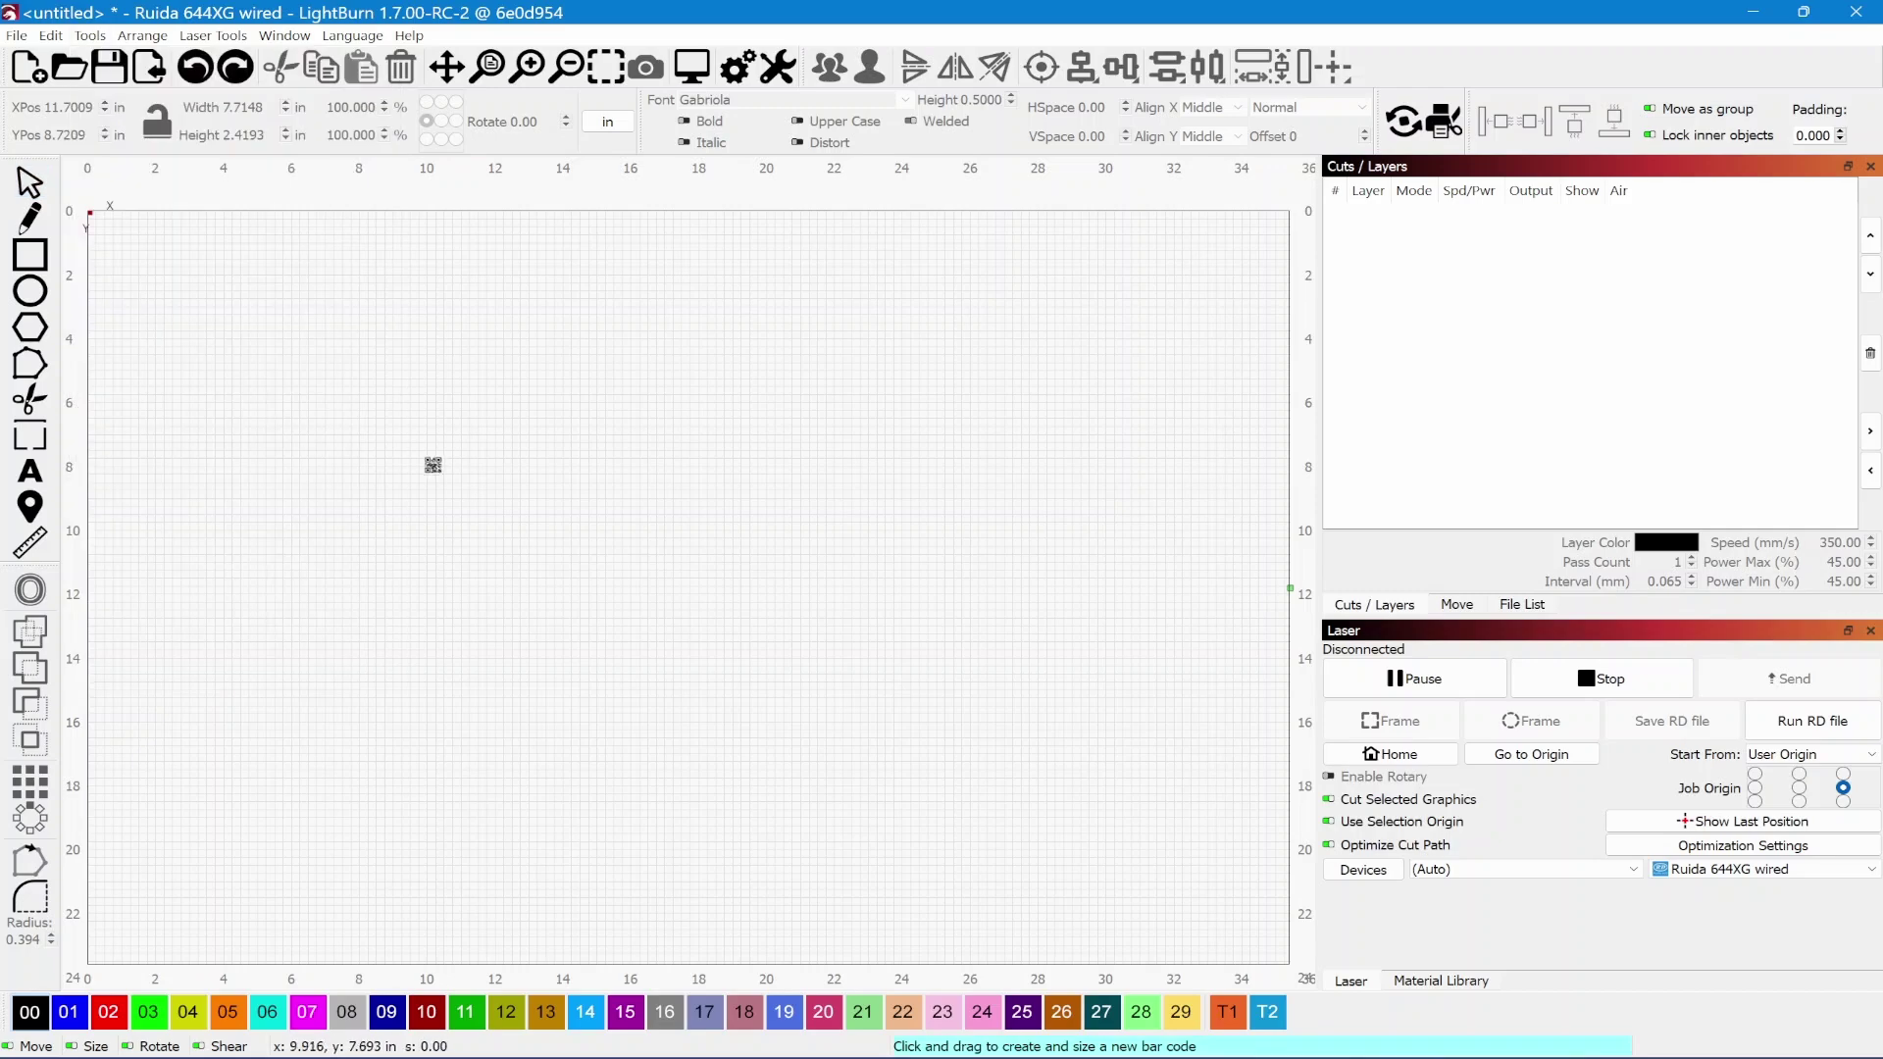
pyautogui.moveTo(325, 318); pyautogui.dragTo(583, 557)
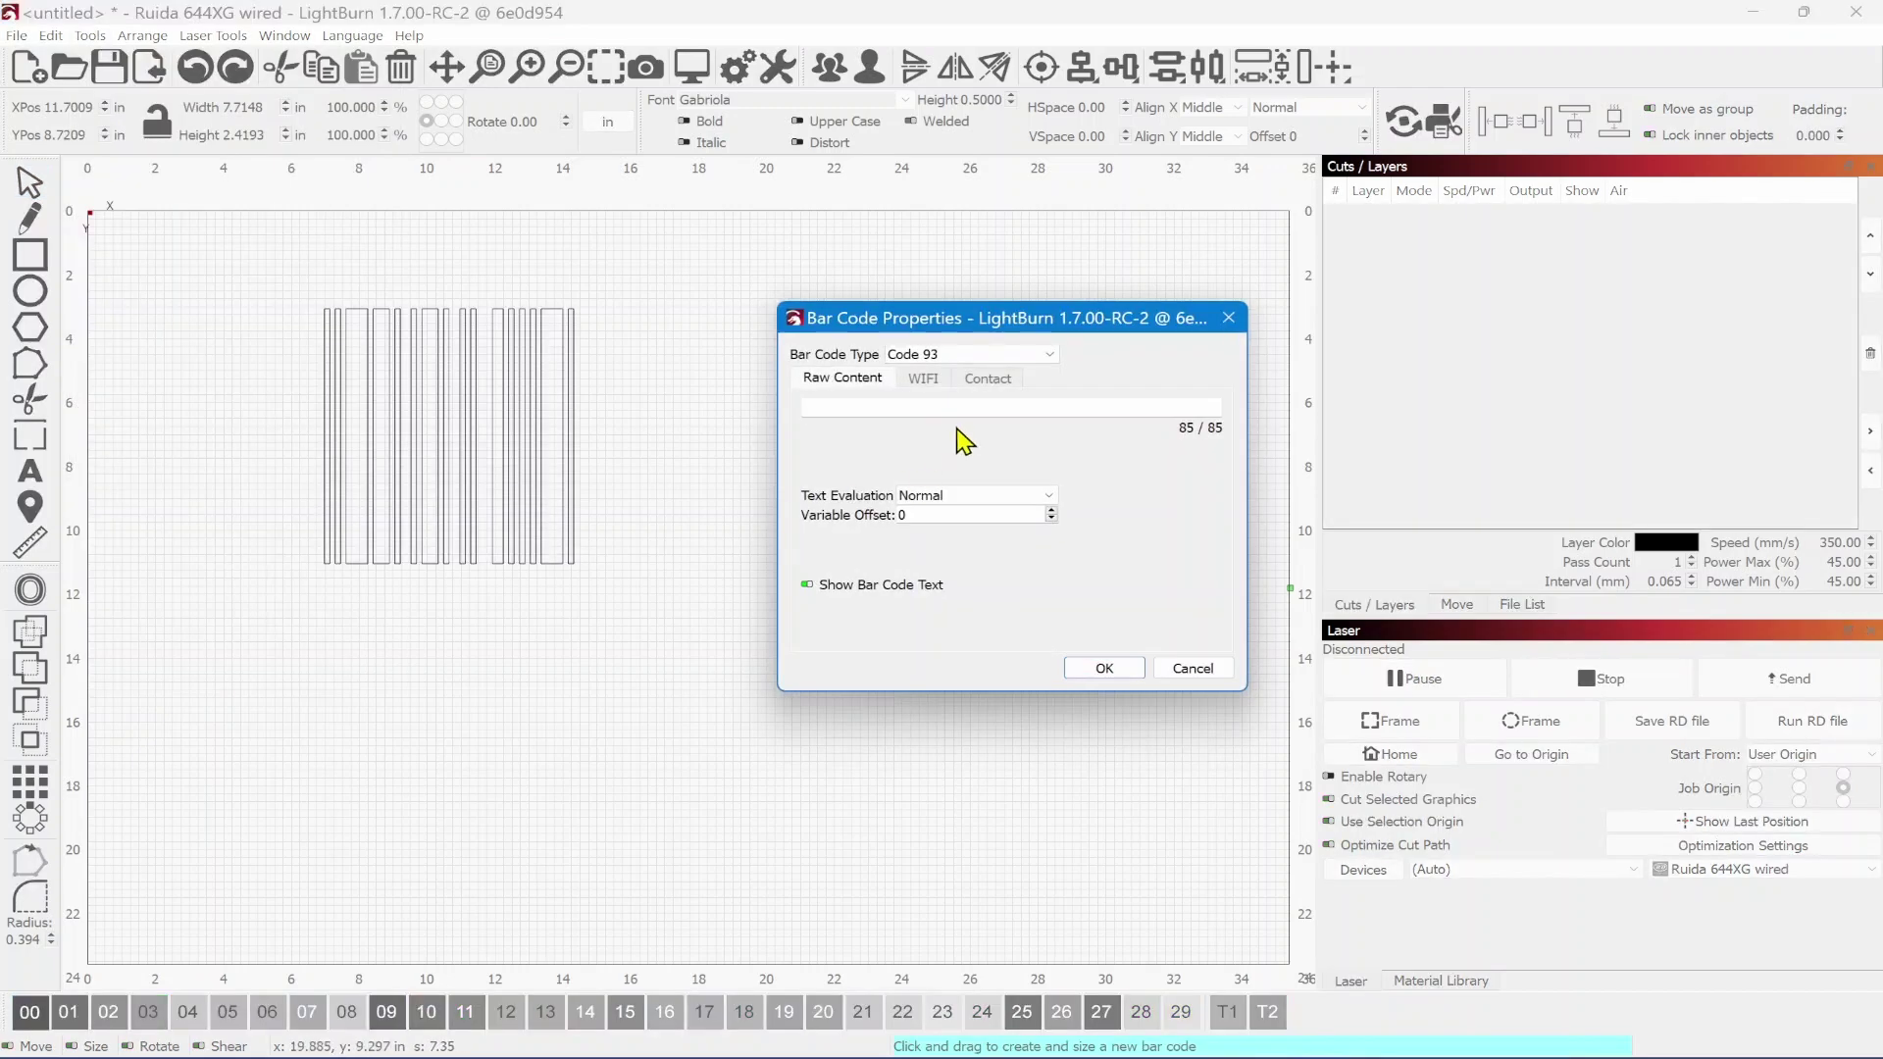
pyautogui.click(1046, 357)
pyautogui.moveTo(1043, 422); pyautogui.dragTo(1048, 496)
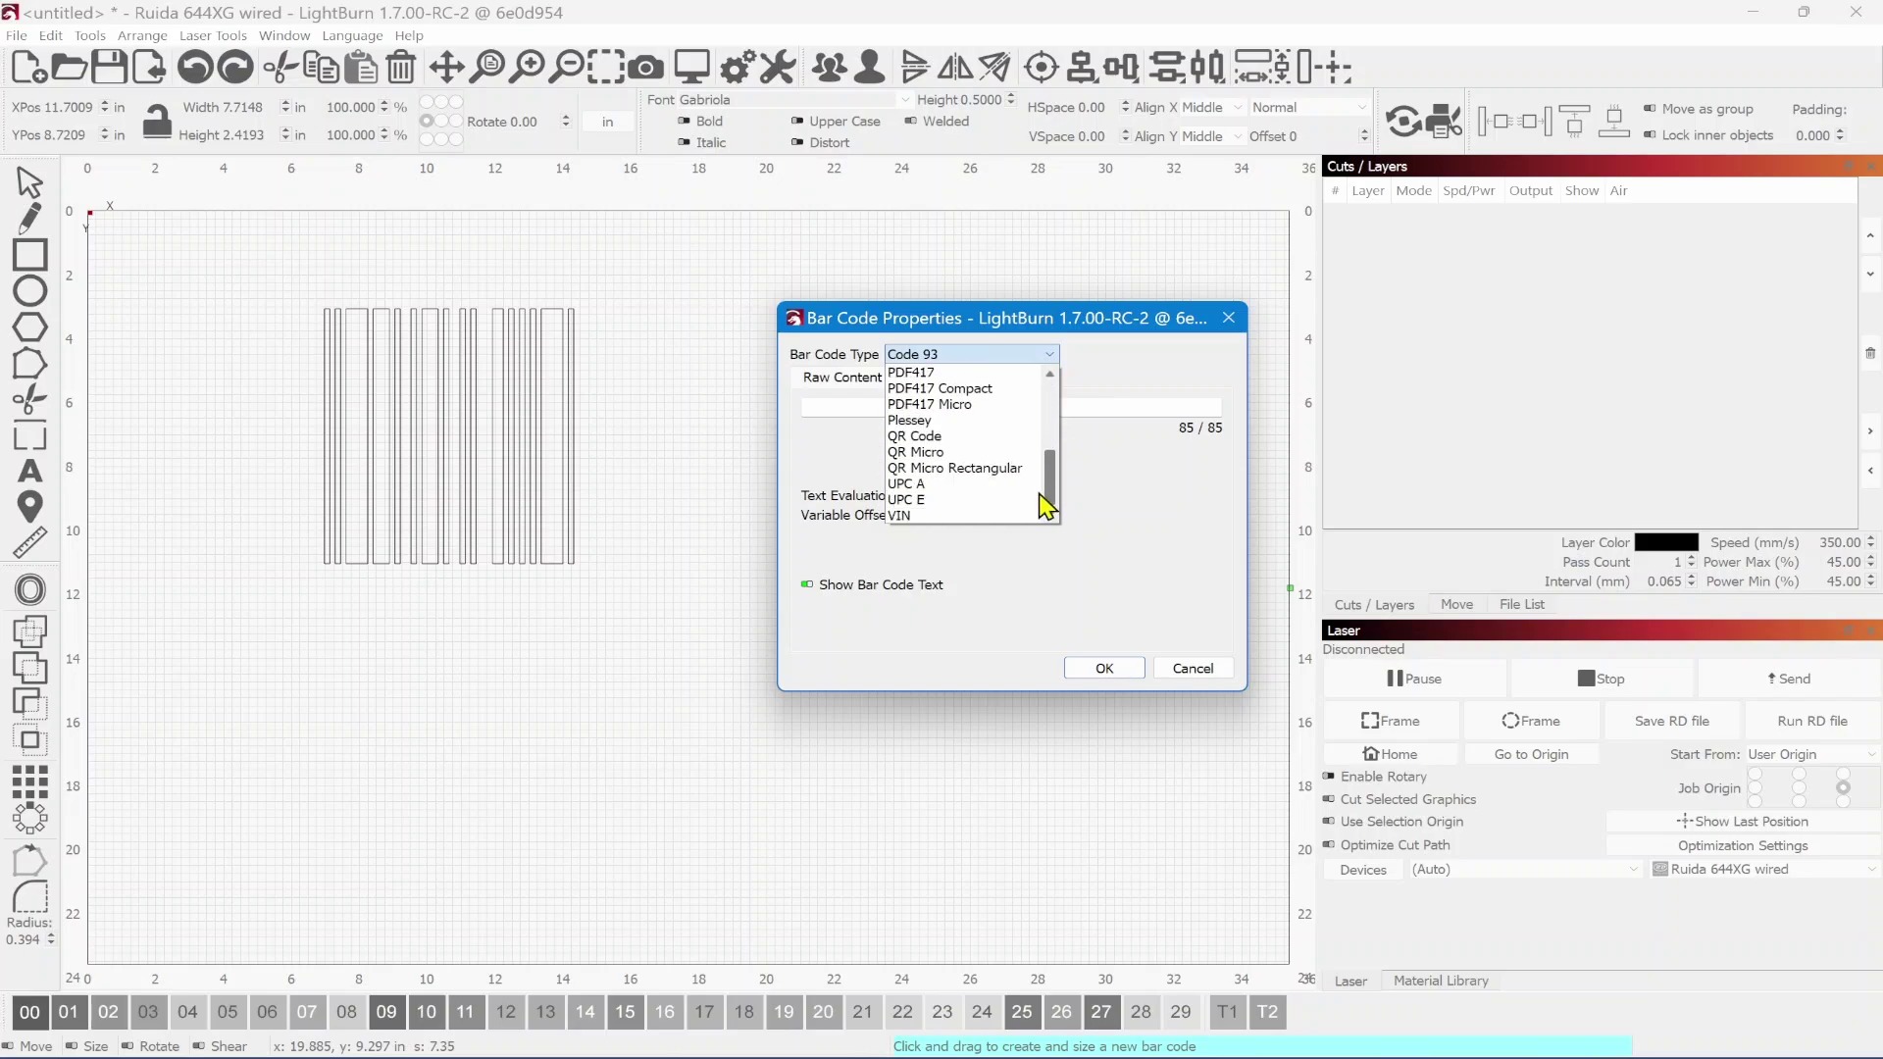
pyautogui.click(958, 434)
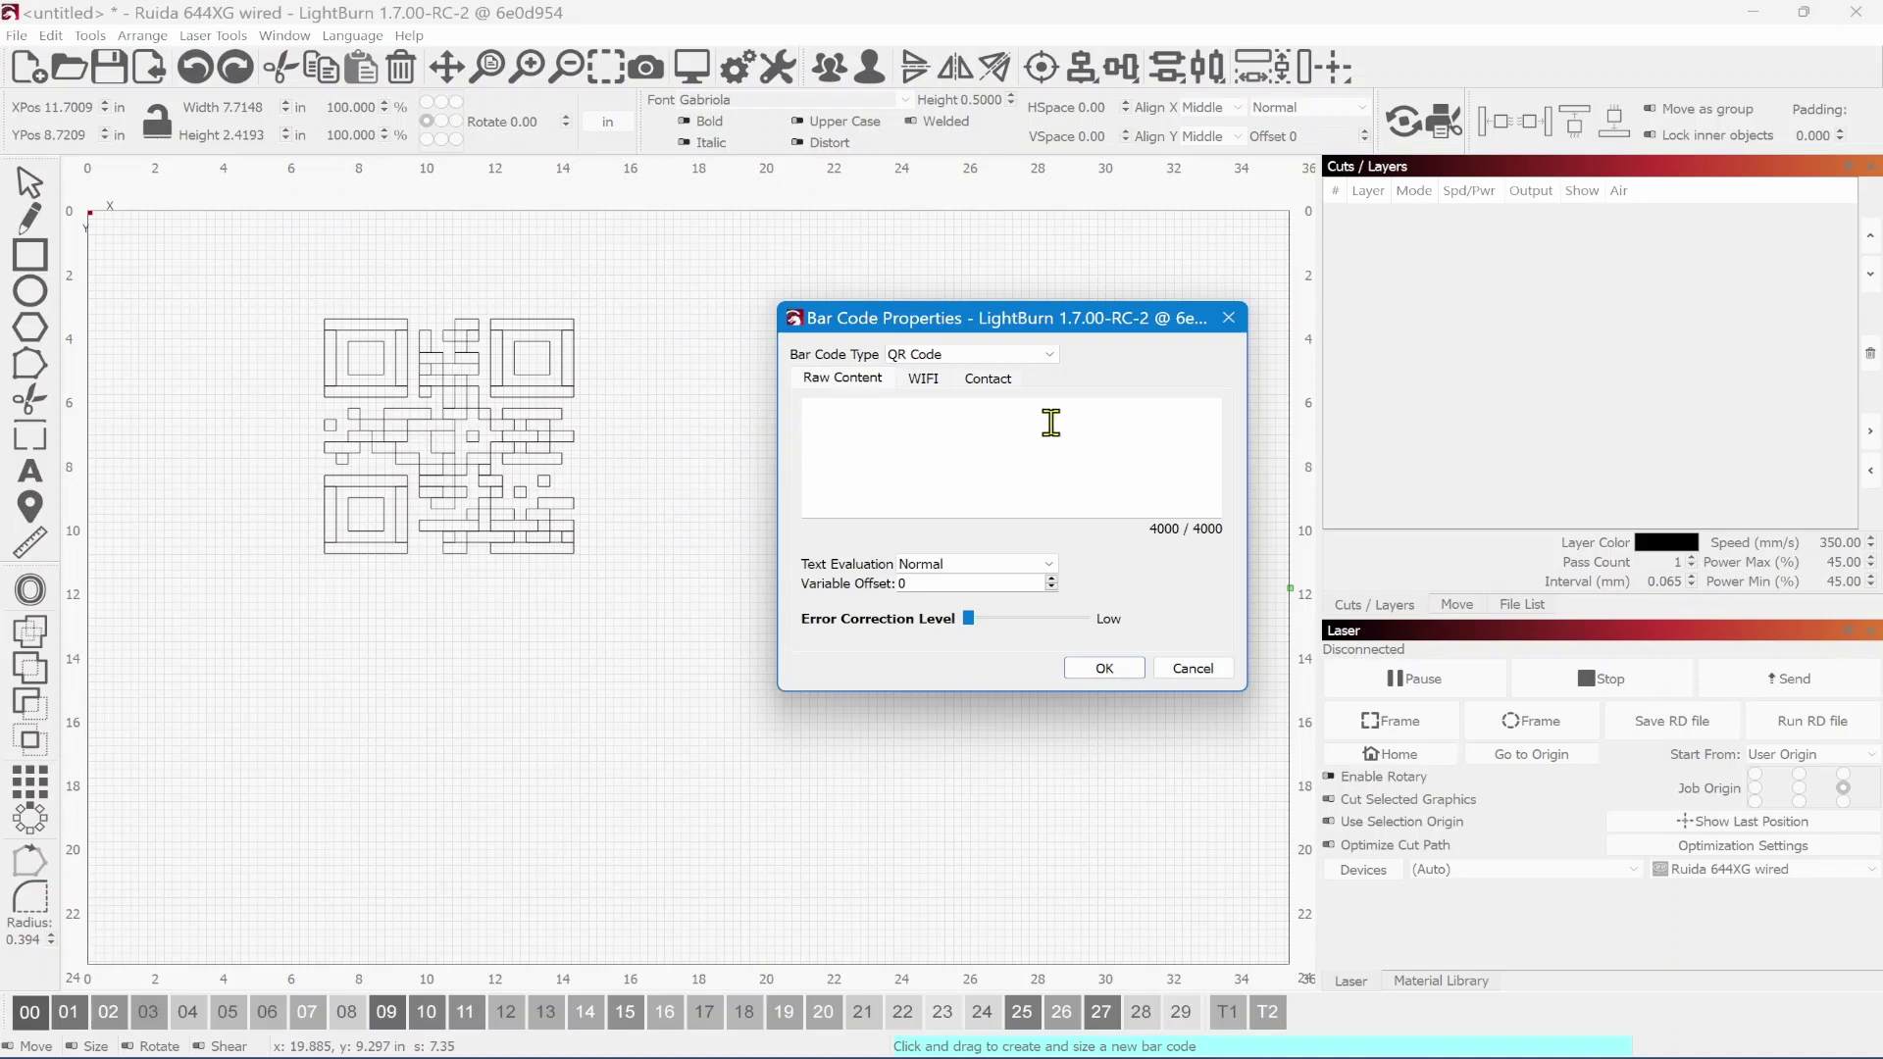
# - Change the bar code type to QR Micro and to QR Micro Rectangular to compare their patterns
pyautogui.click(1048, 354)
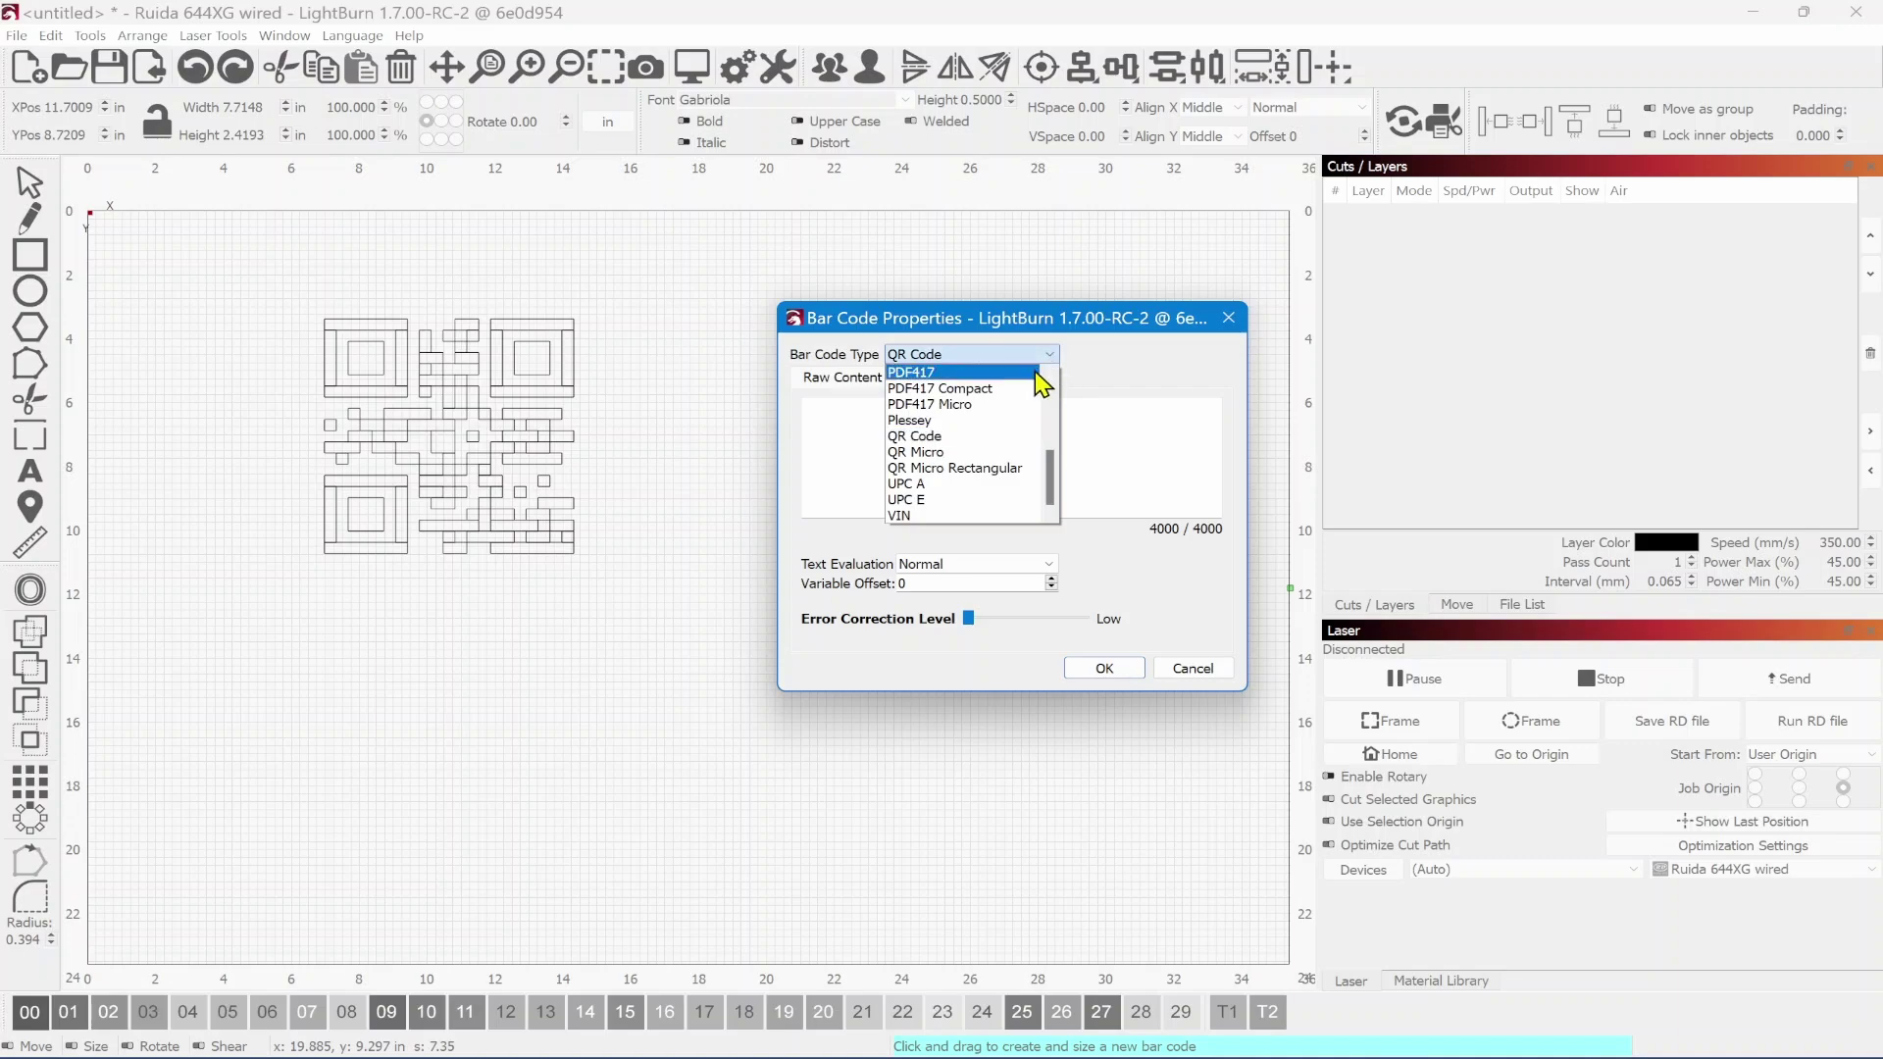
pyautogui.click(991, 453)
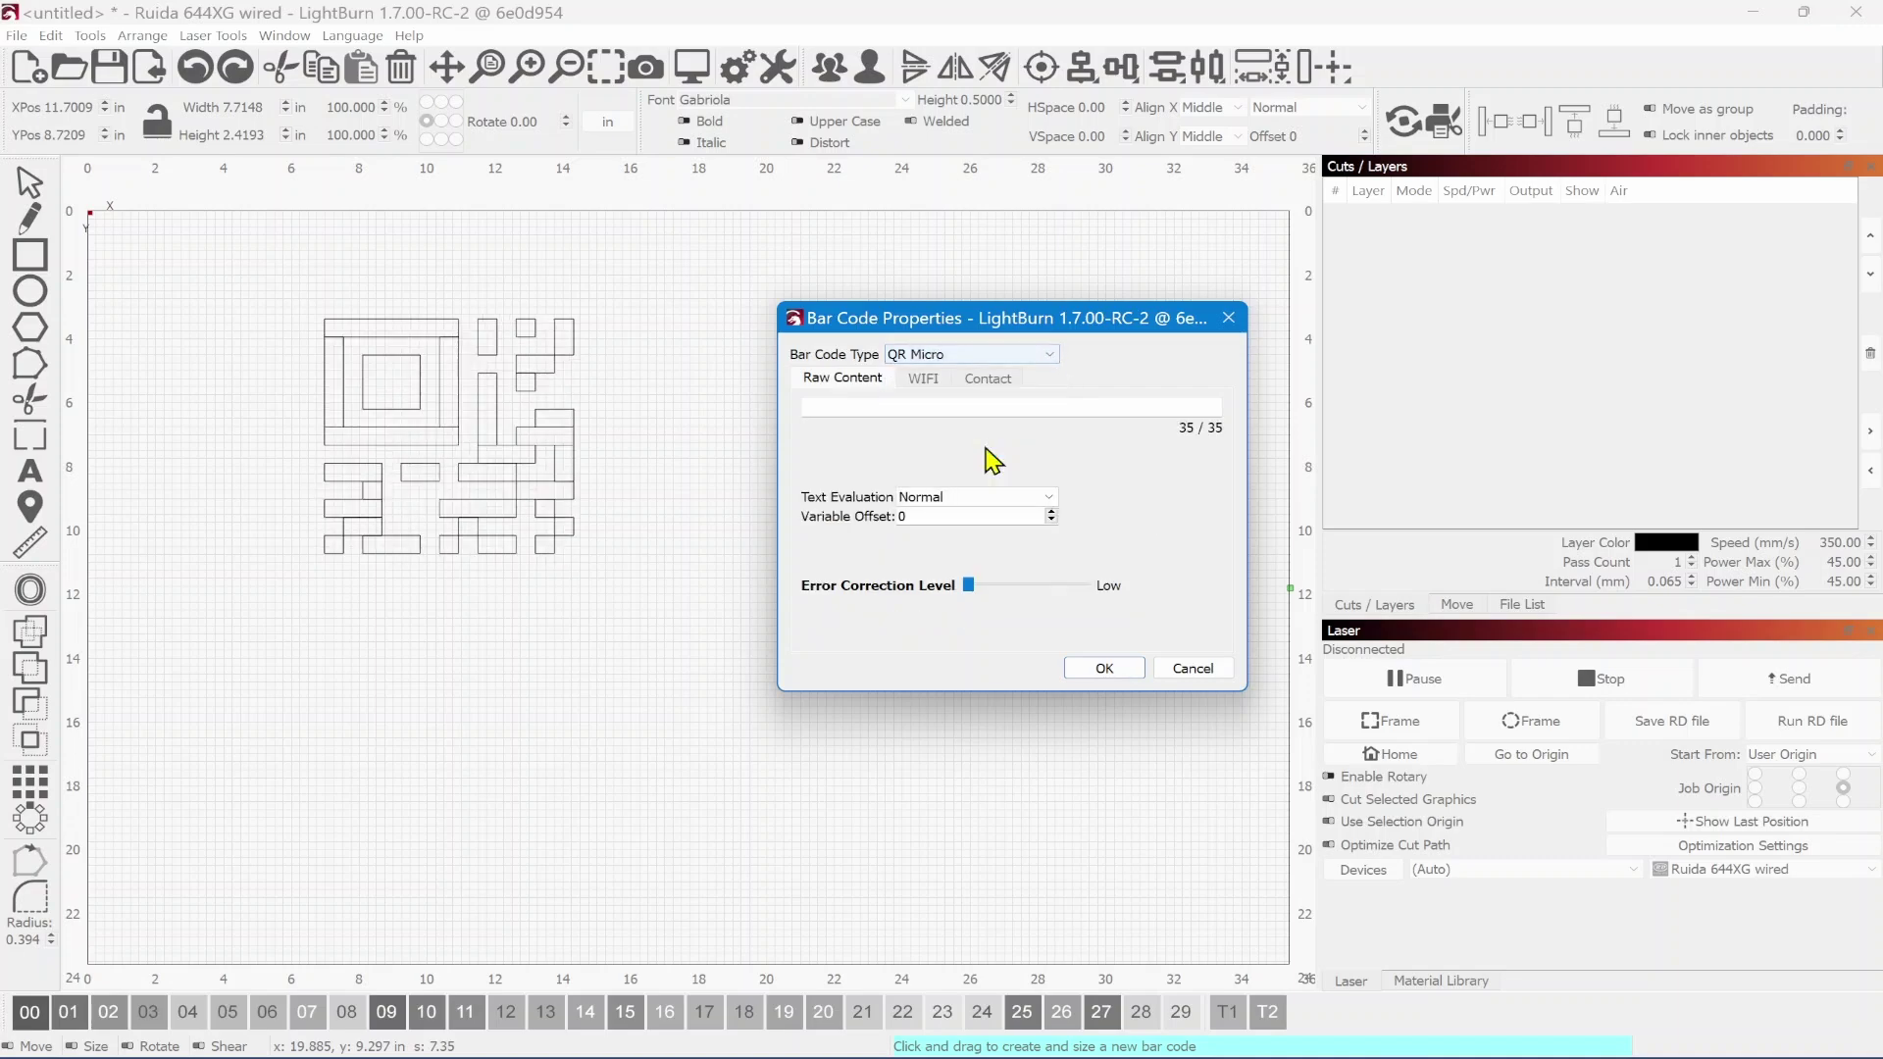
pyautogui.click(1052, 357)
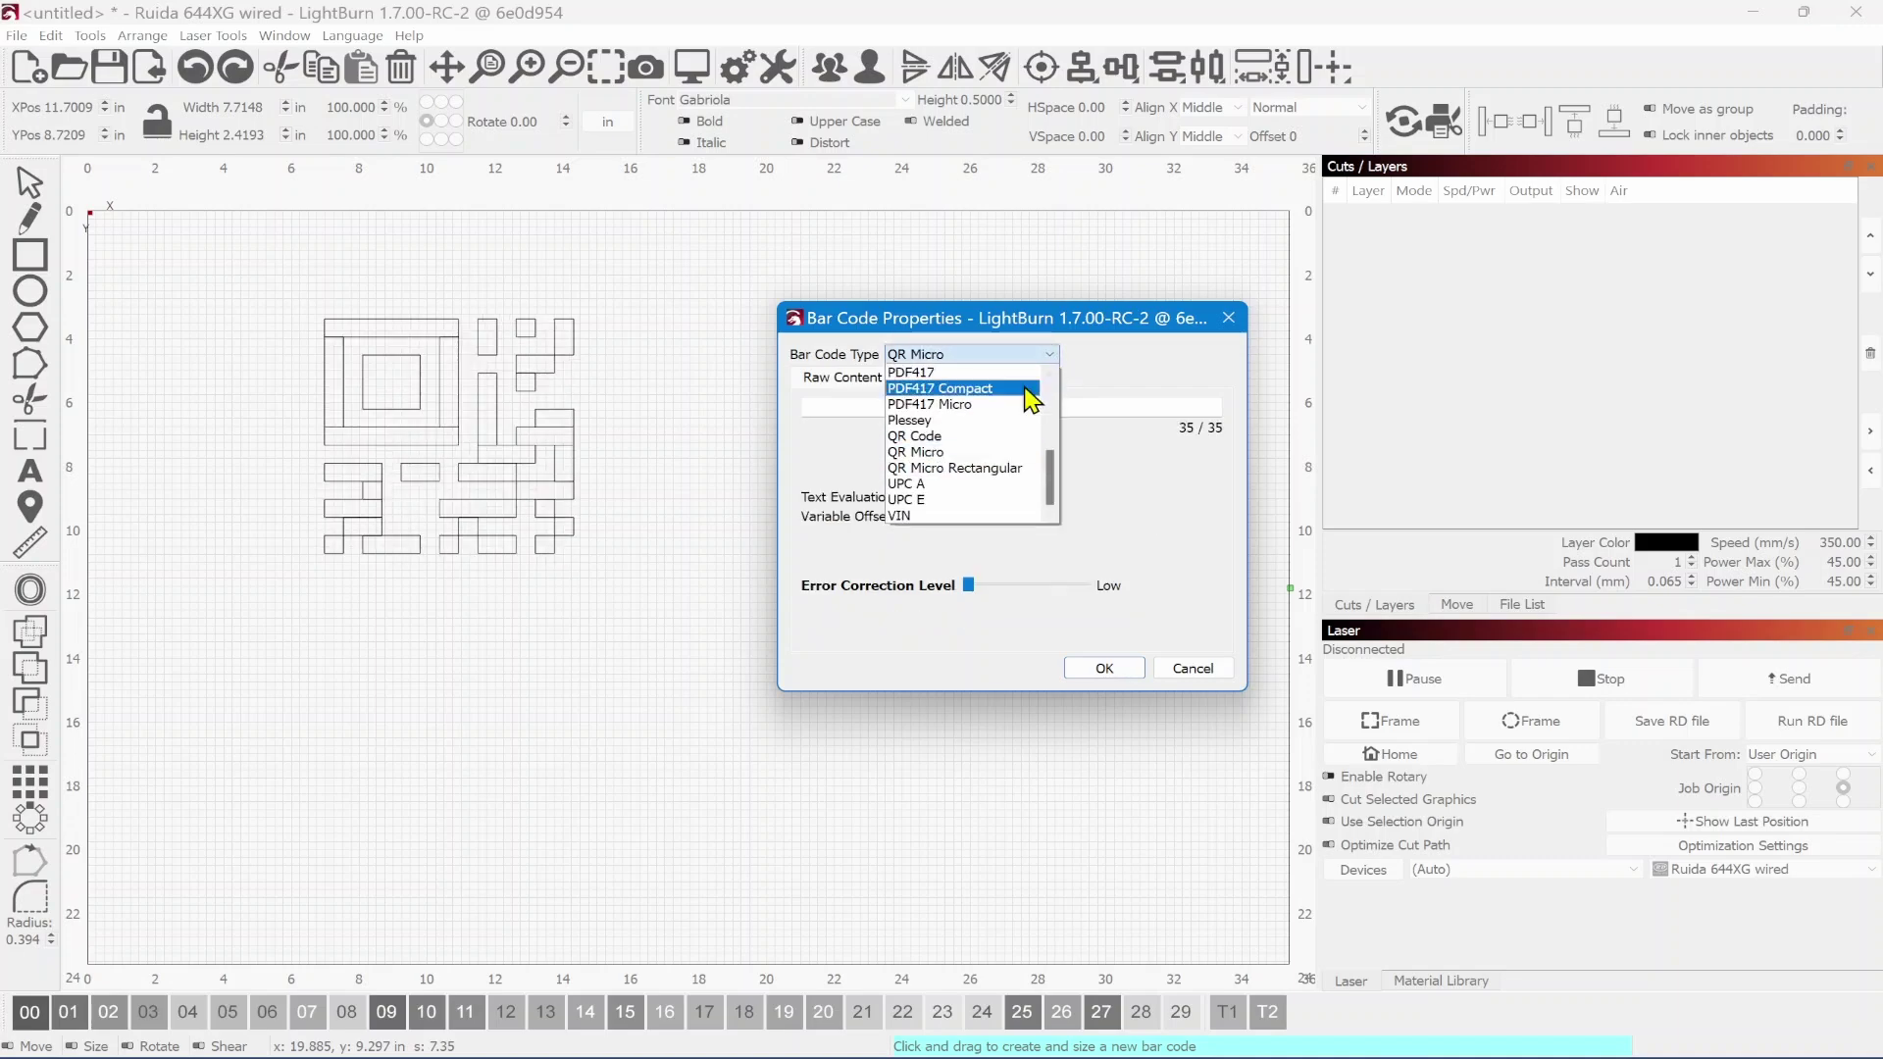
pyautogui.click(991, 467)
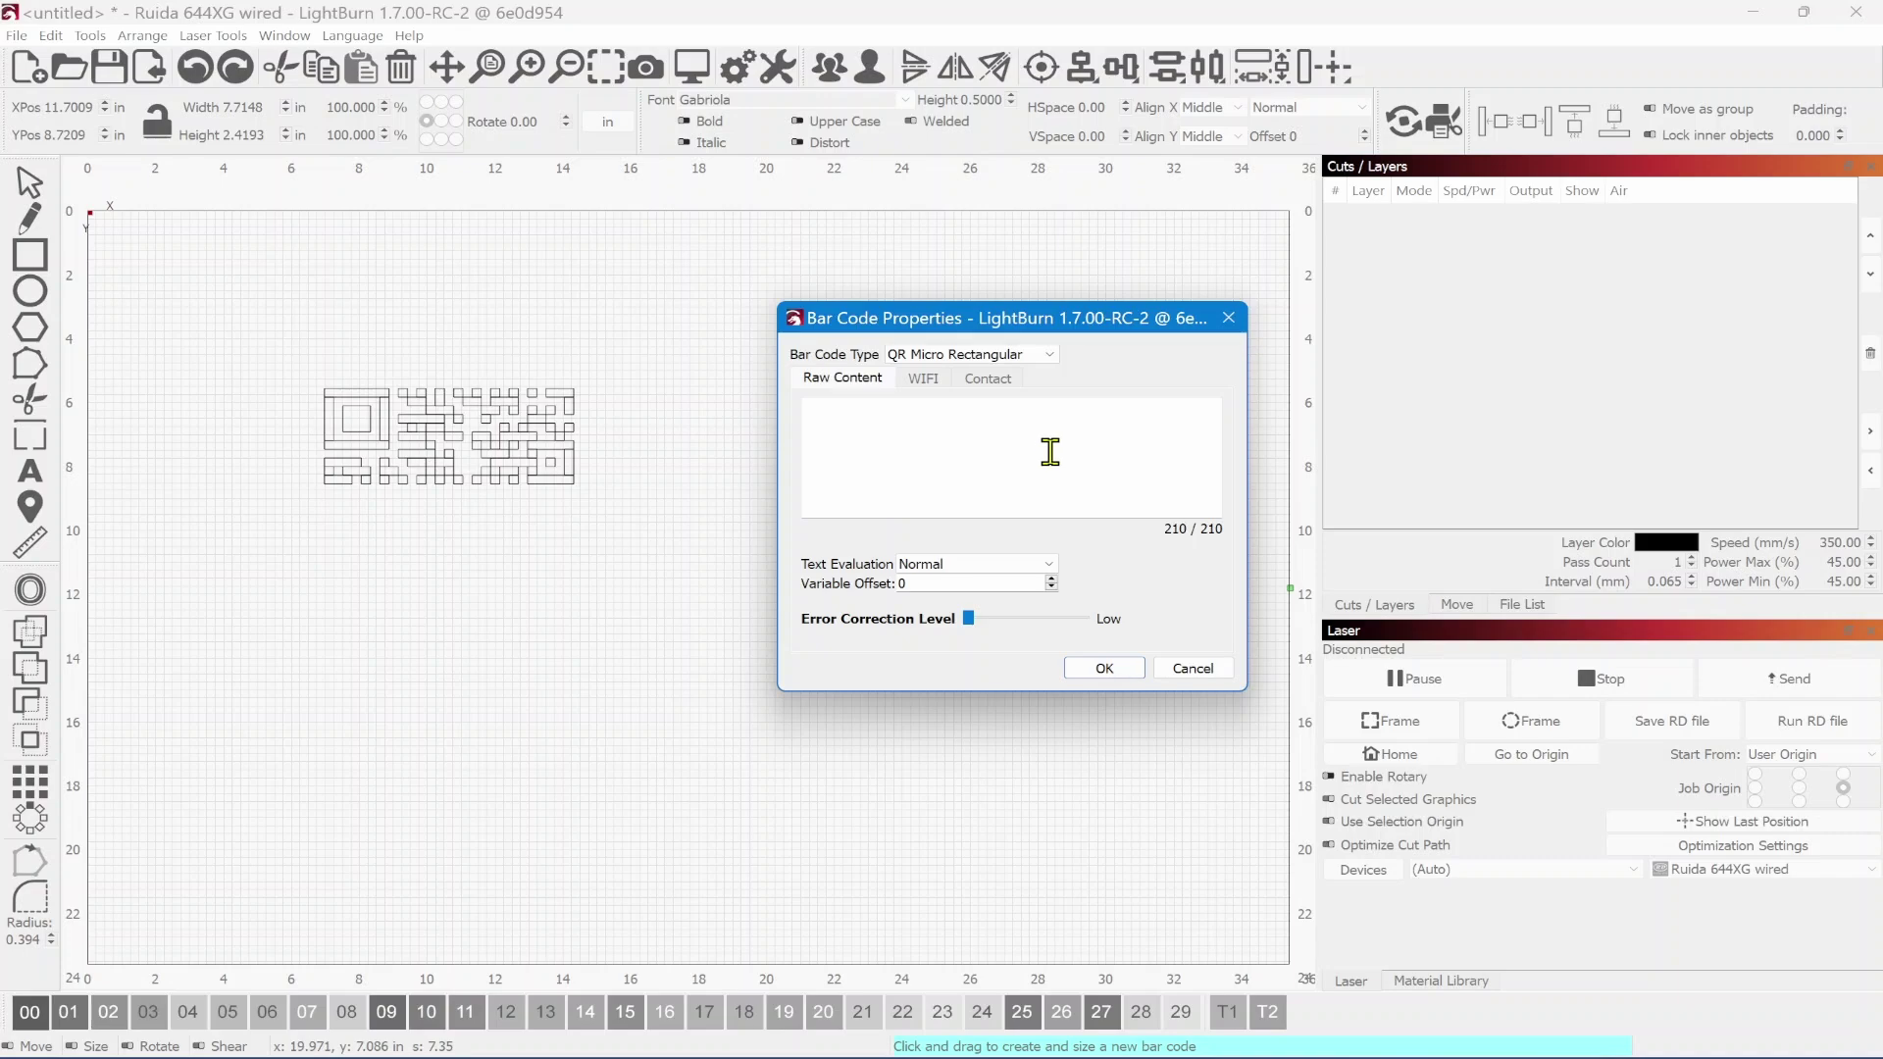
# - Try the Code 128 bar code type and discard the bar code
pyautogui.click(1045, 355)
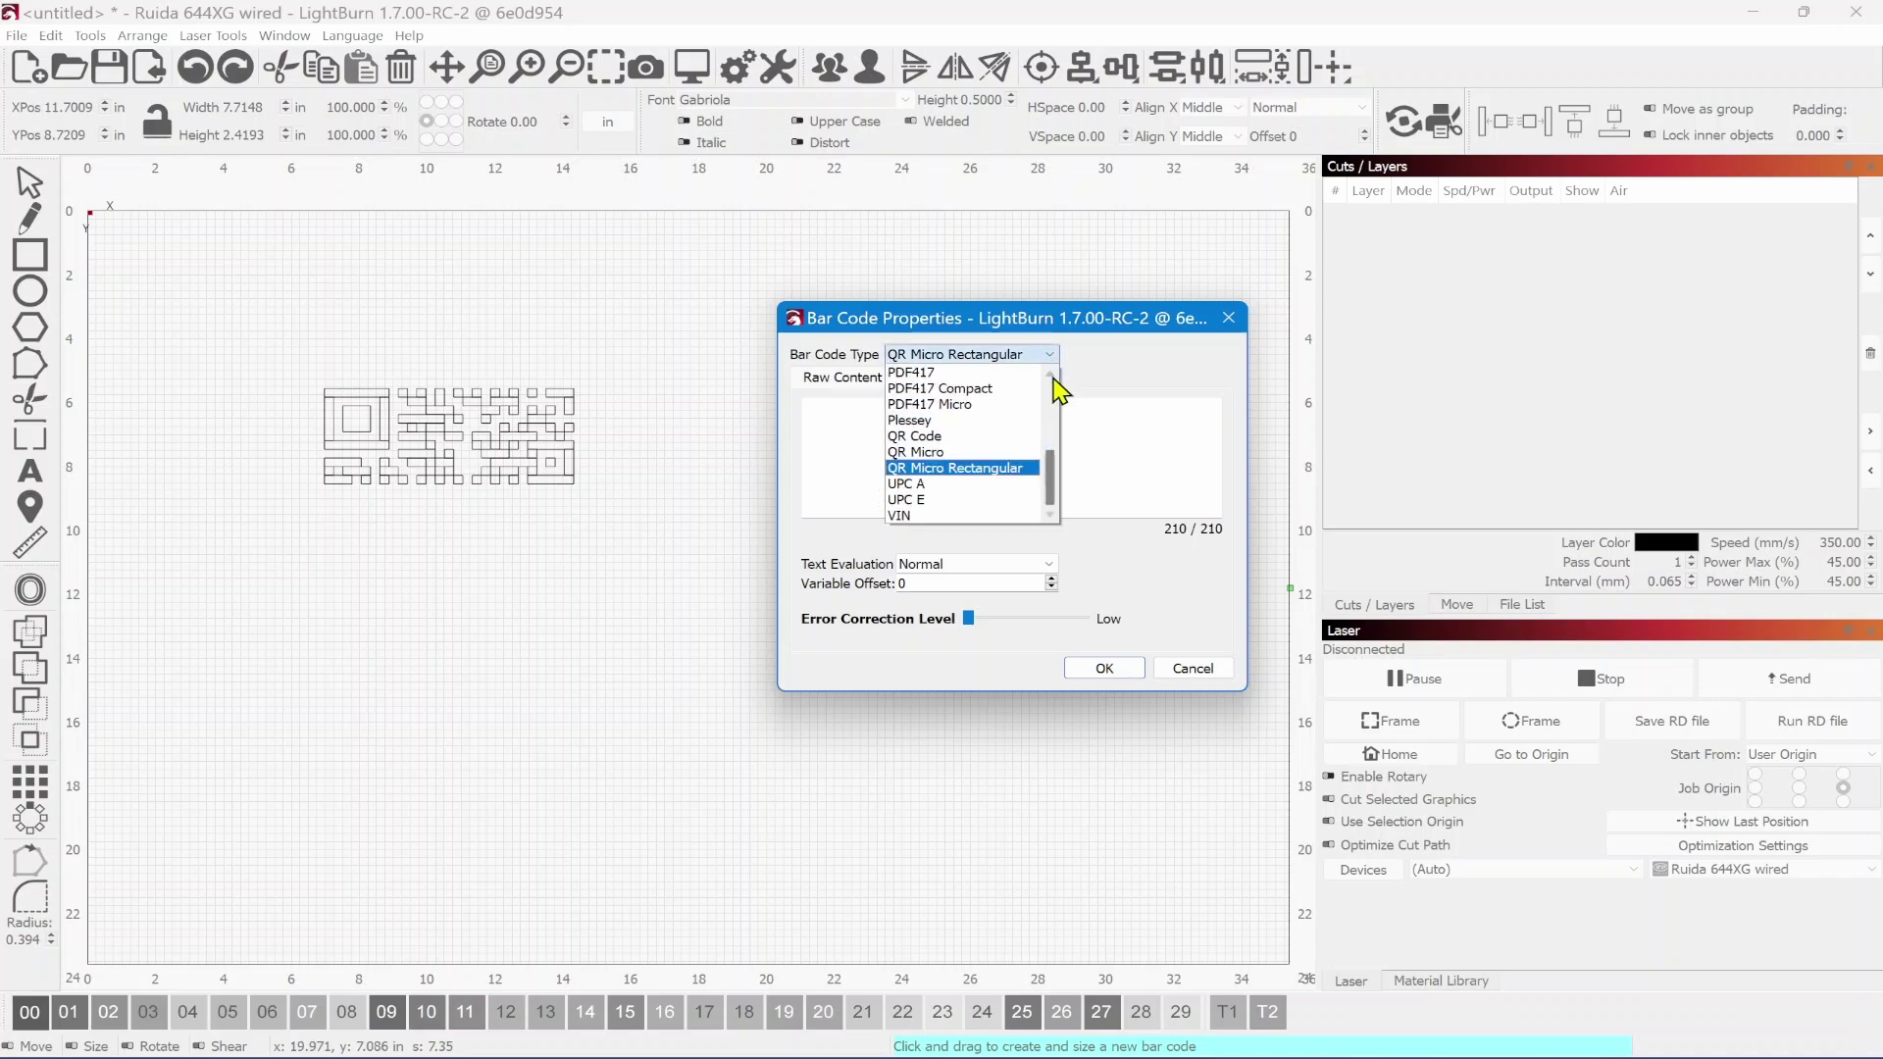
pyautogui.moveTo(1052, 476); pyautogui.dragTo(1051, 382)
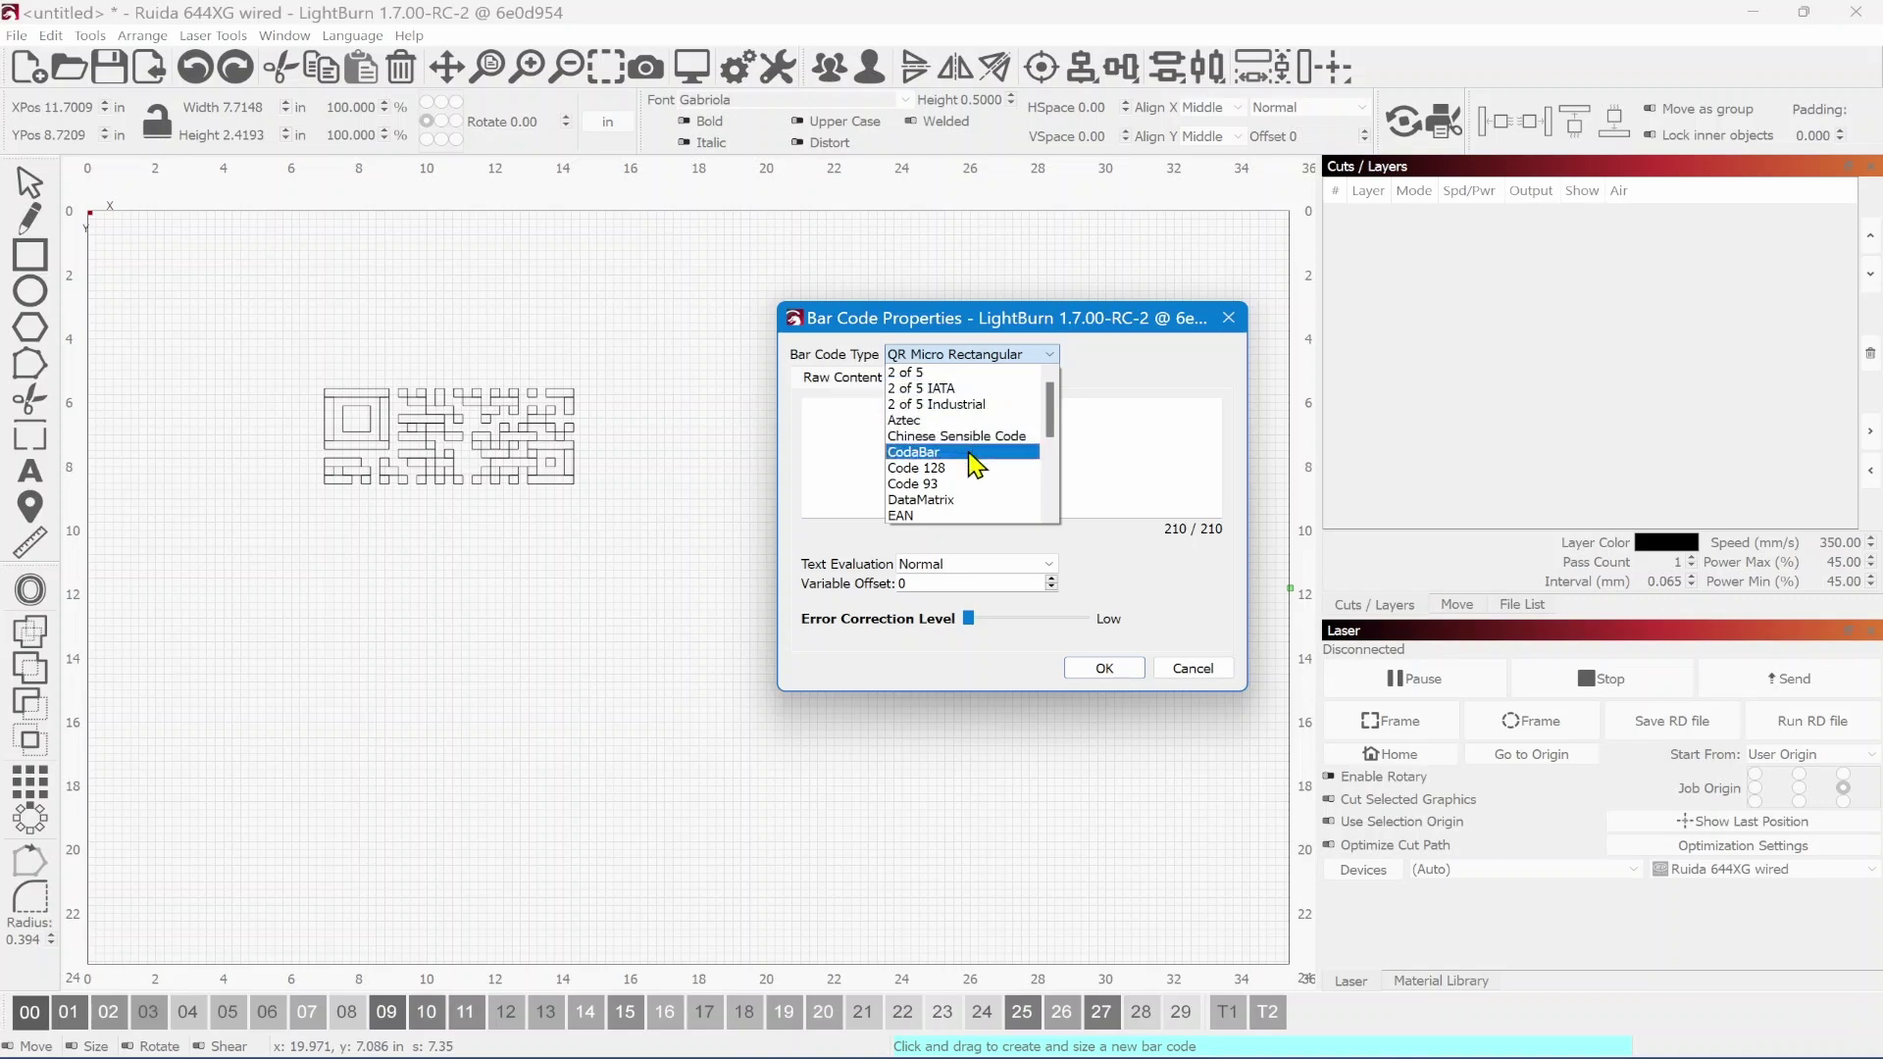
pyautogui.click(970, 469)
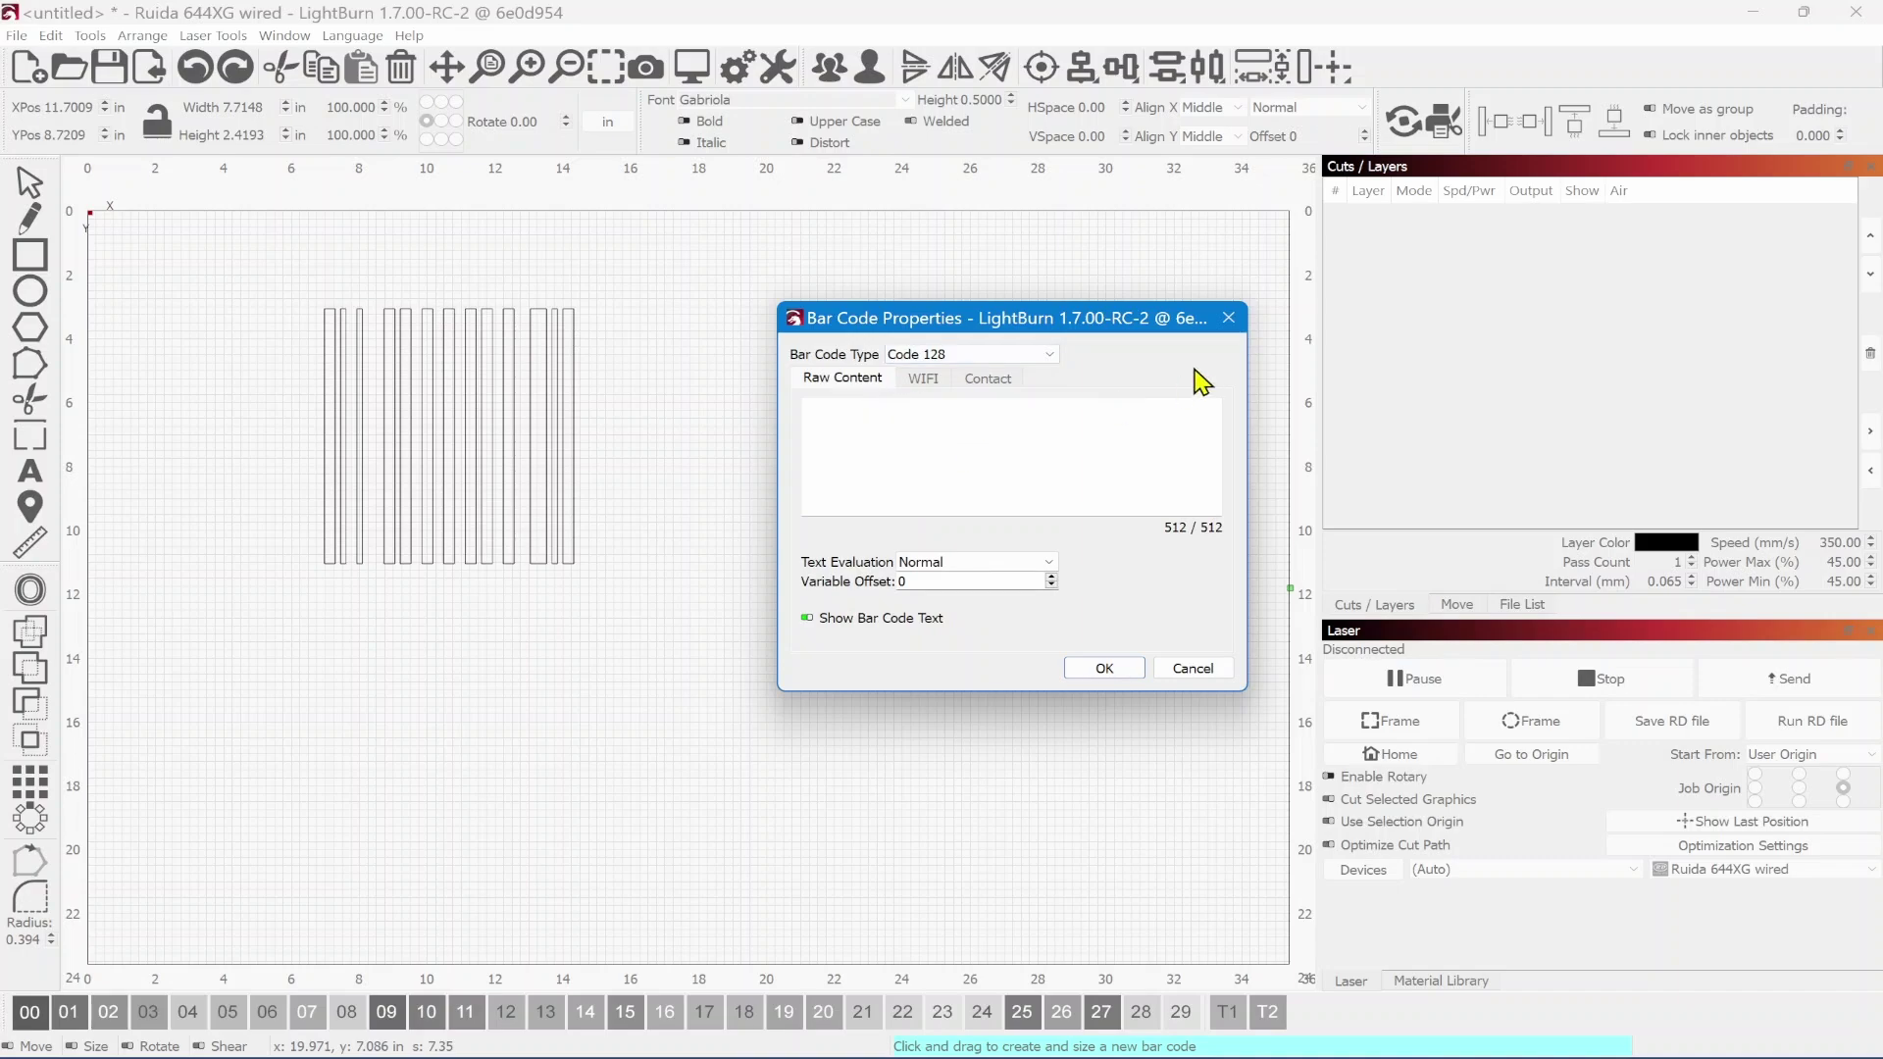
pyautogui.click(1051, 357)
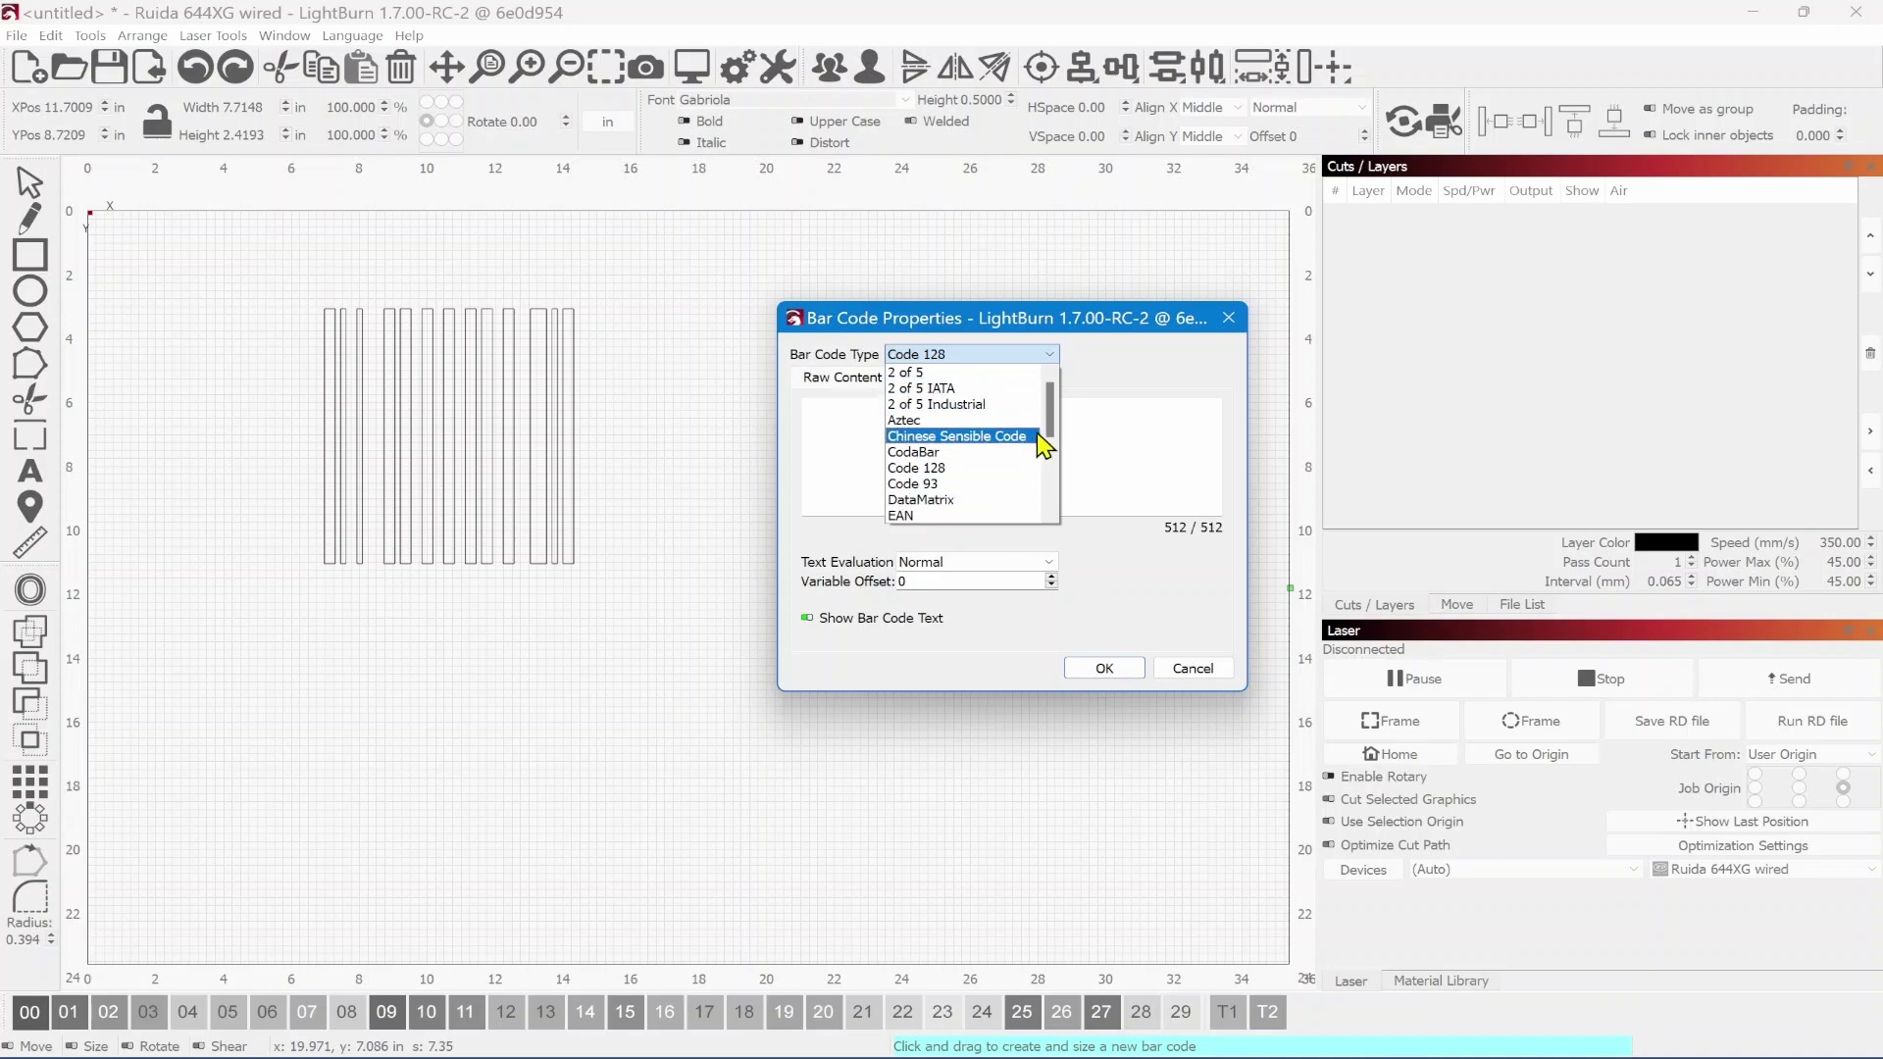
pyautogui.moveTo(1053, 421)
pyautogui.mouseDown()
pyautogui.moveTo(1054, 451)
pyautogui.moveTo(1051, 412)
pyautogui.mouseUp()
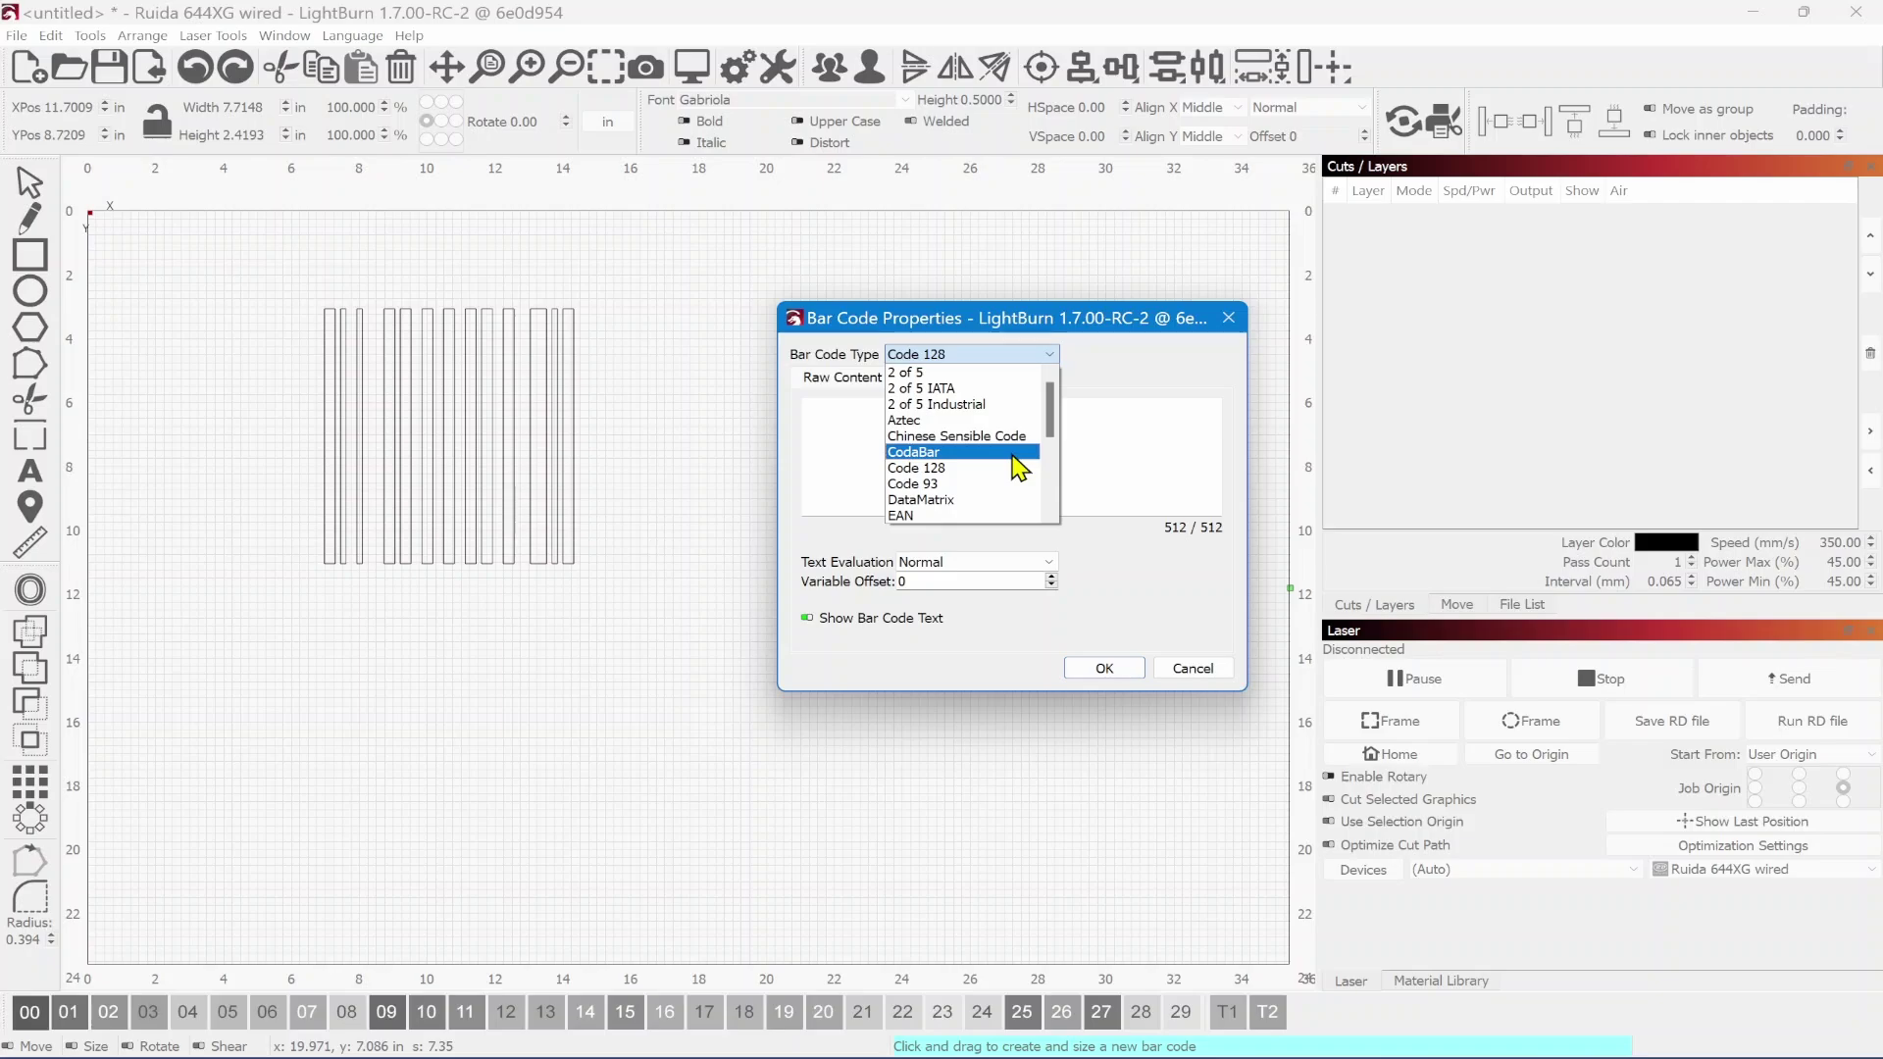
pyautogui.click(1193, 669)
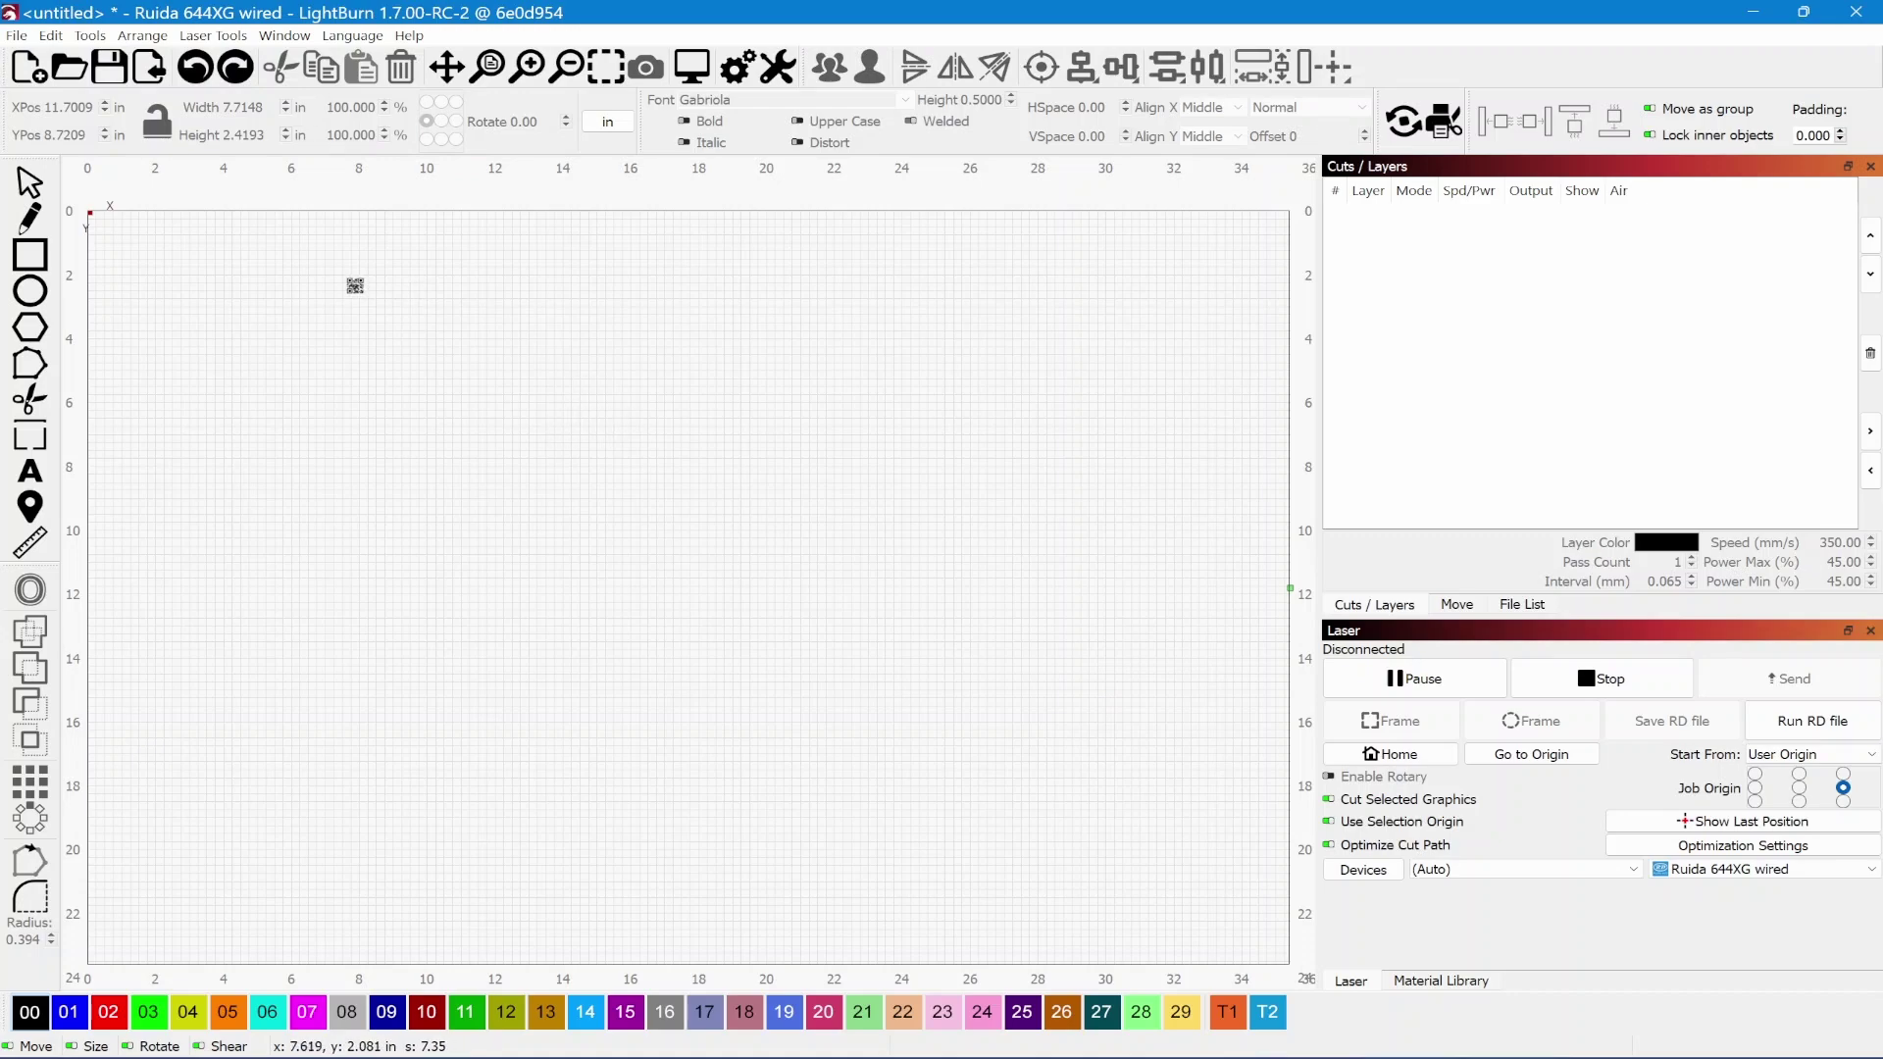
# - Open the Material Test Generator, load the CO2 - Engrave test preset and preview its test grid
pyautogui.click(209, 37)
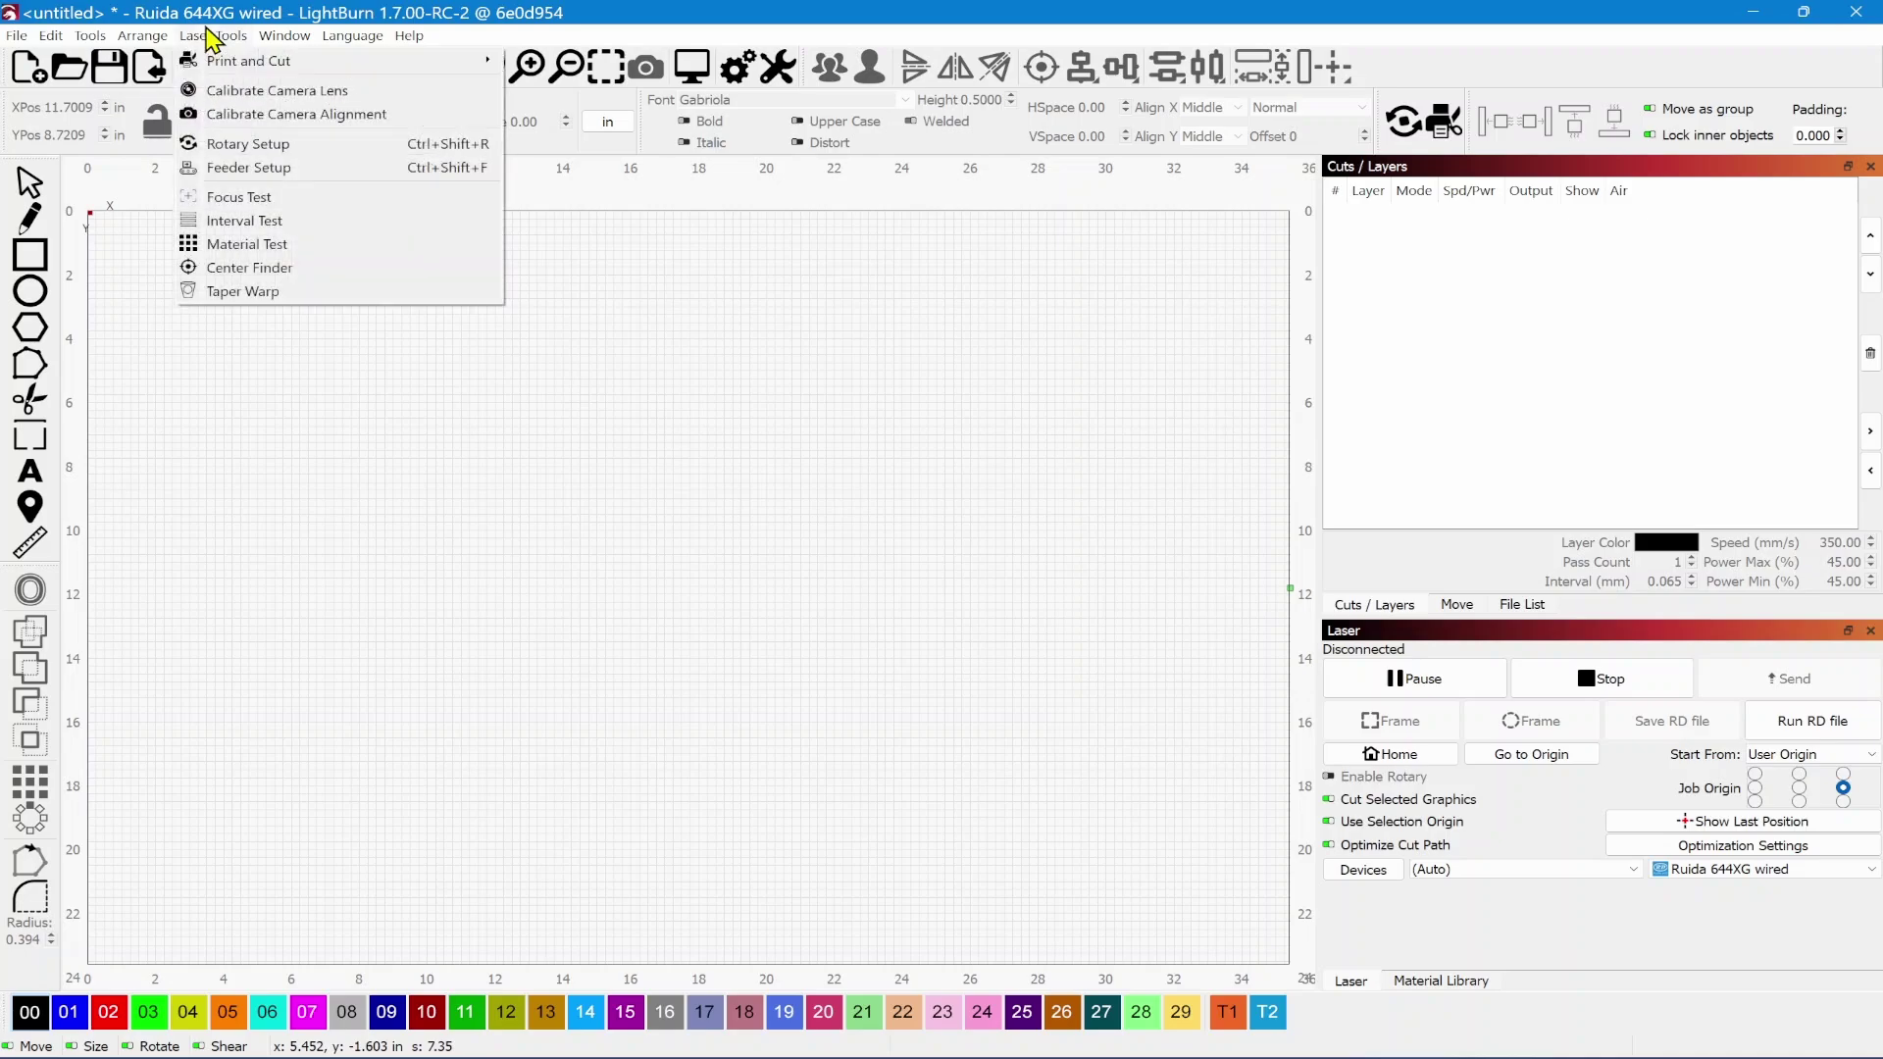
pyautogui.click(248, 245)
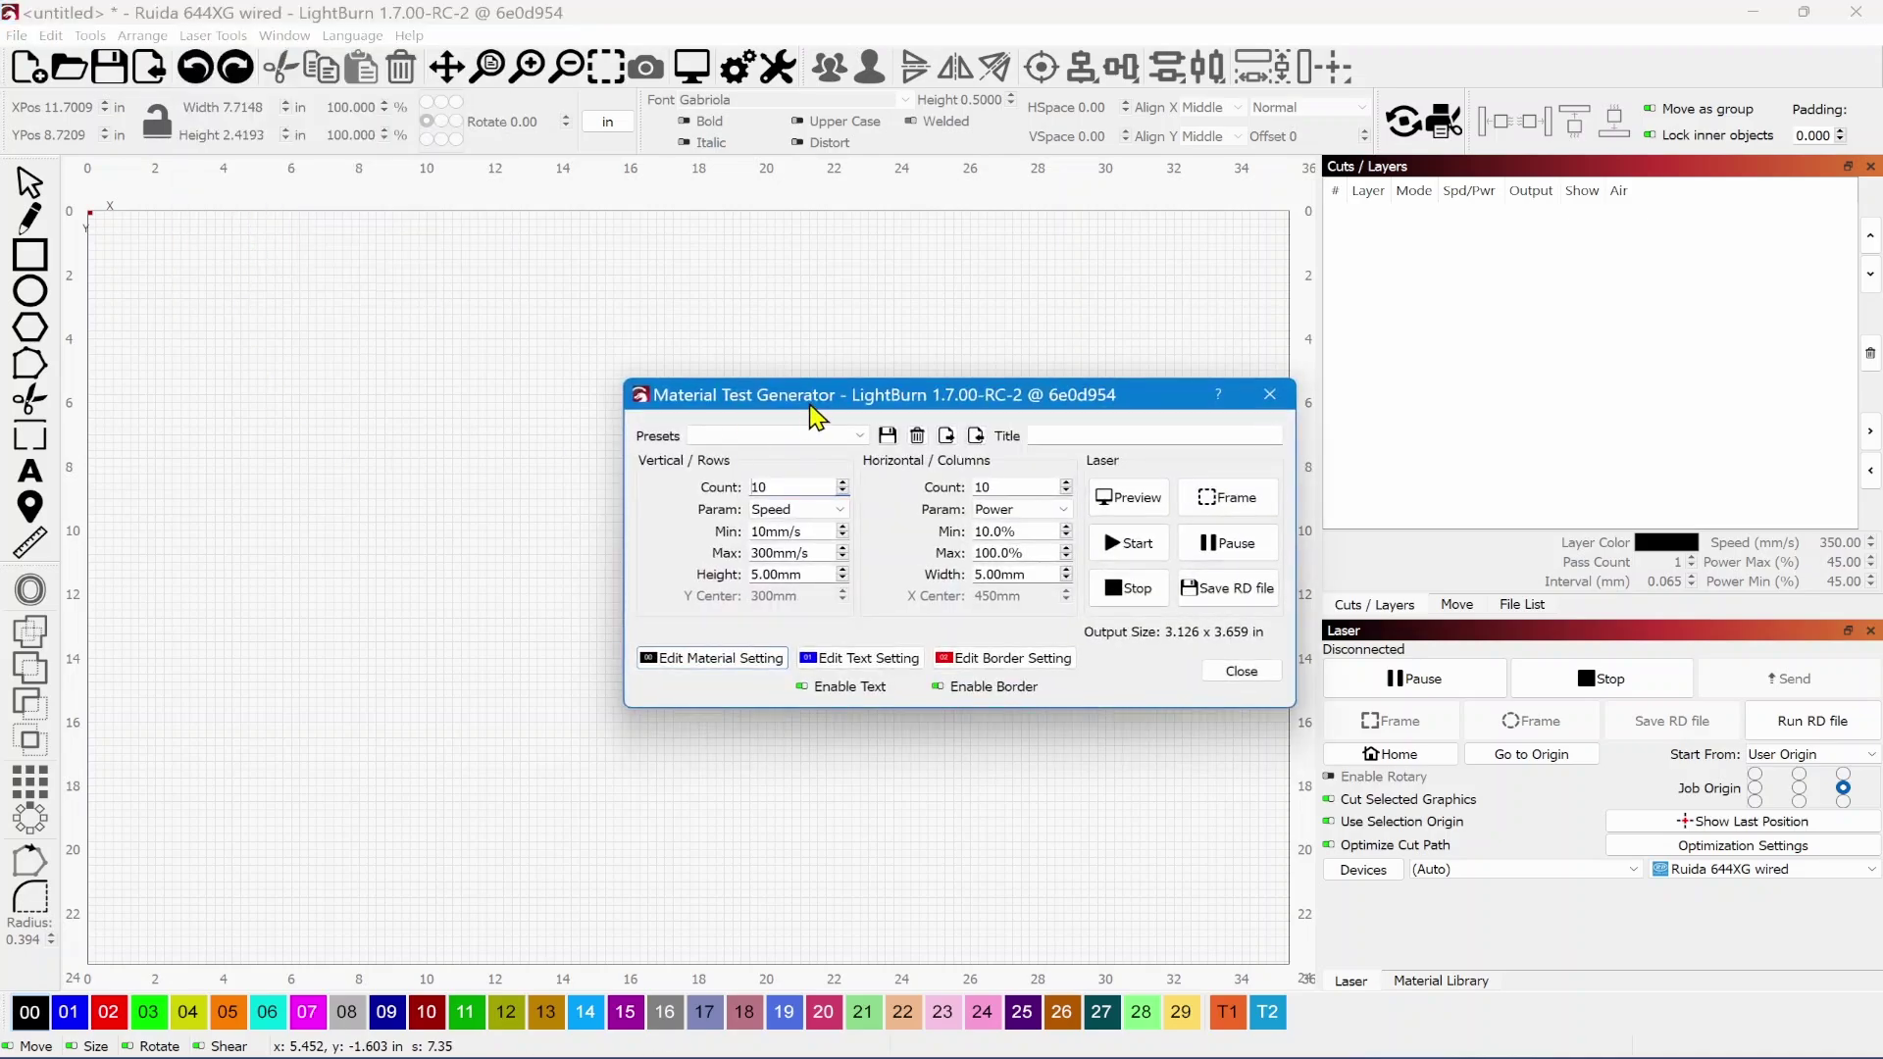
pyautogui.moveTo(810, 402); pyautogui.dragTo(663, 401)
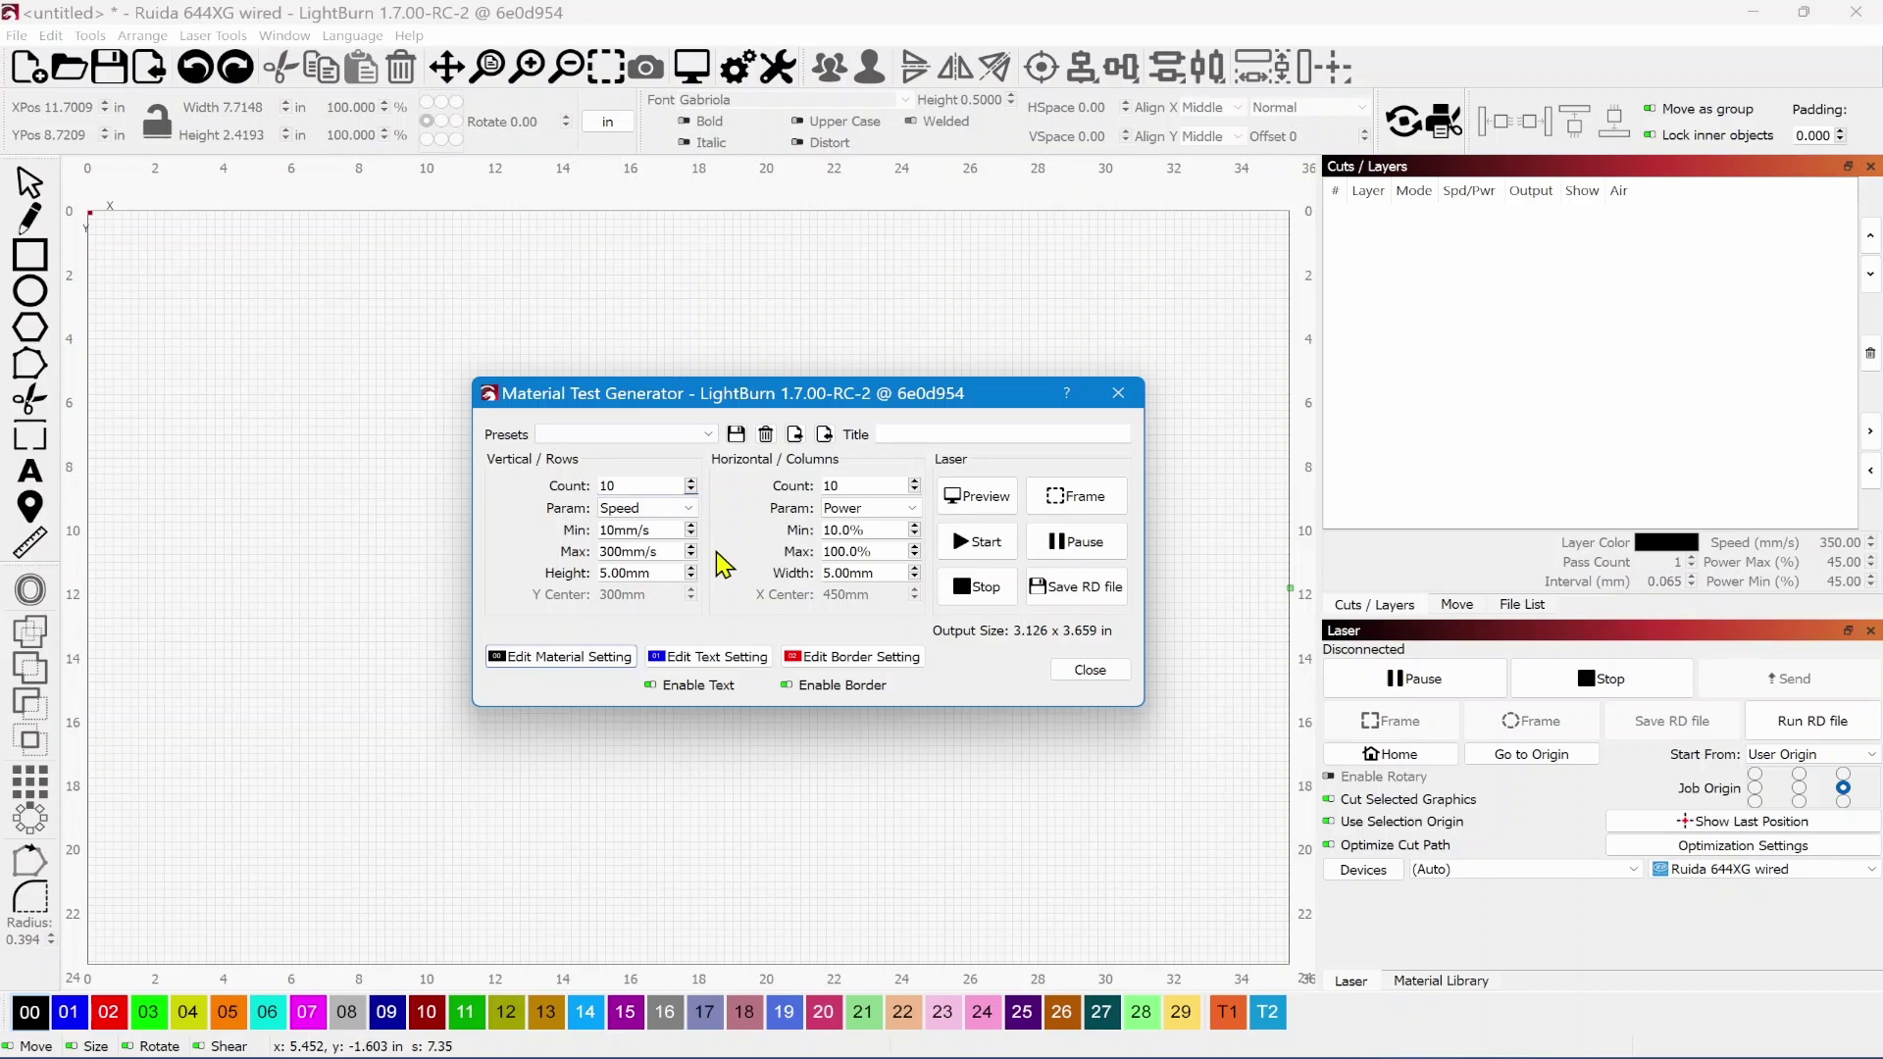
pyautogui.click(712, 436)
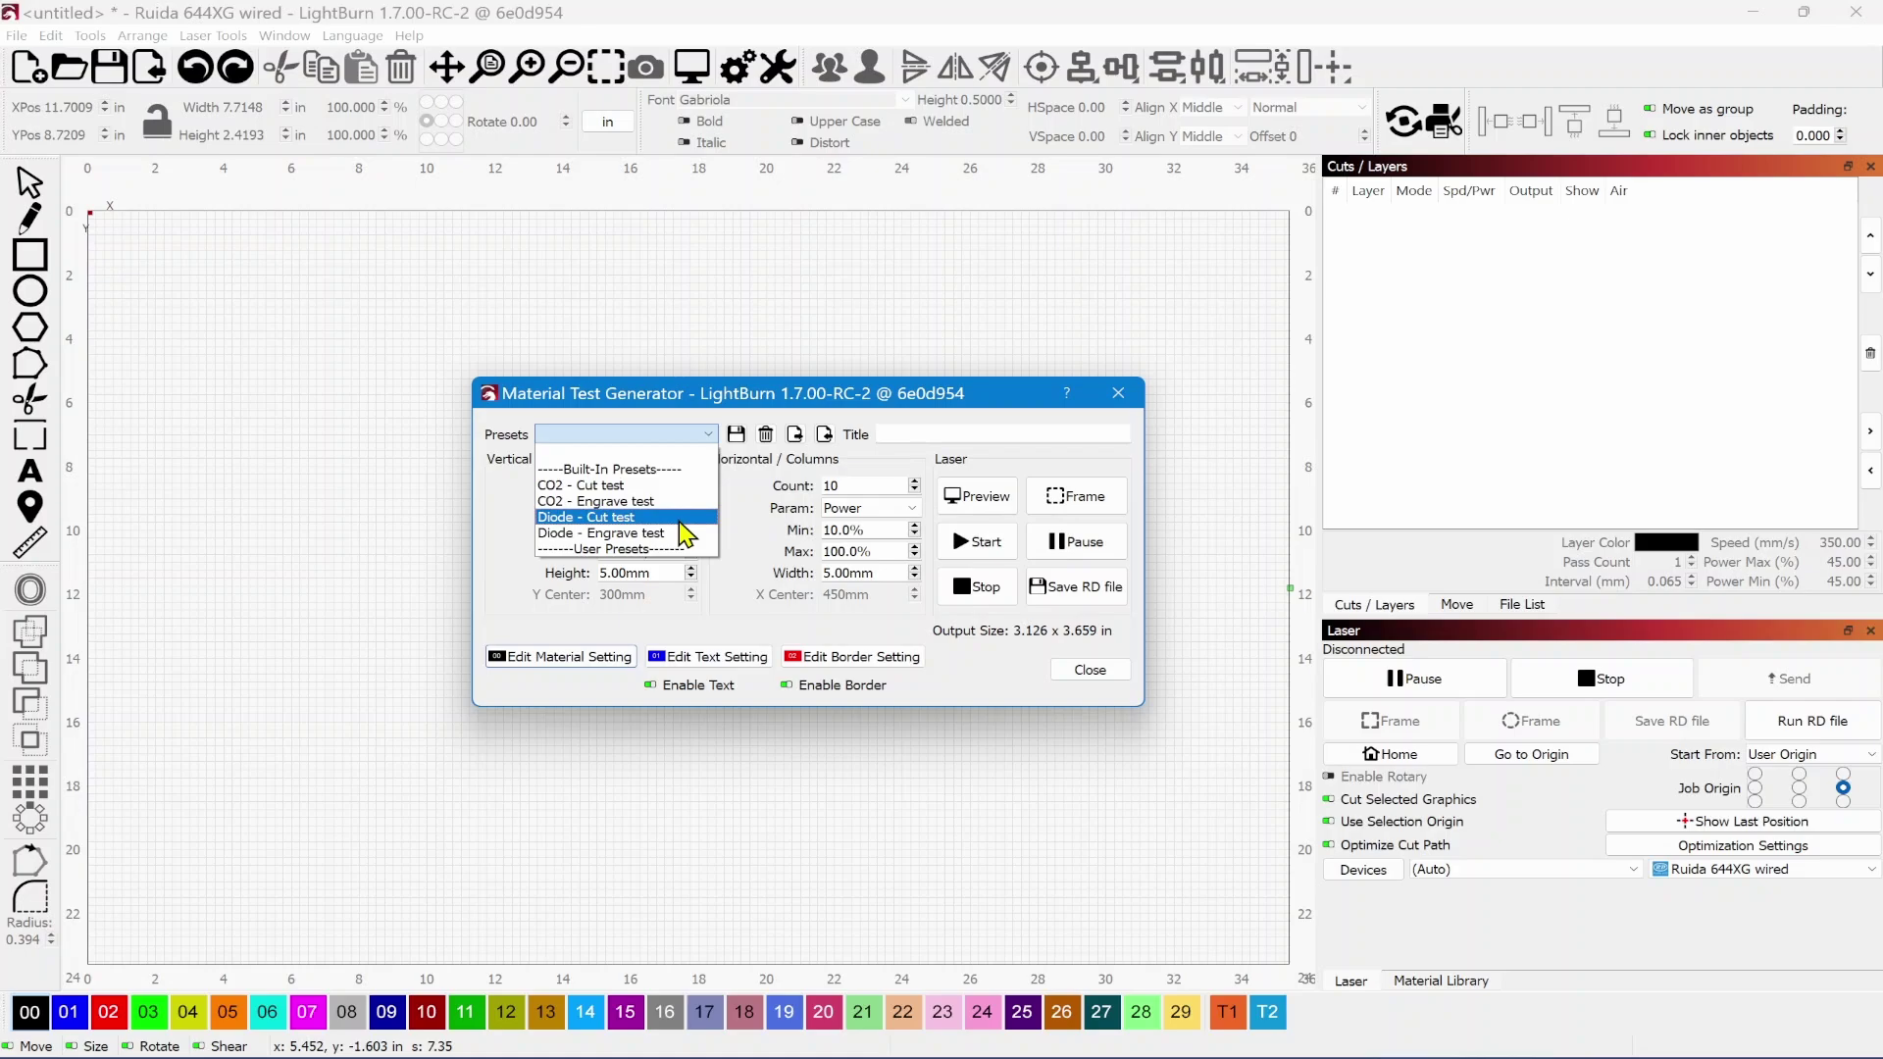
pyautogui.click(620, 502)
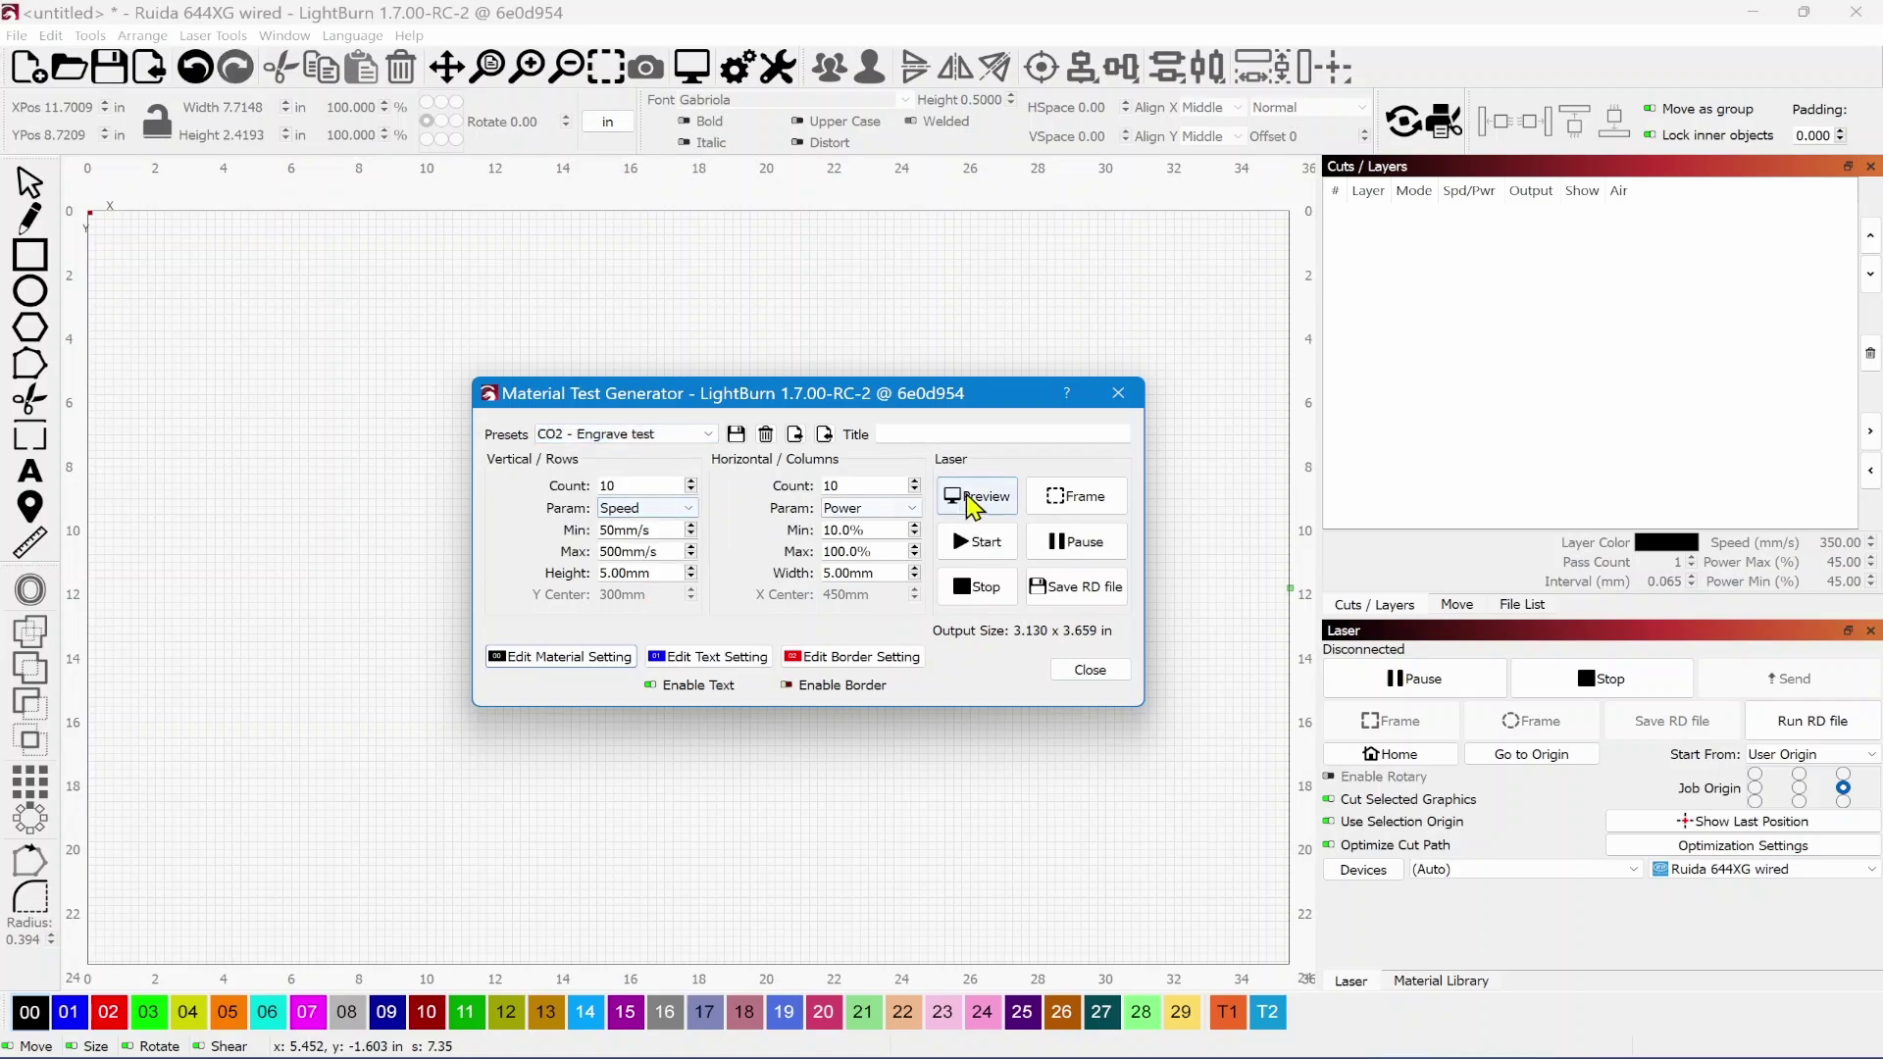
pyautogui.click(966, 496)
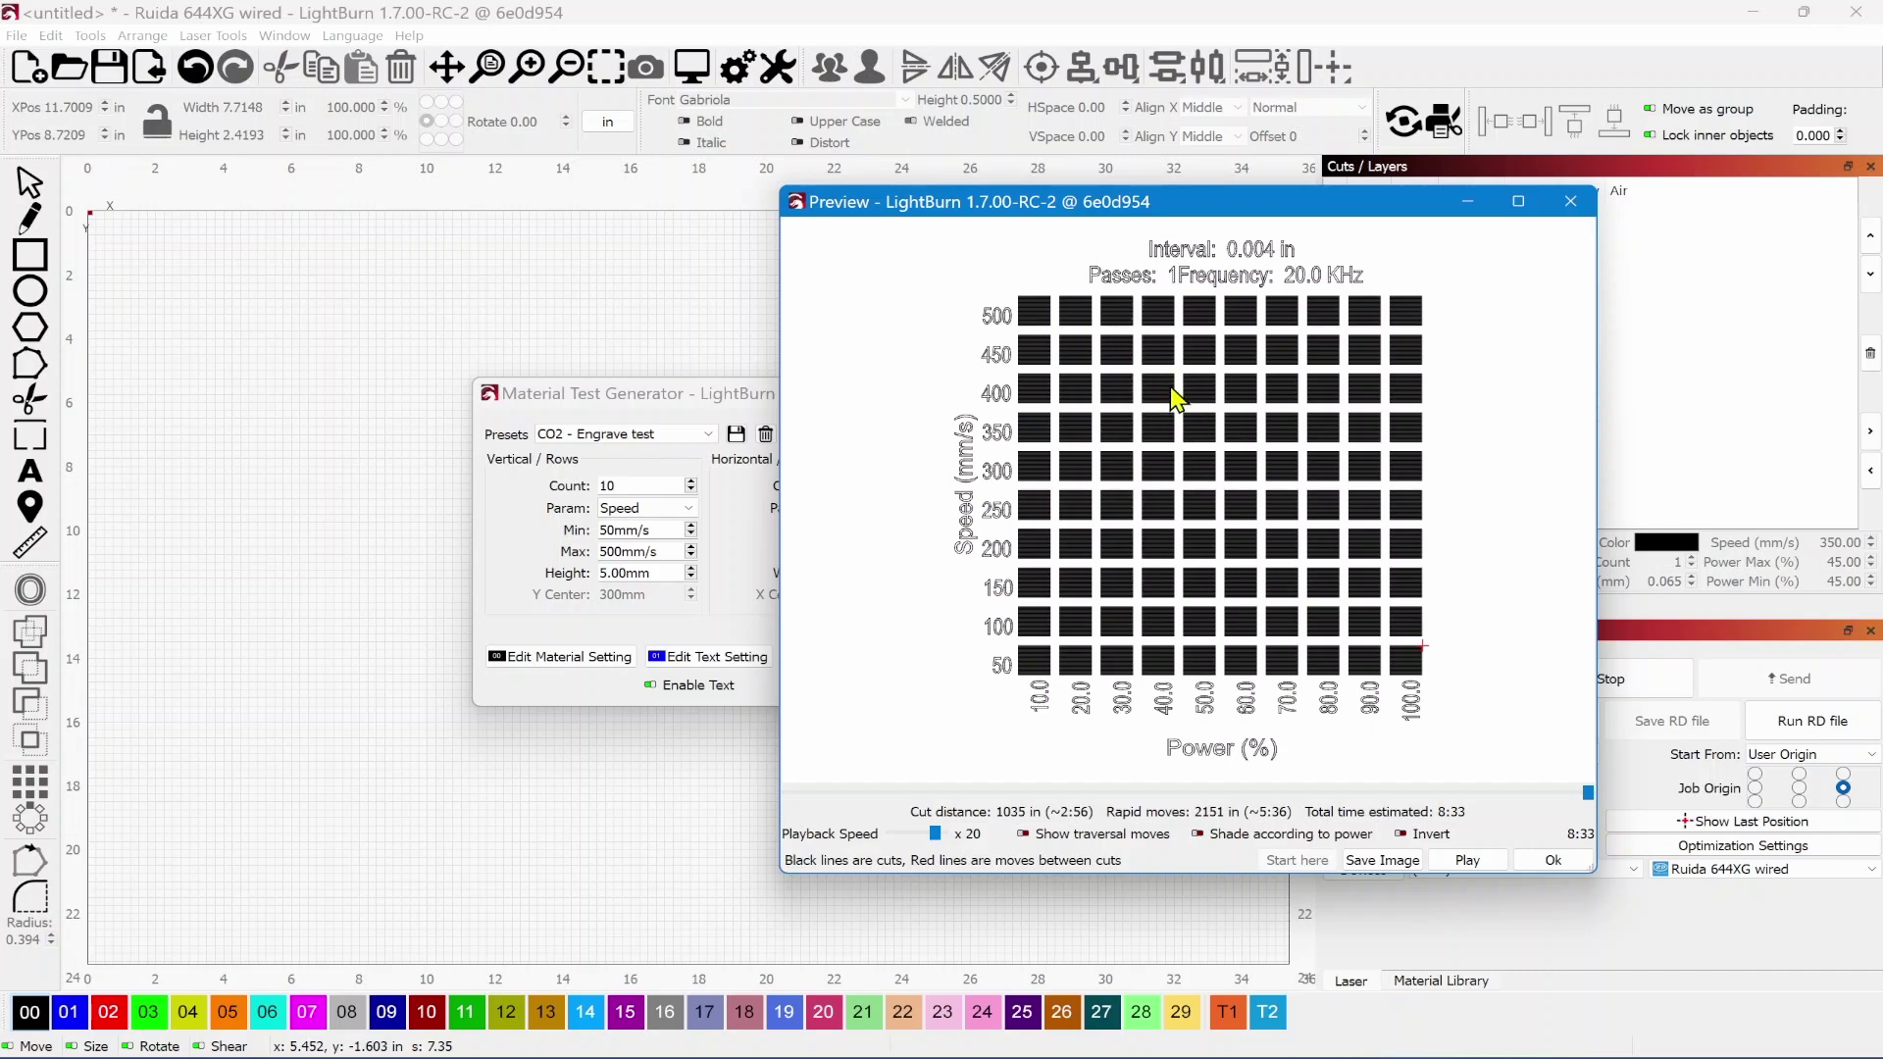
pyautogui.click(1558, 862)
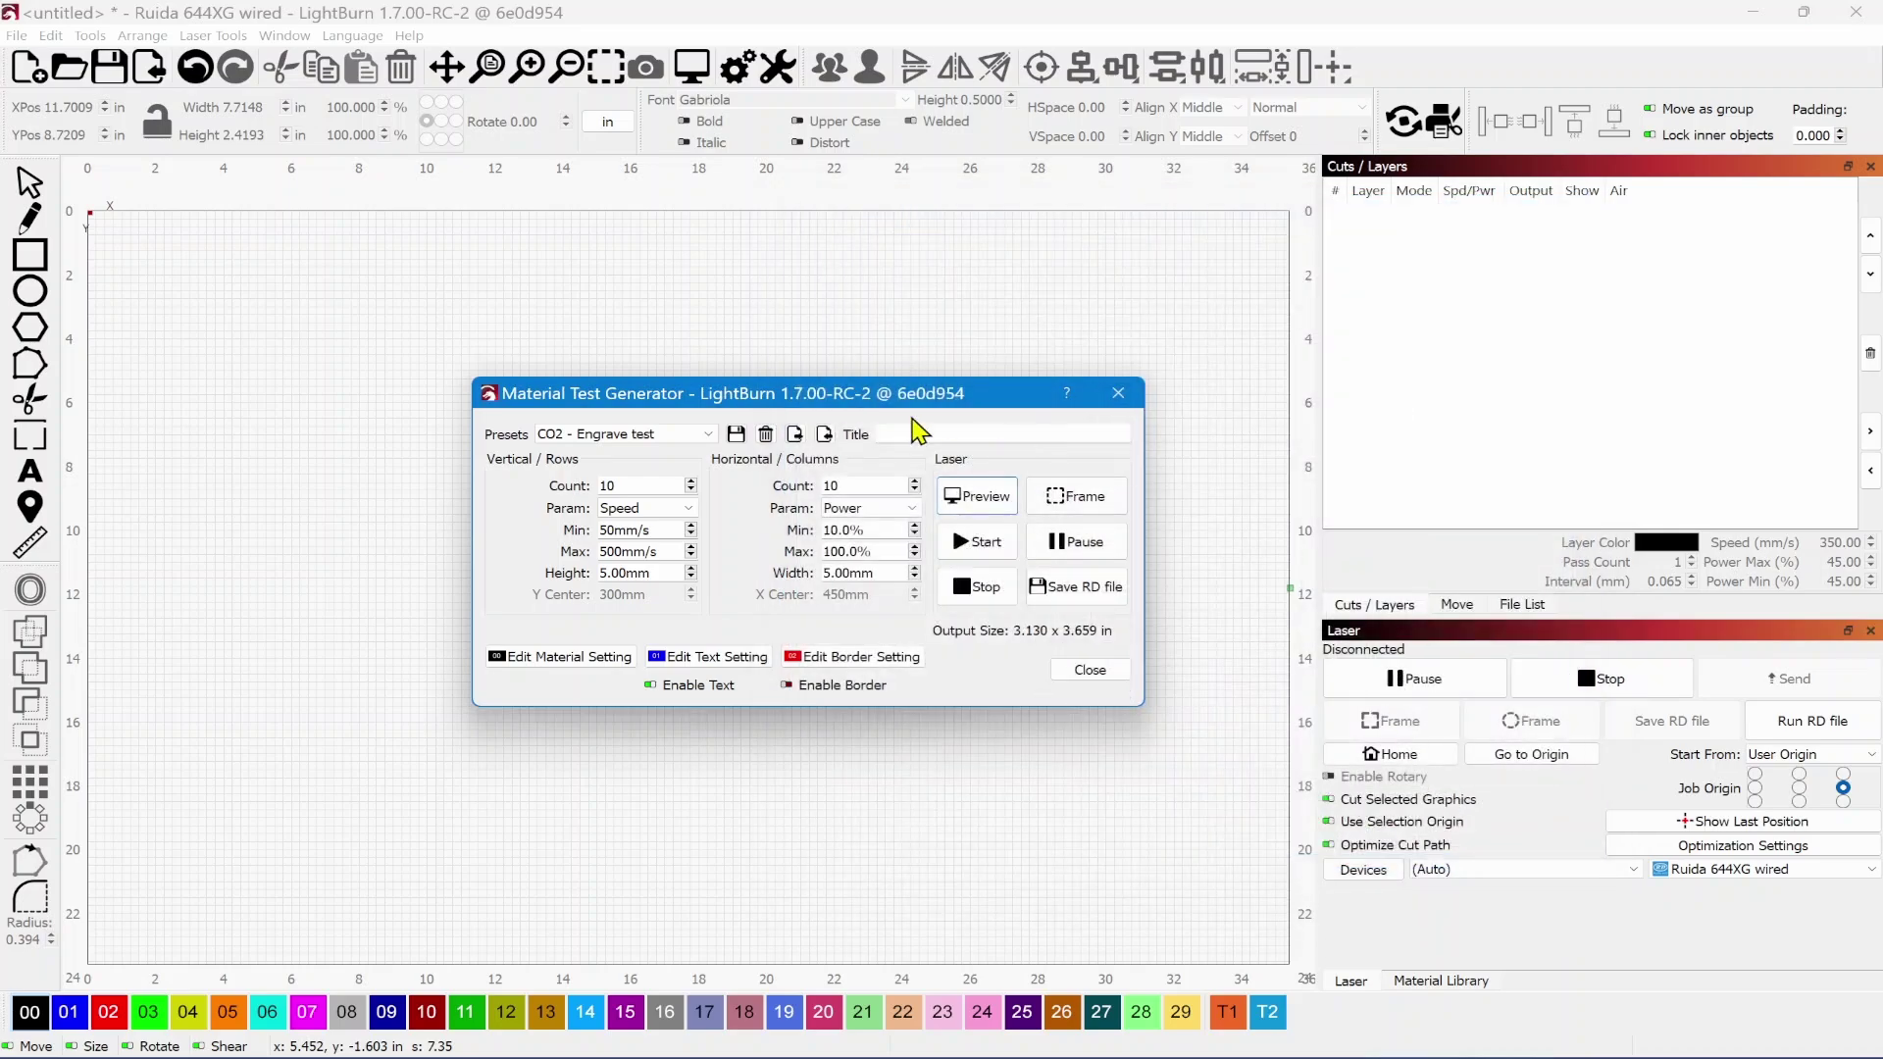
# - Load the CO2 - Cut test preset in the Material Test Generator and preview its test grid
pyautogui.click(706, 433)
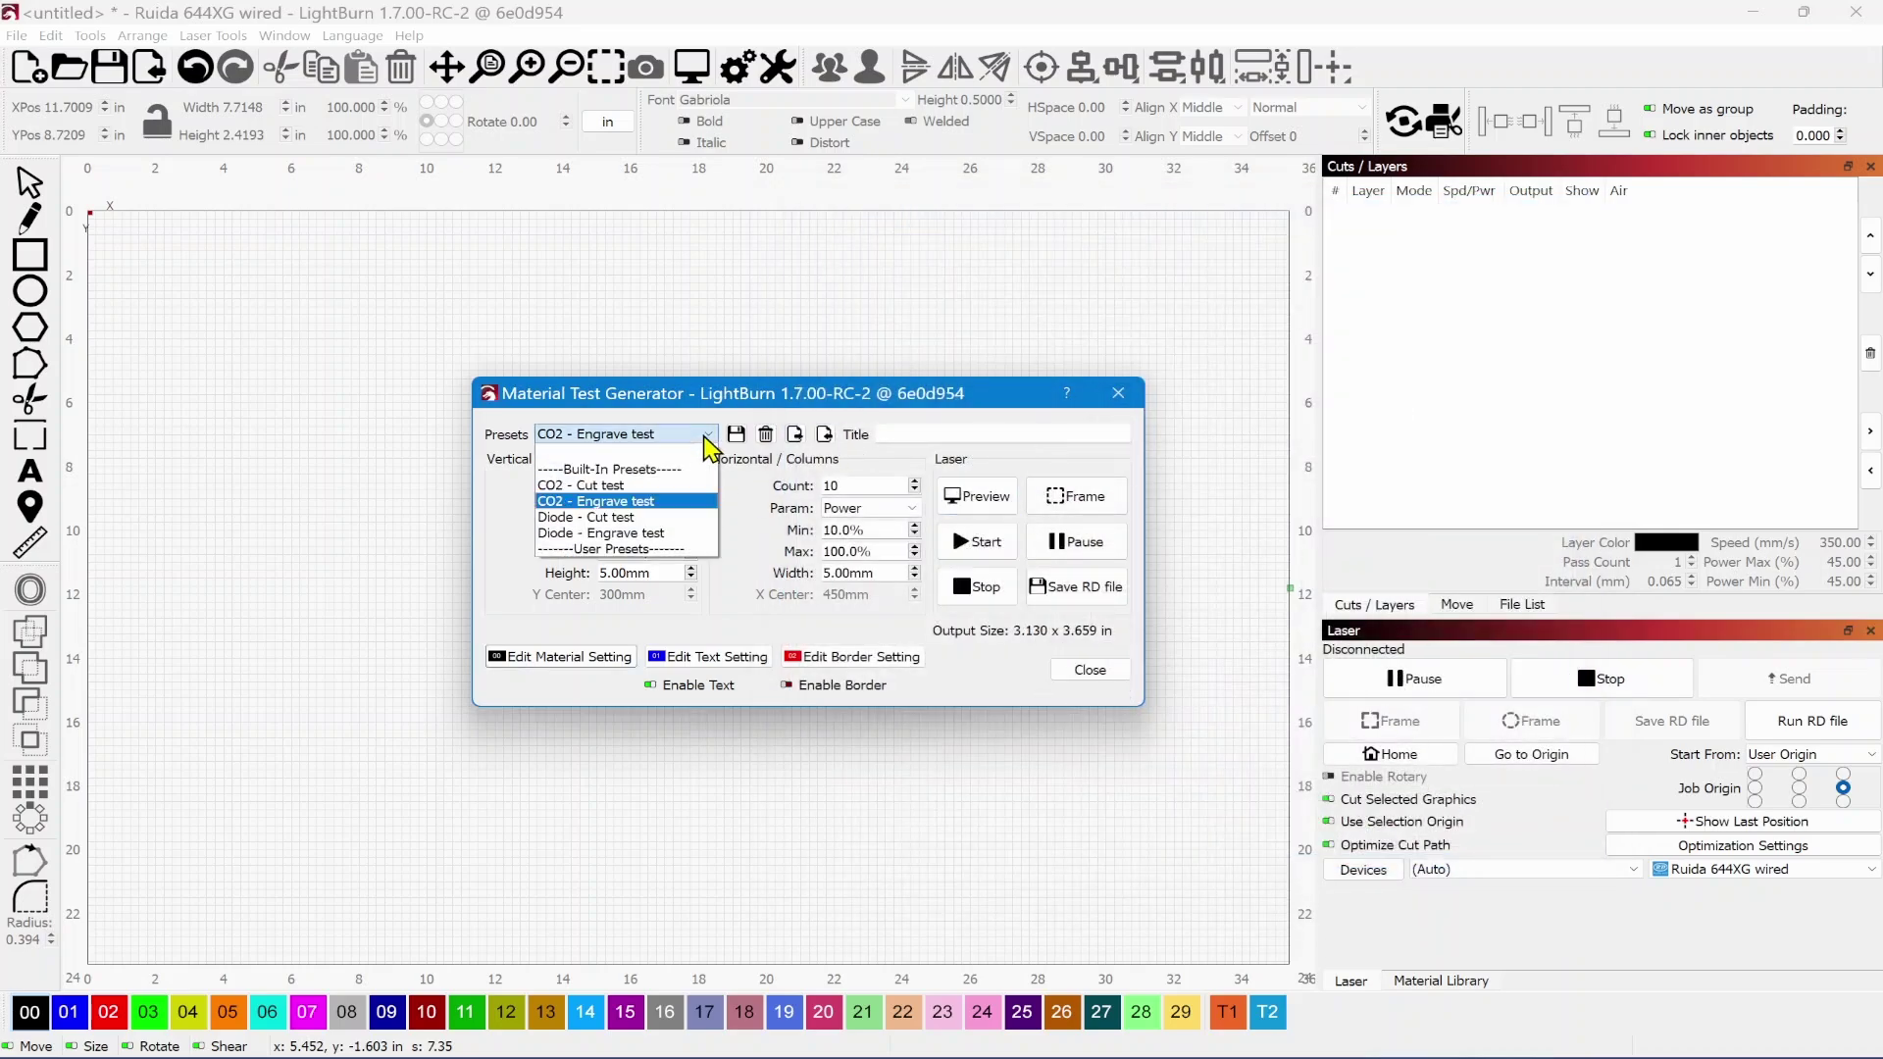
pyautogui.click(647, 484)
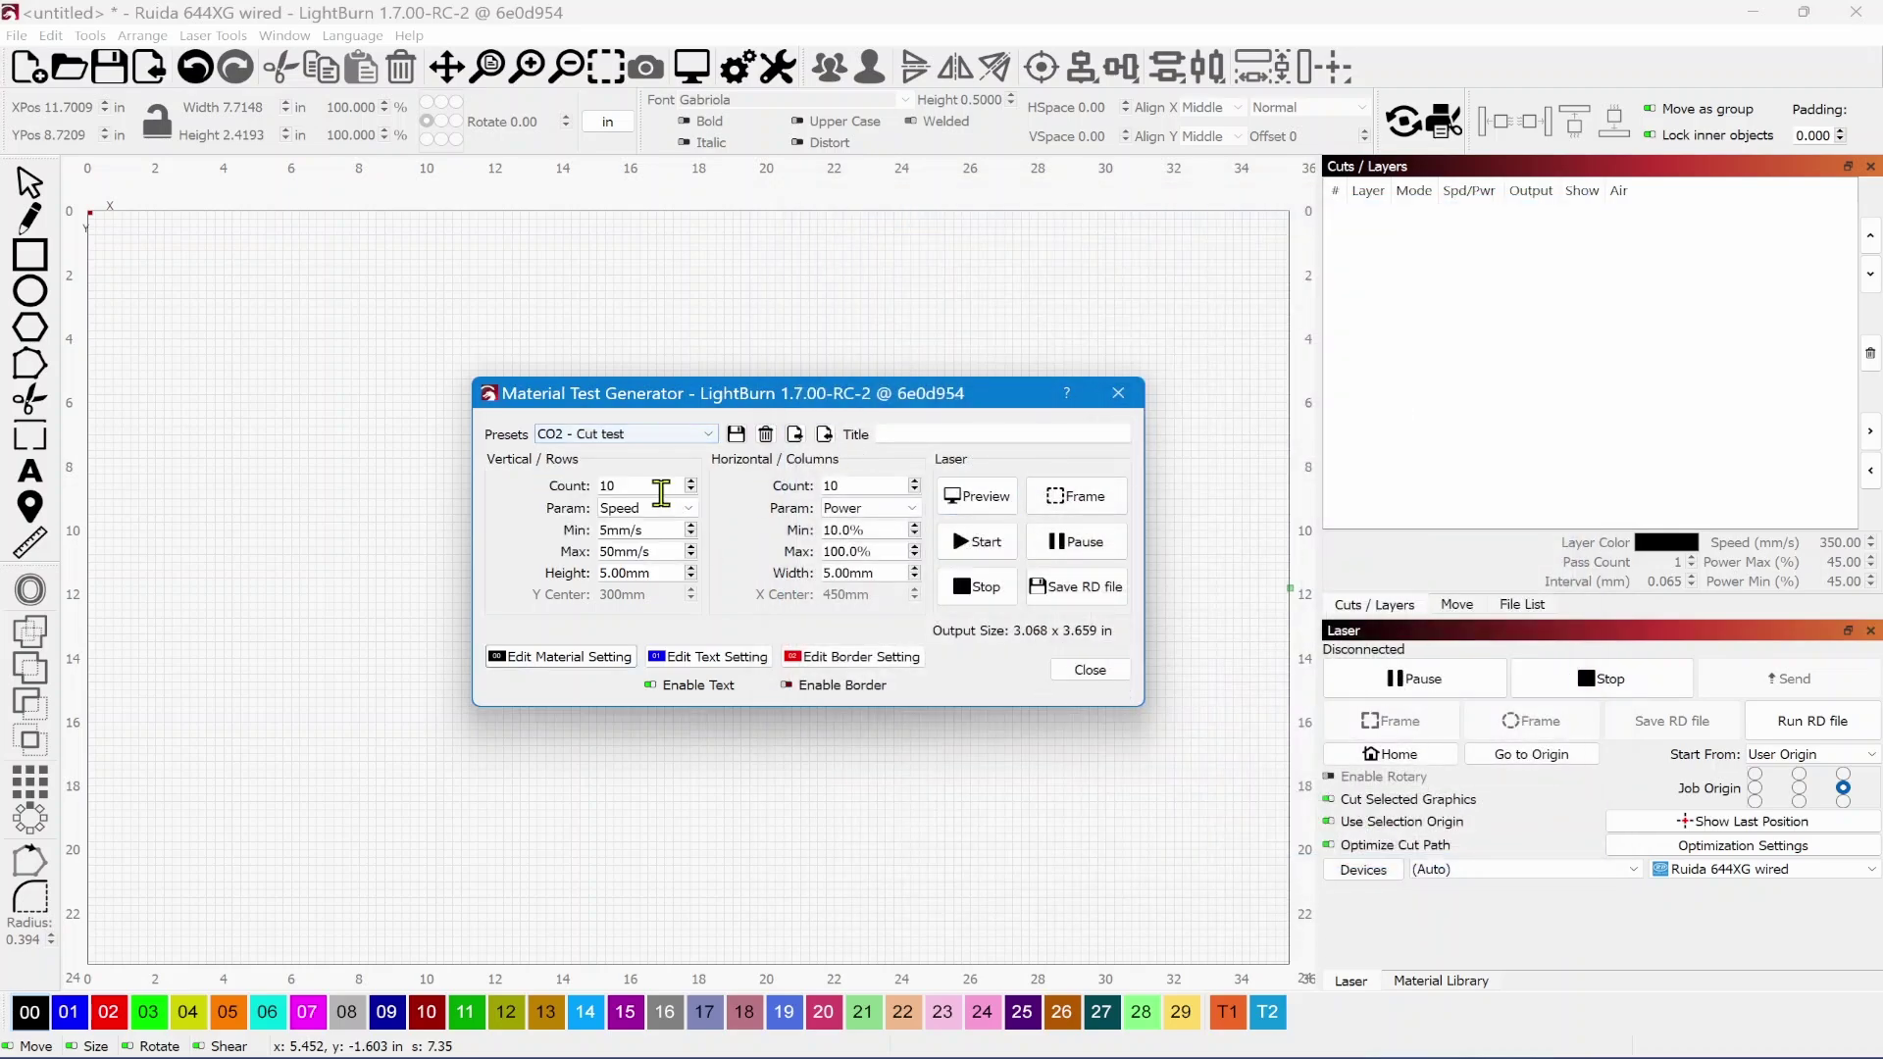
pyautogui.click(976, 496)
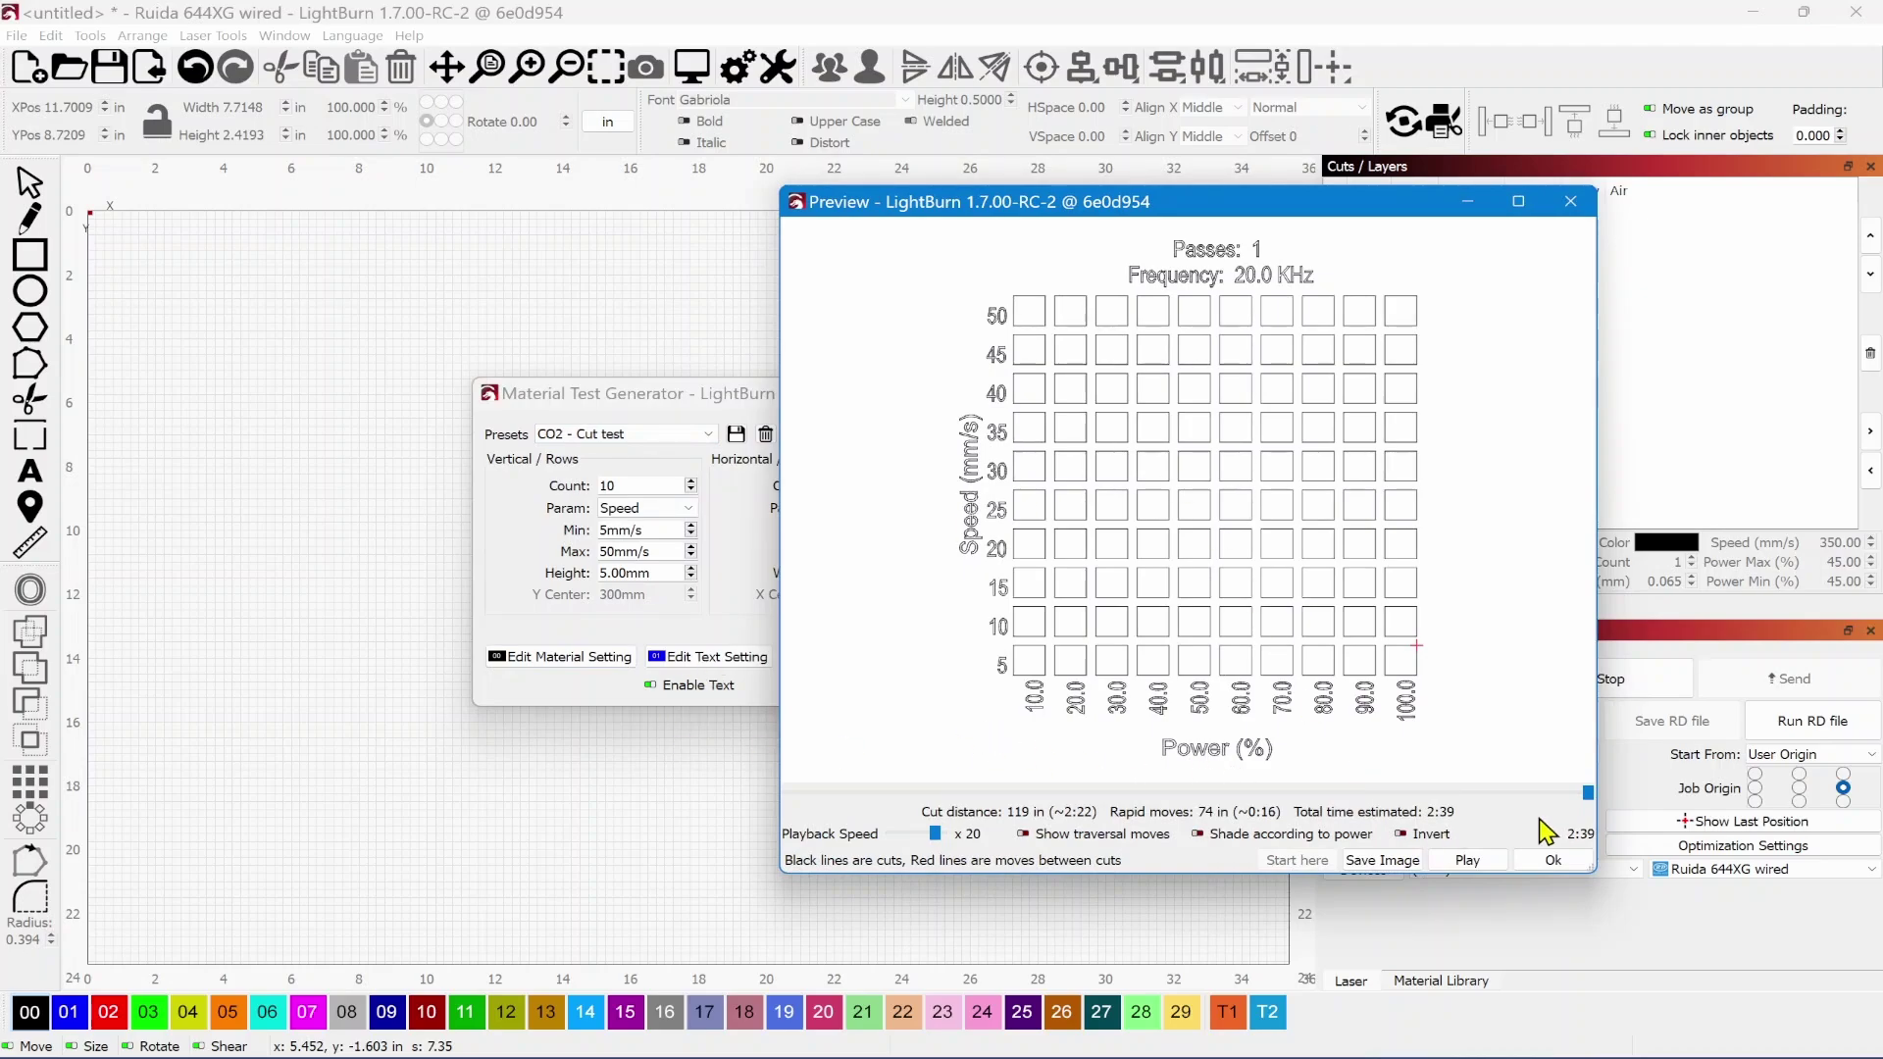
pyautogui.click(1553, 861)
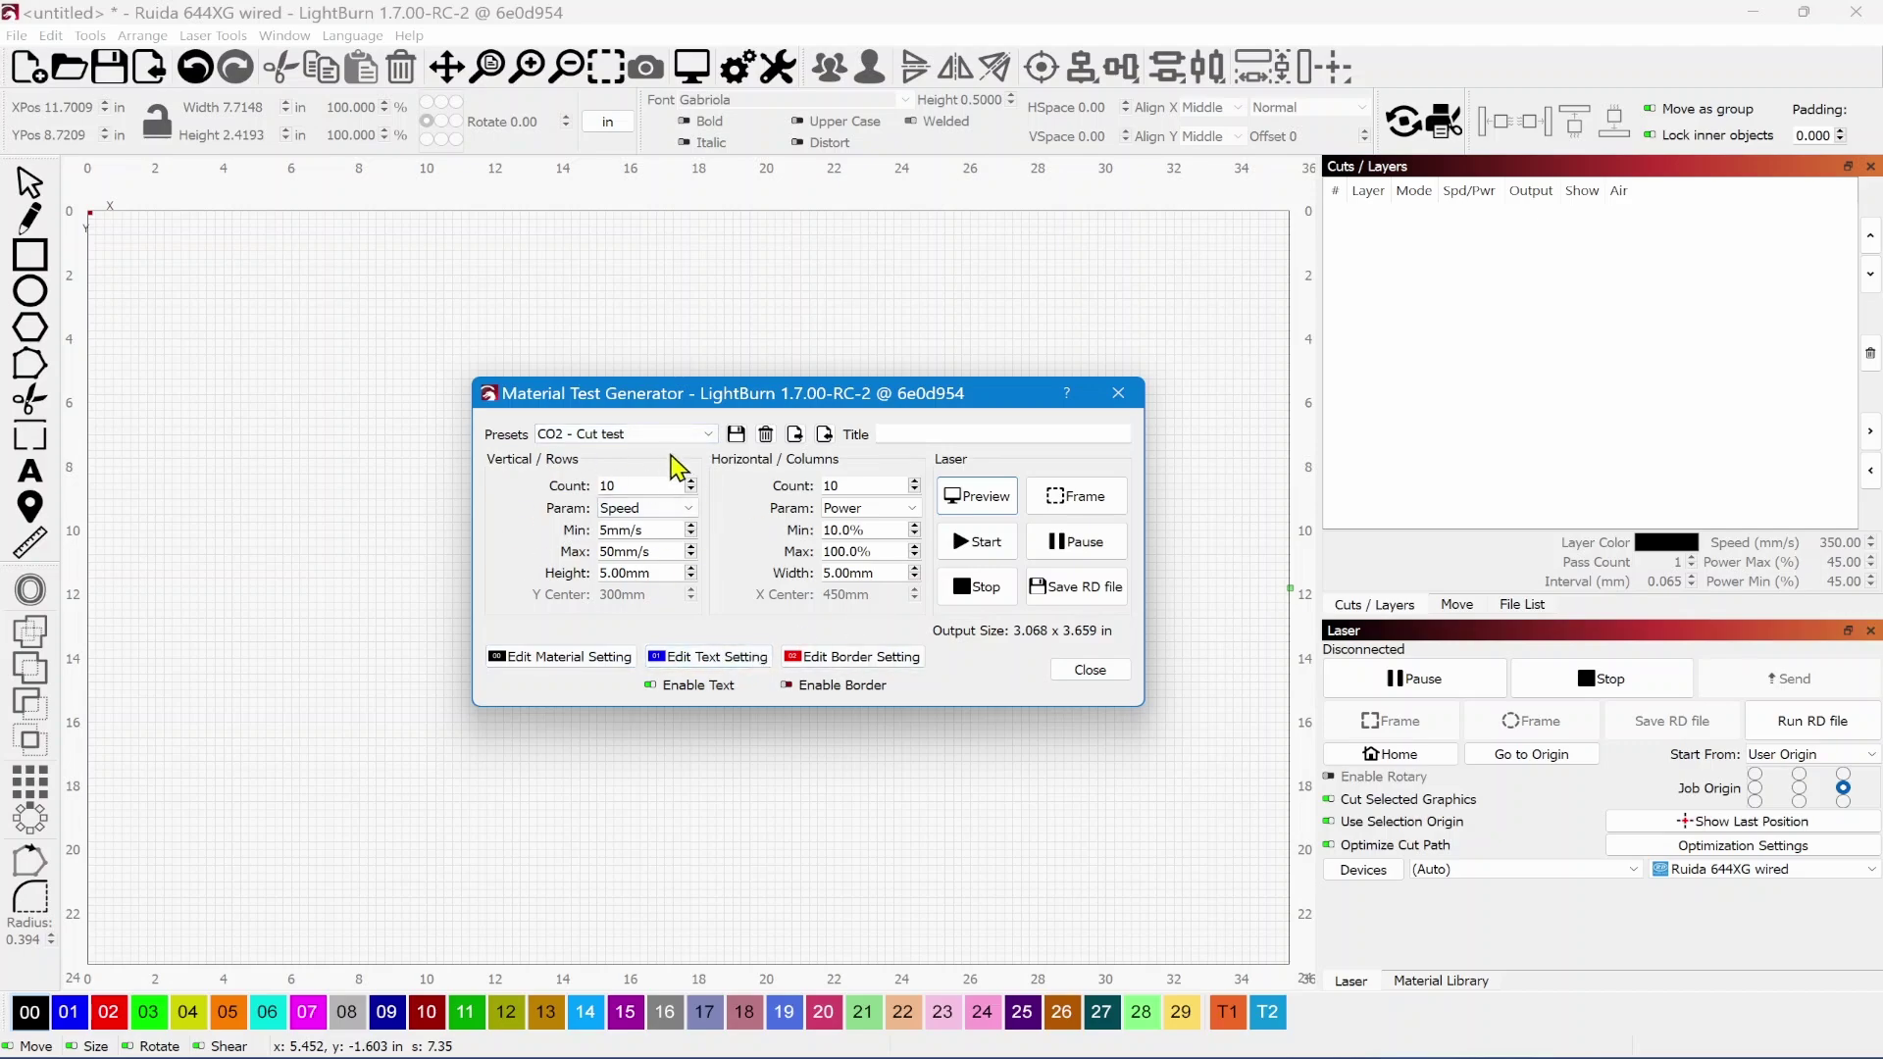
pyautogui.click(709, 437)
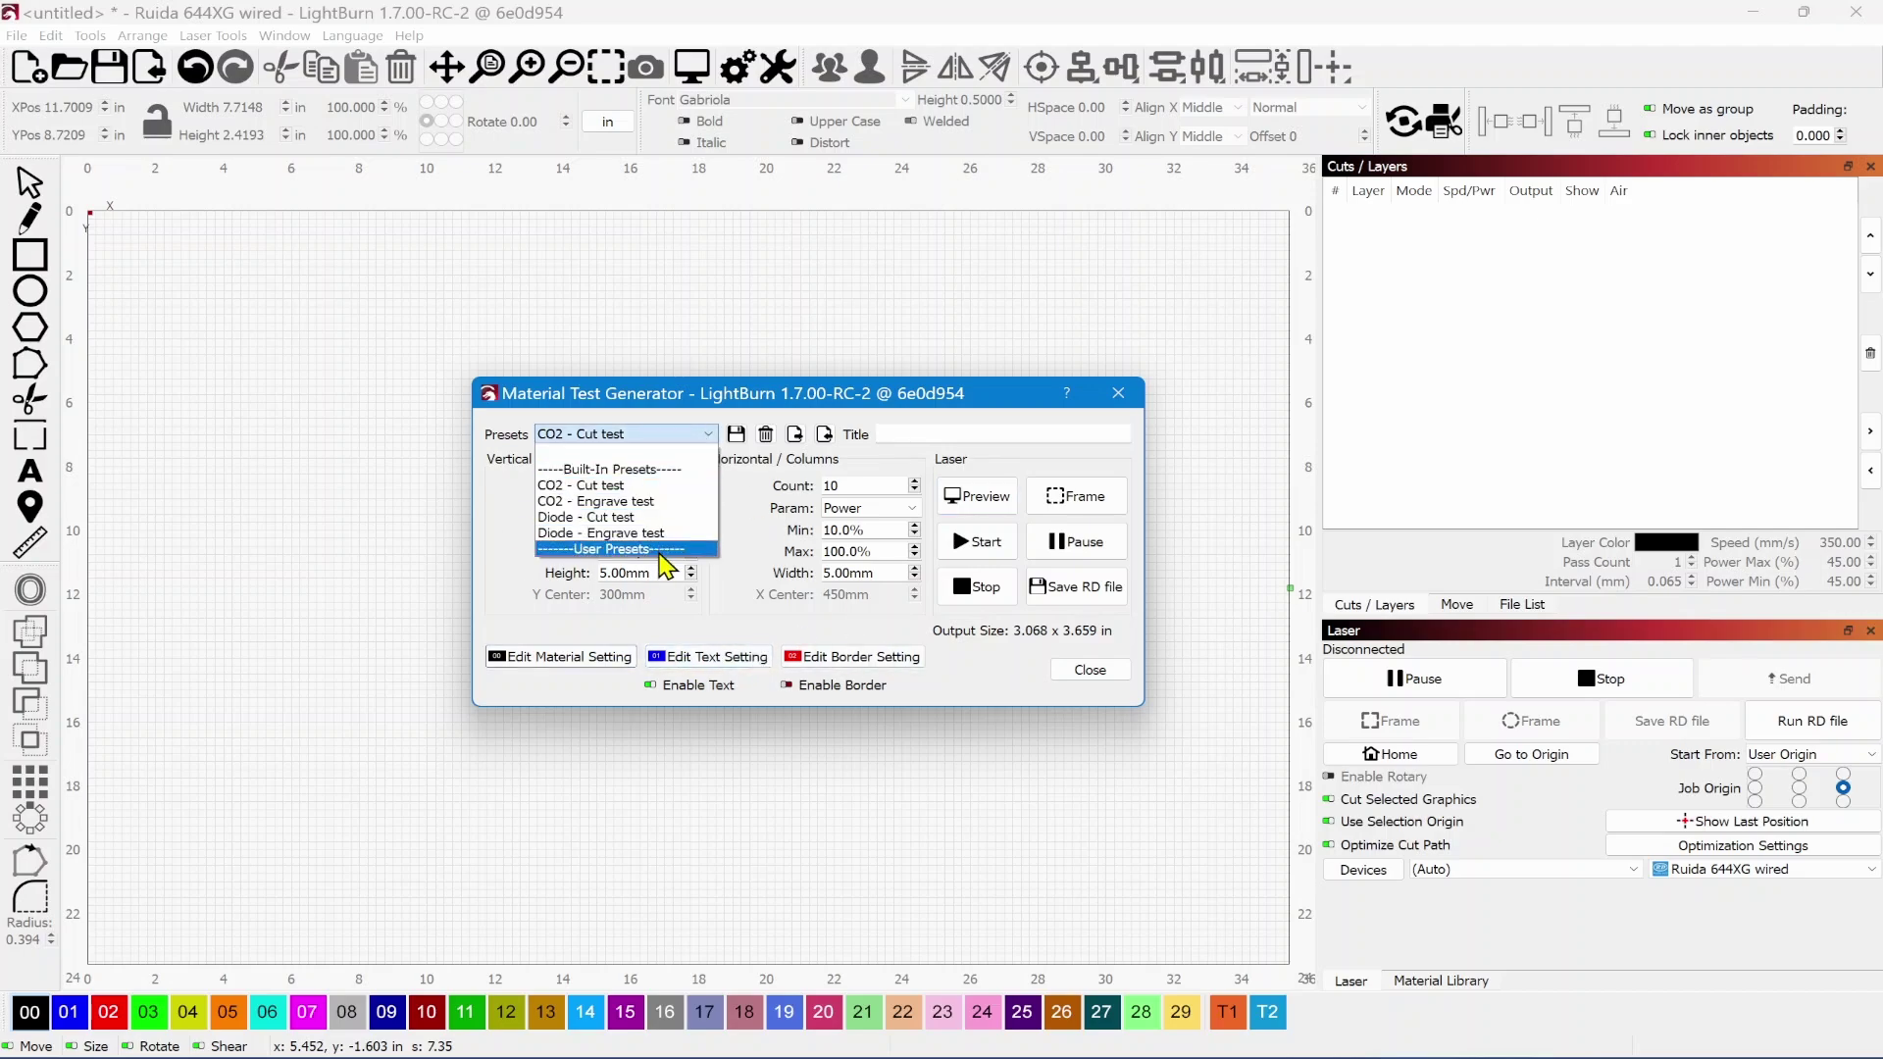
pyautogui.click(433, 579)
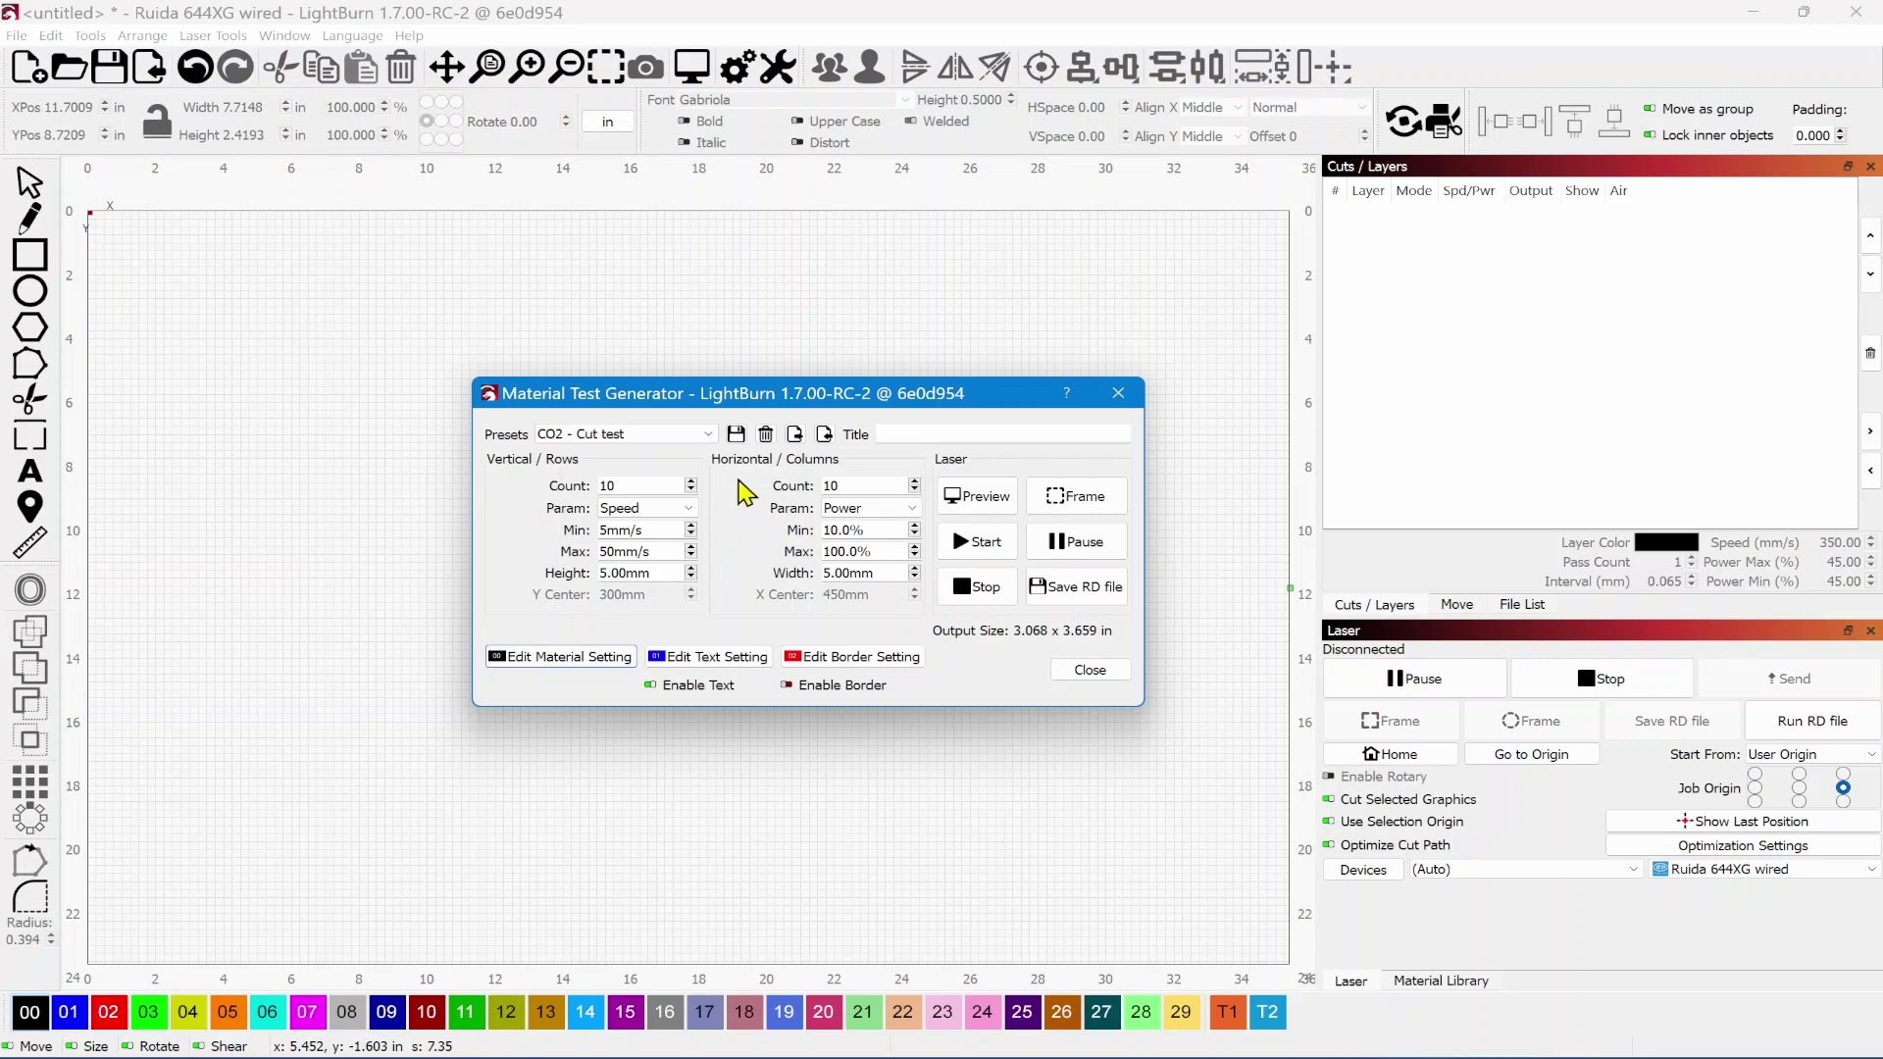
pyautogui.click(713, 438)
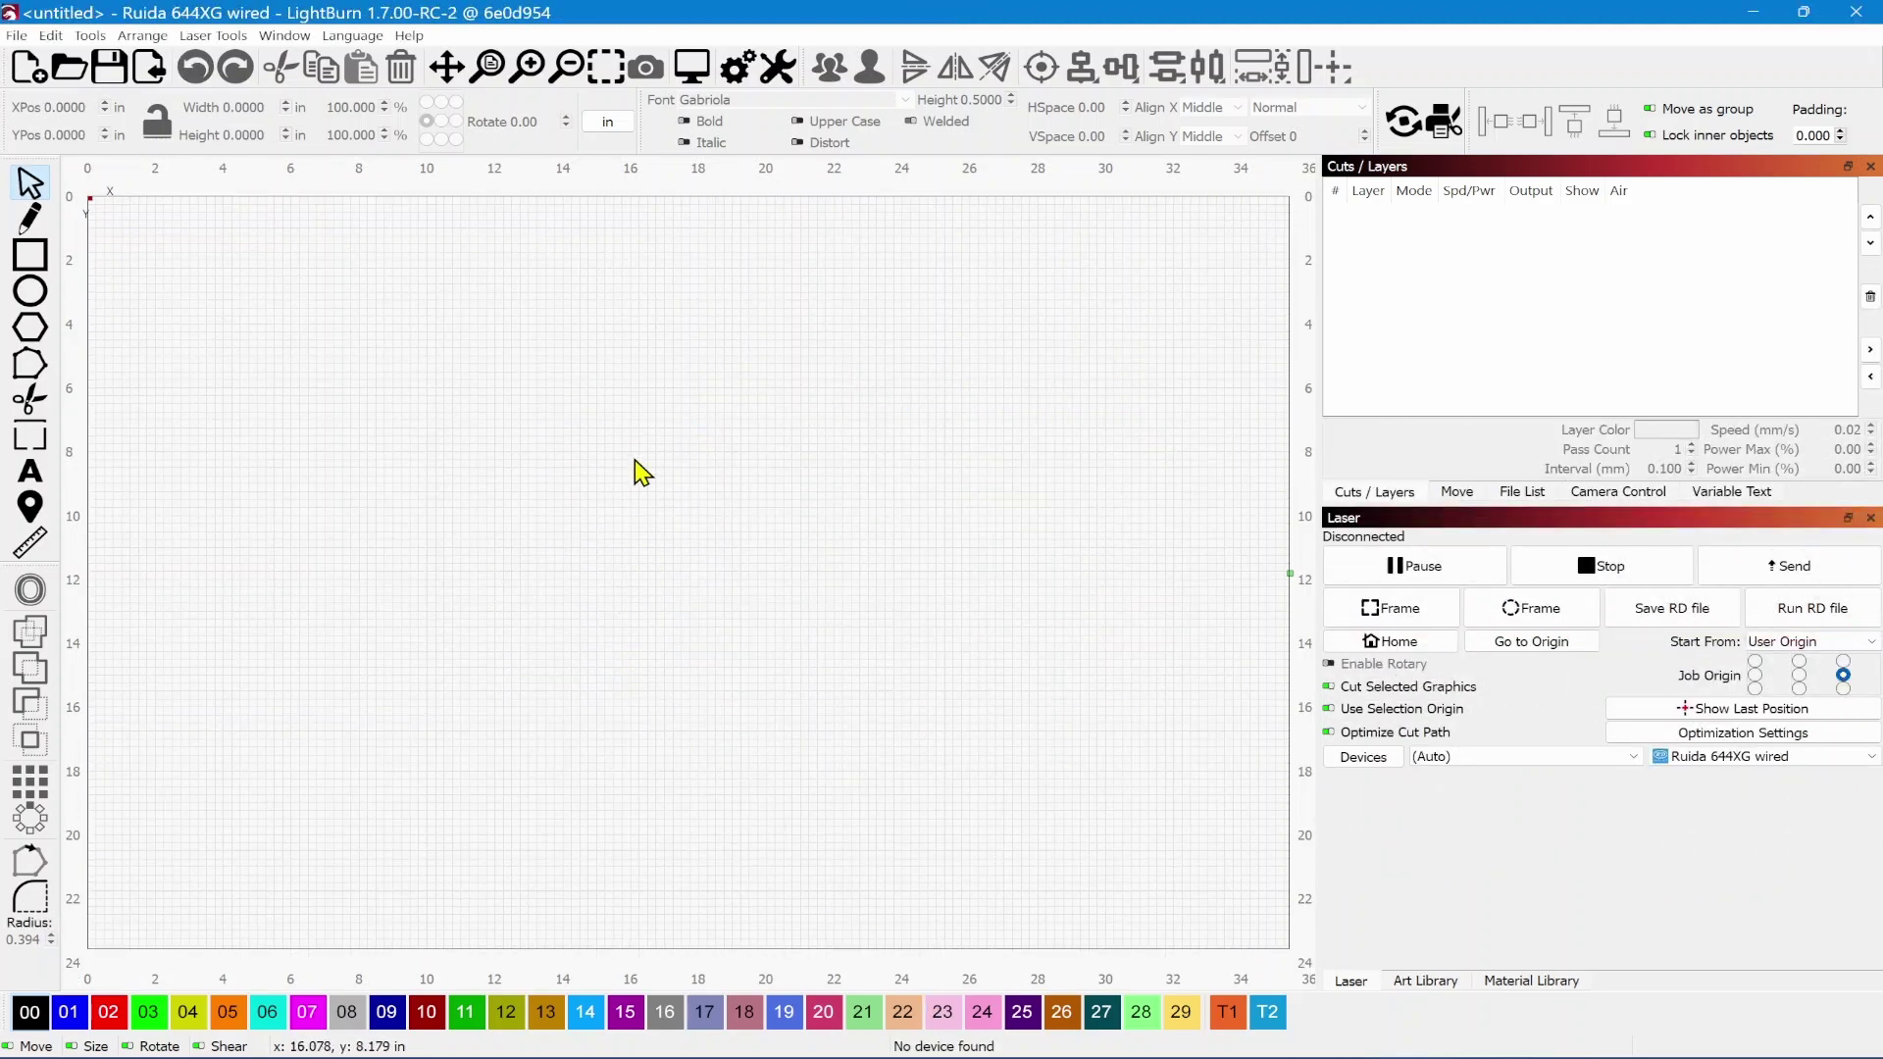
# - Open the program settings, widen the dialog and review the editor, units and grids, display, import/export and camera options
pyautogui.click(737, 71)
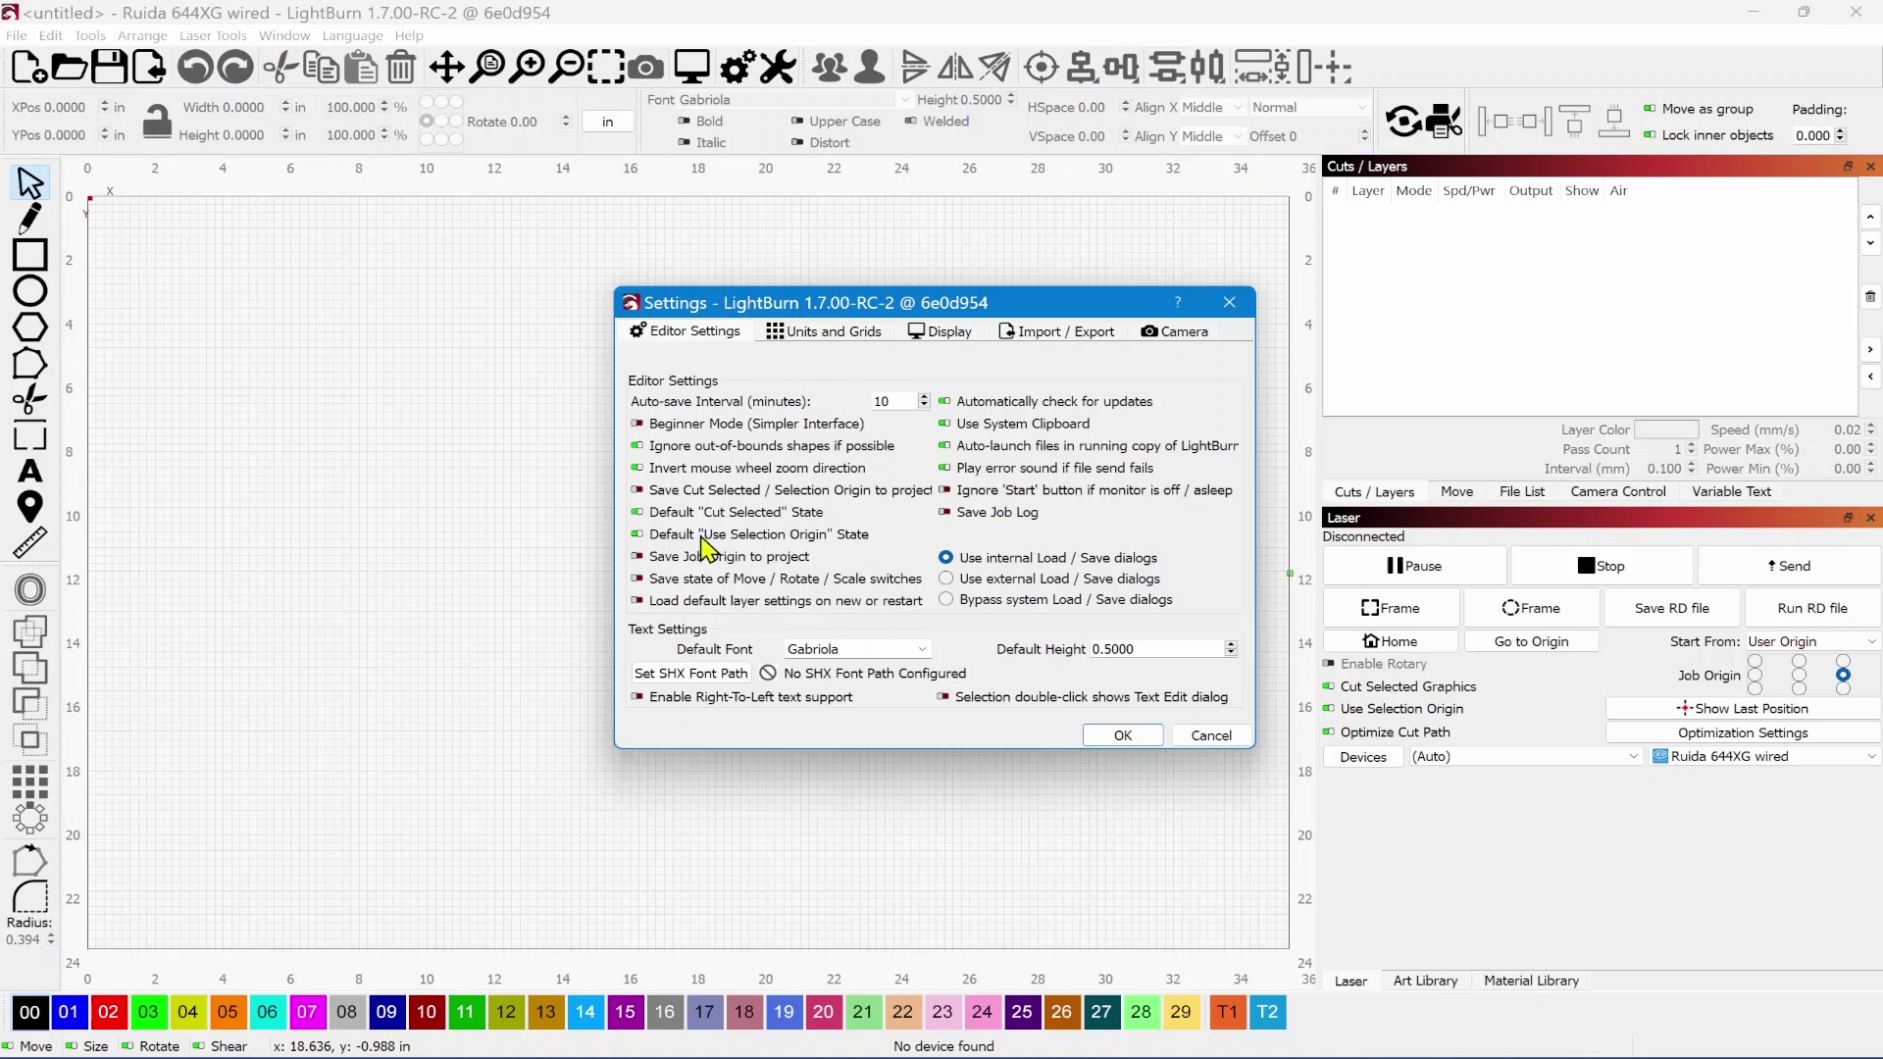
pyautogui.moveTo(614, 574); pyautogui.dragTo(437, 574)
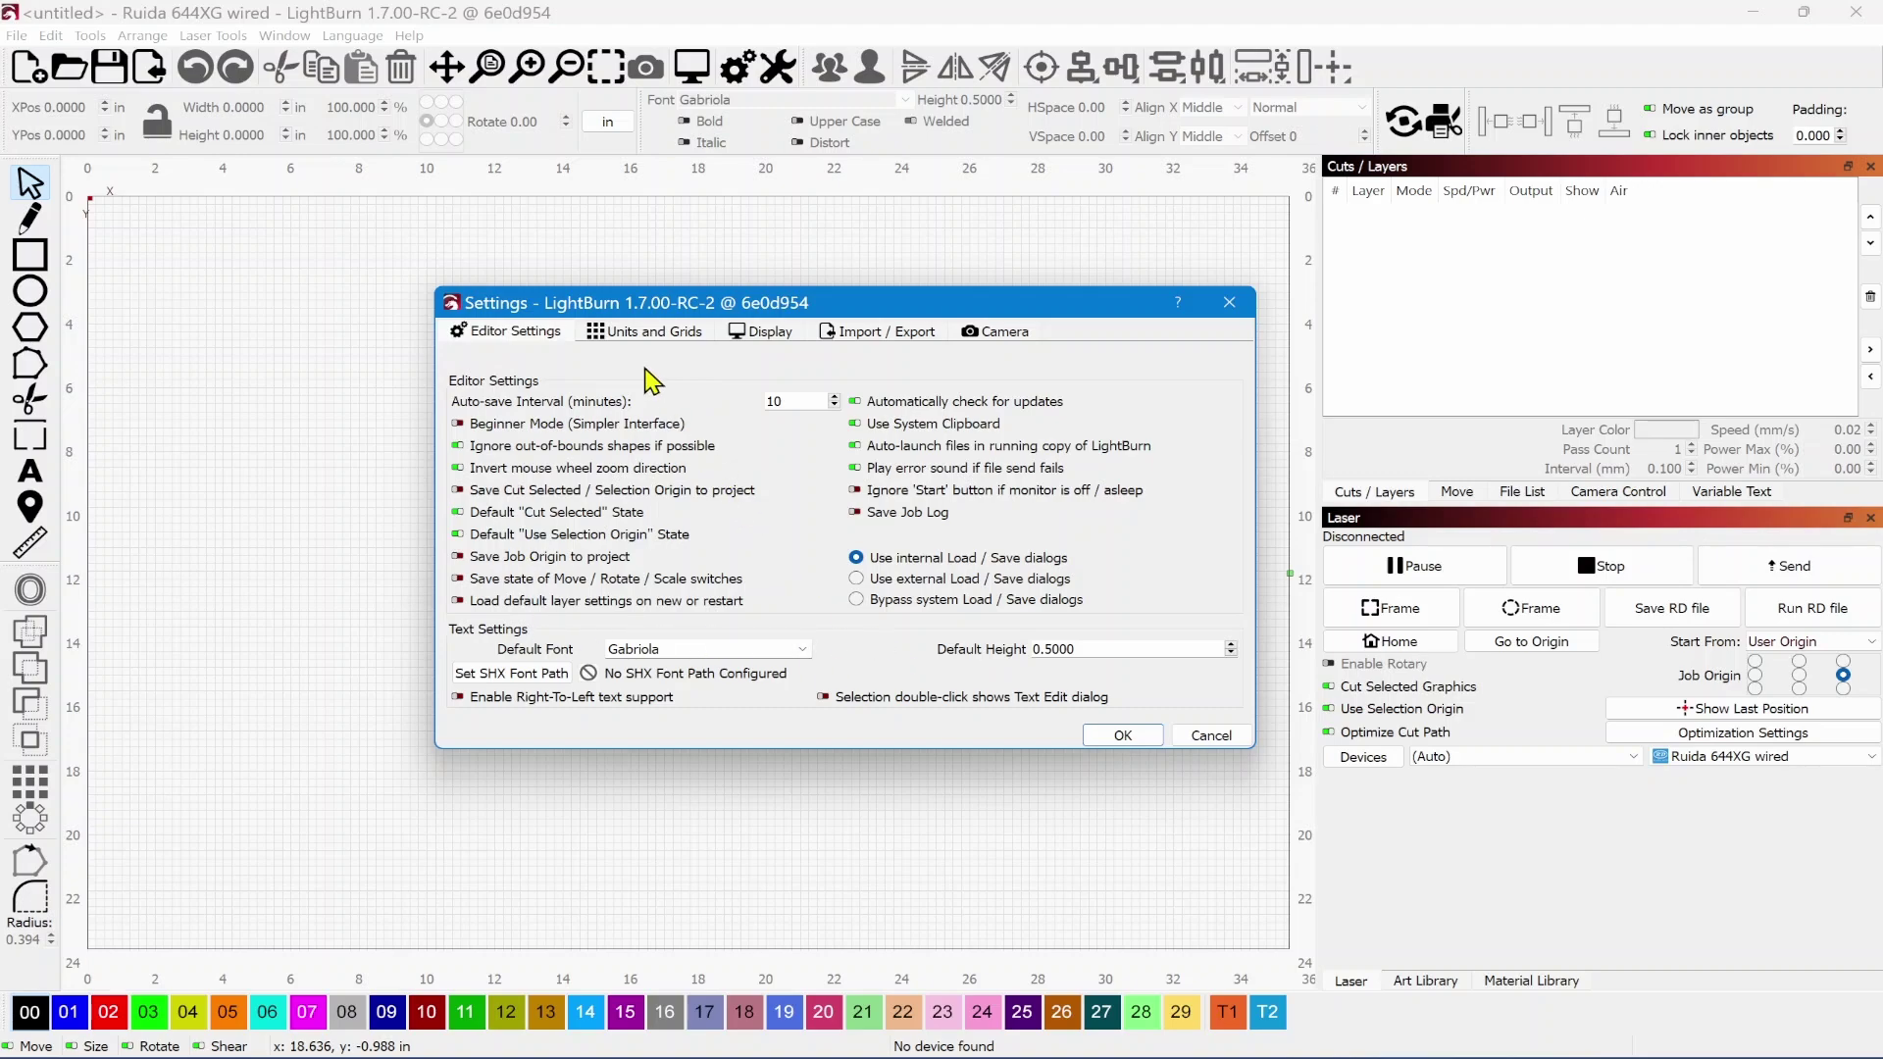
pyautogui.click(653, 334)
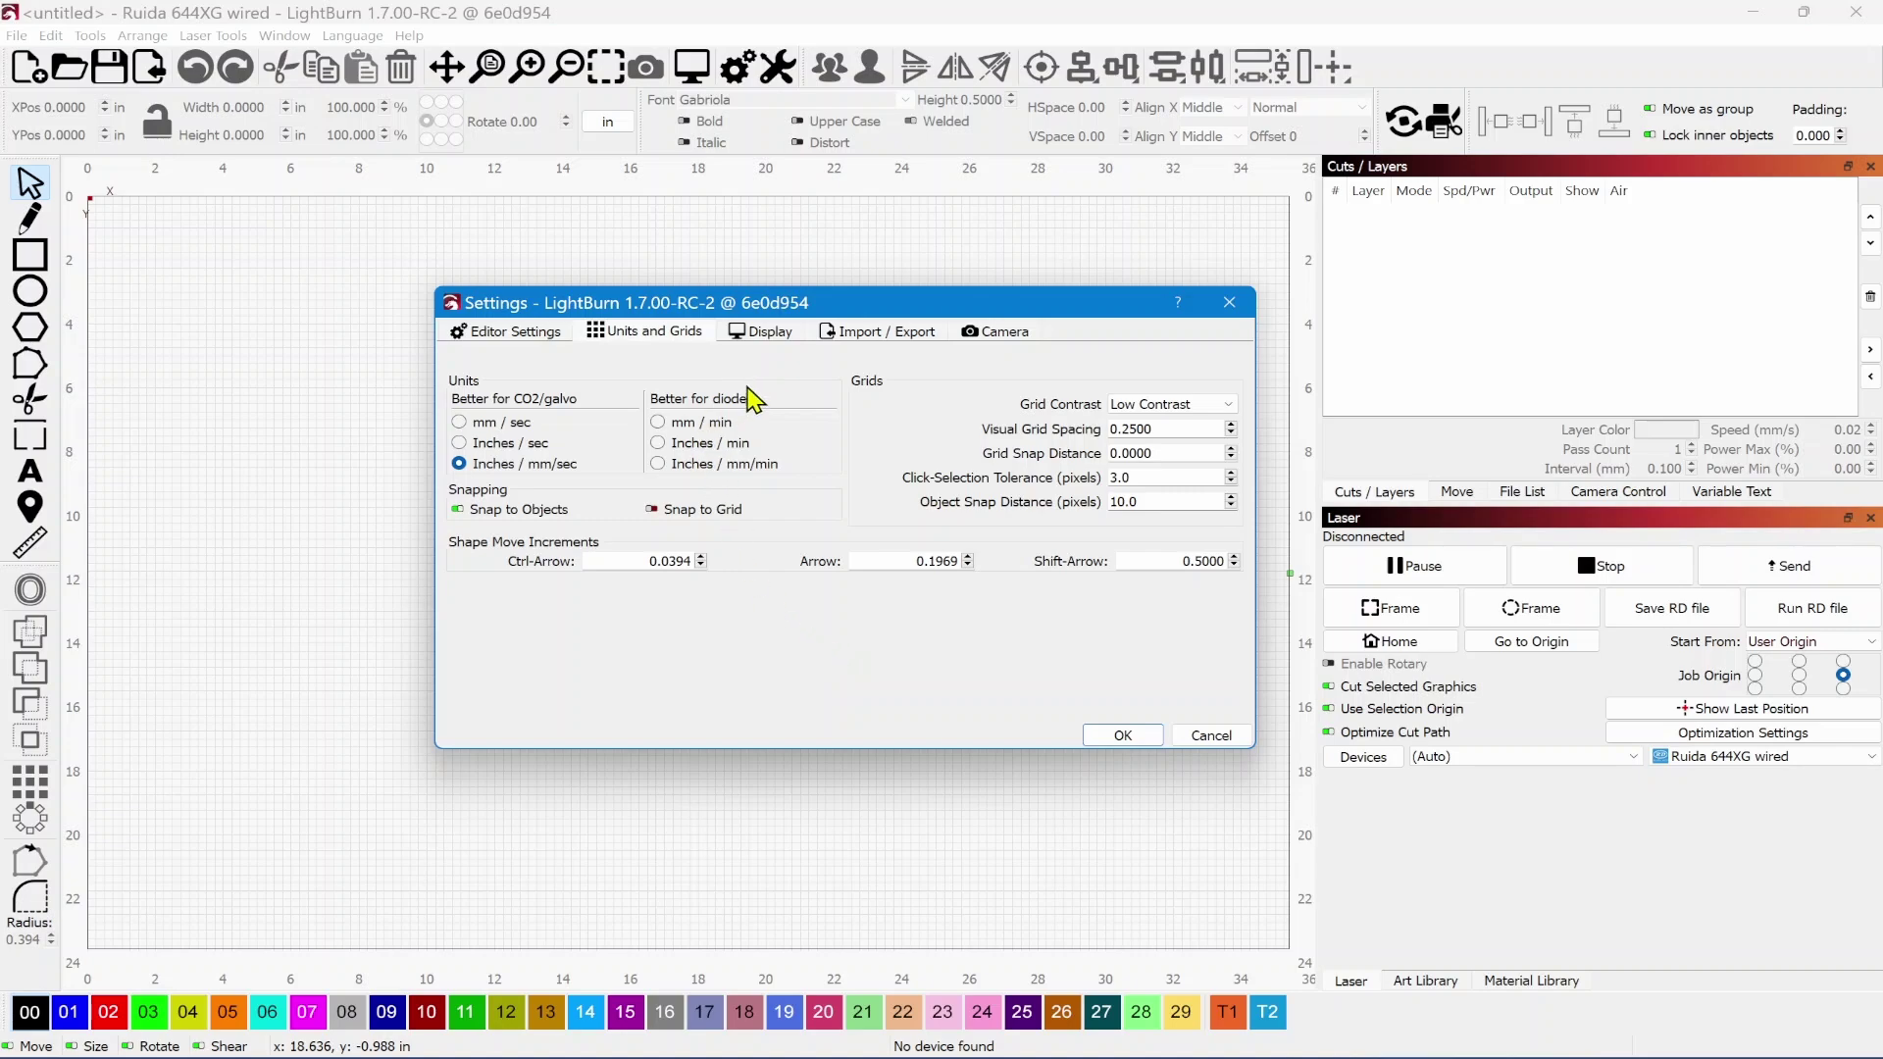
pyautogui.click(762, 333)
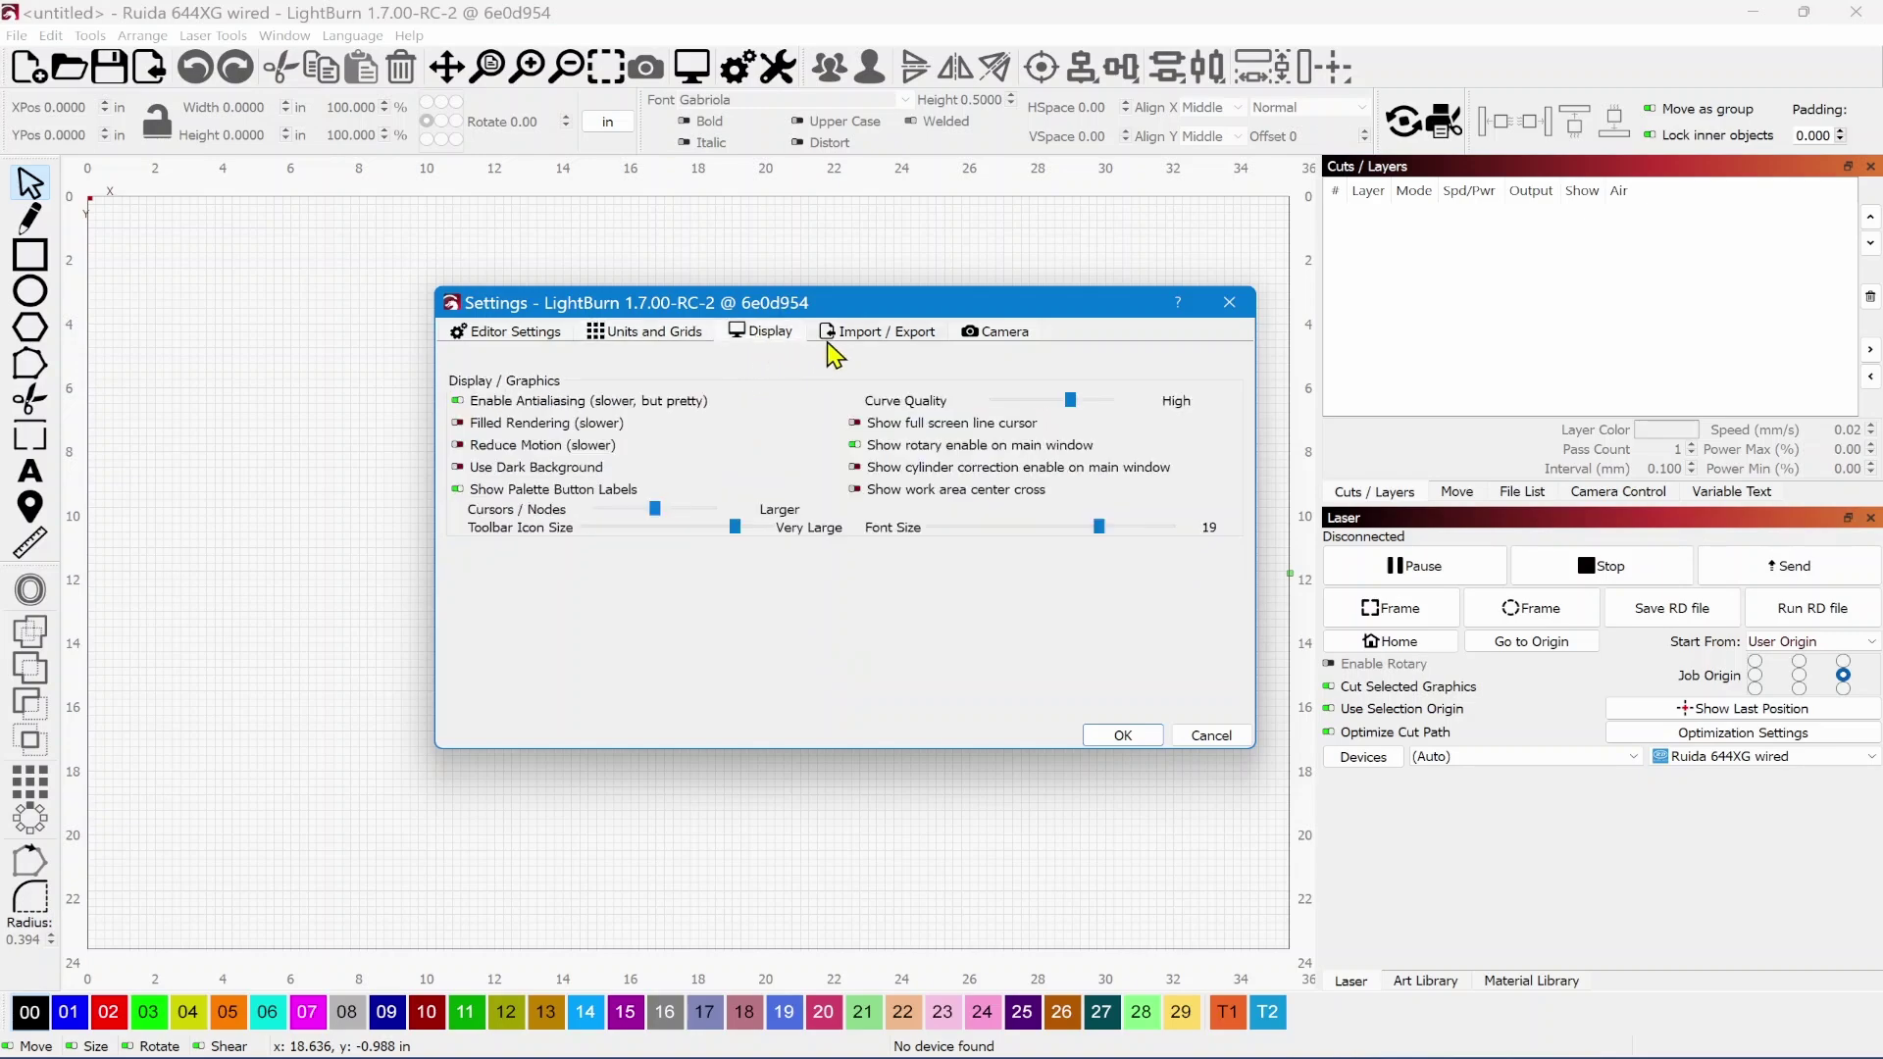
pyautogui.click(876, 338)
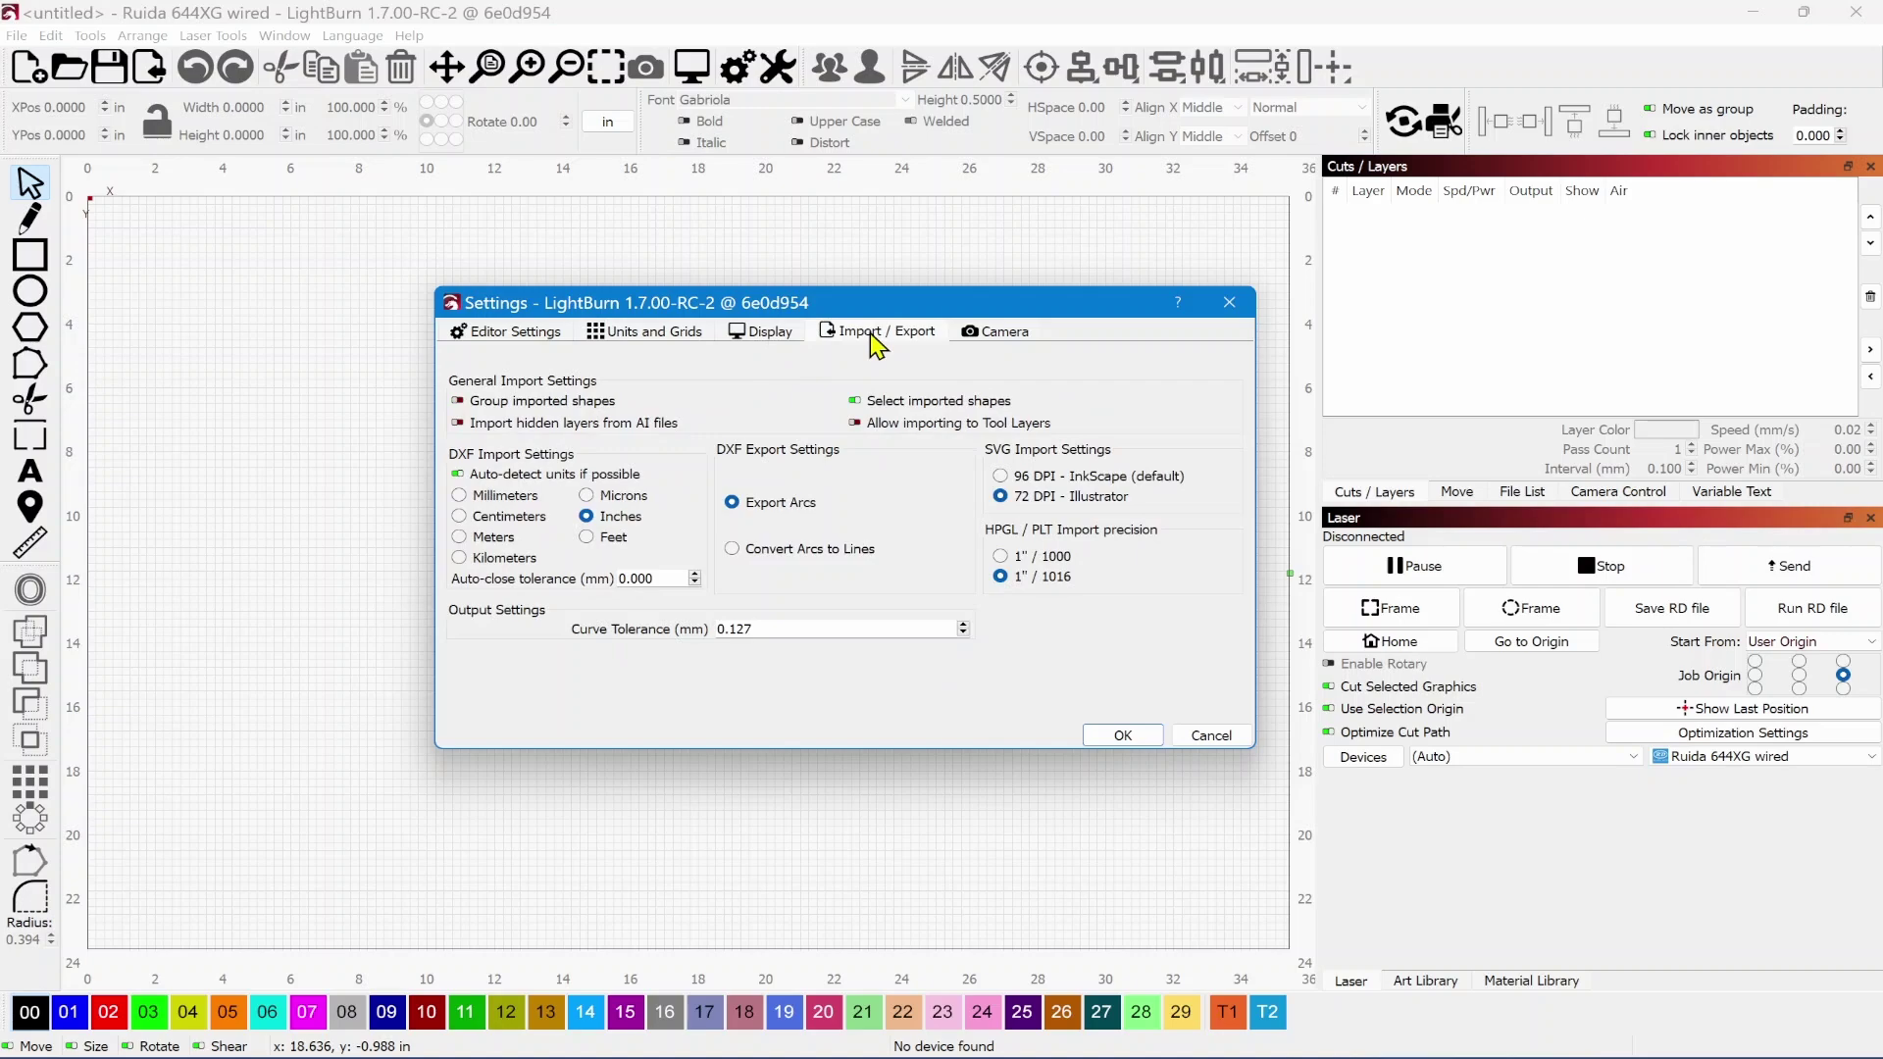
pyautogui.click(979, 333)
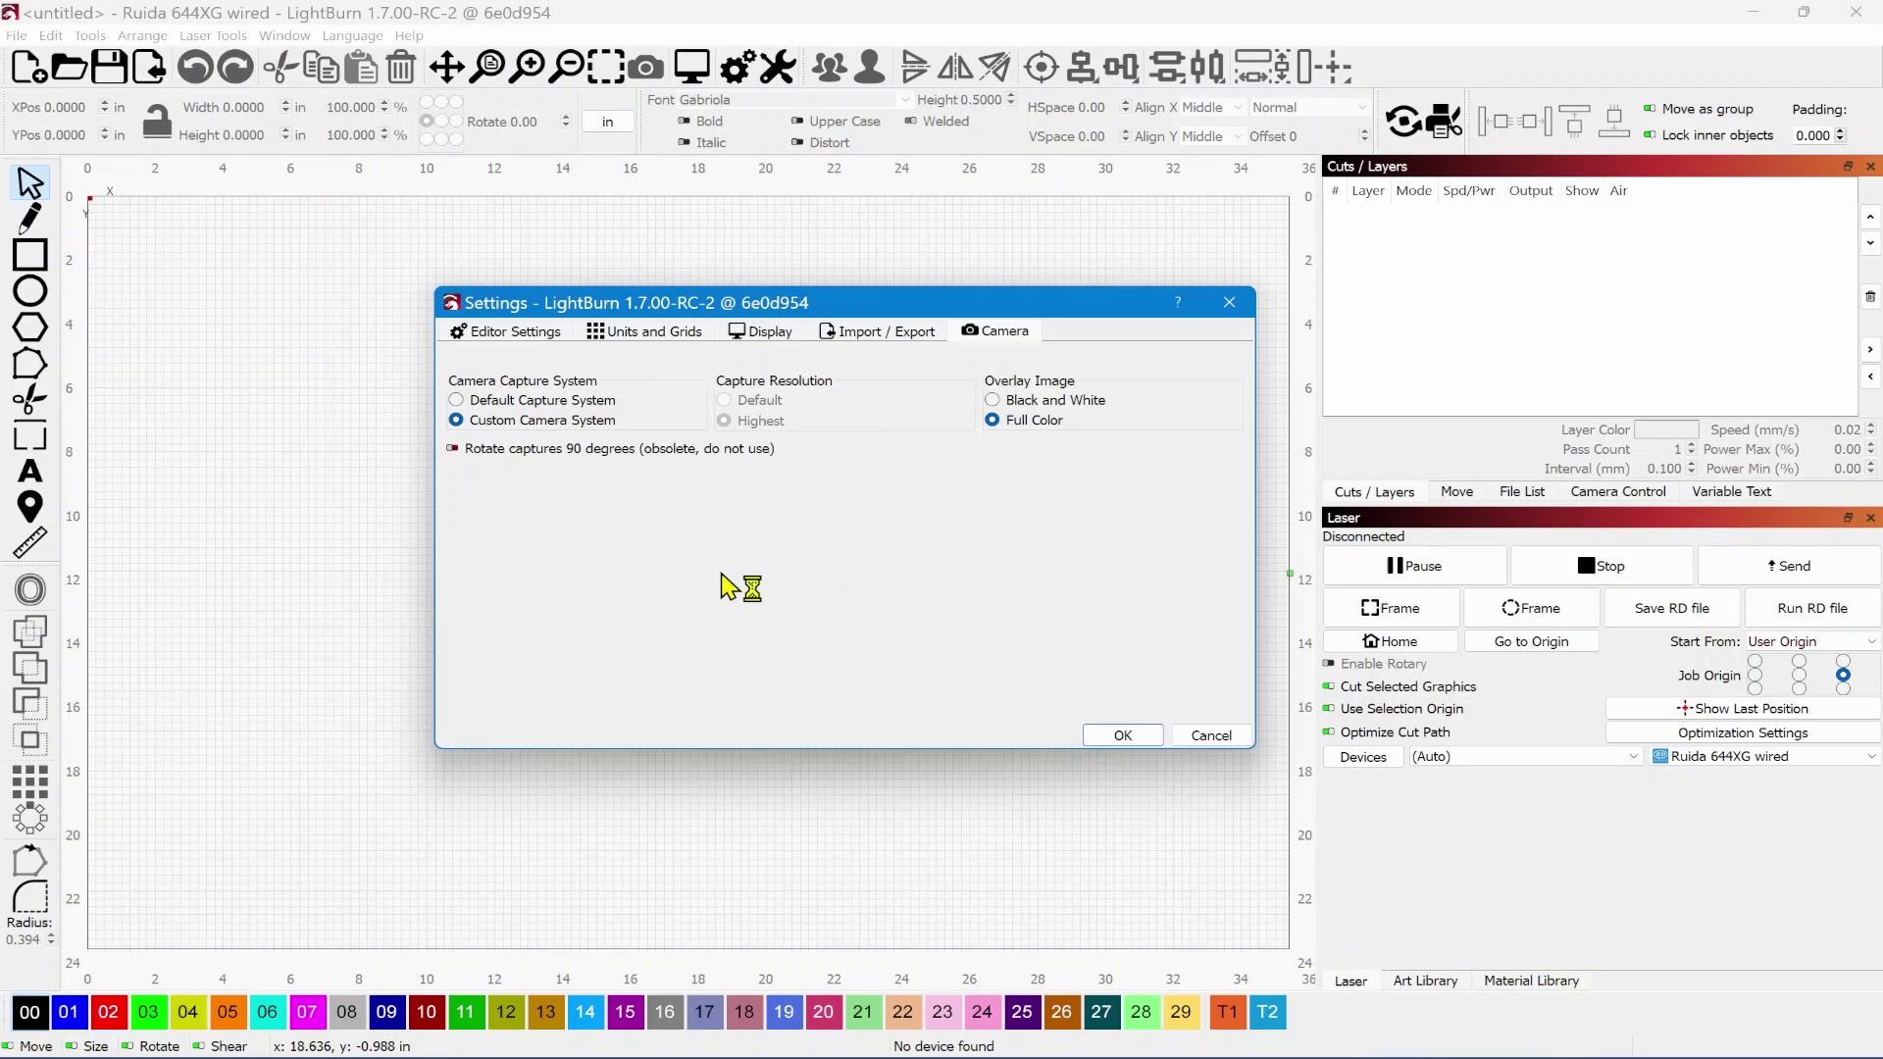
pyautogui.click(488, 339)
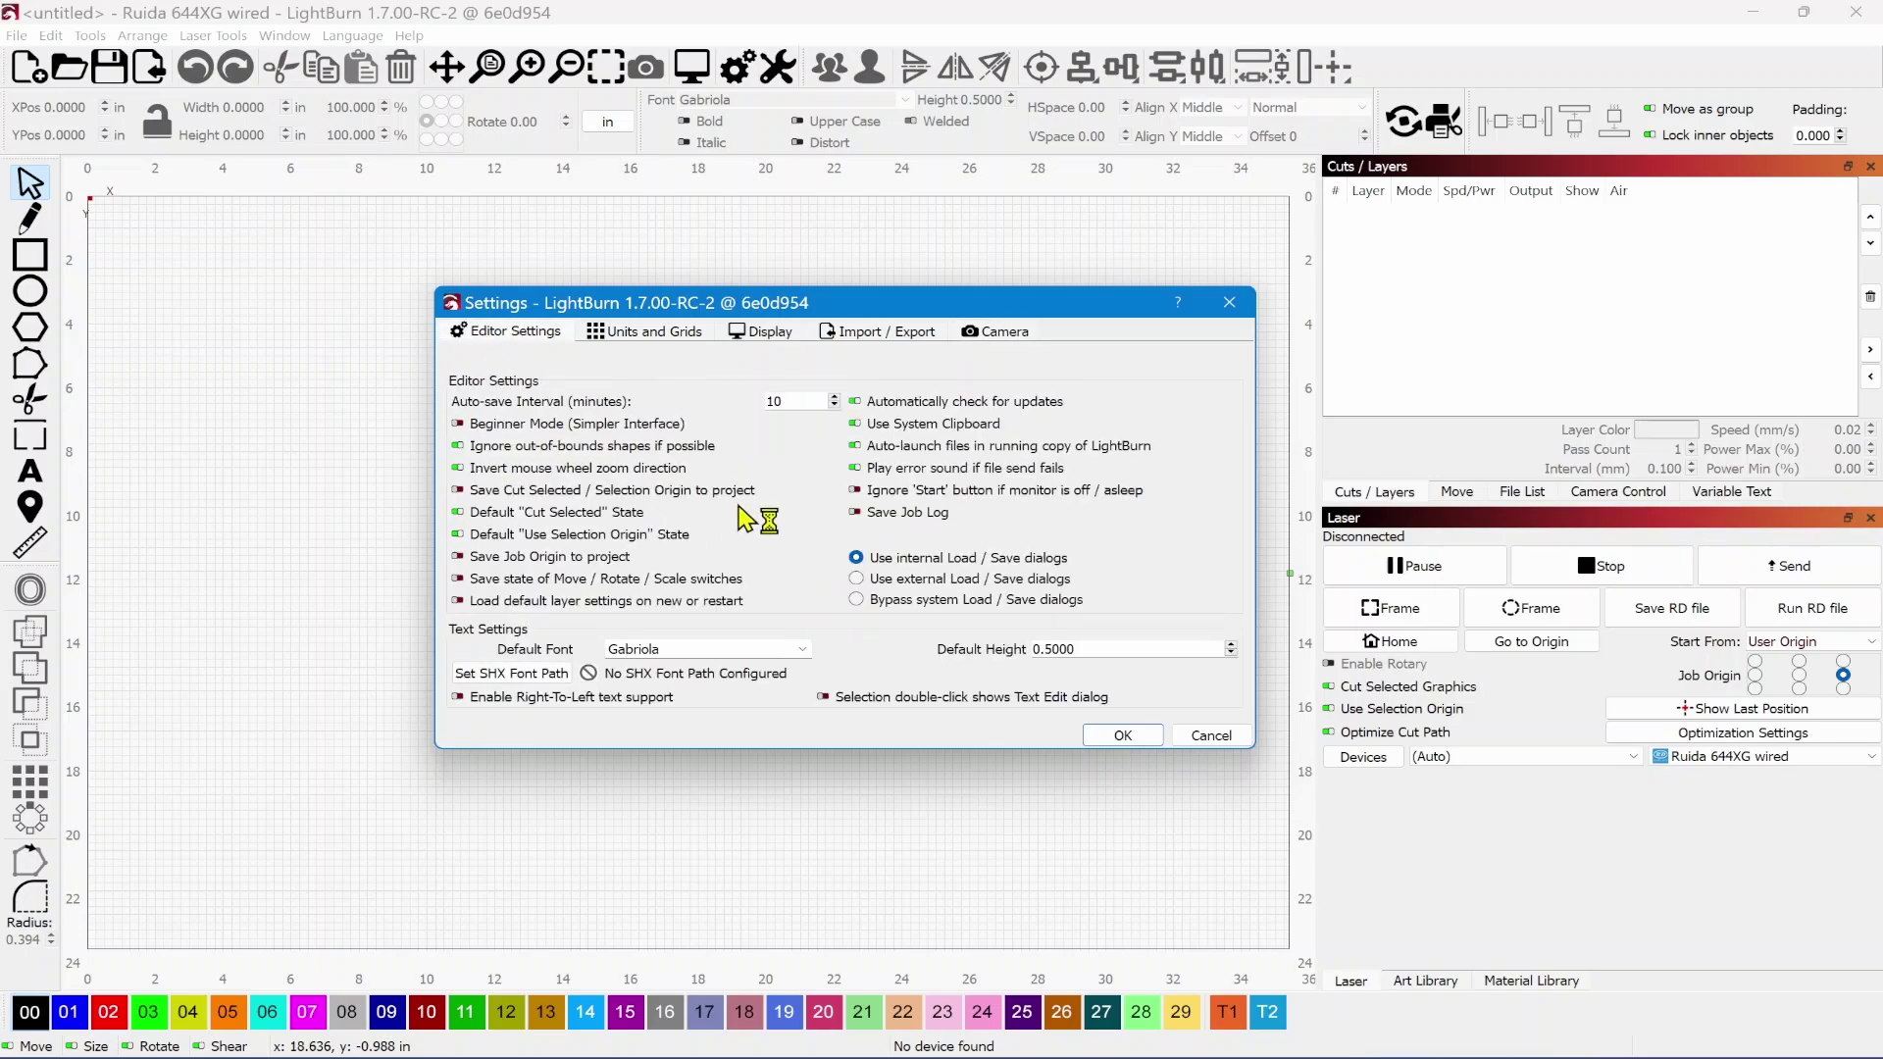